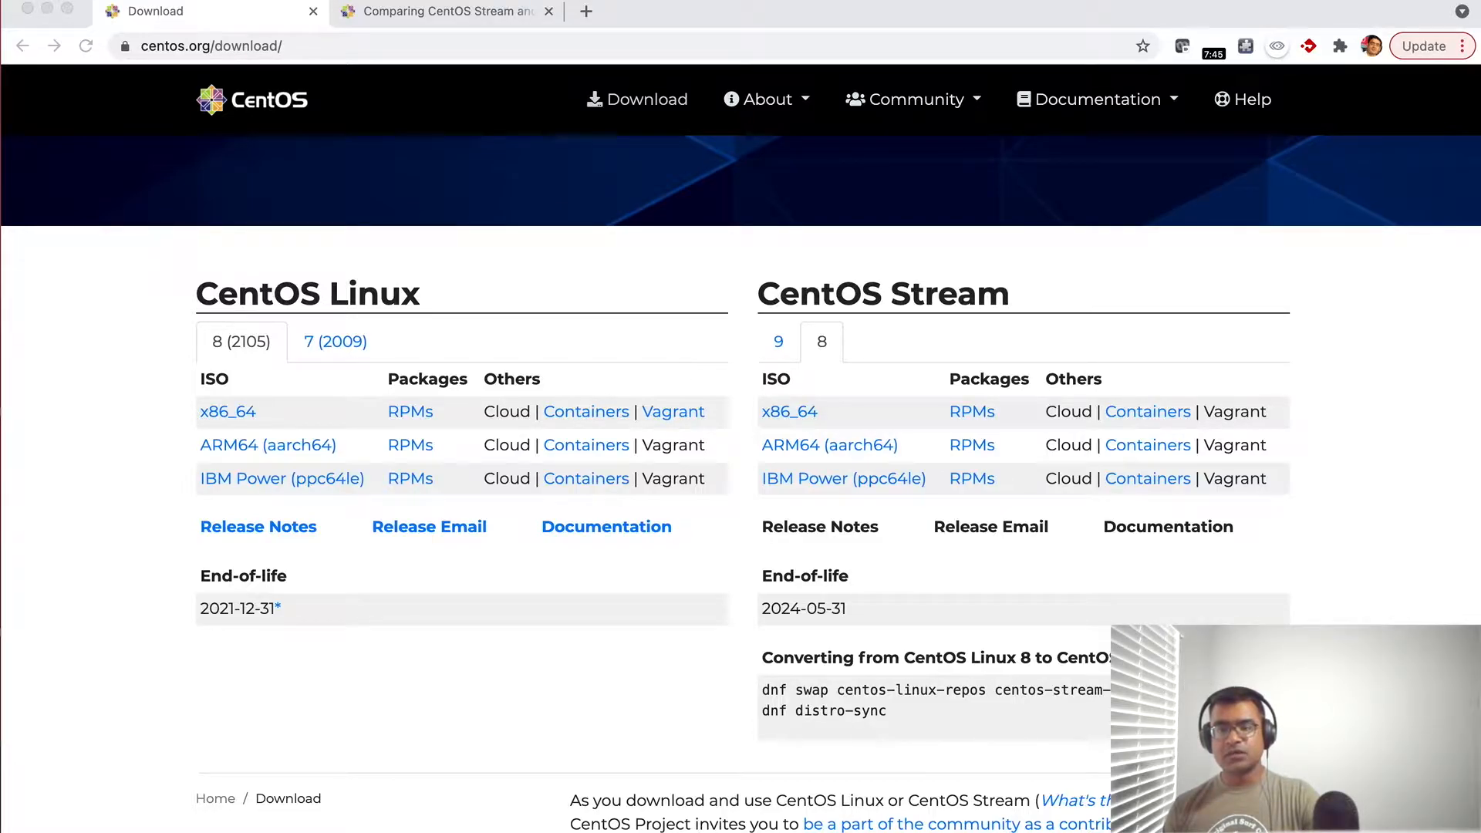
- Open the CentOS home page's "What's the difference?" comparison and review the End of Life section for CentOS Linux and CentOS Stream
left_click(277, 109)
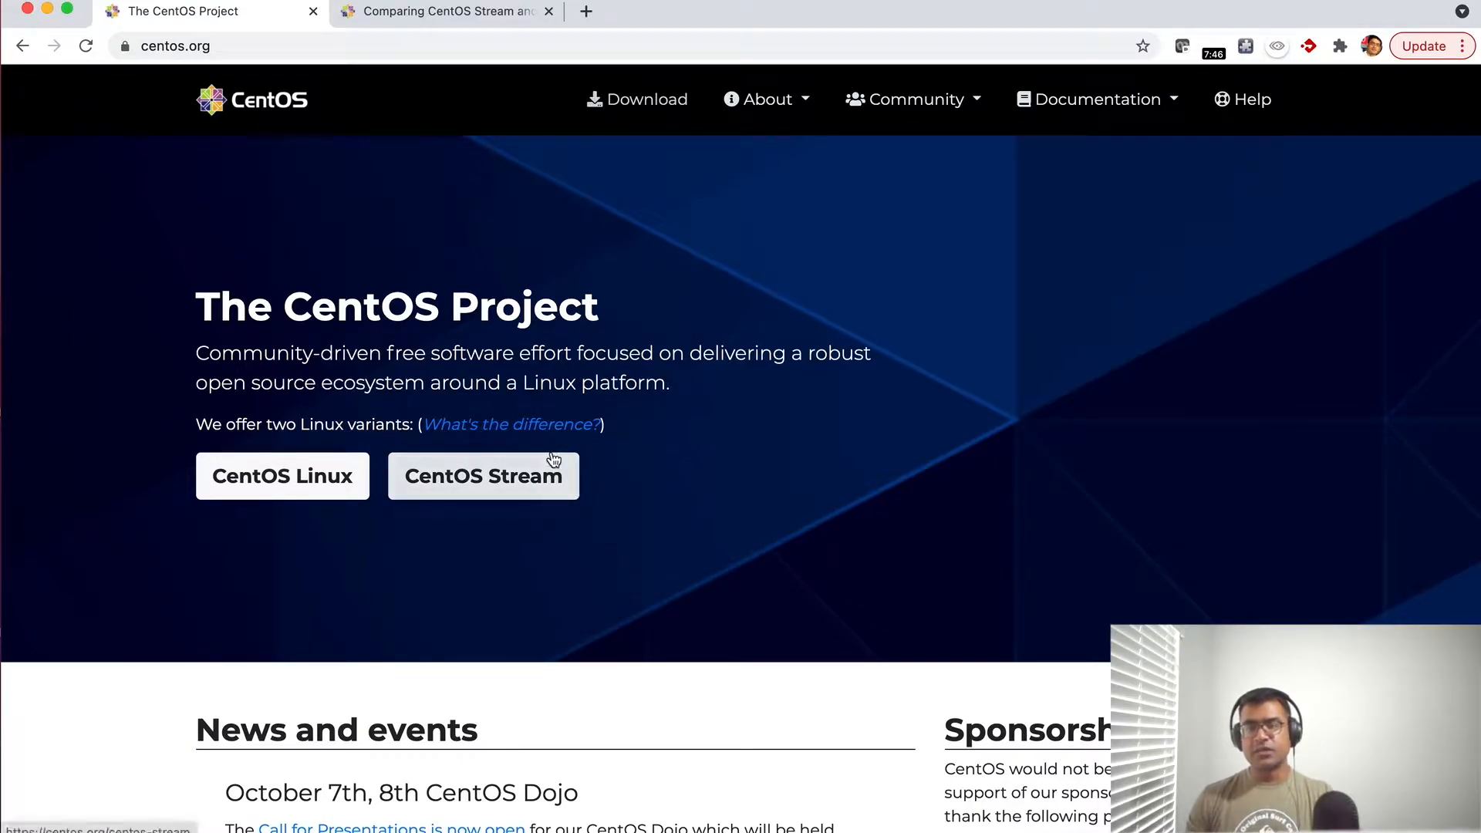
right_click(512, 425)
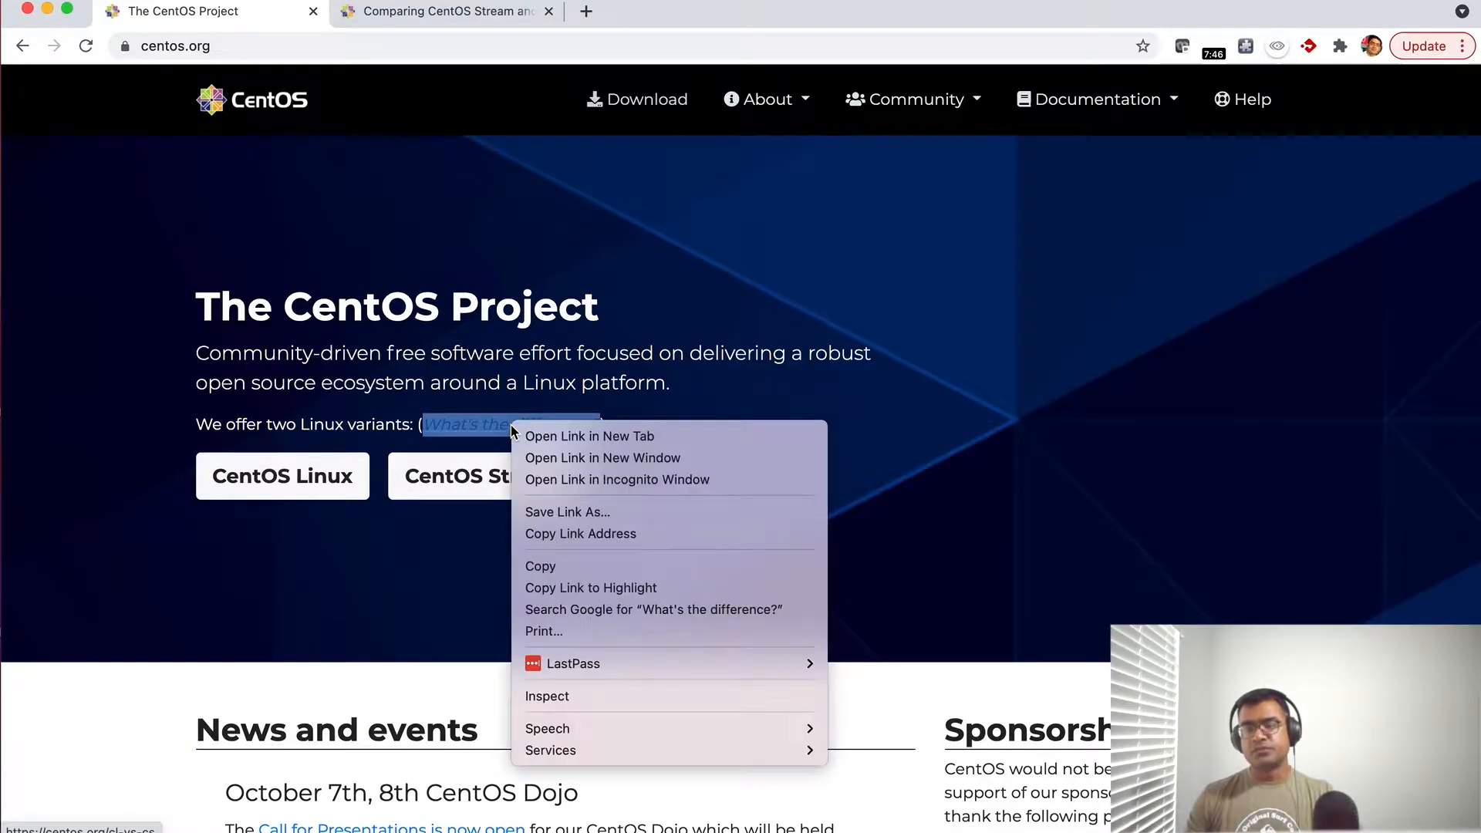
left_click(642, 438)
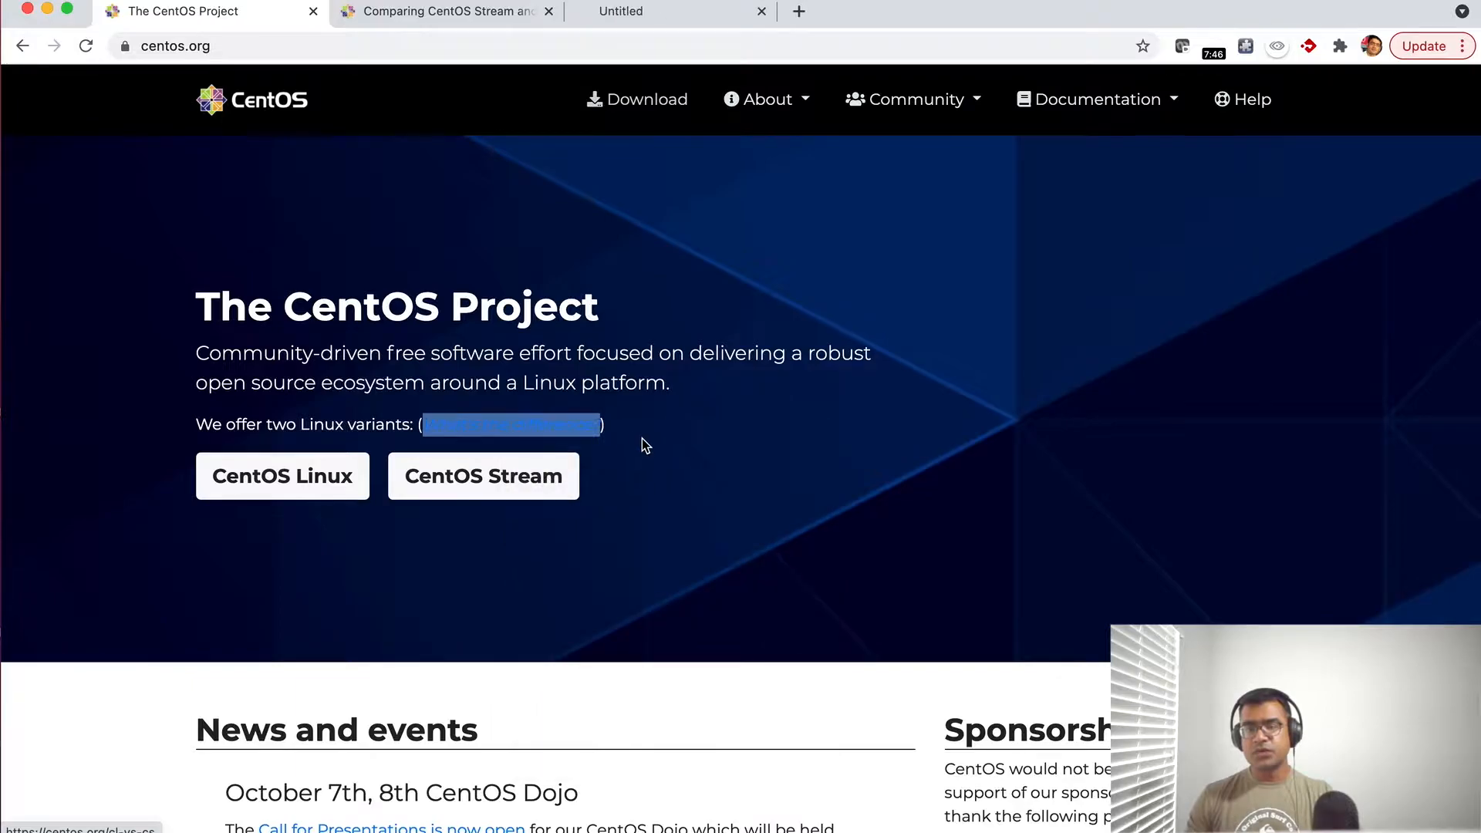
left_click(458, 12)
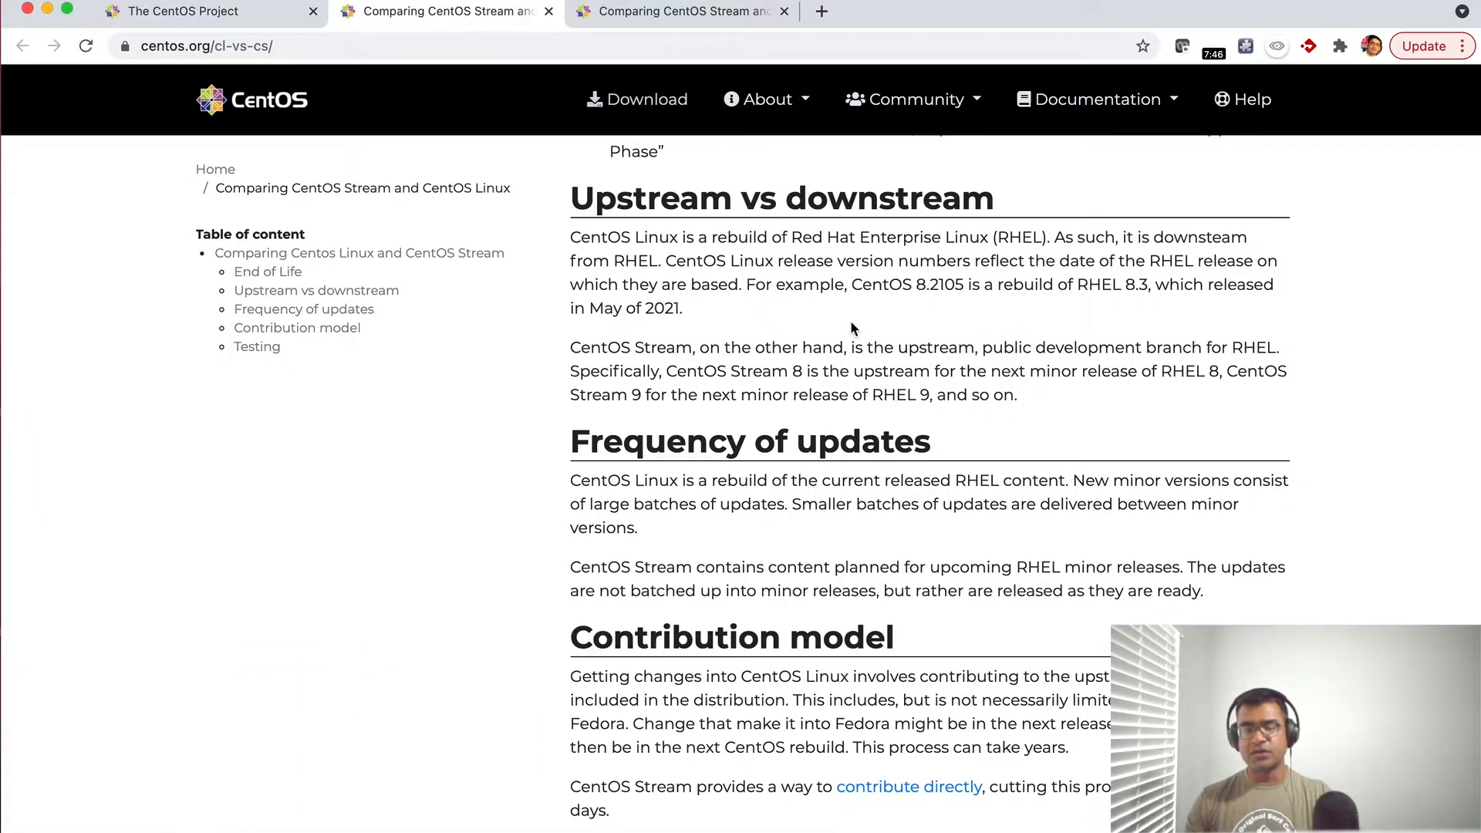
scroll(851, 322, "up", 10)
scroll(851, 322, "down", 2)
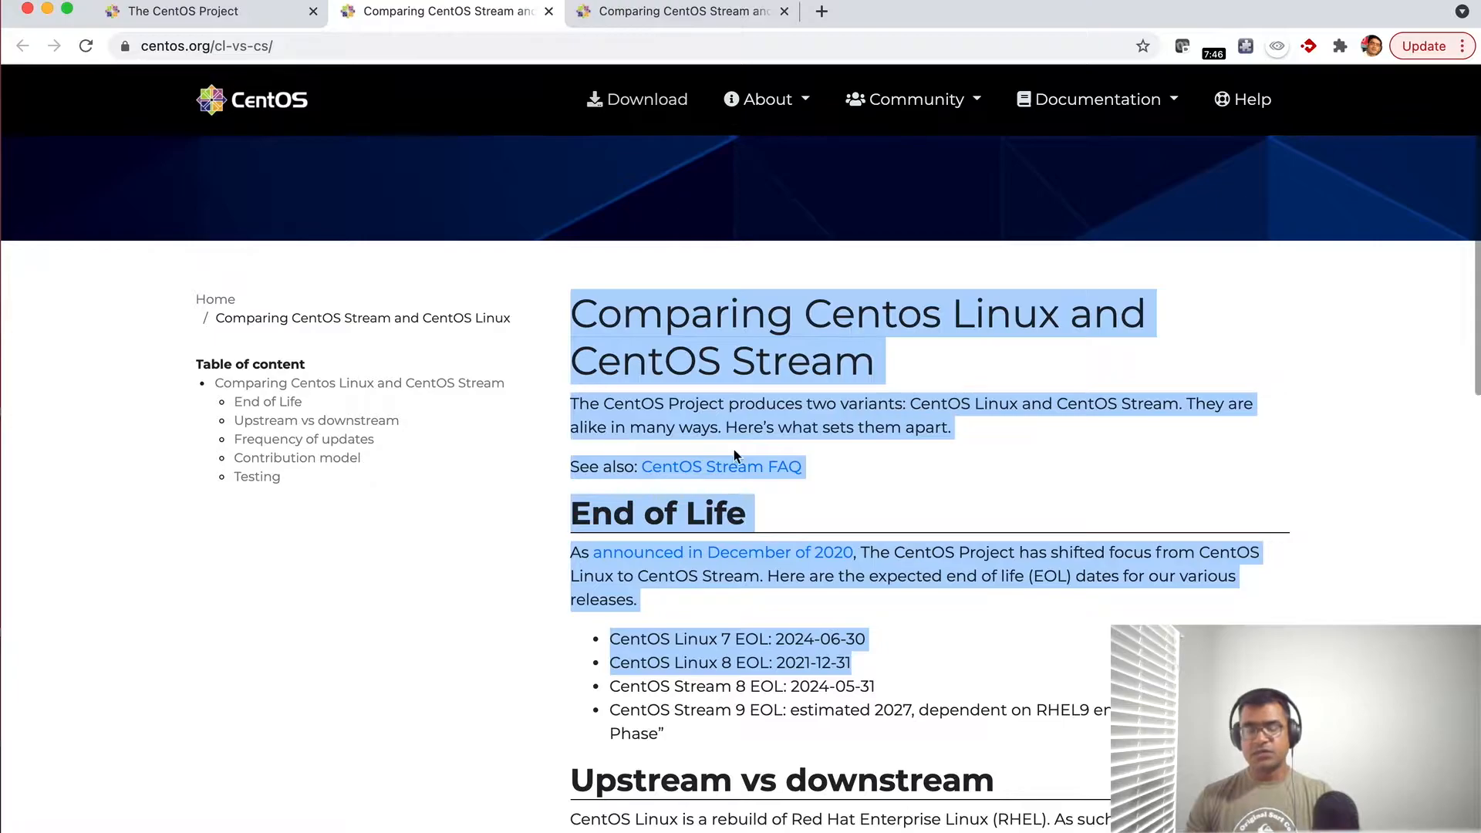
left_click(444, 501)
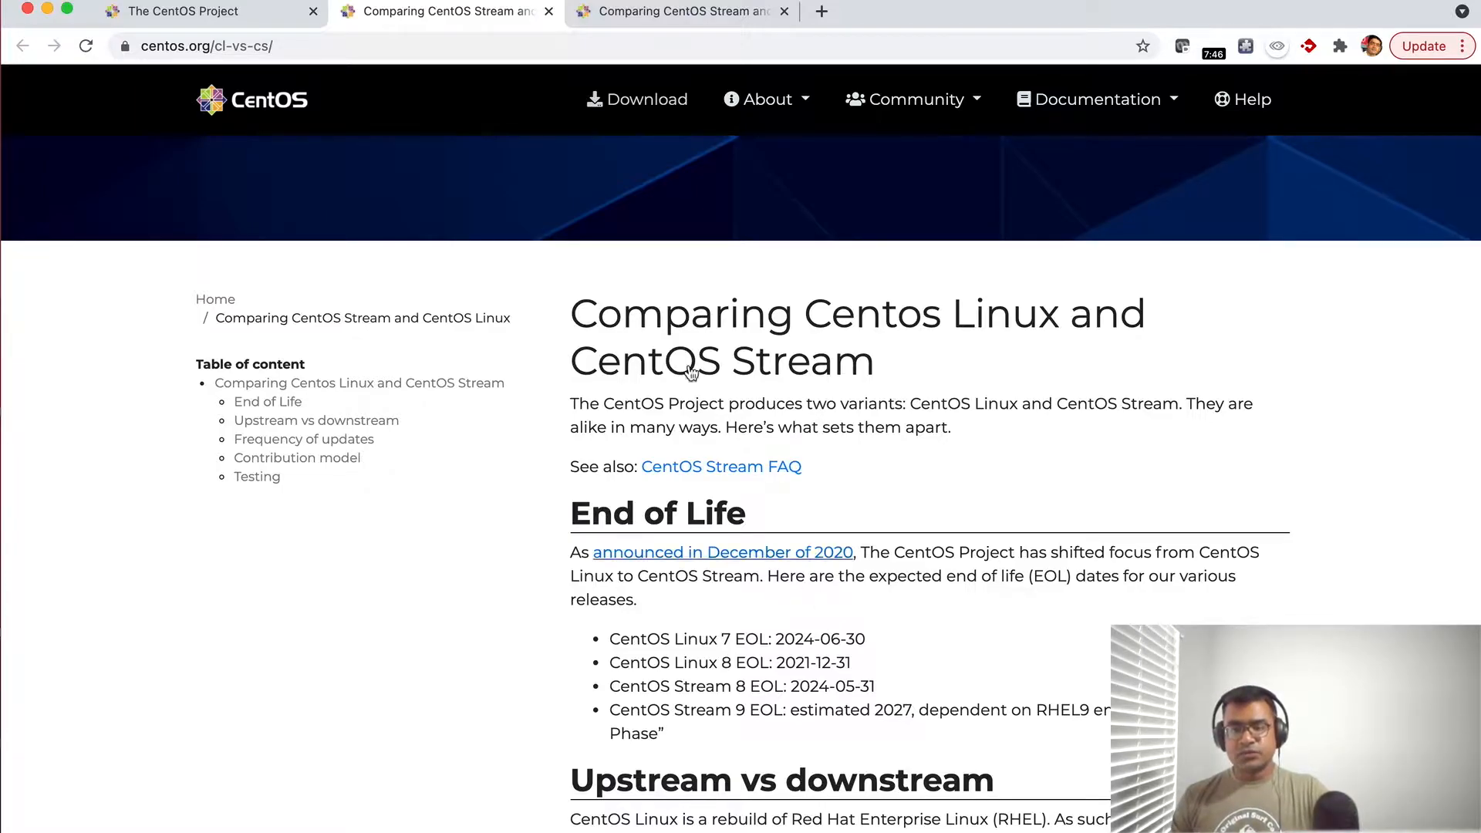
- From the CentOS download page, open the CentOS Linux 8 (2105) x86_64 ISO directory on the distro.ibiblio.org mirror
left_click(221, 20)
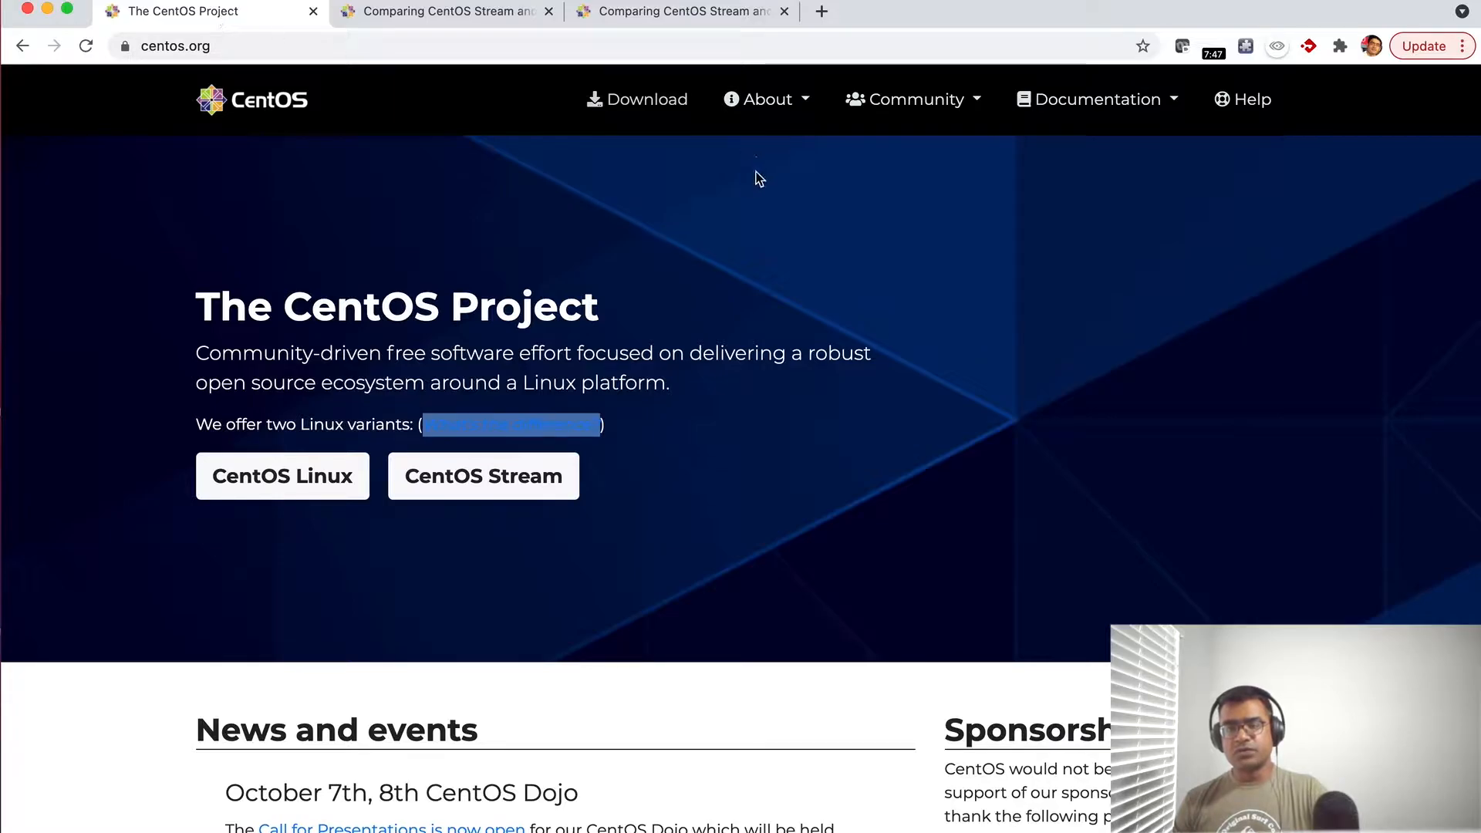
left_click(661, 106)
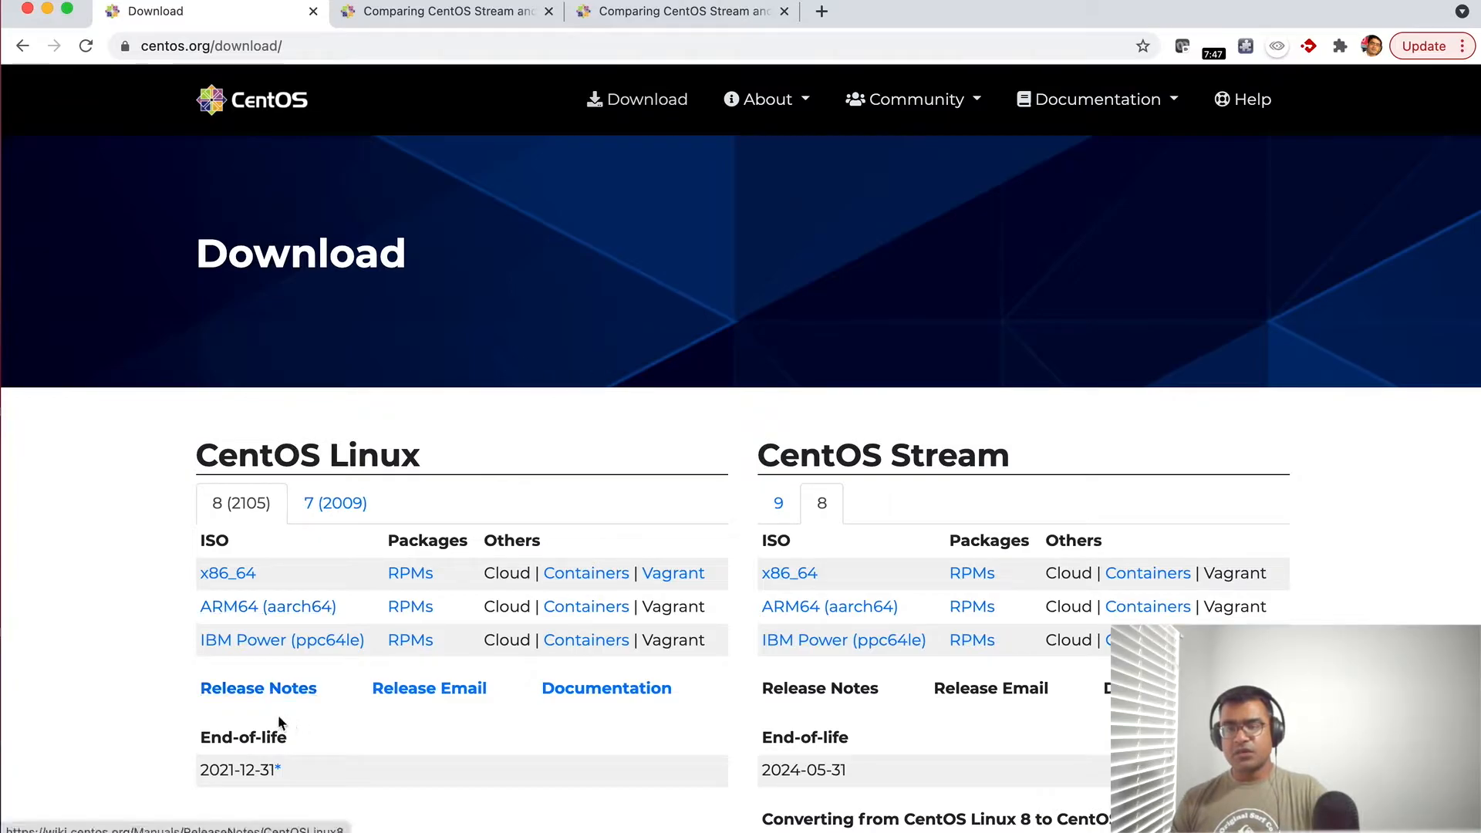
scroll(149, 579, "down", 2)
scroll(155, 575, "down", 2)
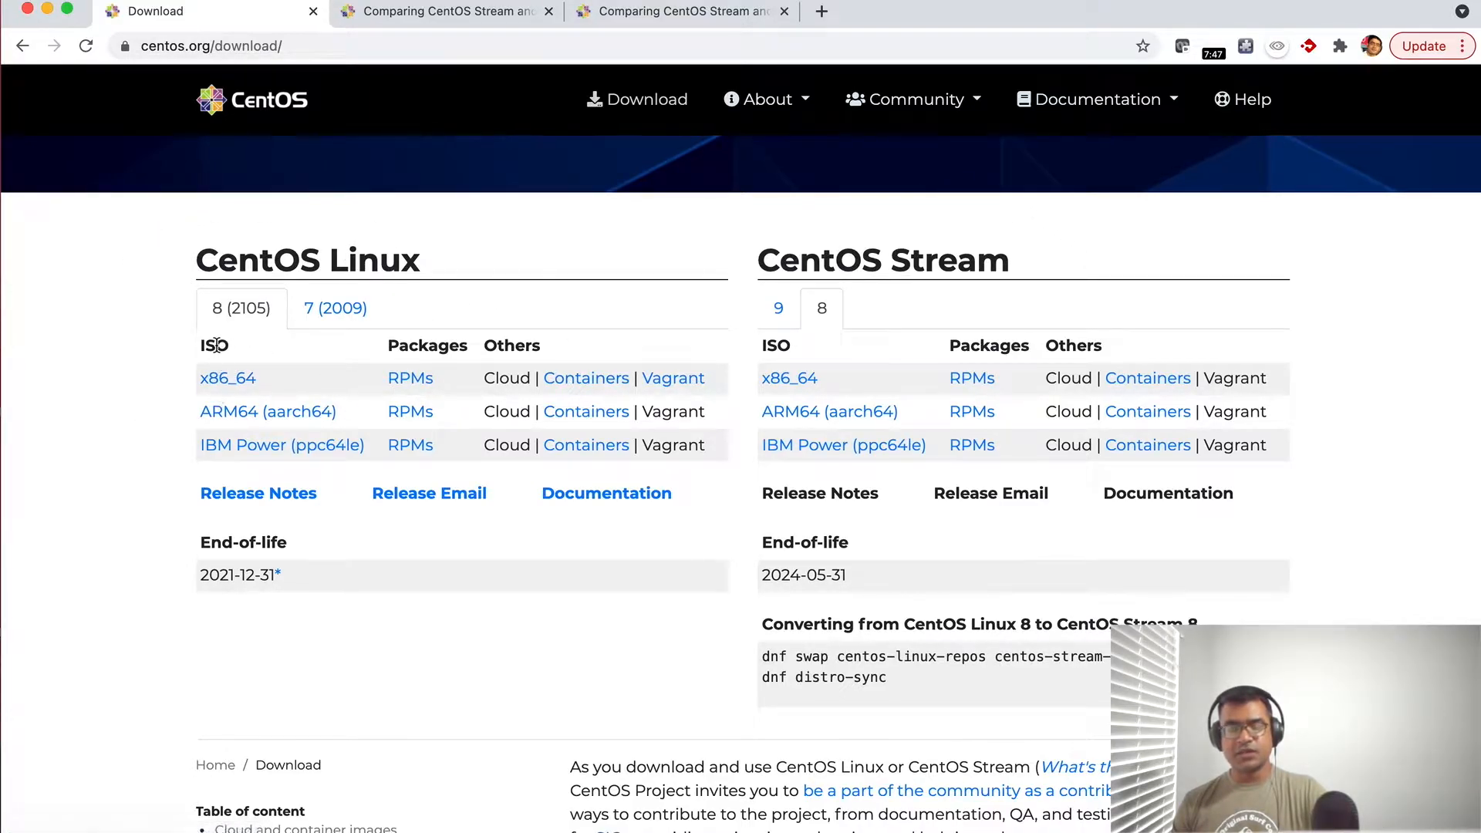
left_click(239, 384)
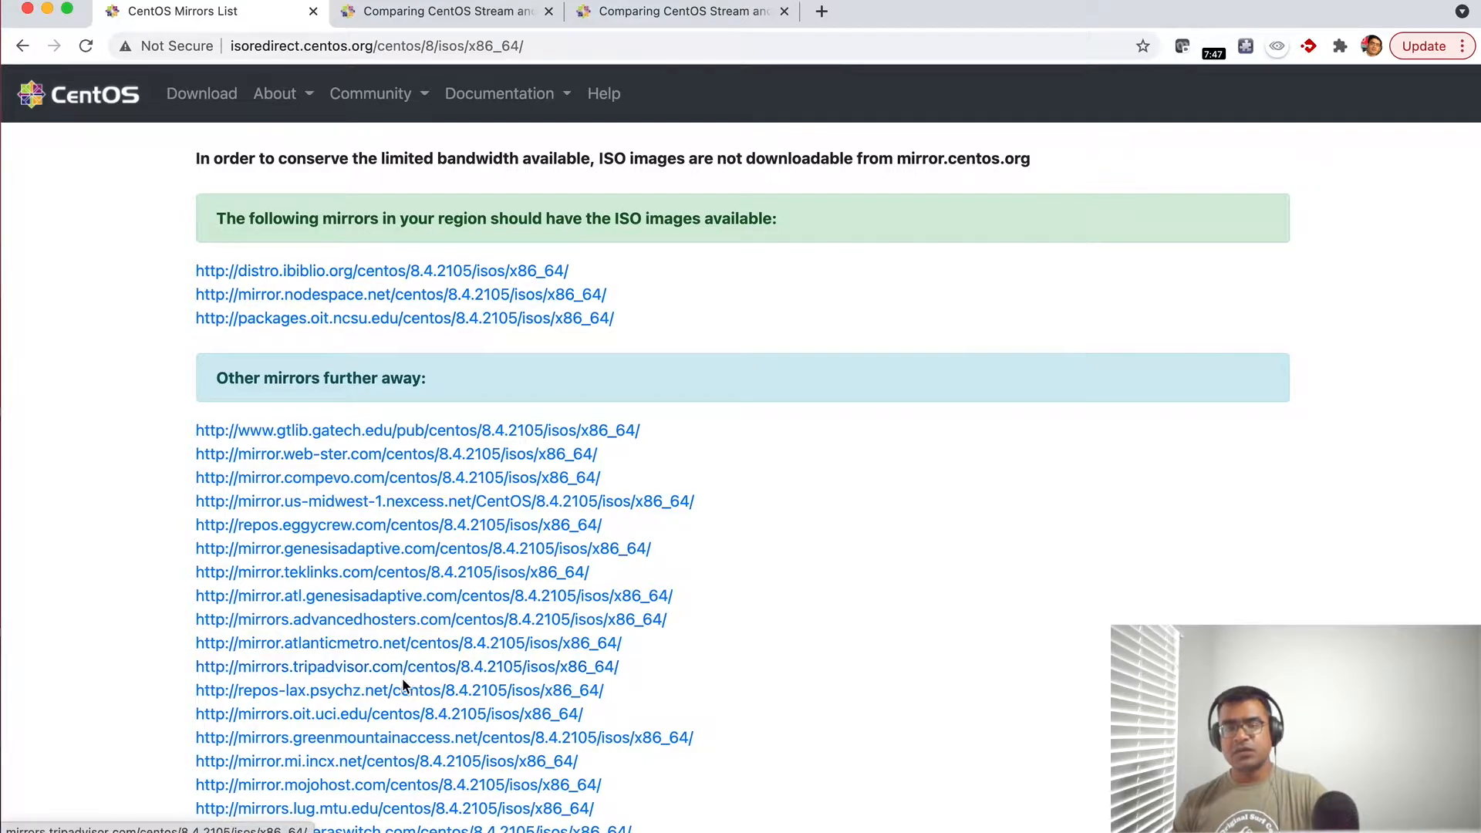
left_click(432, 271)
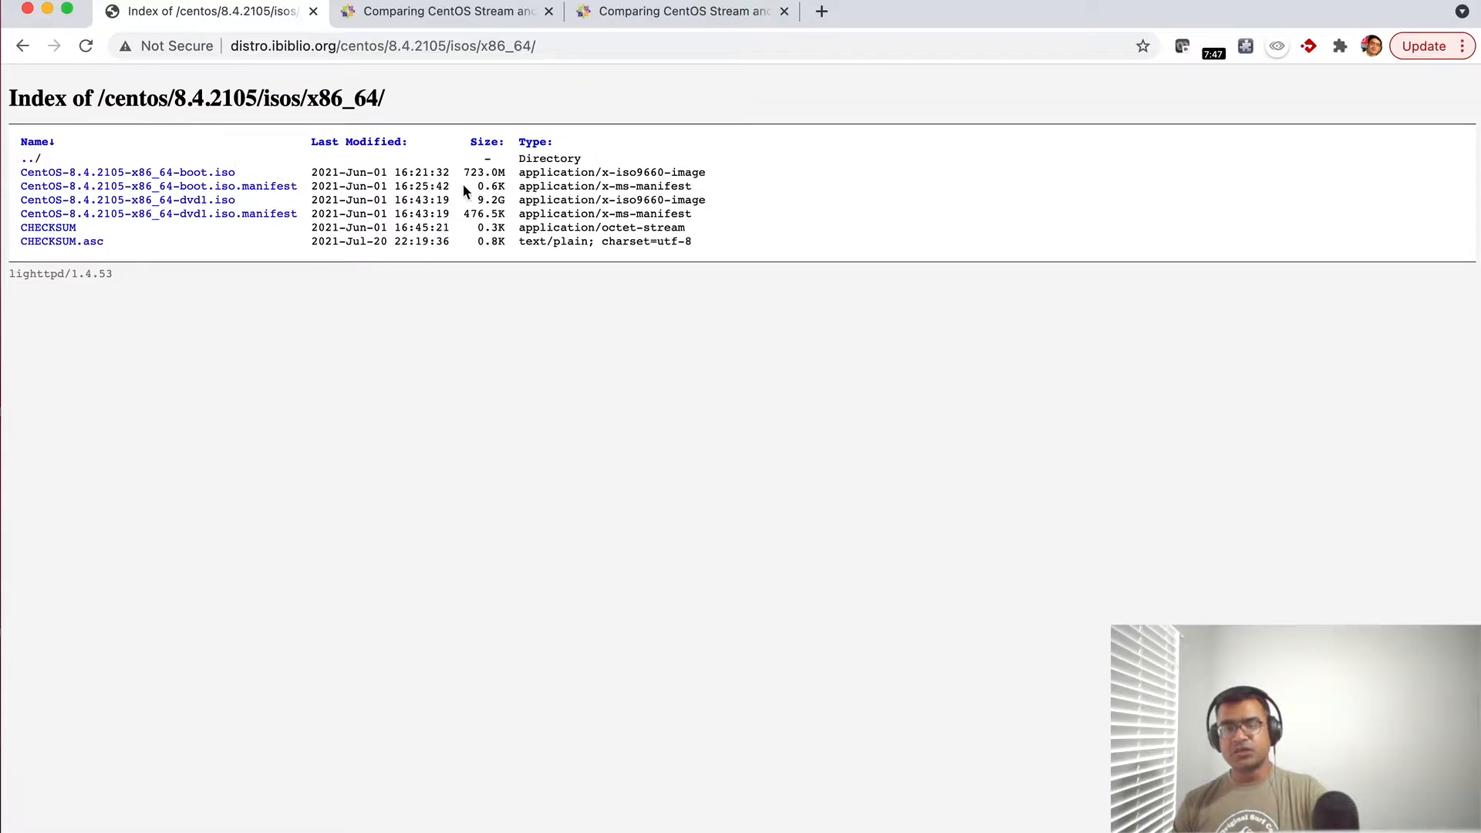
- Compare the names and sizes of the boot and dvd1 ISO images in the mirror's file listing
left_click_drag(506, 173, 359, 169)
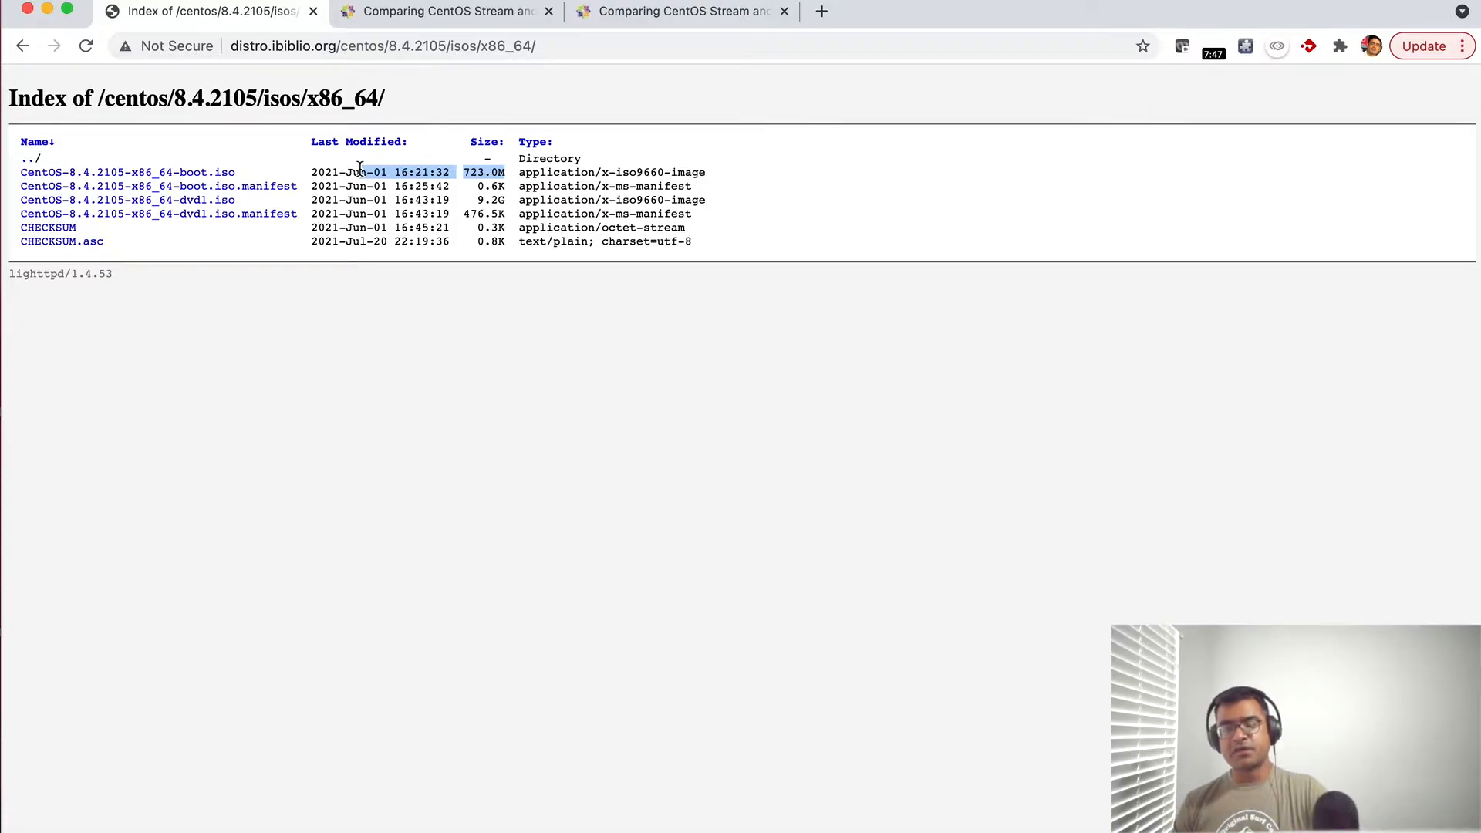
left_click_drag(508, 202, 141, 199)
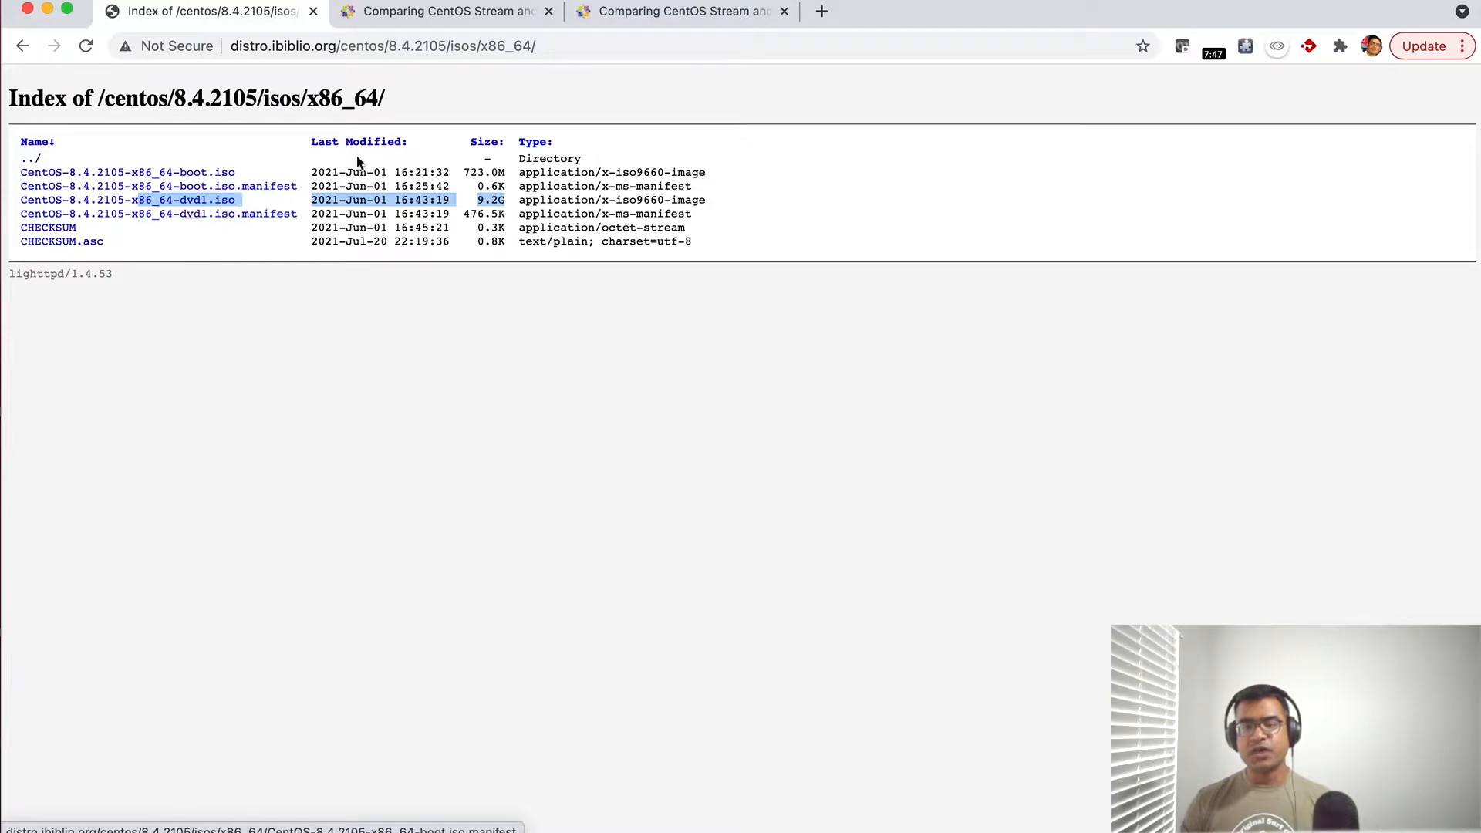
left_click_drag(236, 172, 173, 172)
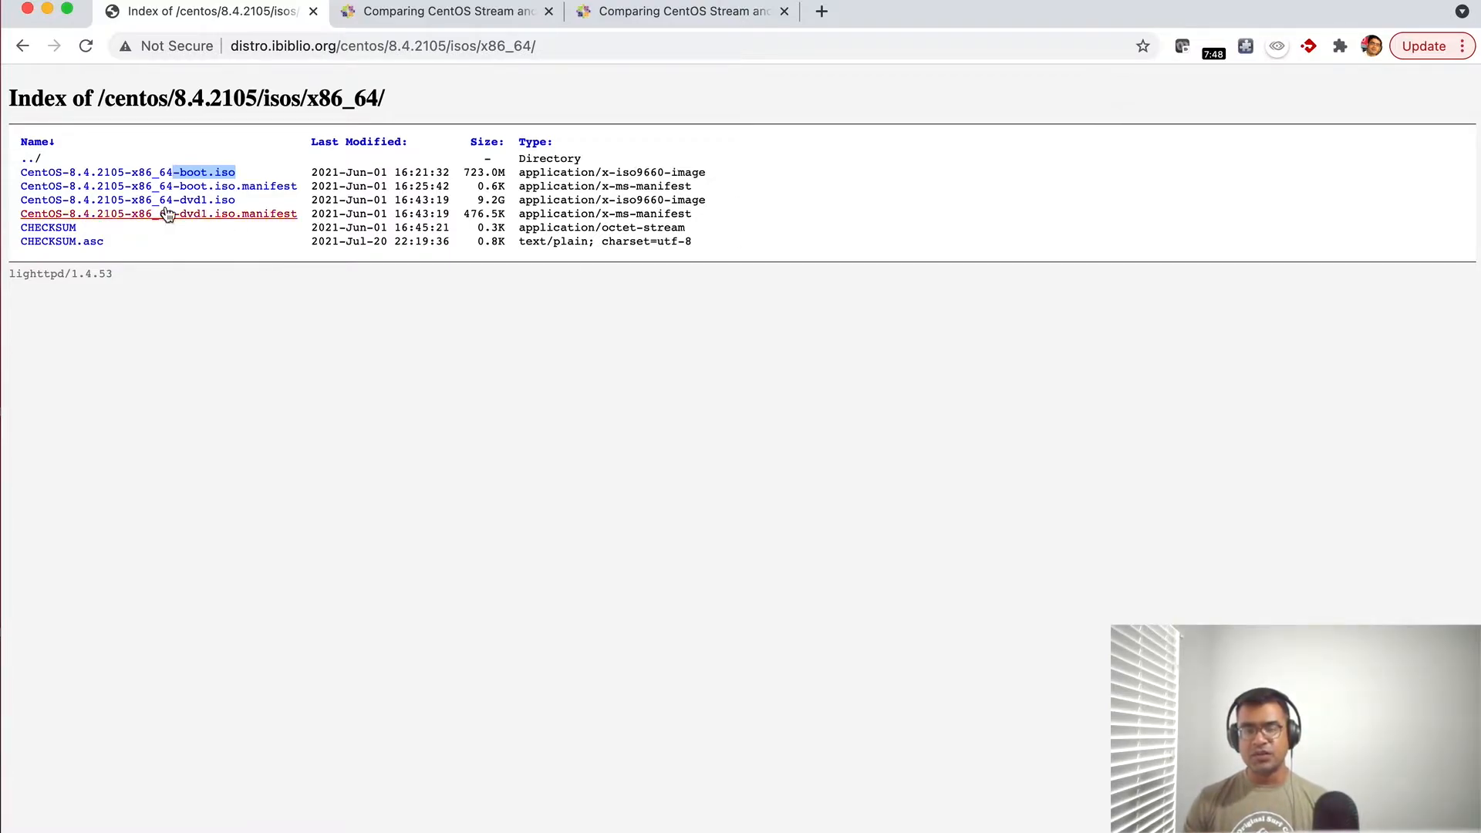
left_click_drag(508, 173, 431, 169)
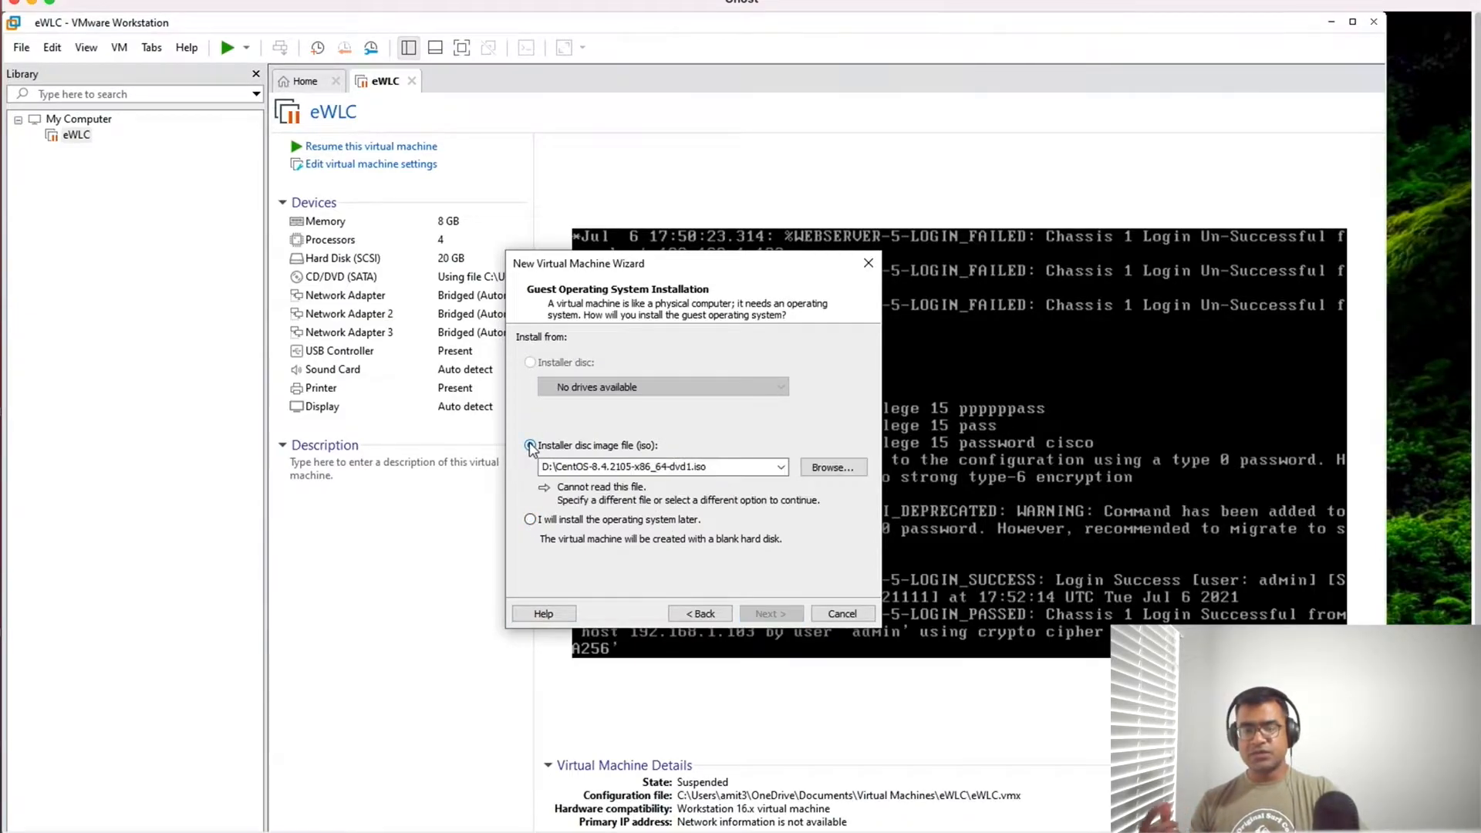
- In VMware Workstation's New Virtual Machine Wizard, use CentOS-8.4.2105-x86_64-boot from Documents as the installer disc image
left_click(835, 469)
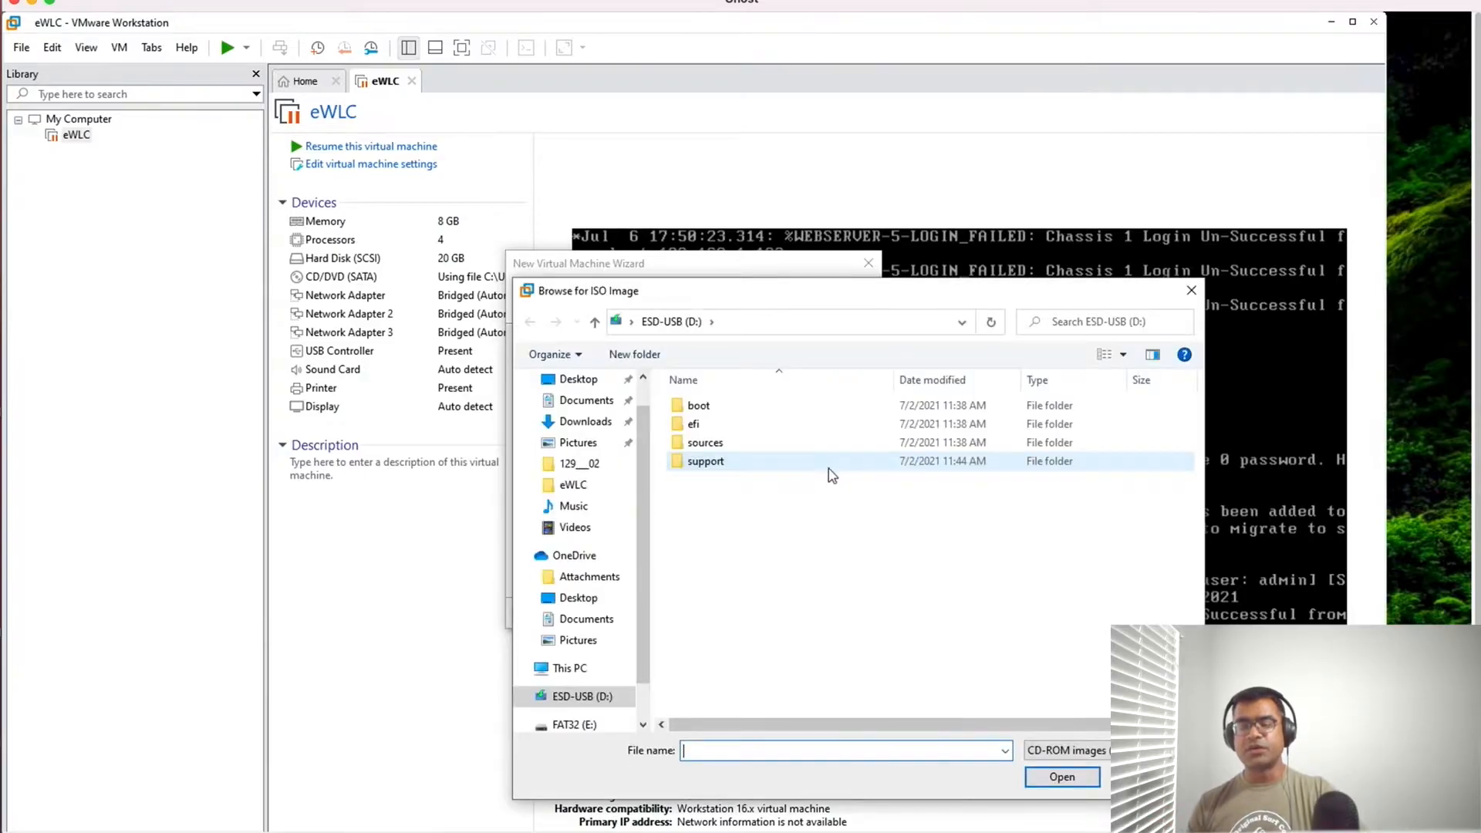
left_click(592, 409)
left_click(753, 463)
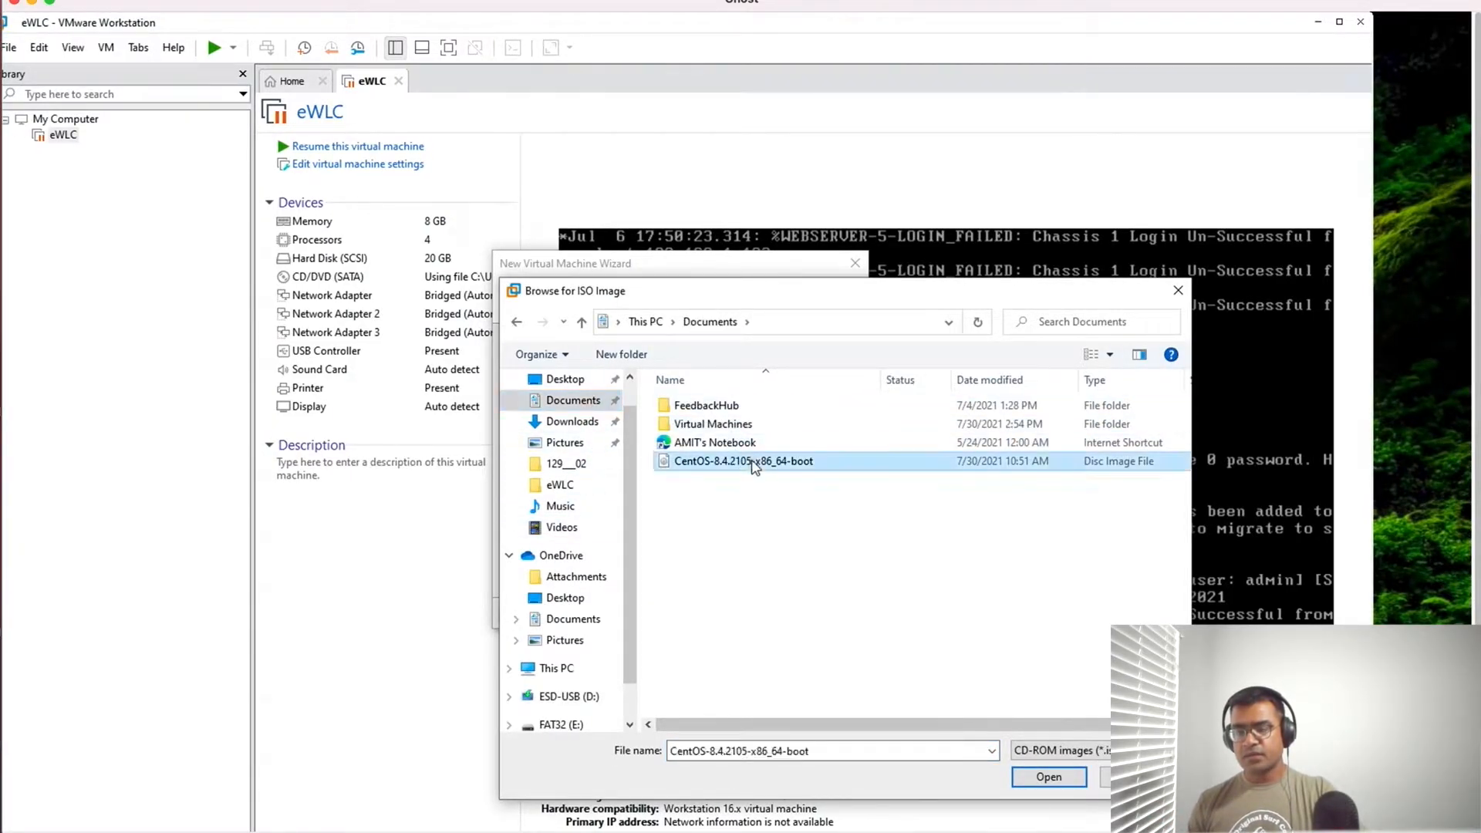
left_click(1059, 782)
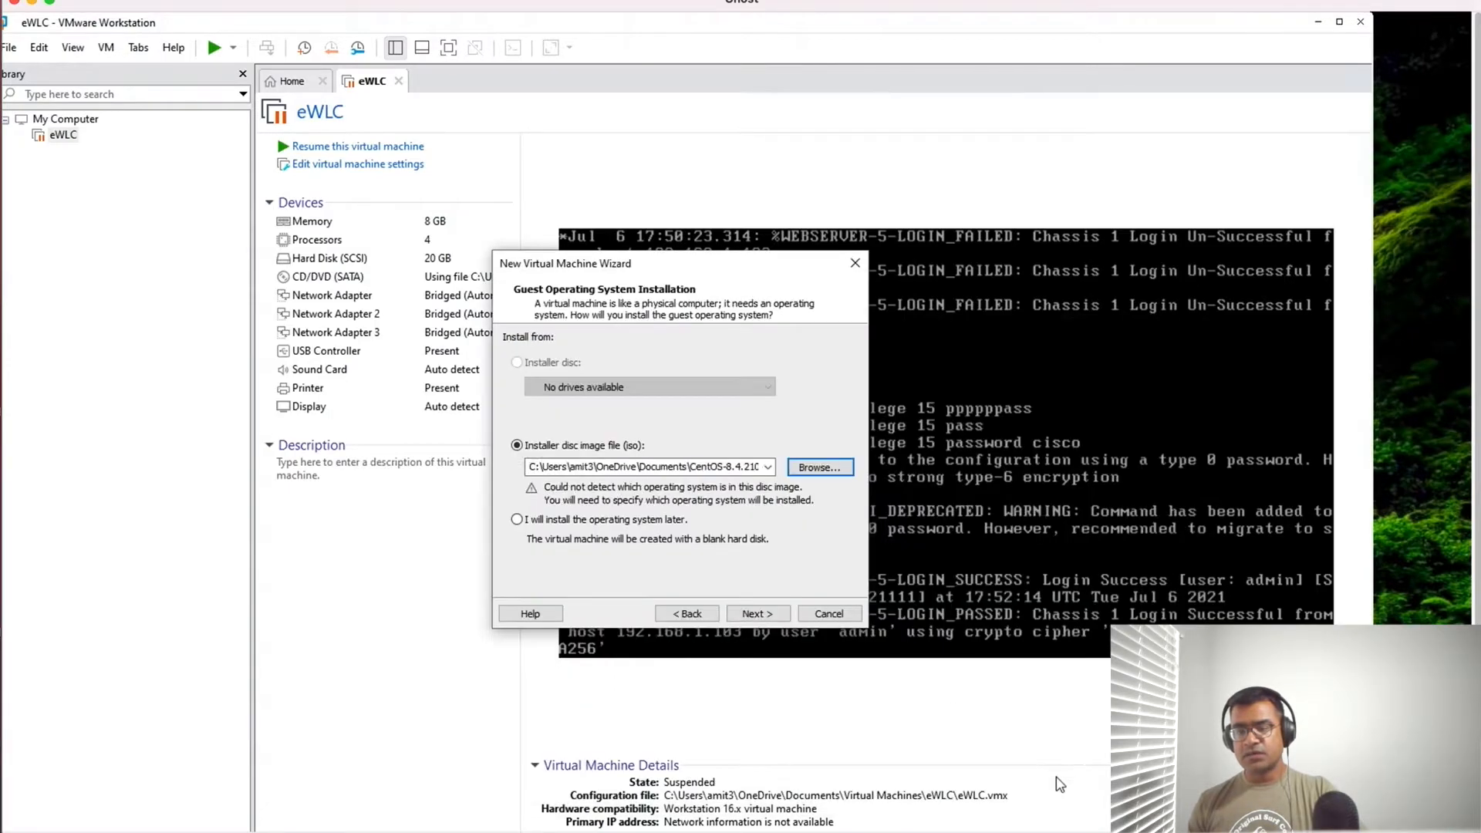
left_click(768, 614)
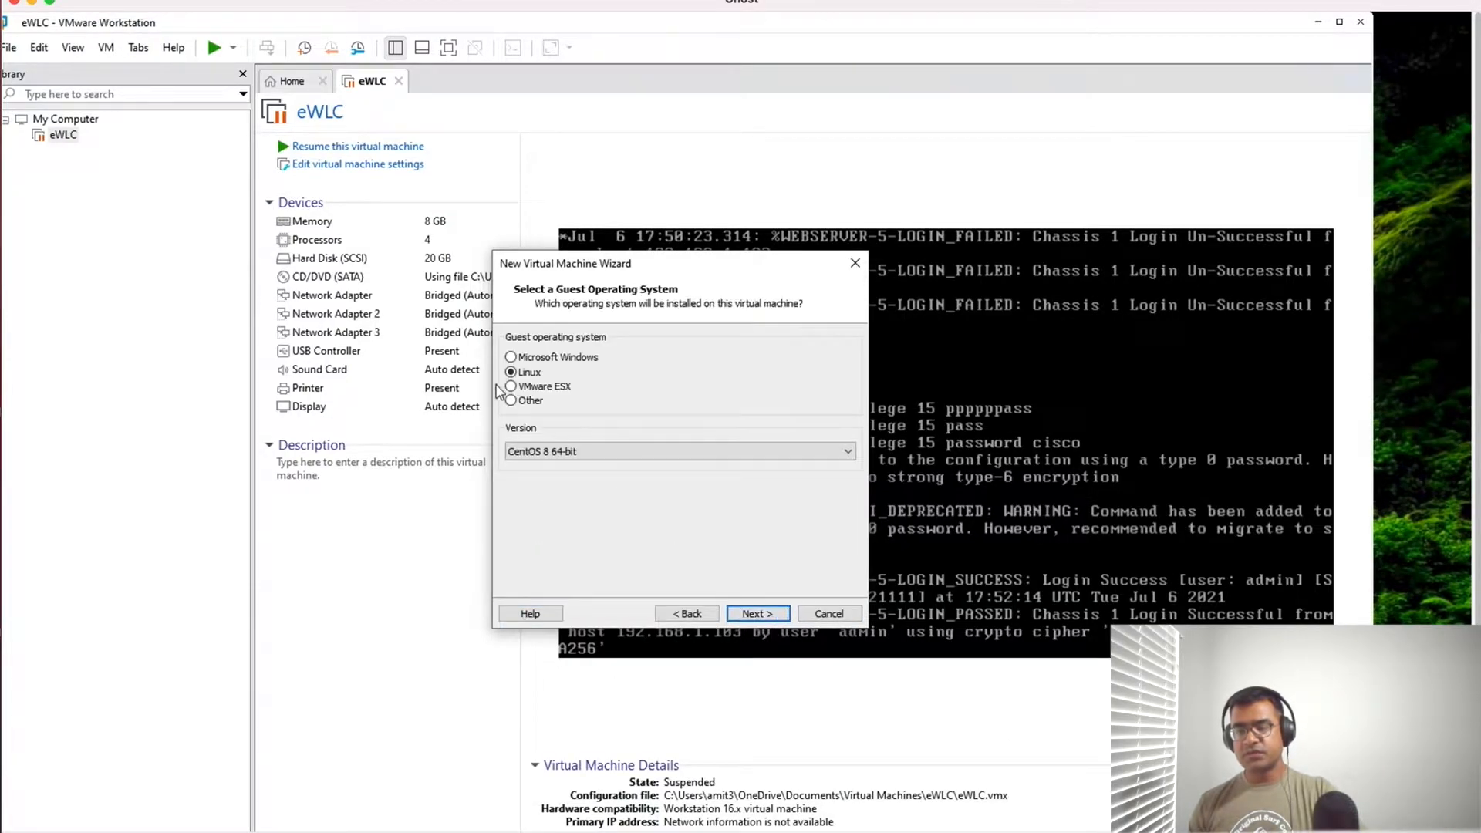
- Accept Linux with CentOS 8 64-bit as the guest operating system and name the virtual machine "CentOS 8 64-bit_minimal"
left_click(754, 614)
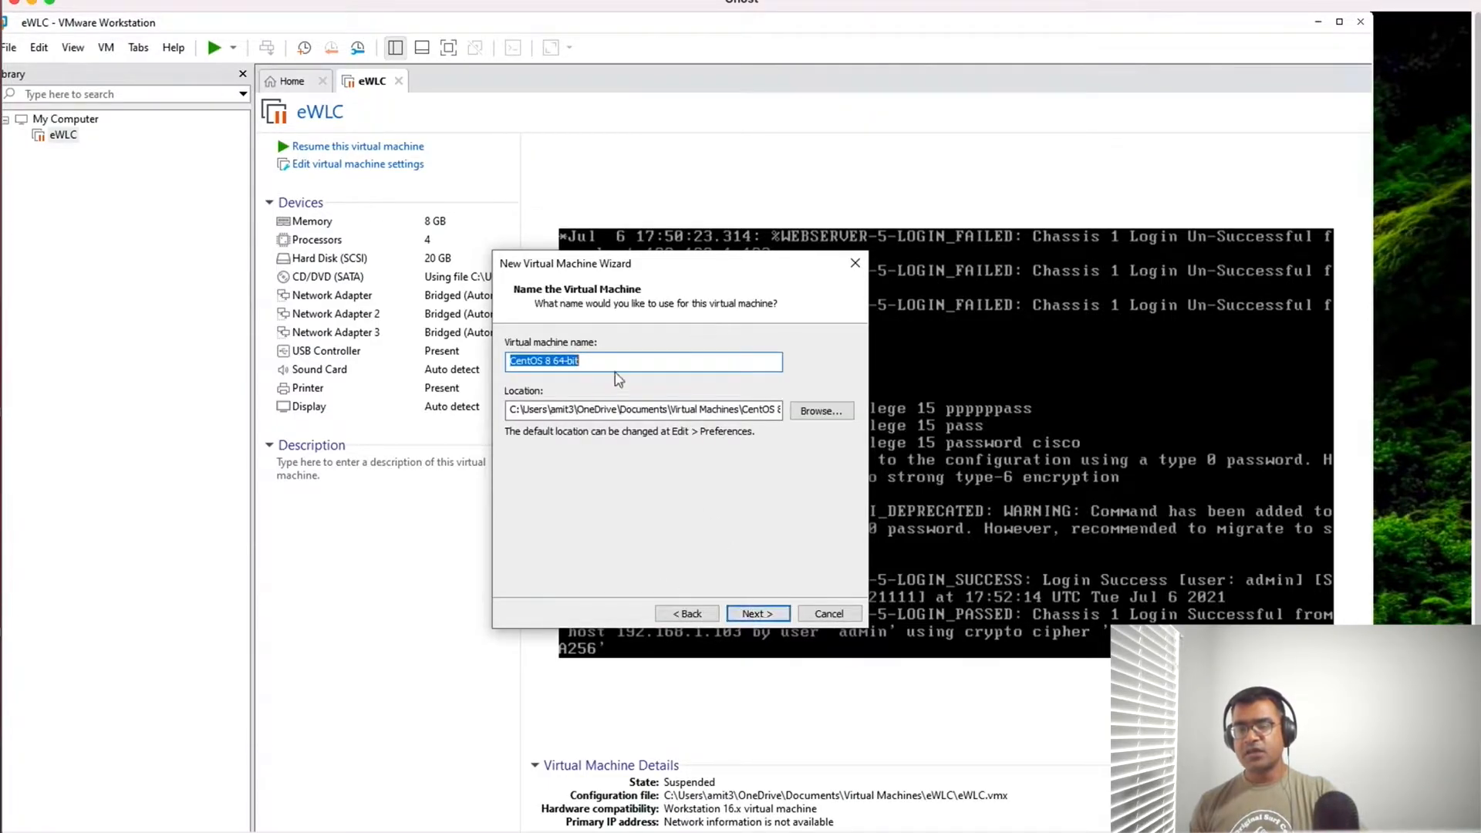
left_click(617, 363)
type("_minimal")
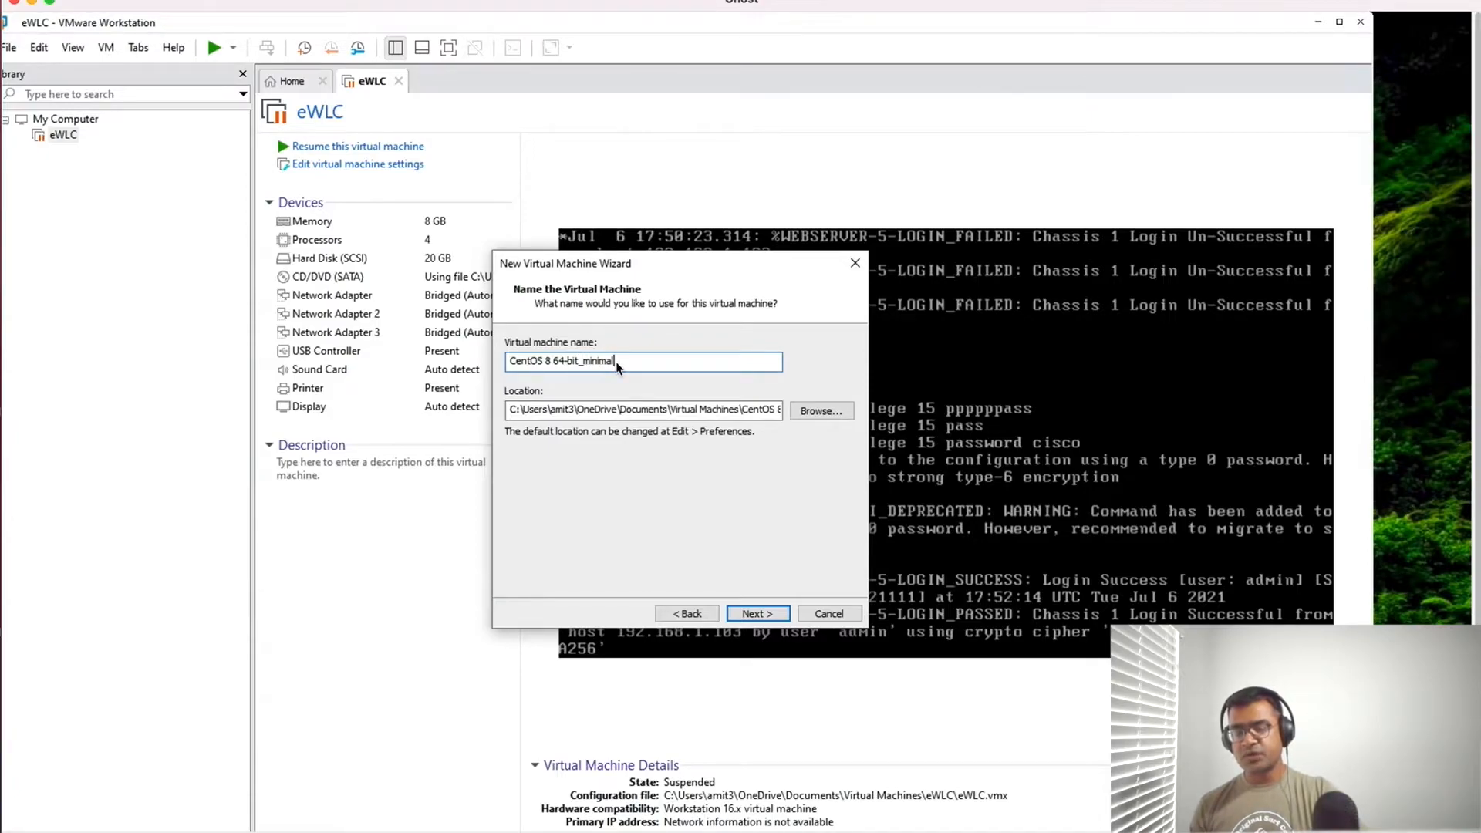
left_click(761, 615)
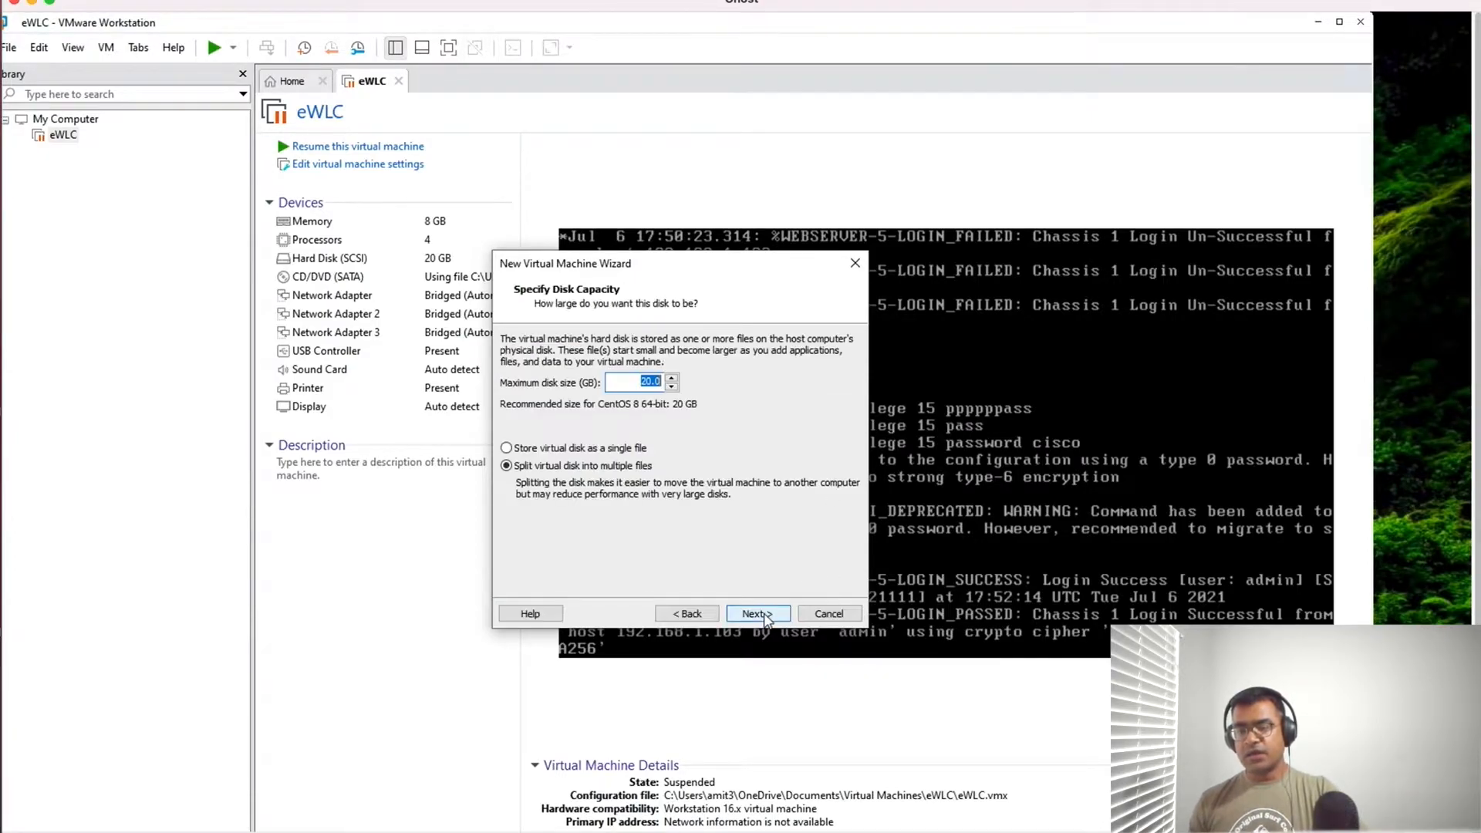
left_click(687, 613)
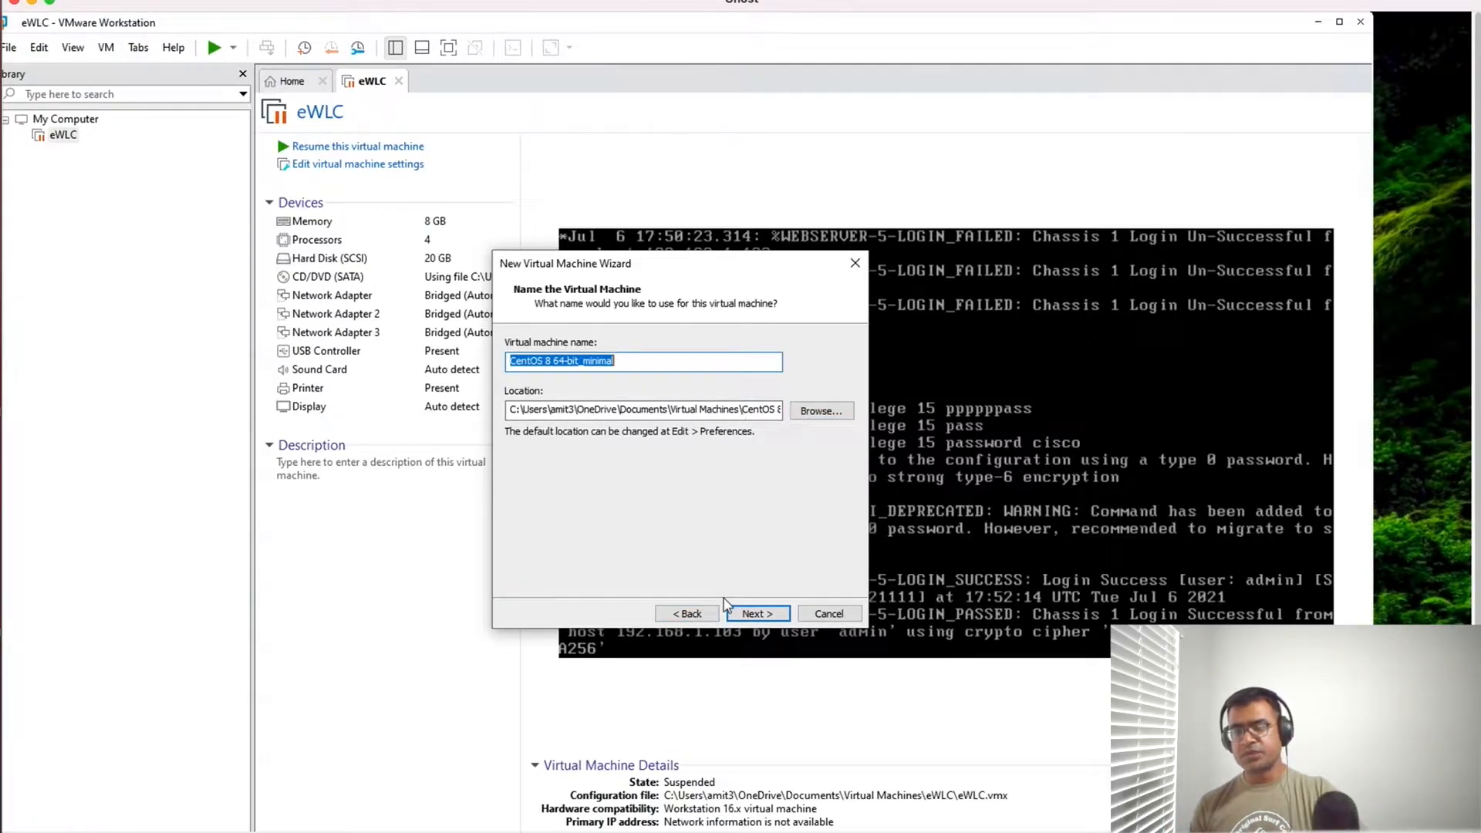
left_click(760, 614)
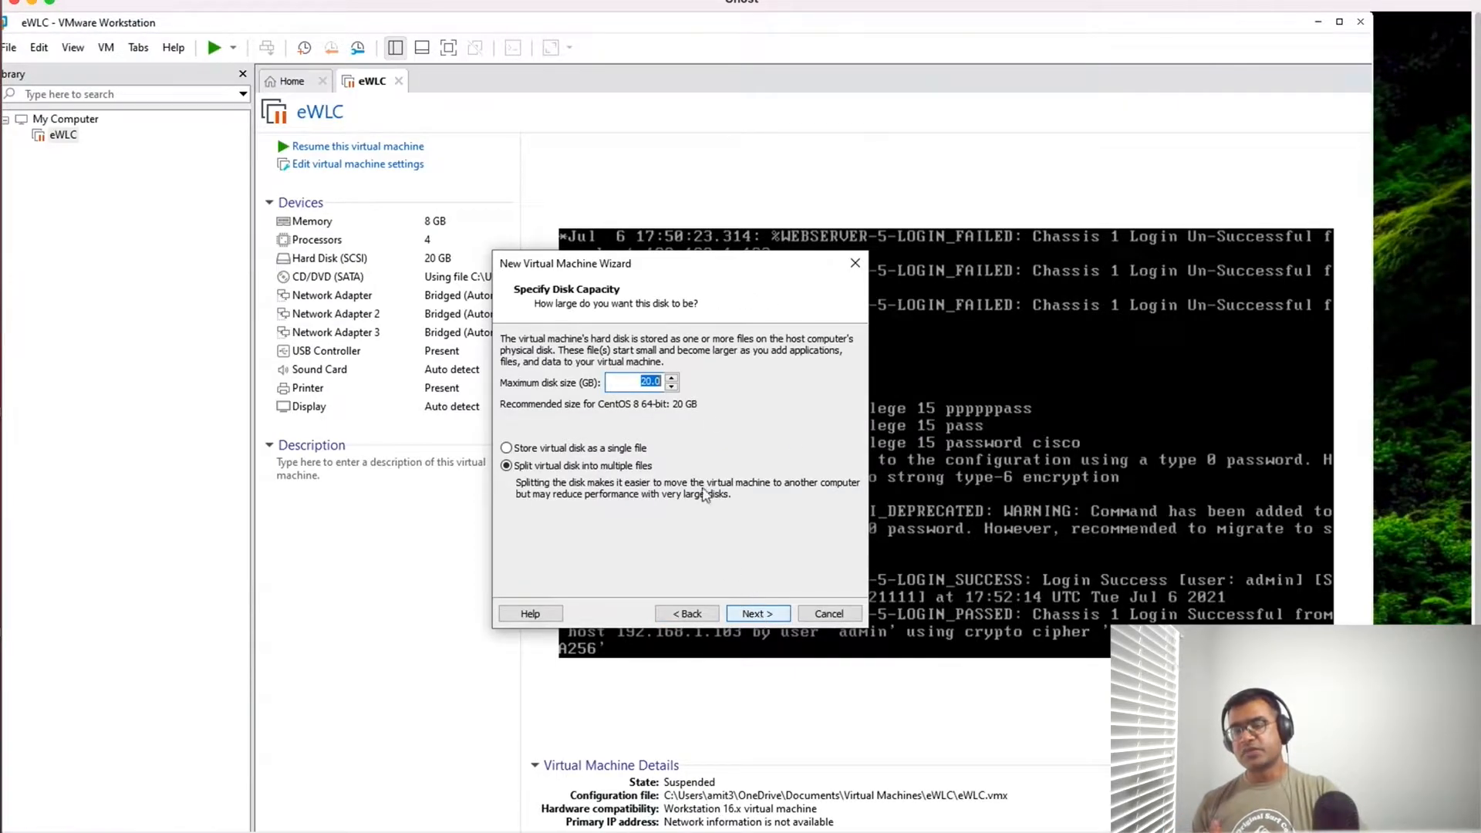
- Set the maximum disk size to 120 GB and store the virtual disk as a single file
left_click_drag(634, 380, 678, 379)
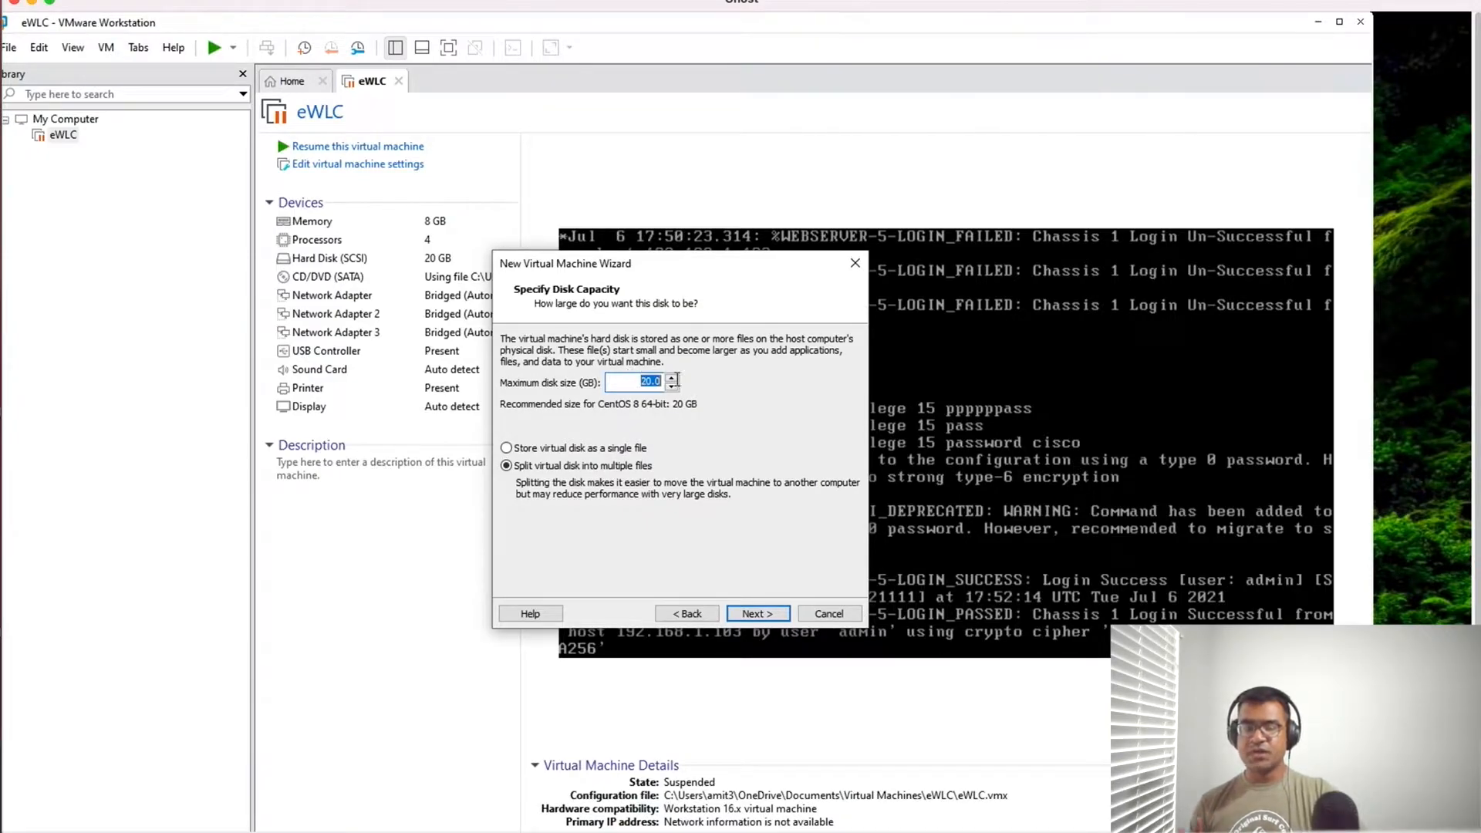
left_click(640, 382)
type("1")
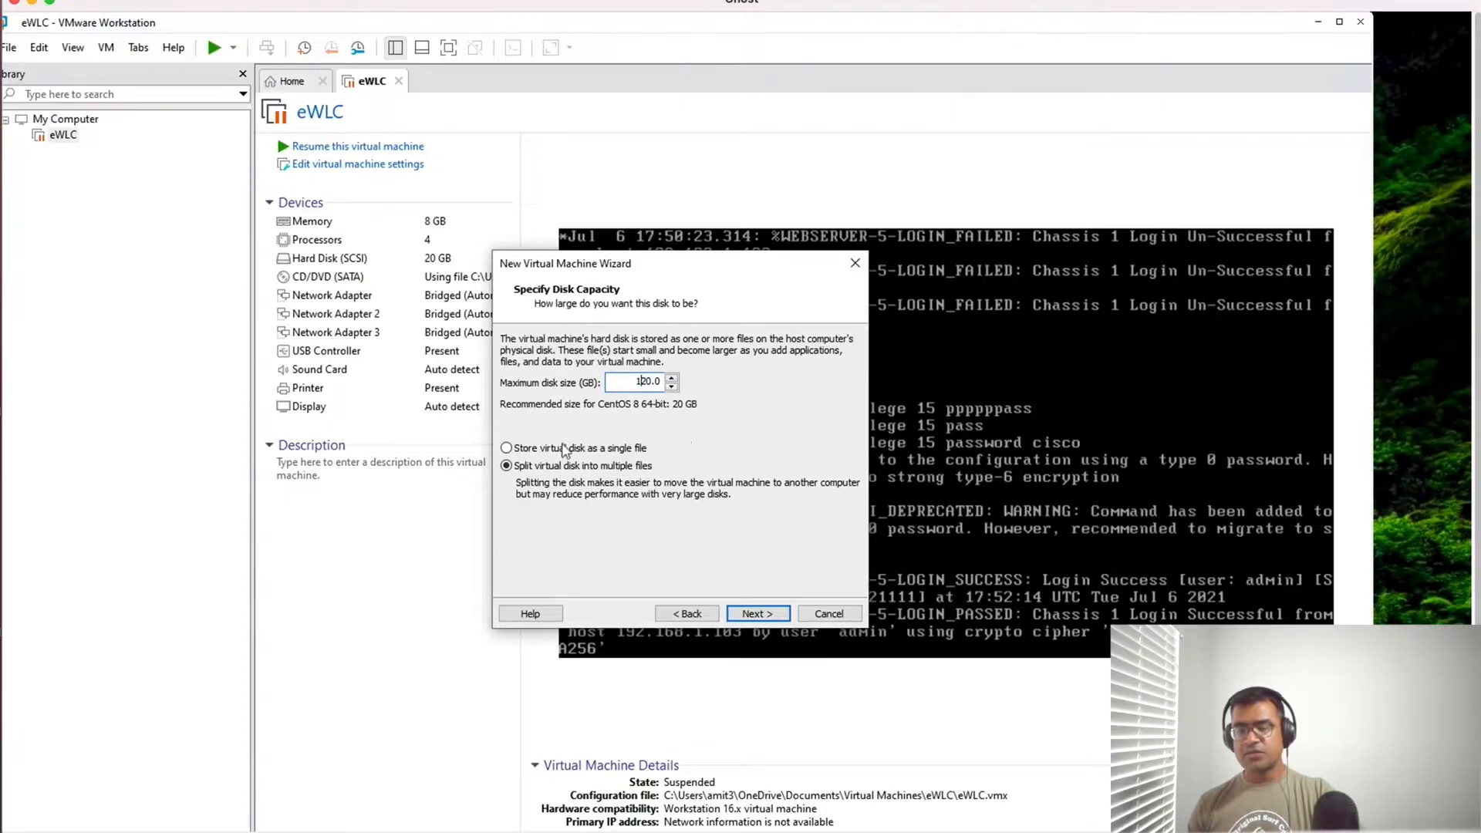
left_click(506, 448)
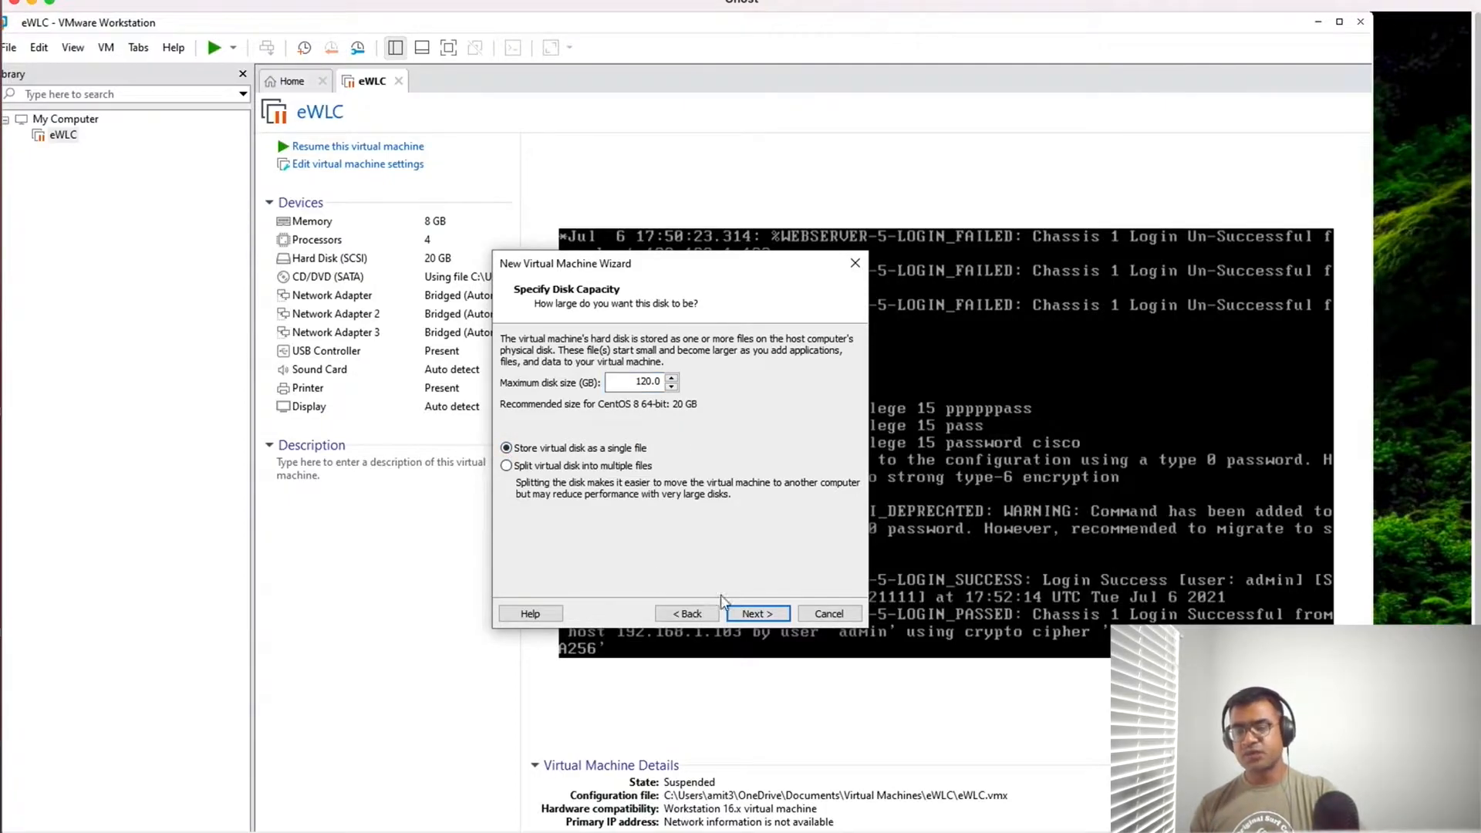
left_click(750, 614)
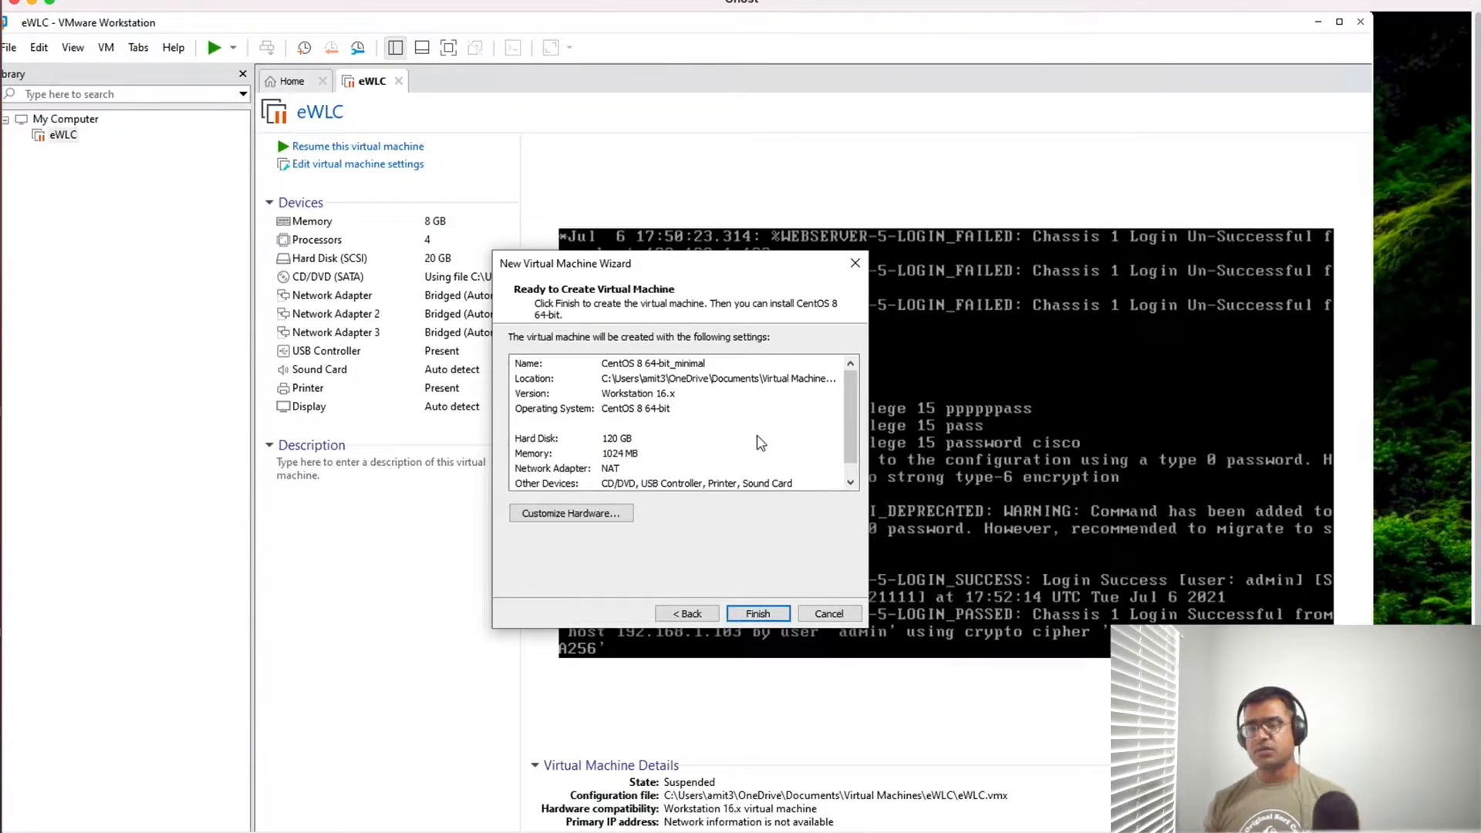
- Review the new virtual machine's settings summary and add a second network adapter to its hardware
scroll(758, 442, "down", 2)
scroll(622, 481, "up", 2)
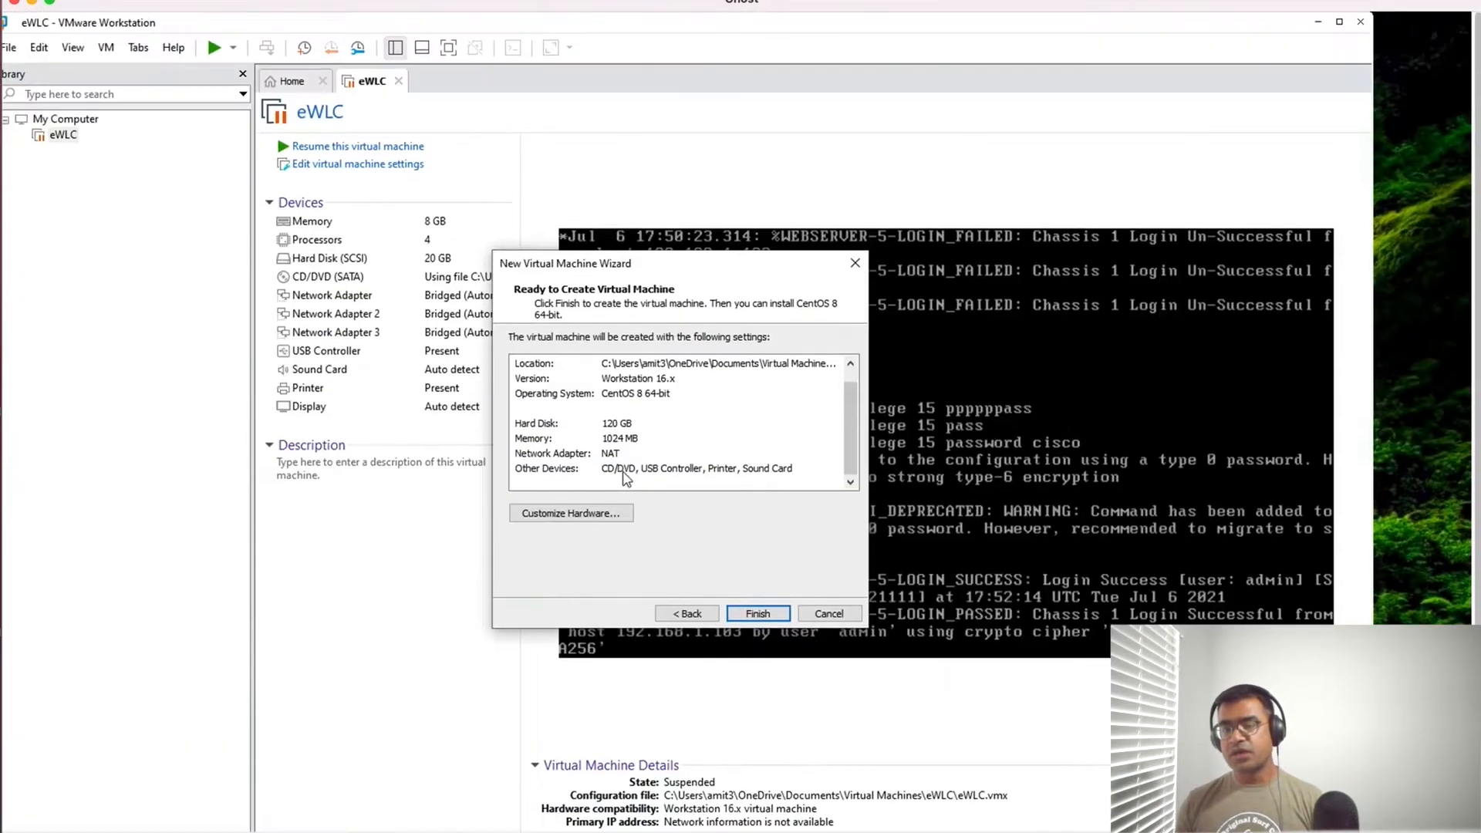
left_click(612, 513)
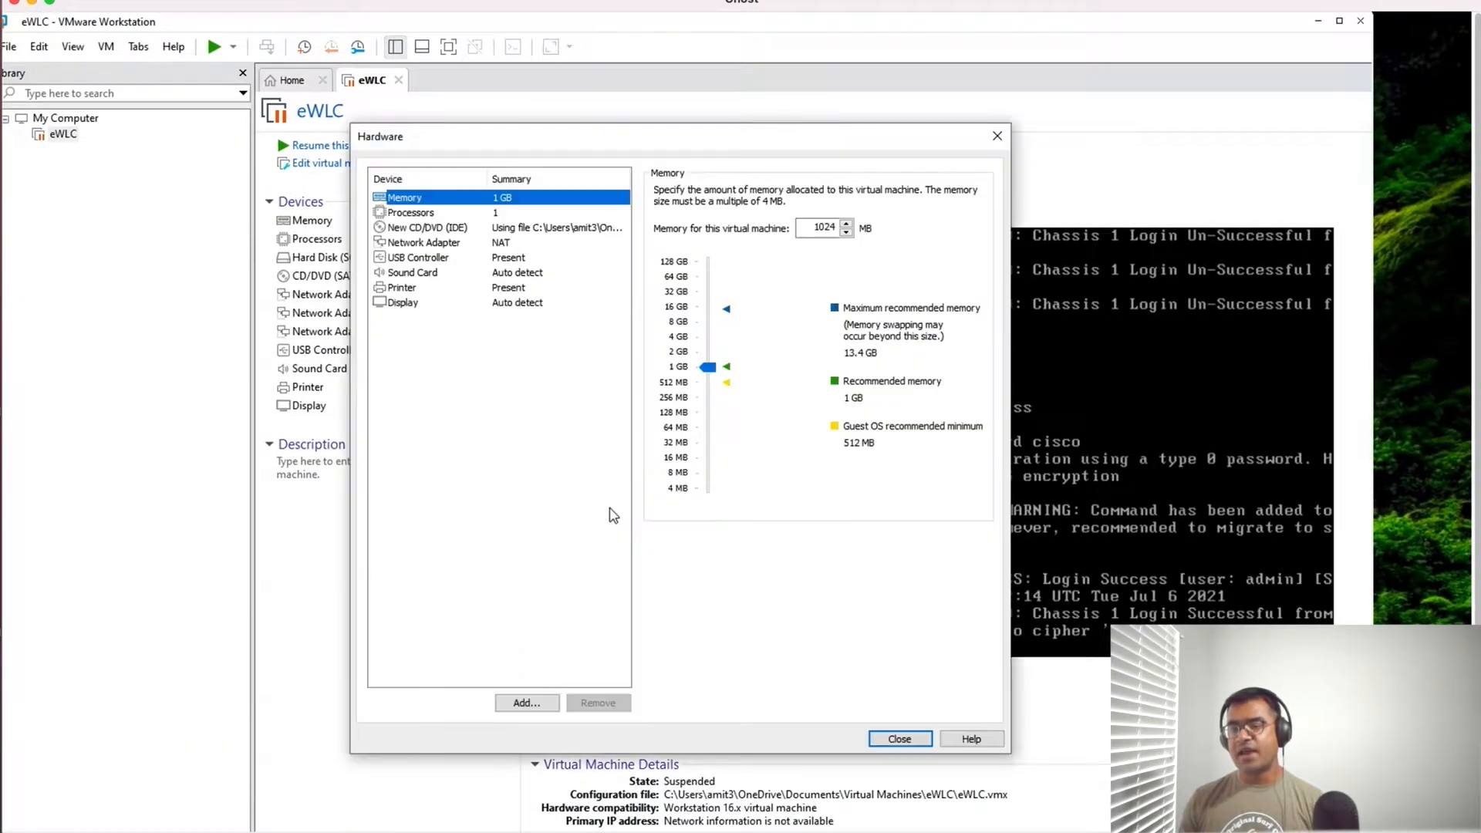
left_click(455, 245)
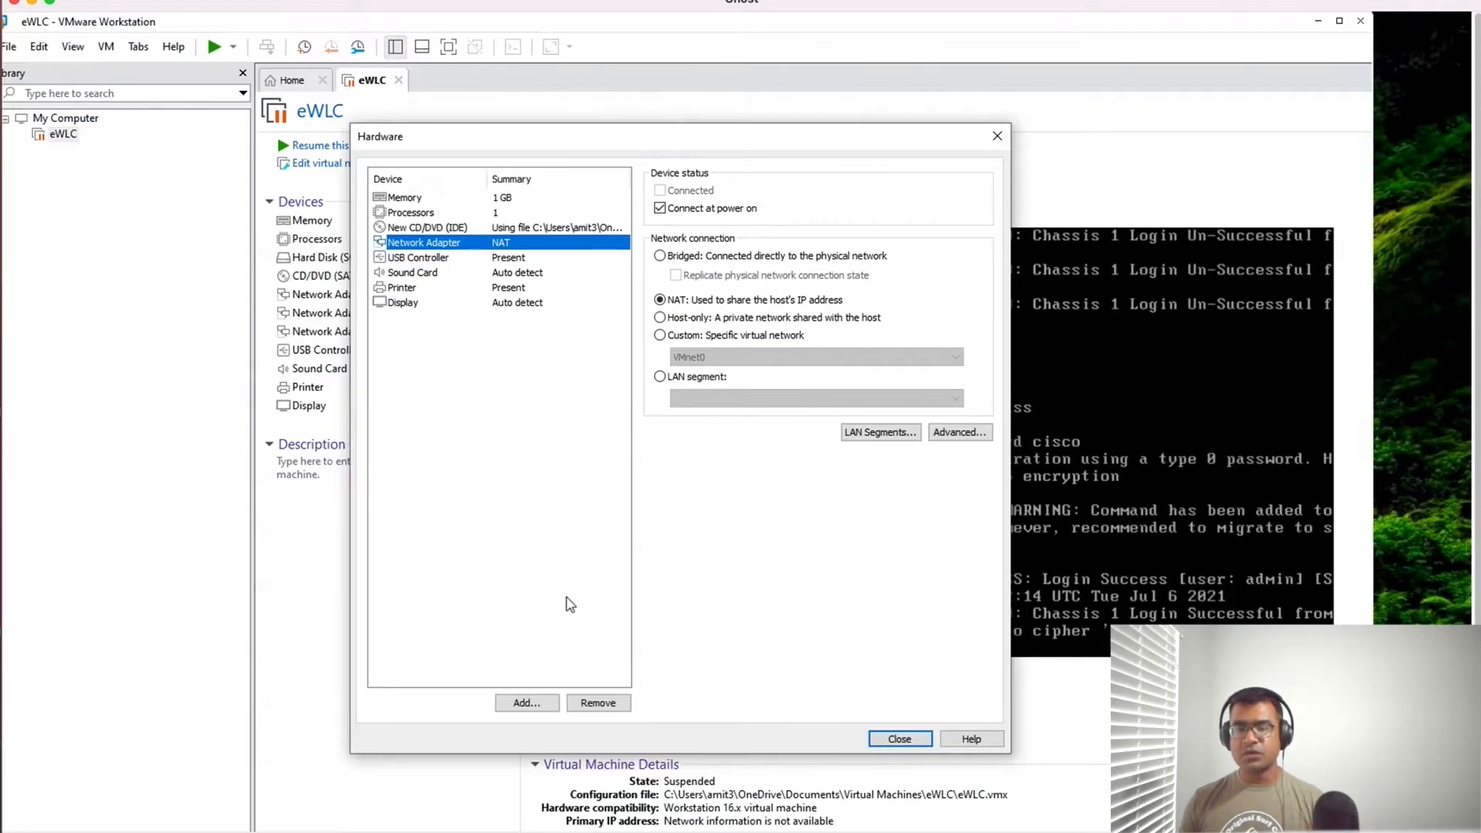
left_click(521, 585)
left_click(527, 703)
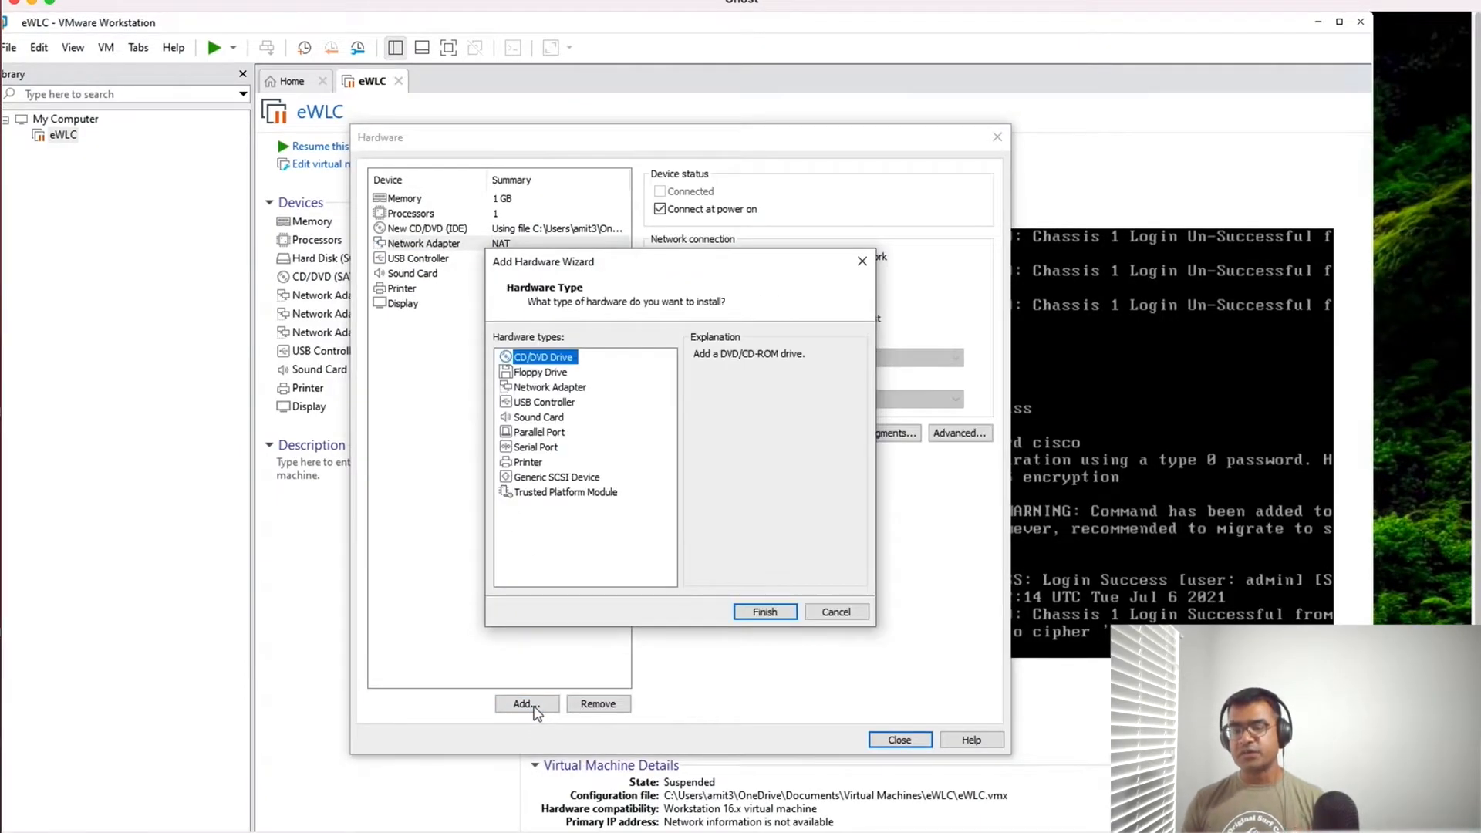
left_click(582, 387)
left_click(765, 613)
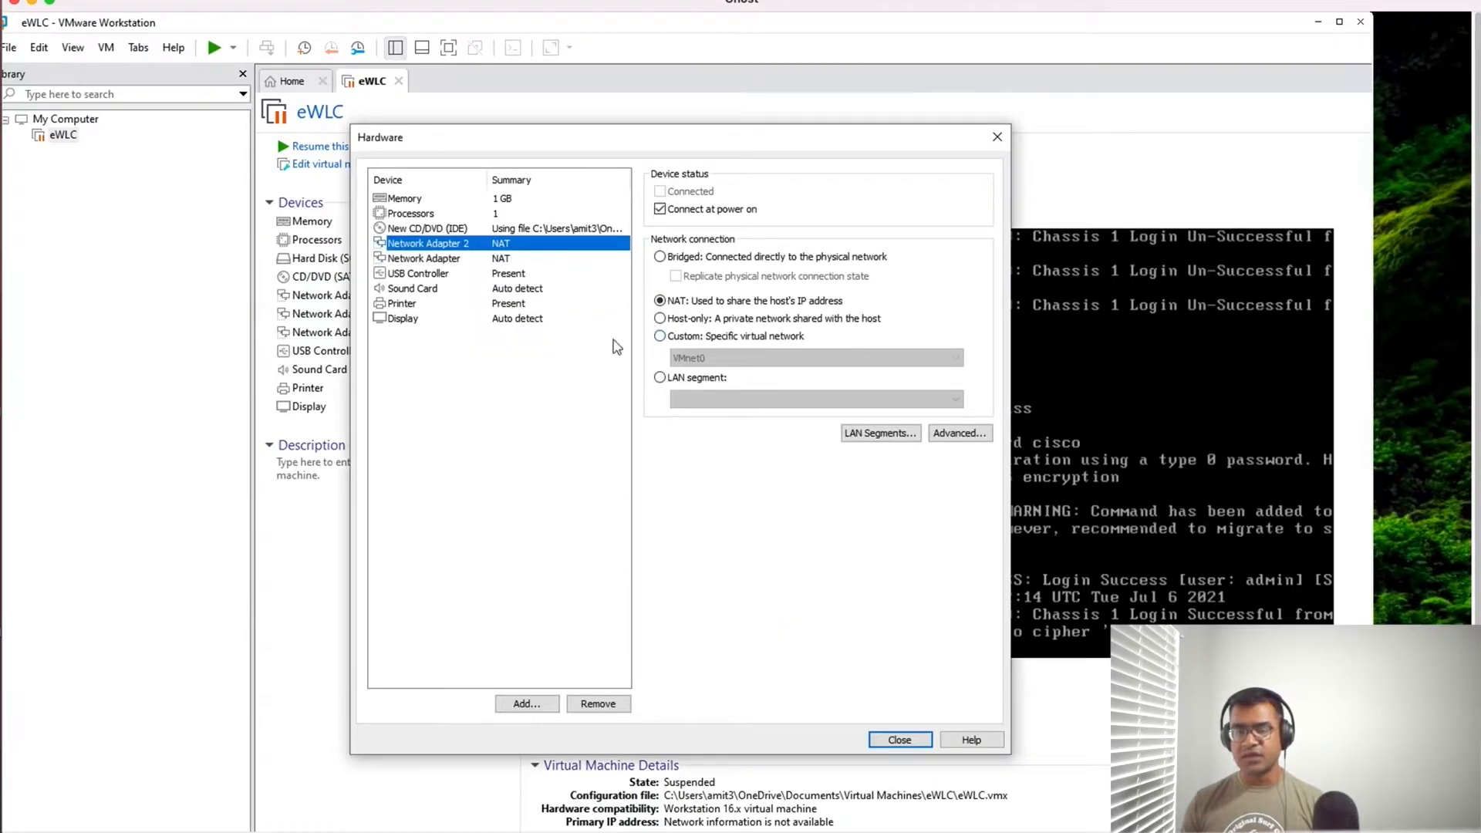
left_click(898, 740)
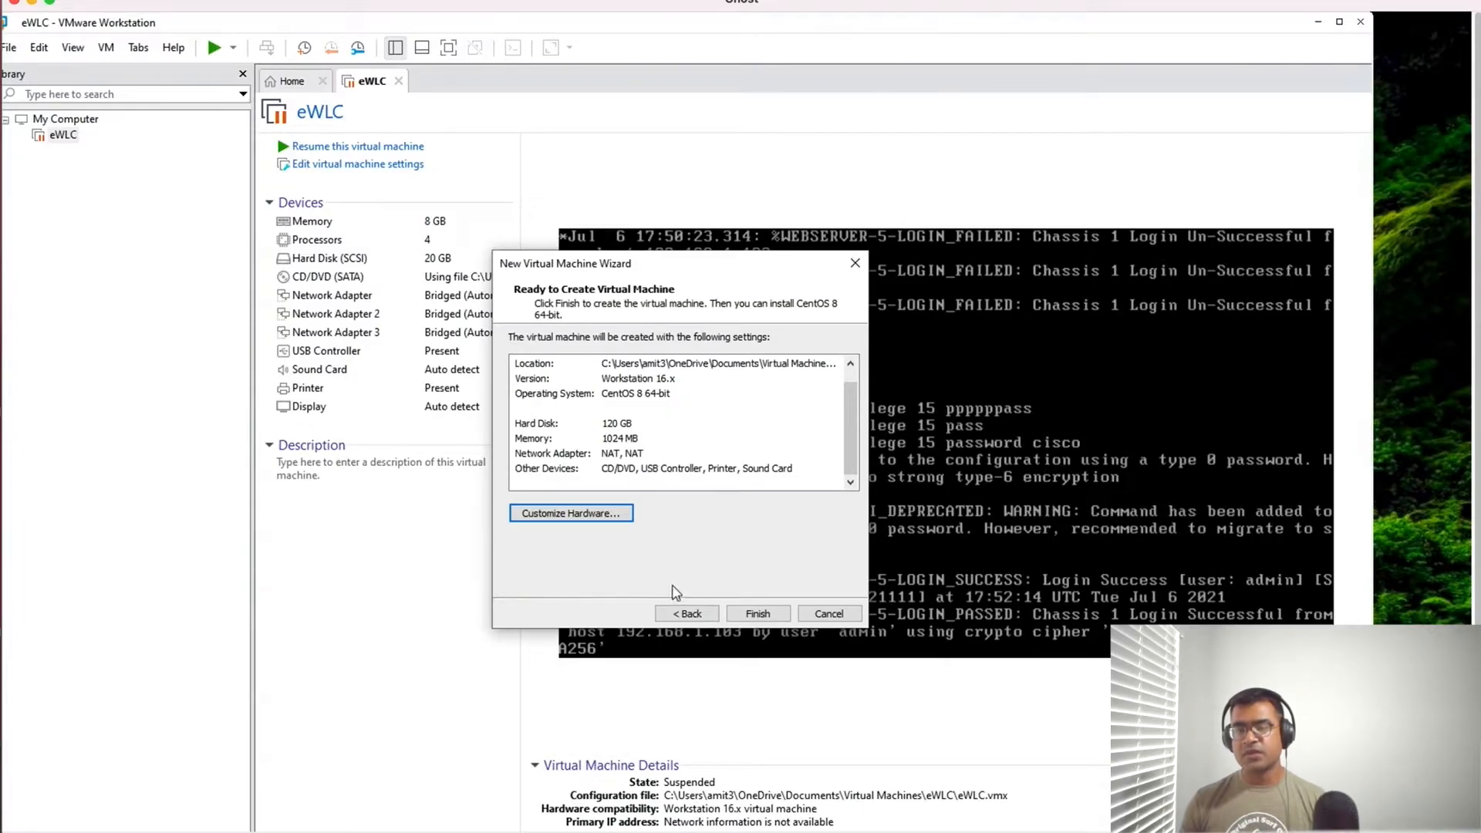
- Customize the virtual machine's hardware with 4 GB of memory and 4 processors, with Virtualize Intel VT-x/EPT or AMD-V/RVI enabled
left_click(590, 515)
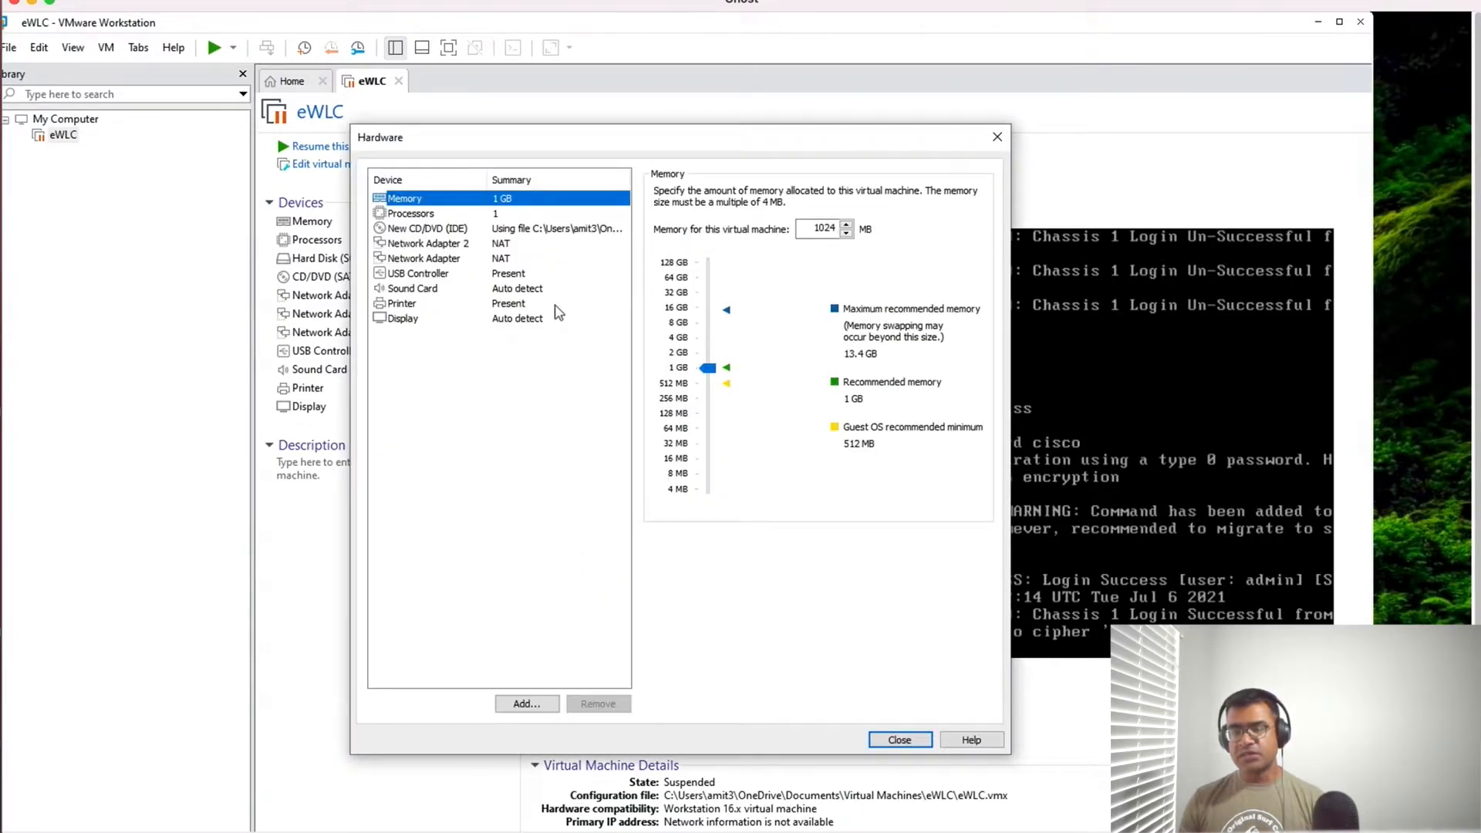
left_click_drag(707, 368, 711, 341)
left_click(411, 213)
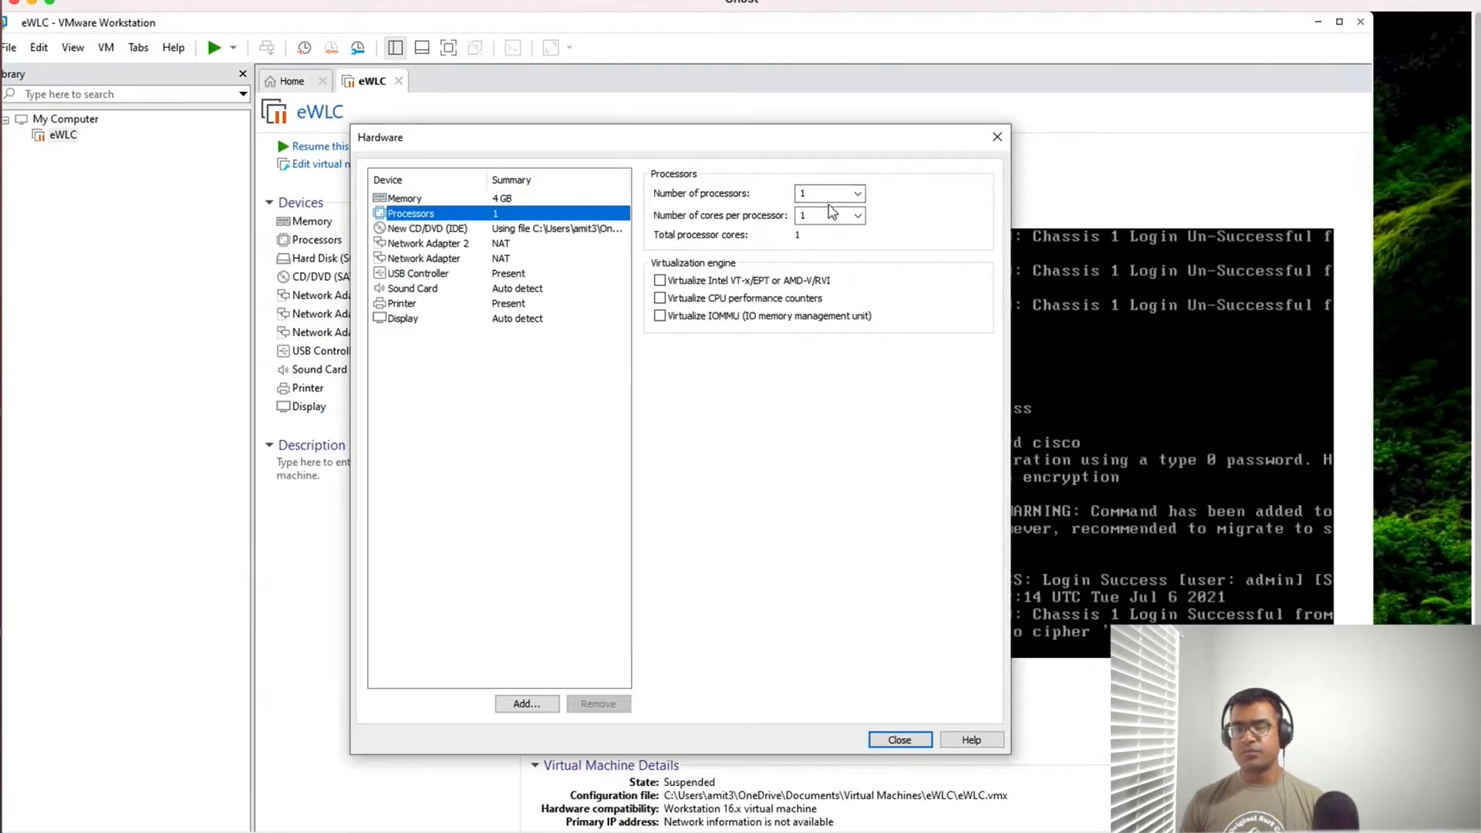
left_click(857, 194)
left_click(833, 233)
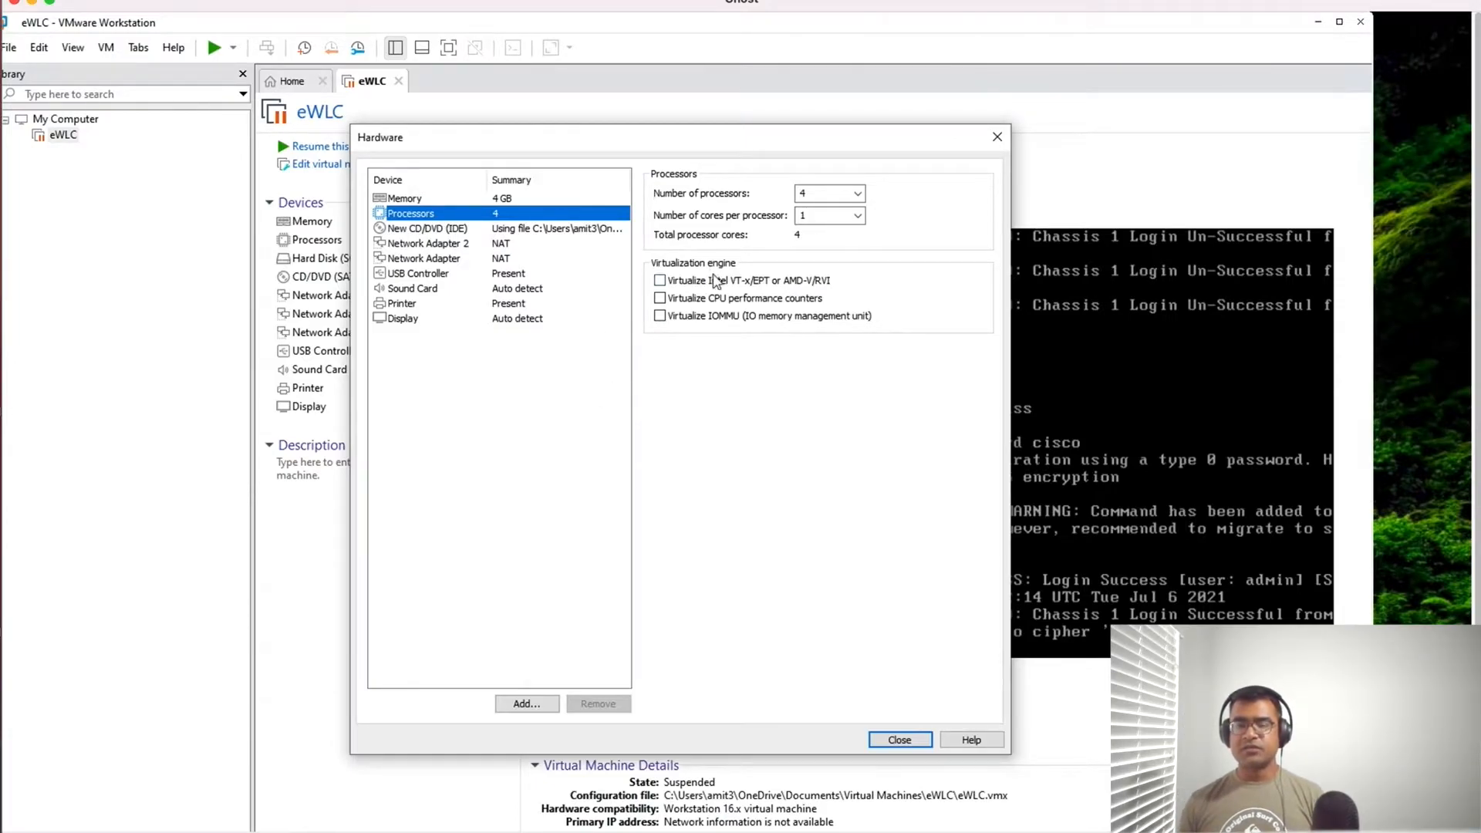
left_click(663, 282)
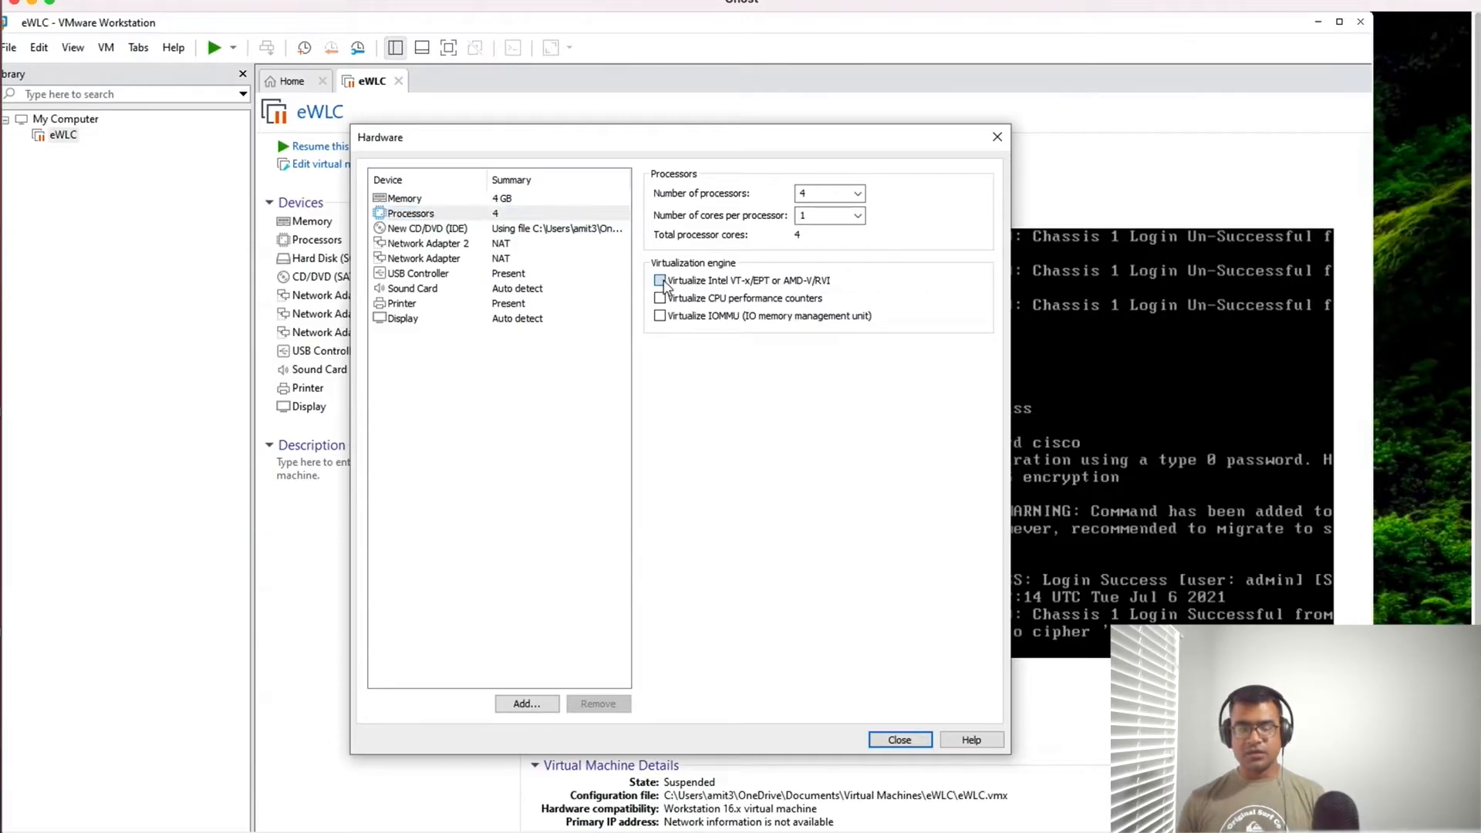
left_click(900, 741)
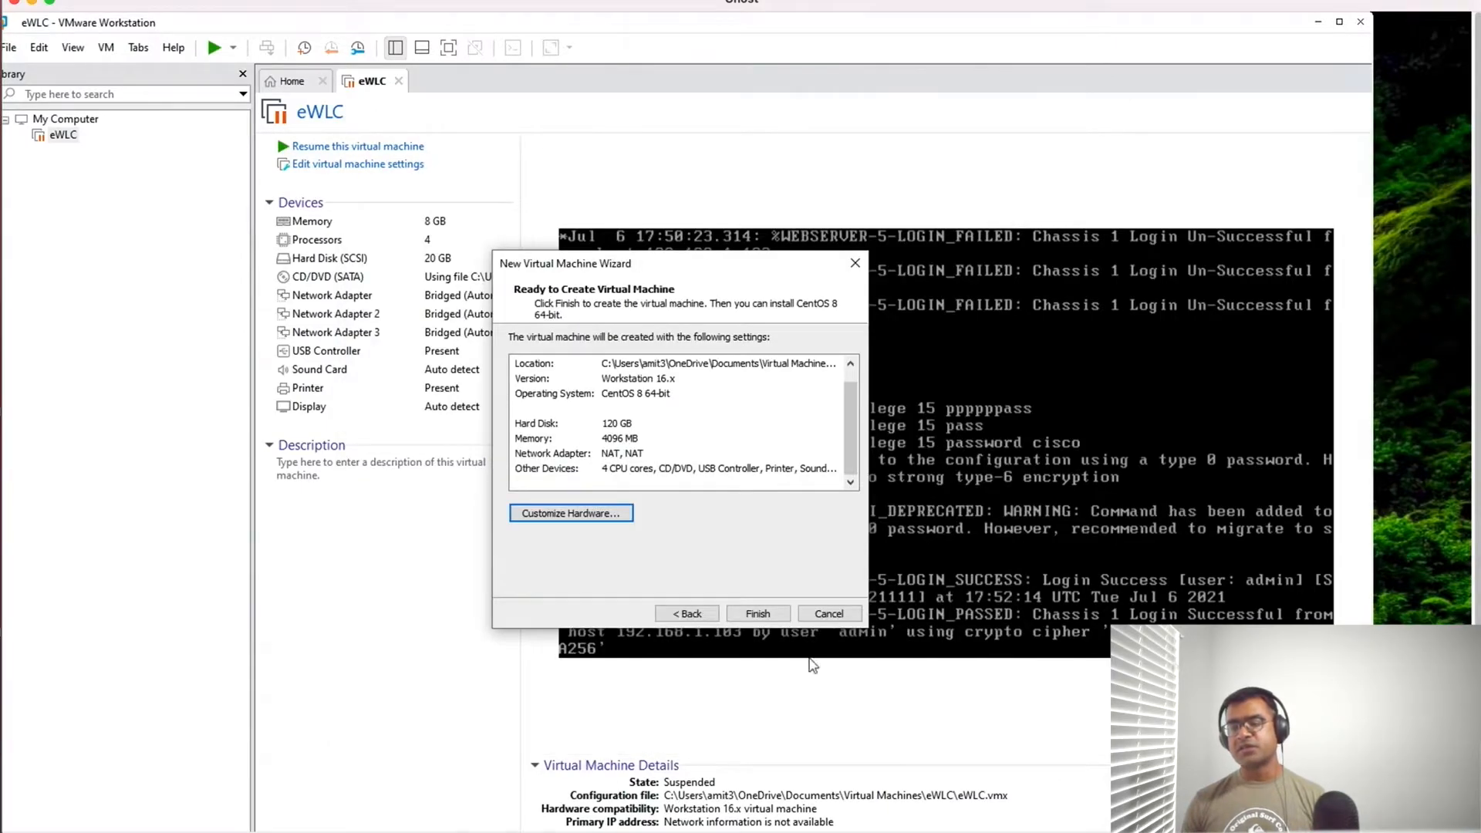
- Finish creating the CentOS 8 64-bit_minimal virtual machine and start up its guest
left_click(755, 614)
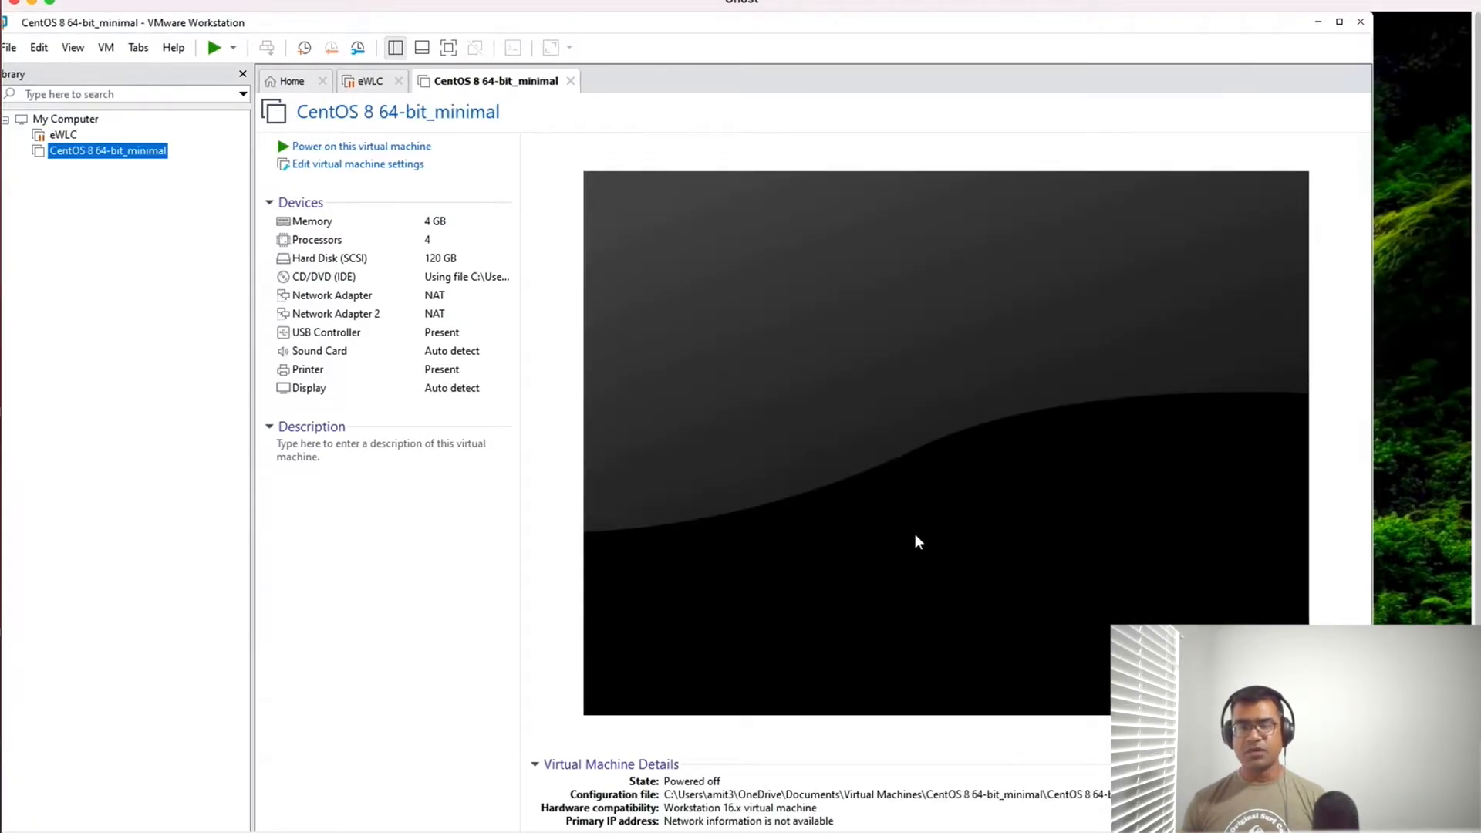
right_click(133, 160)
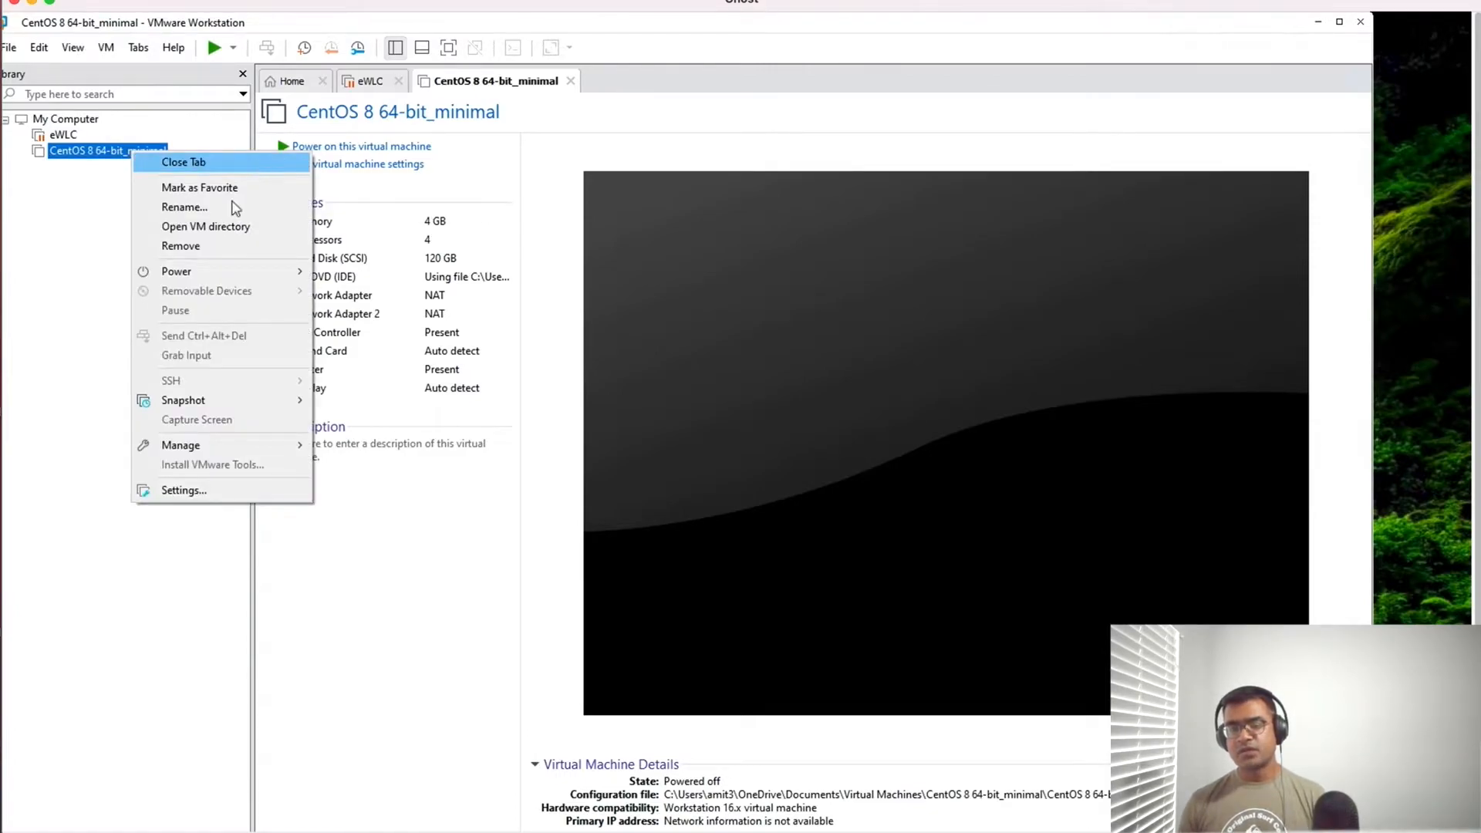
mouse_move(247, 276)
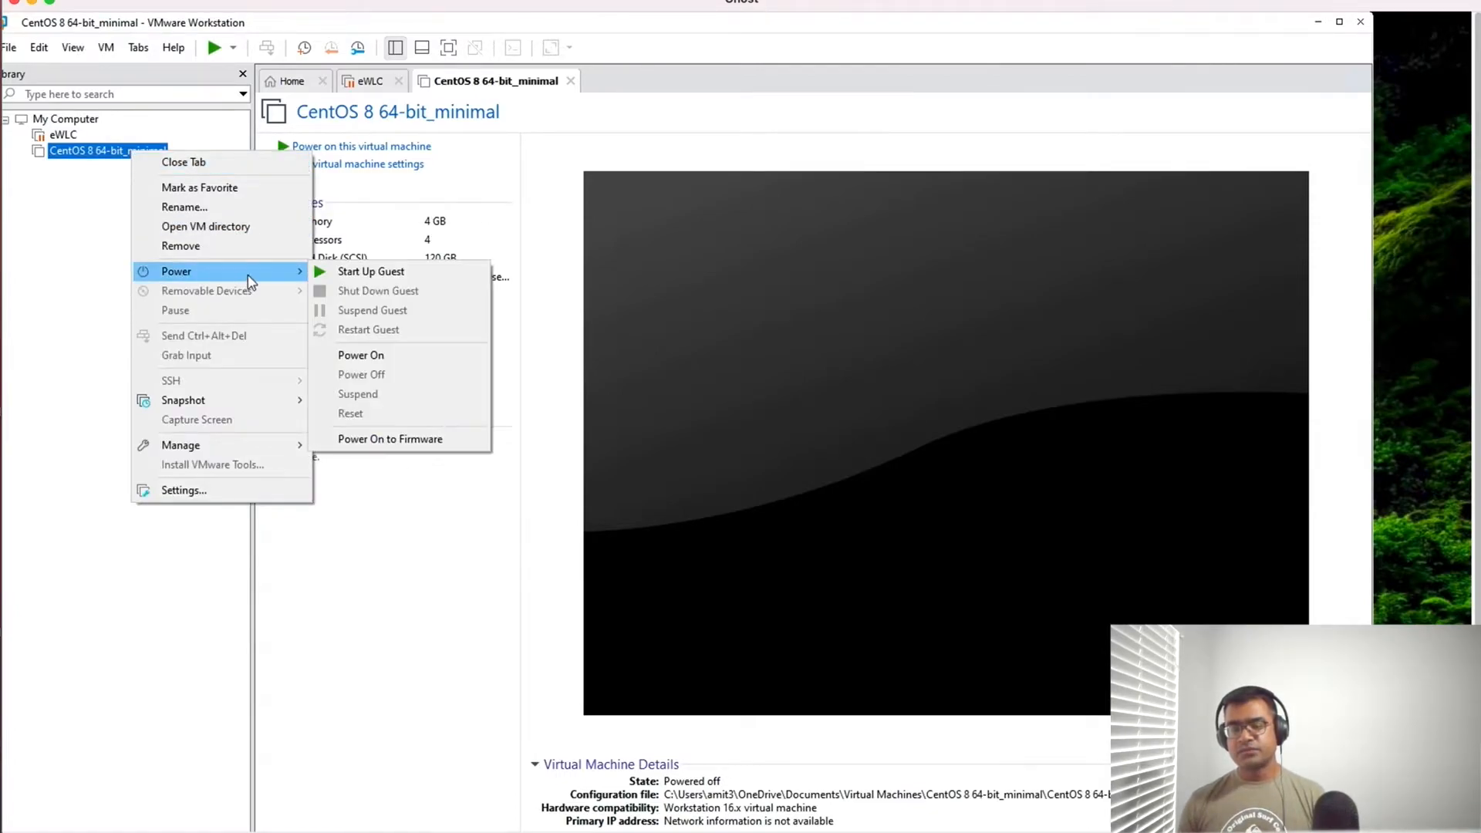
left_click(390, 279)
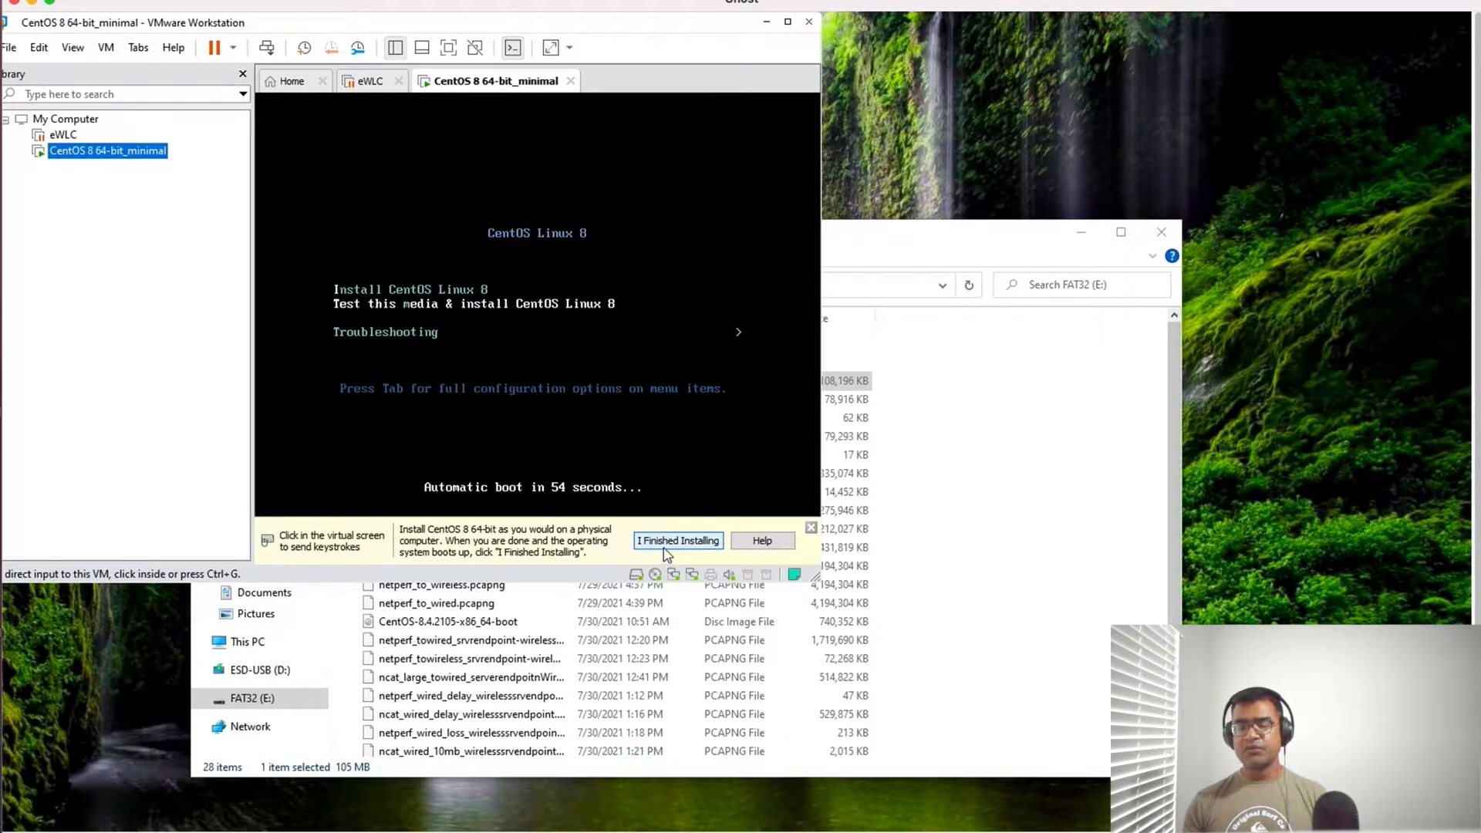
- Boot the virtual machine with the "Test this media & install CentOS Linux 8" option
left_click(627, 337)
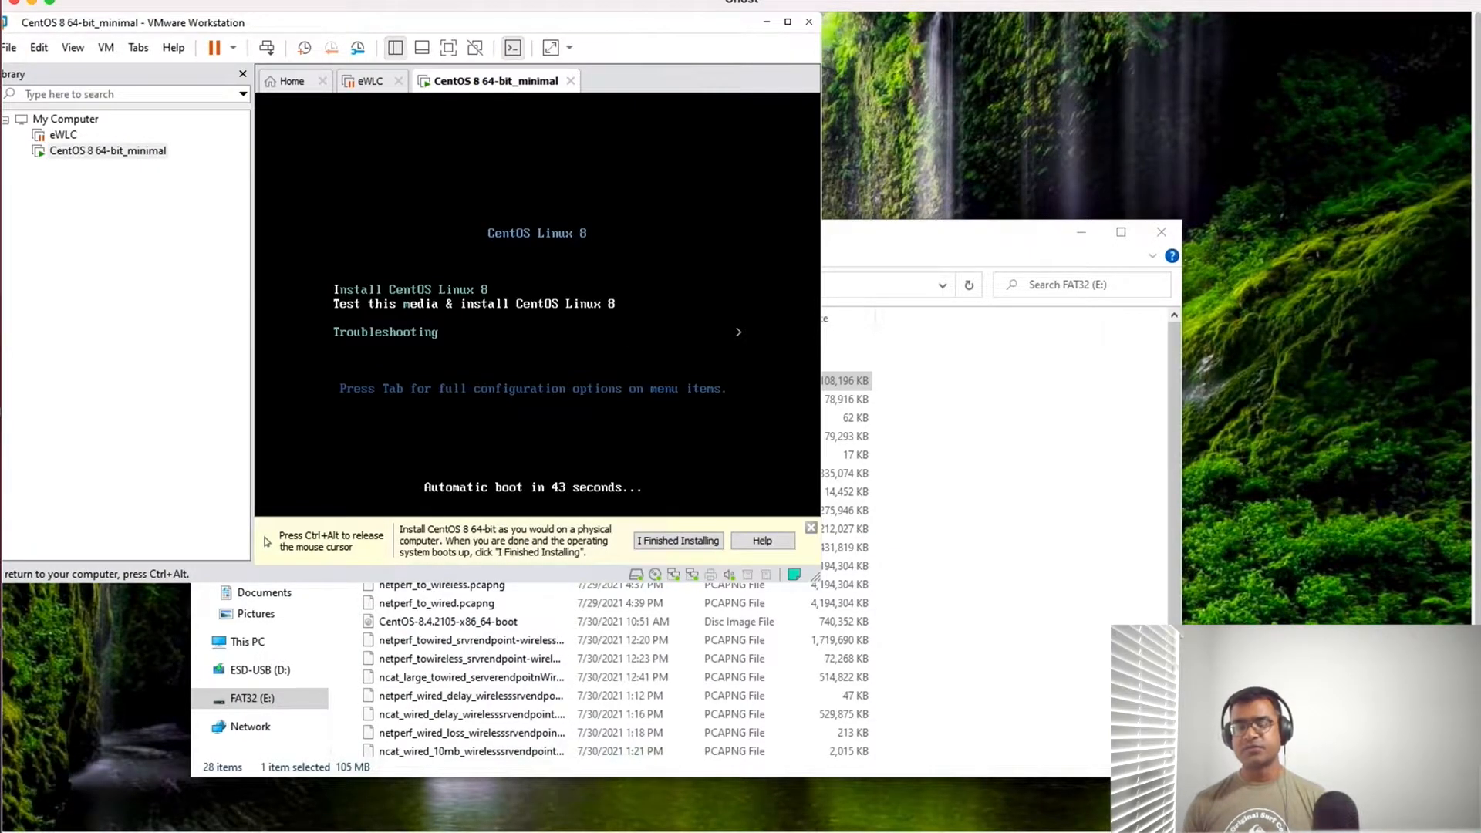
key("Down")
key("Down")
key("Up")
key("Up")
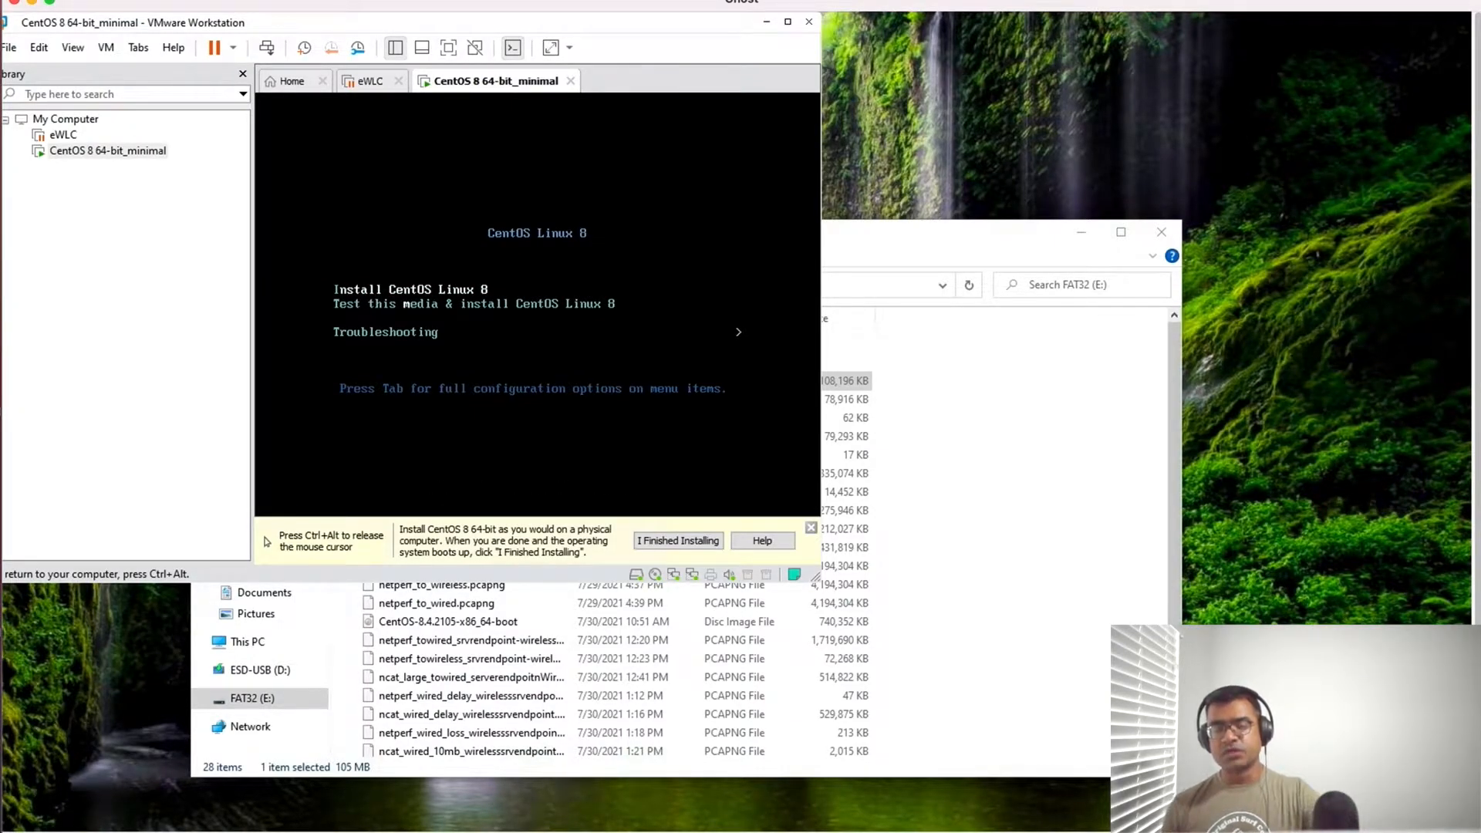
key("Down")
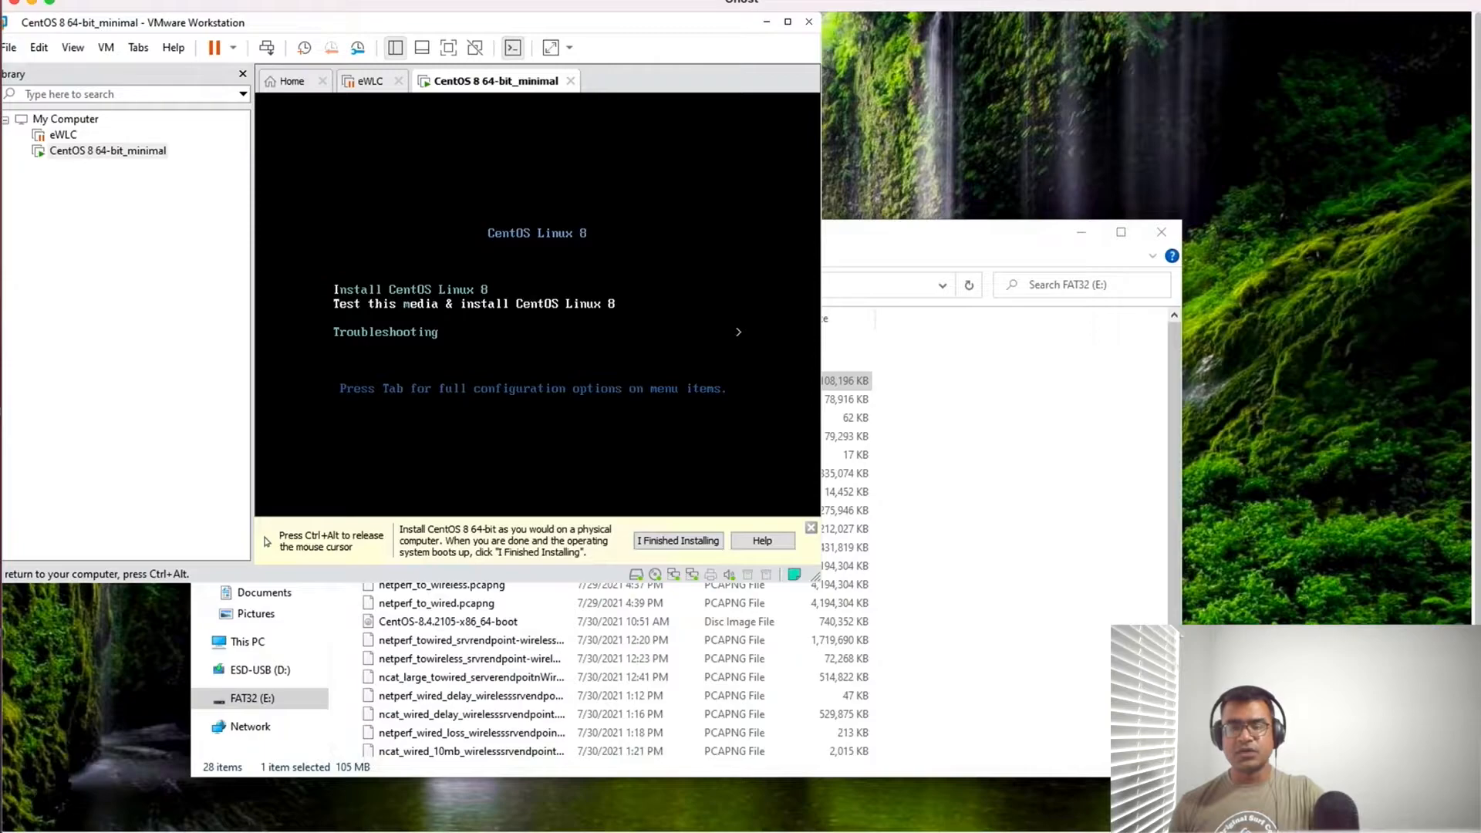
key("Return")
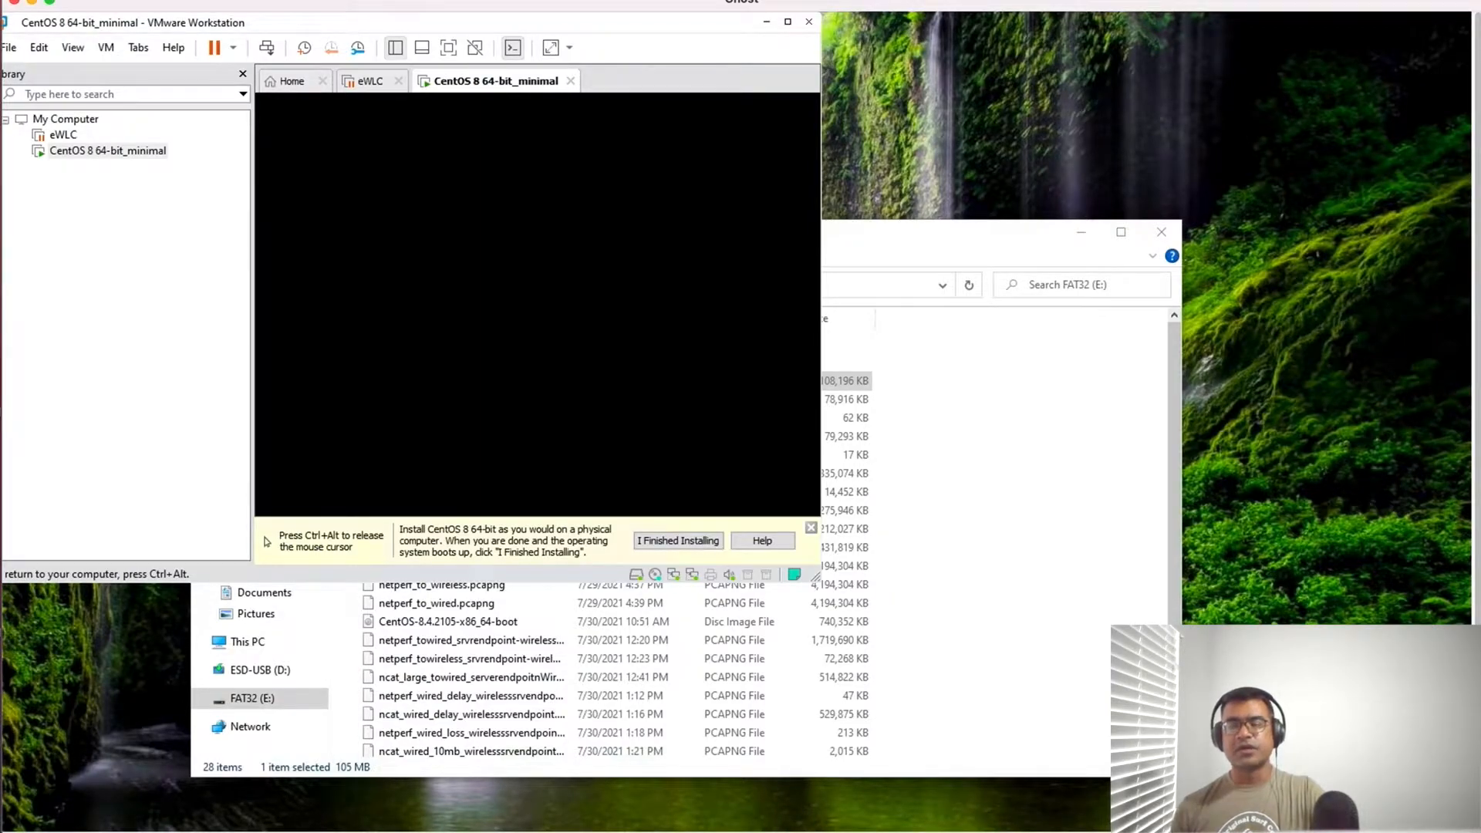
- Release the pointer from the virtual machine, close the file browser window and enlarge the VMware Workstation window
key("ctrl+alt")
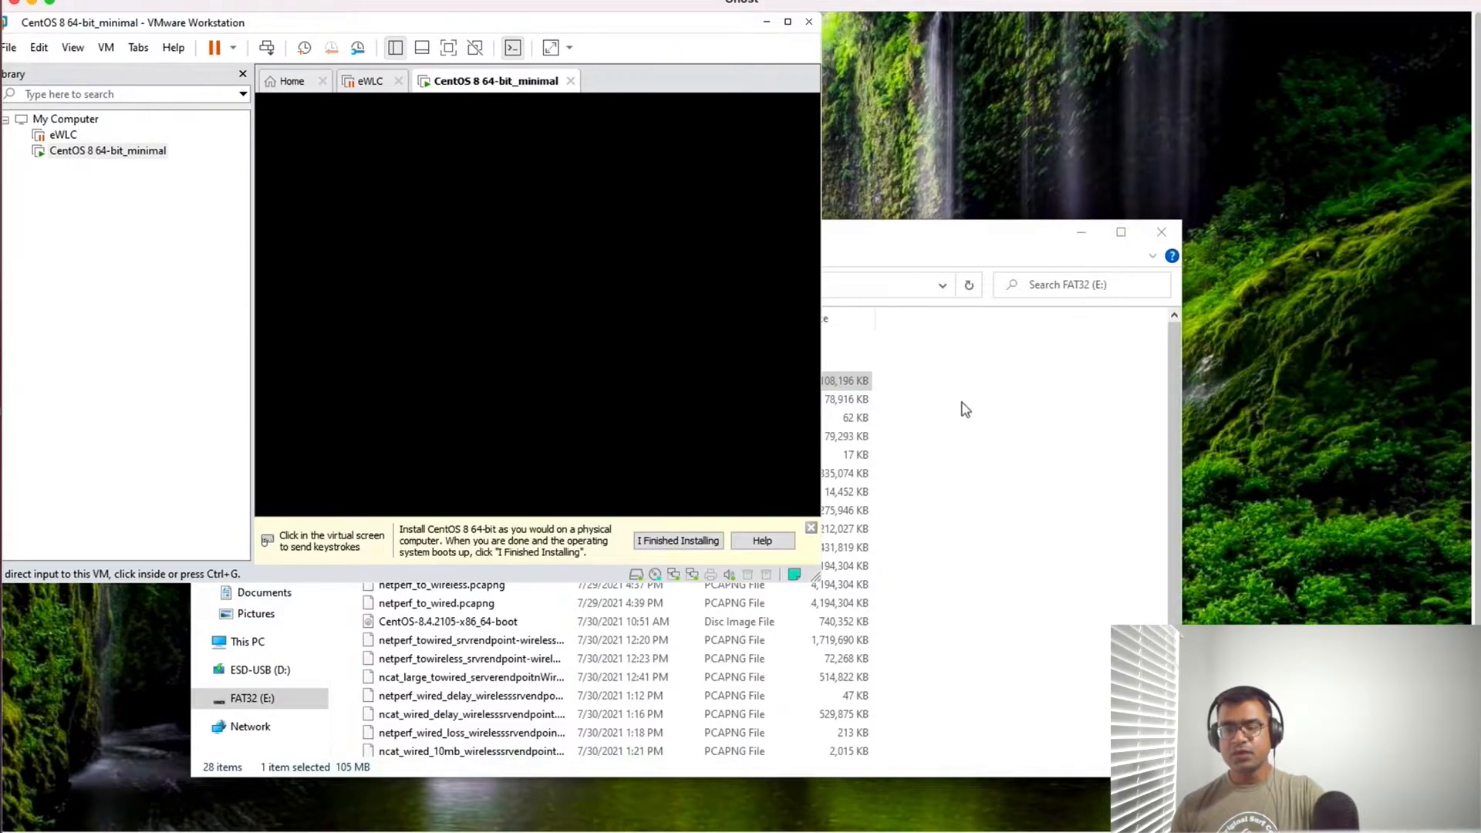
left_click(1161, 231)
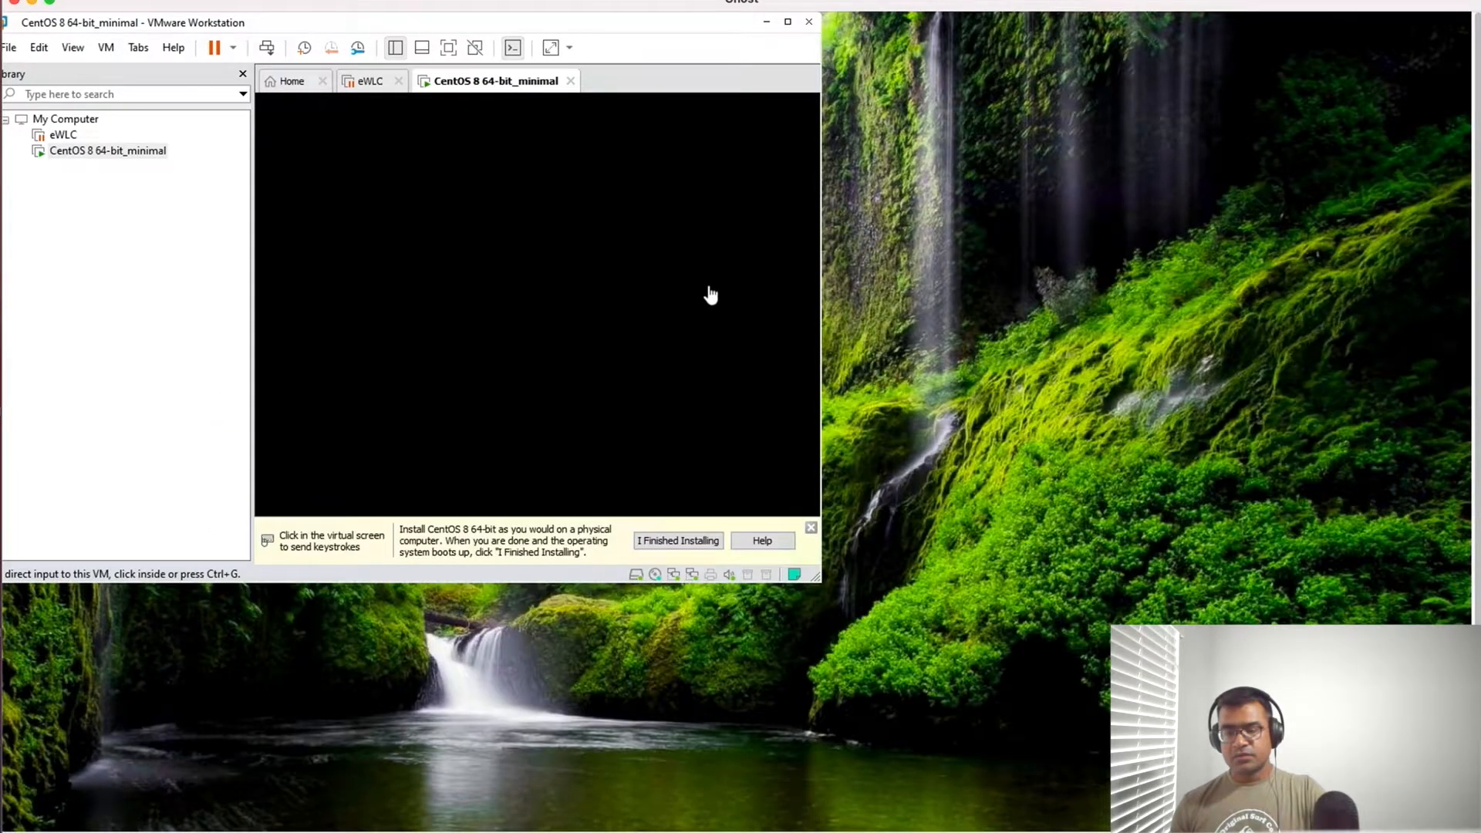
left_click_drag(816, 578, 1211, 740)
left_click(872, 424)
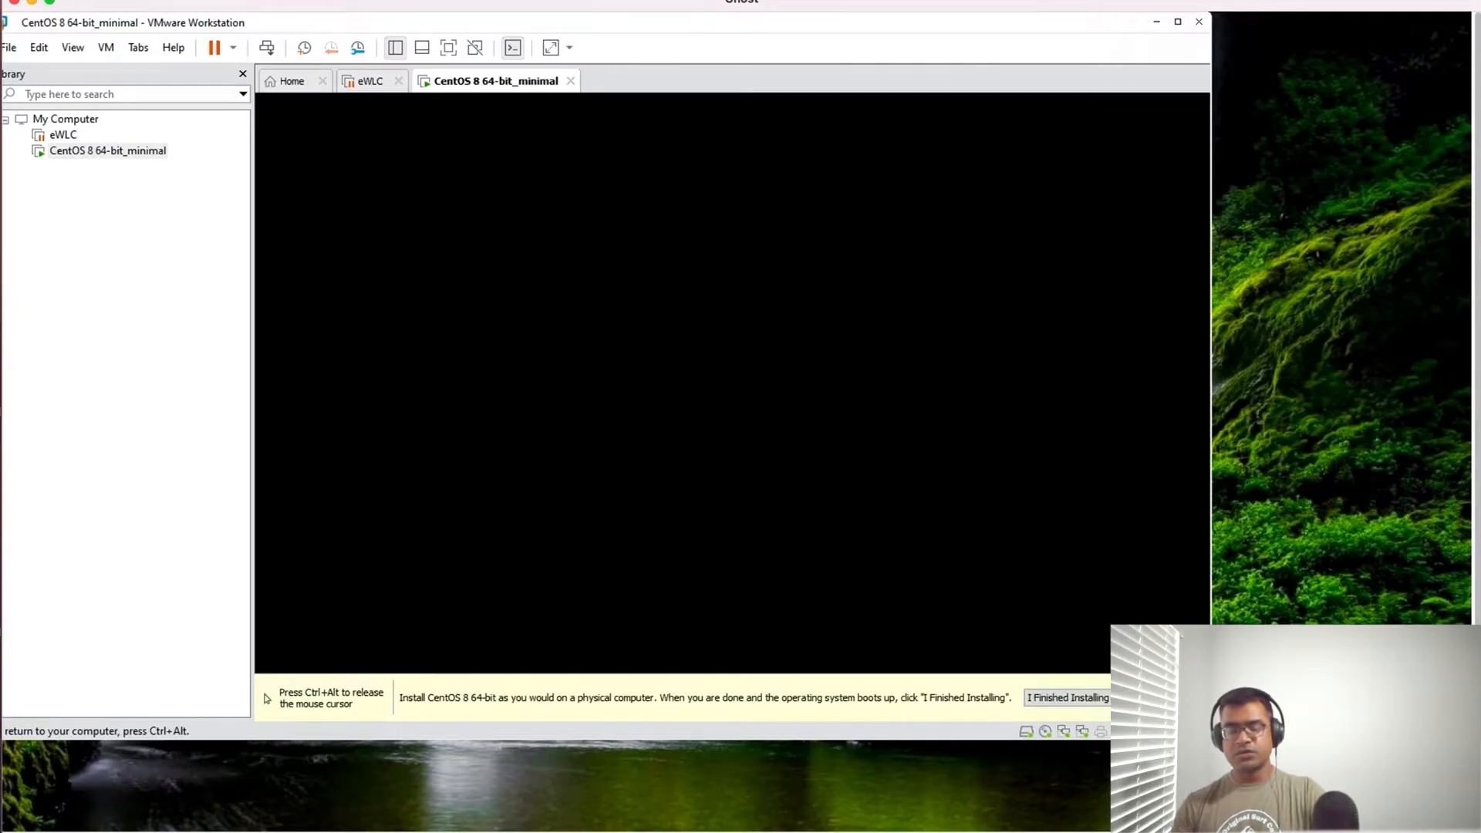
key("ctrl+alt")
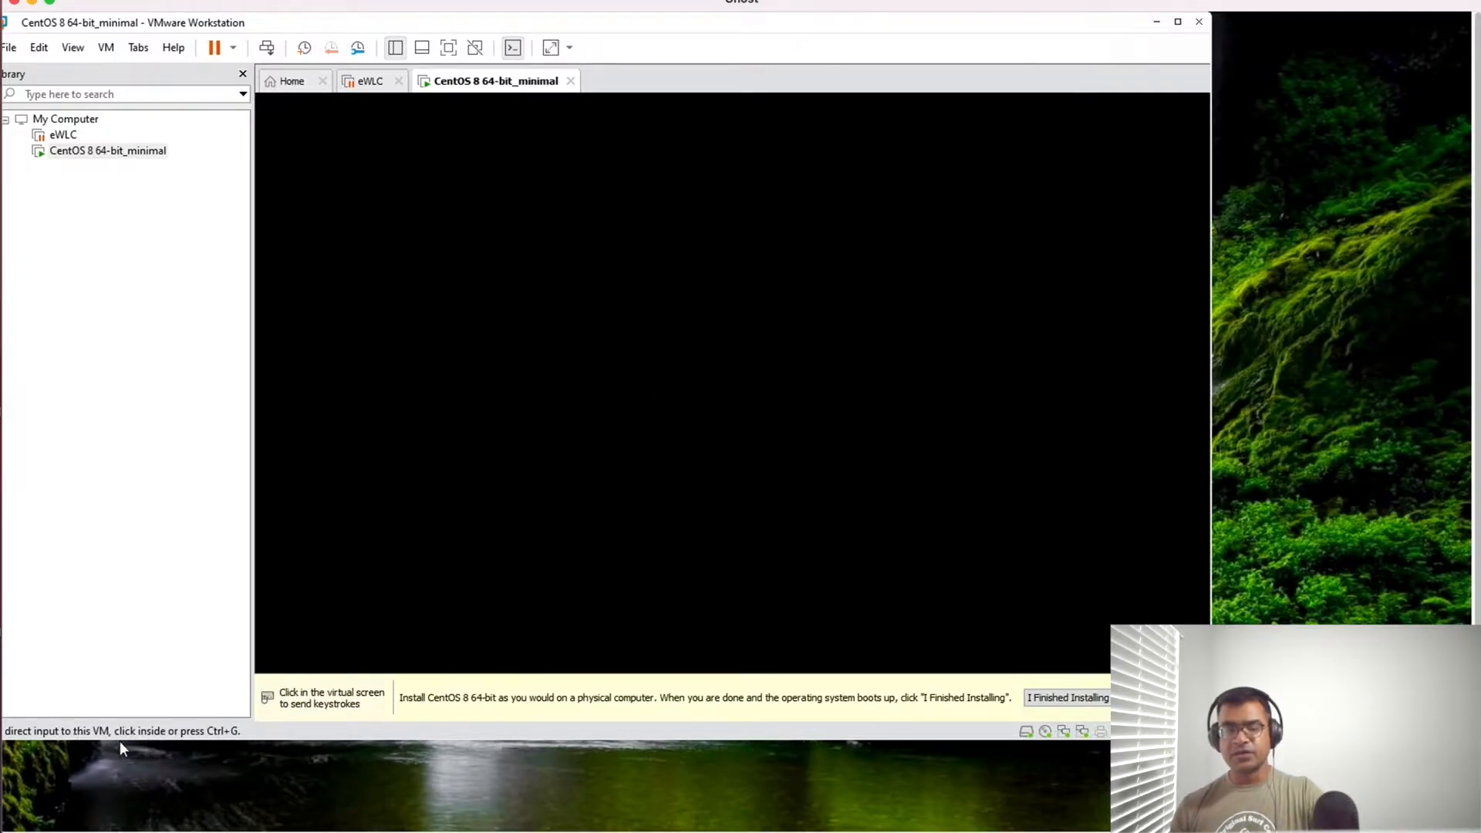
left_click(545, 409)
key("ctrl+alt")
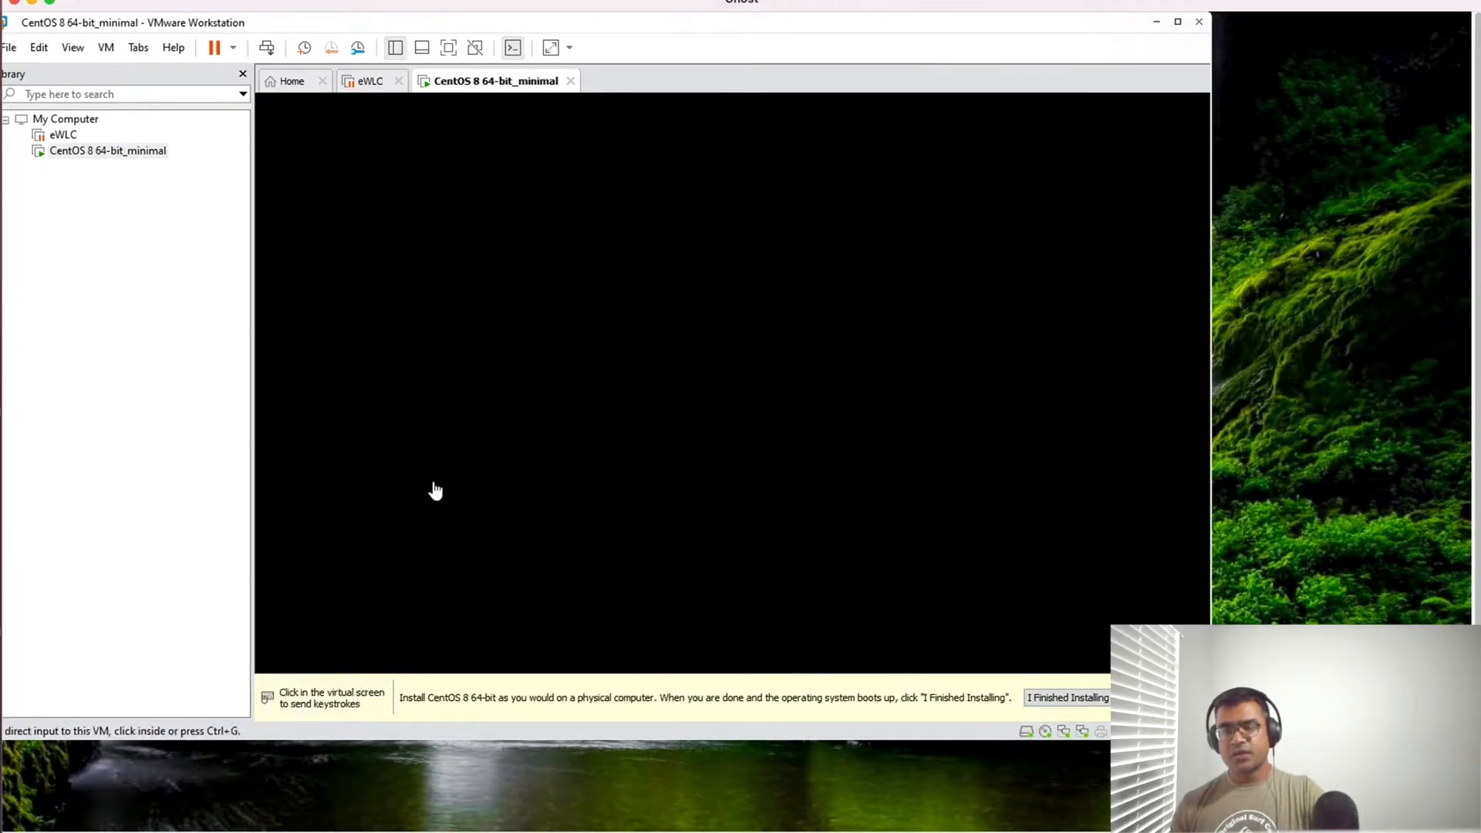
left_click(635, 386)
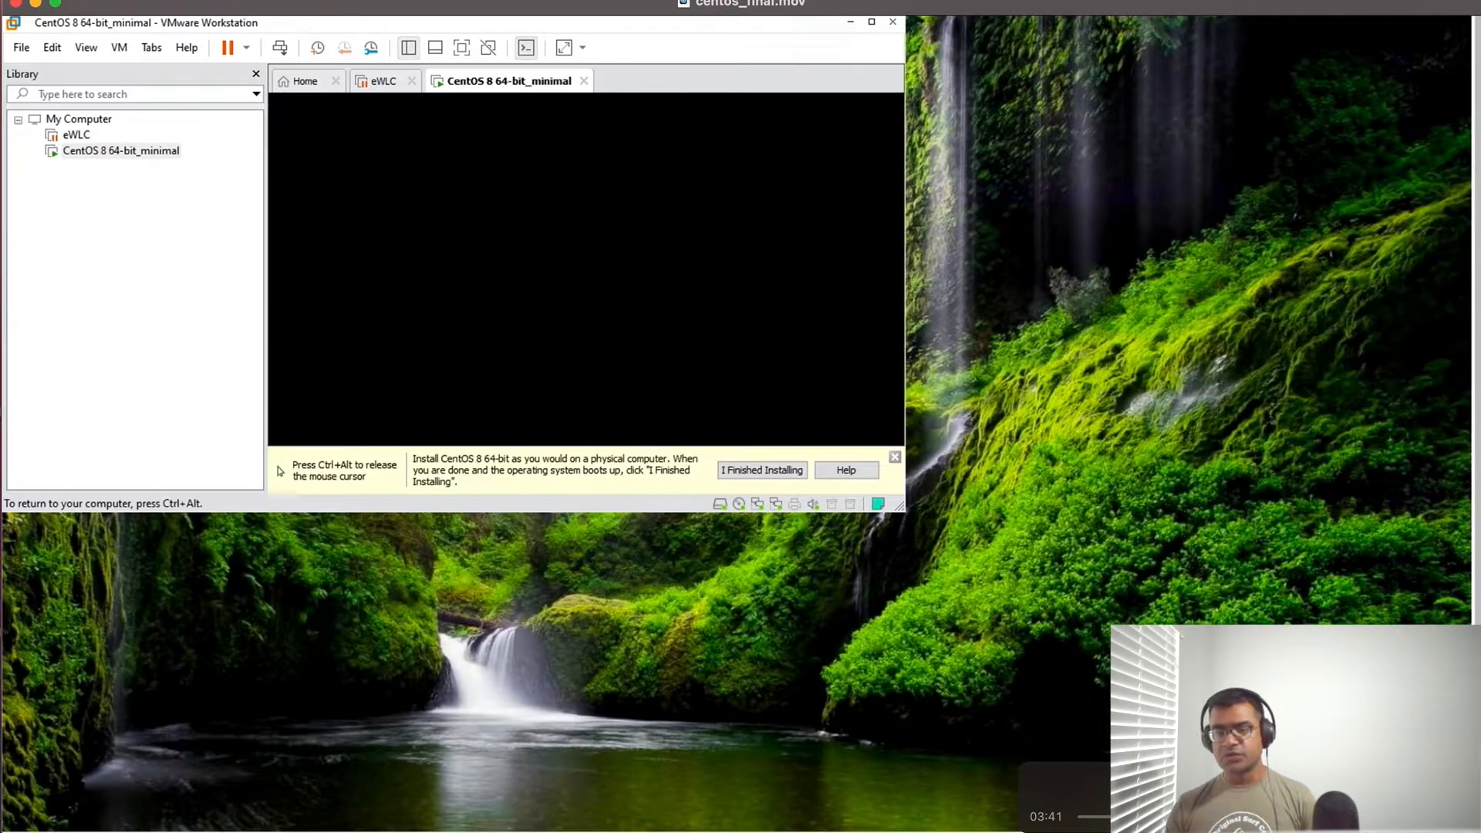
key("ctrl+alt")
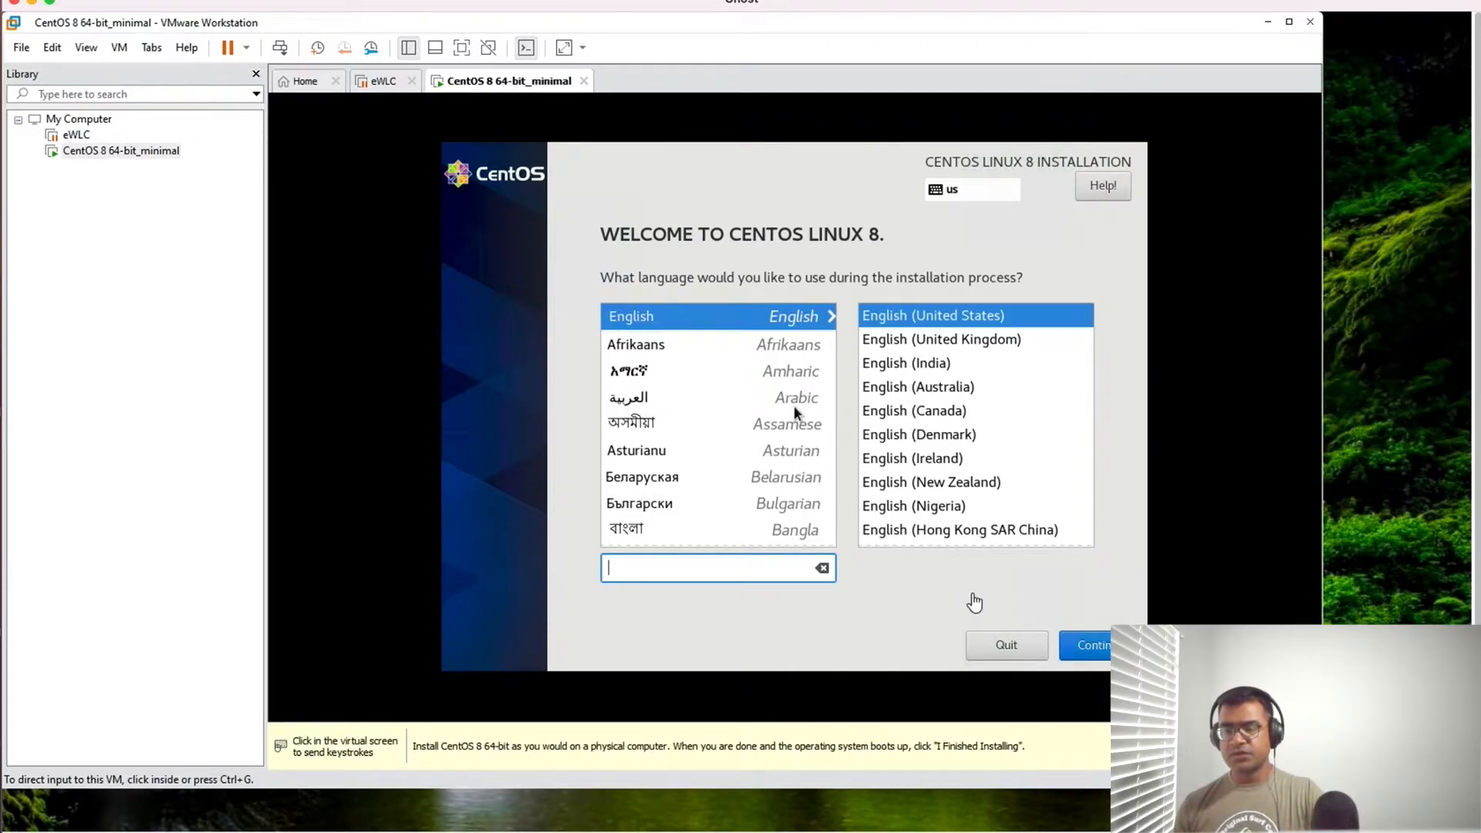
- Continue the CentOS Linux 8 installation with English (United States) as the installation language
left_click(1033, 602)
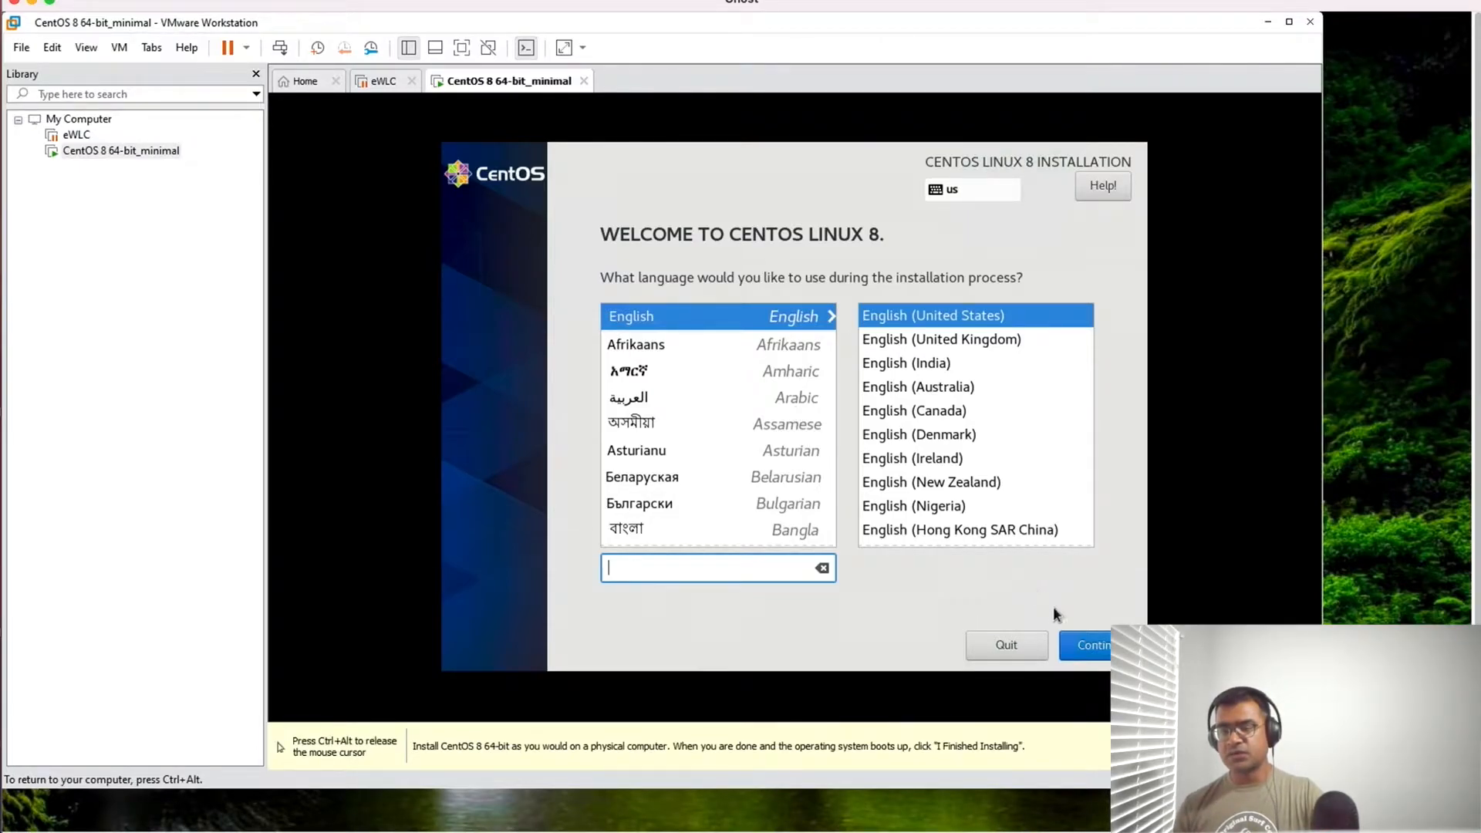
left_click(1097, 643)
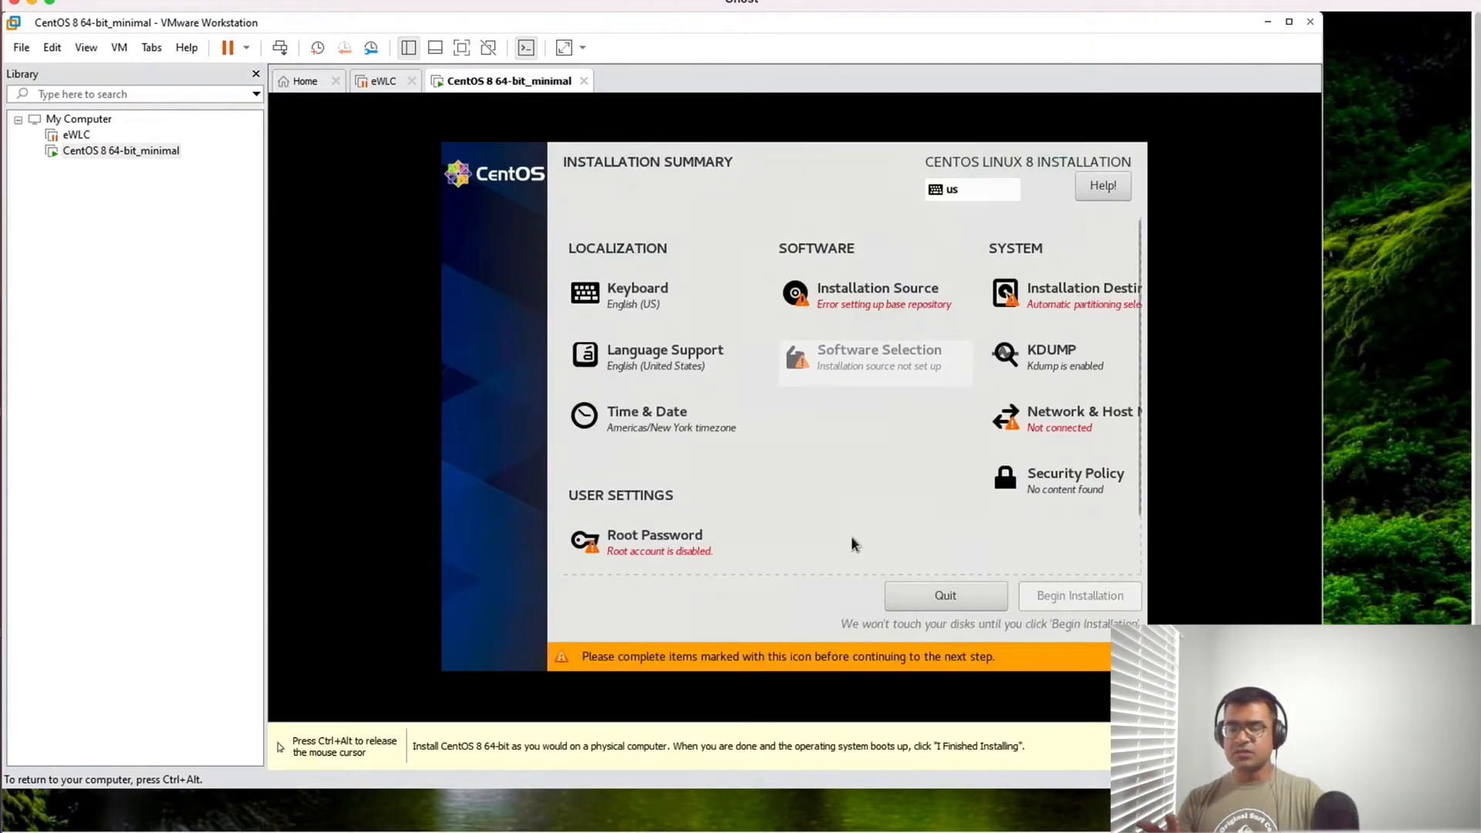
- Set the root account's password, enter it again in the confirmation field and accept it despite its short length
scroll(850, 535, "down", 2)
scroll(852, 545, "left", 1)
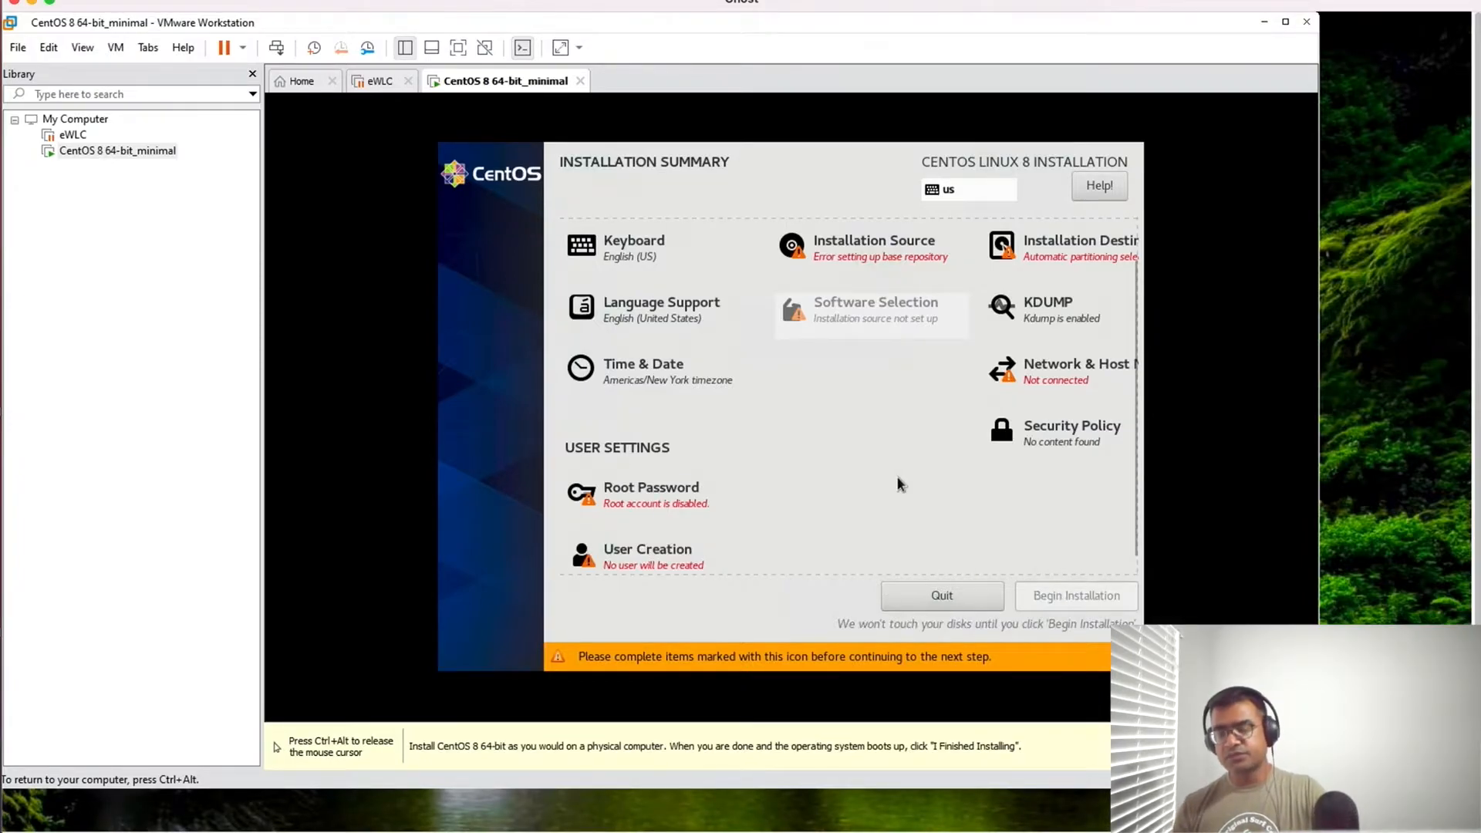
left_click(648, 497)
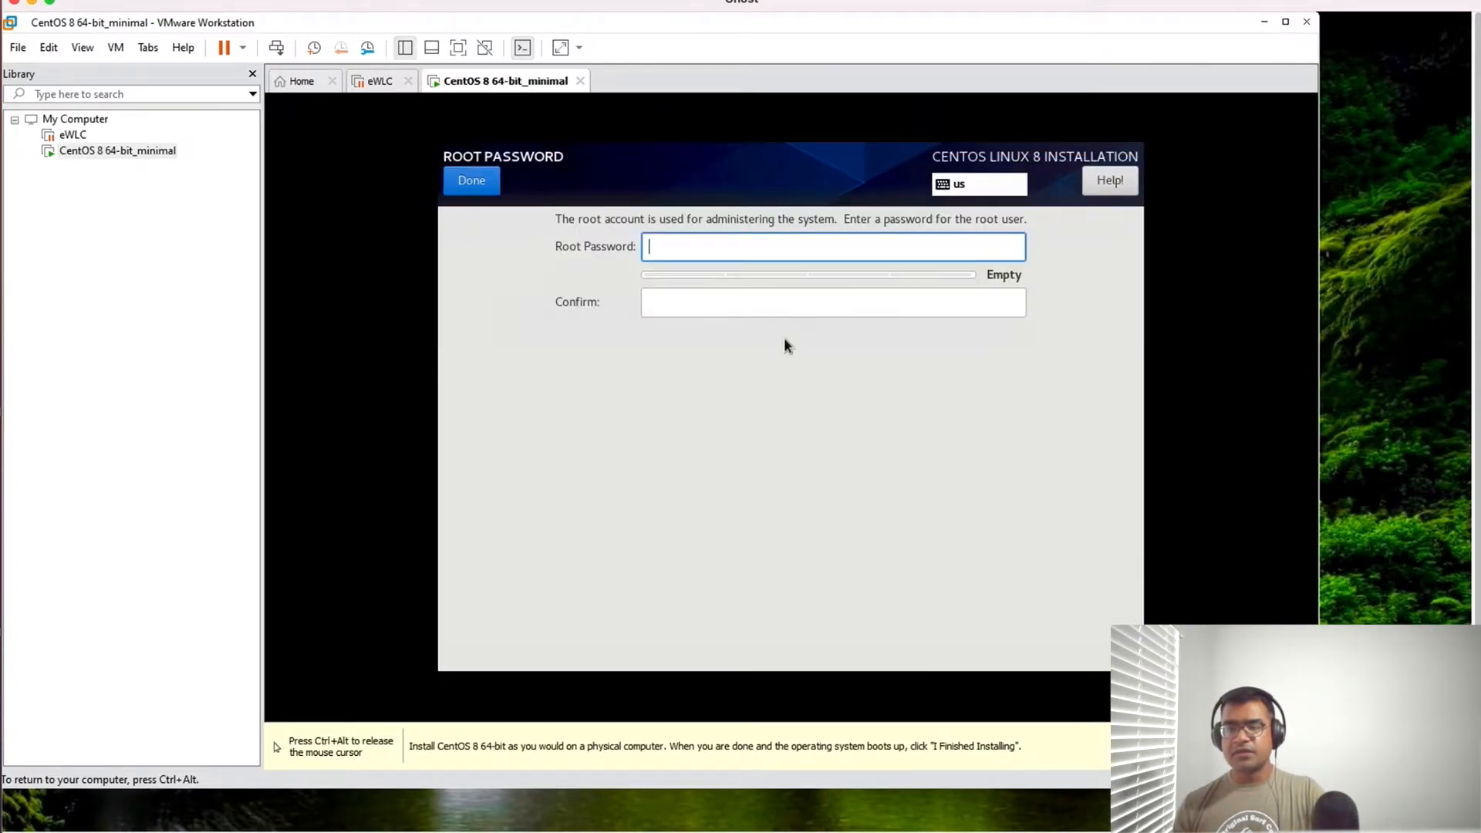
type("cisco")
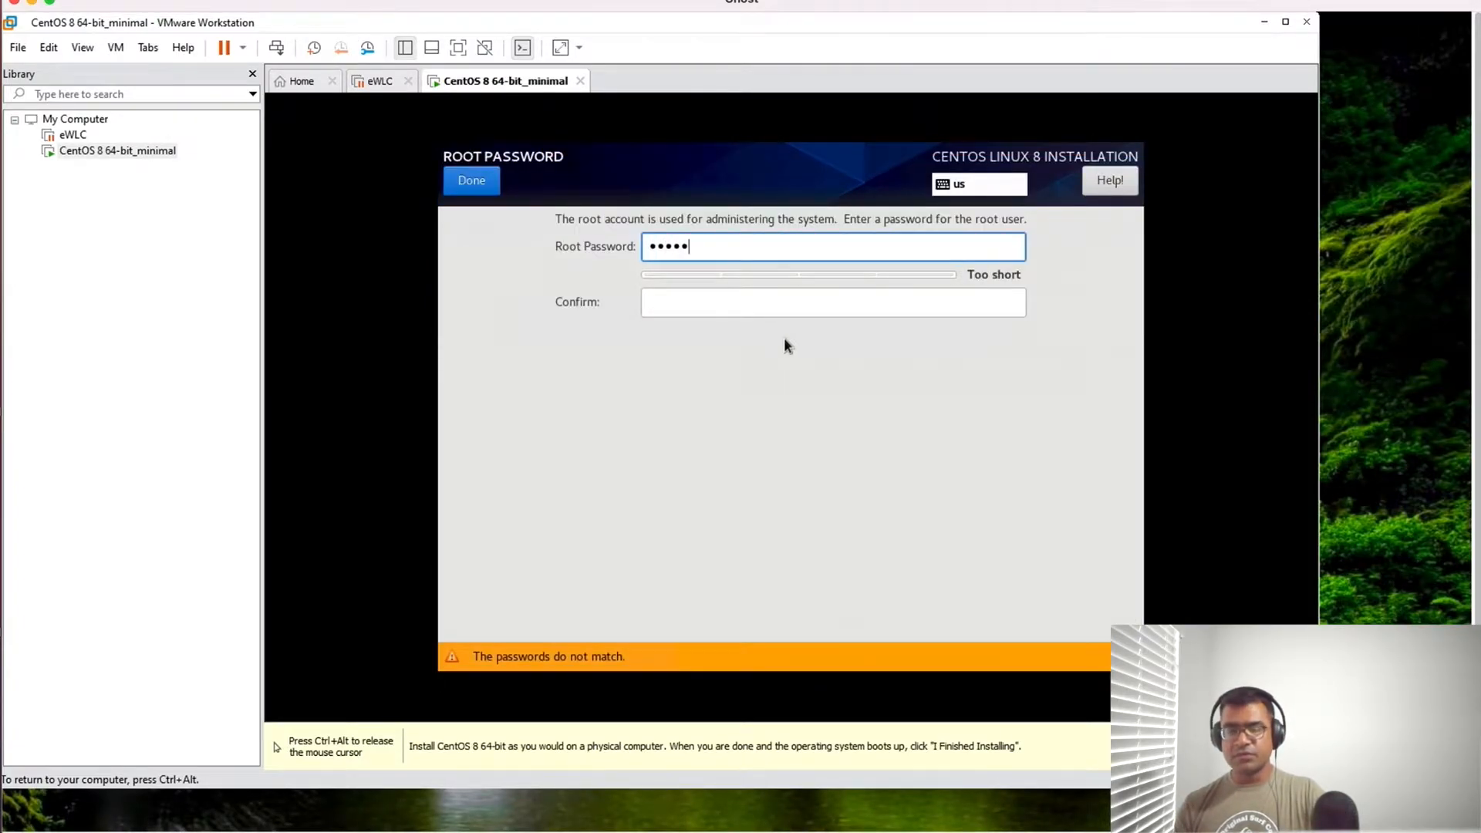
key("Tab")
type("ci")
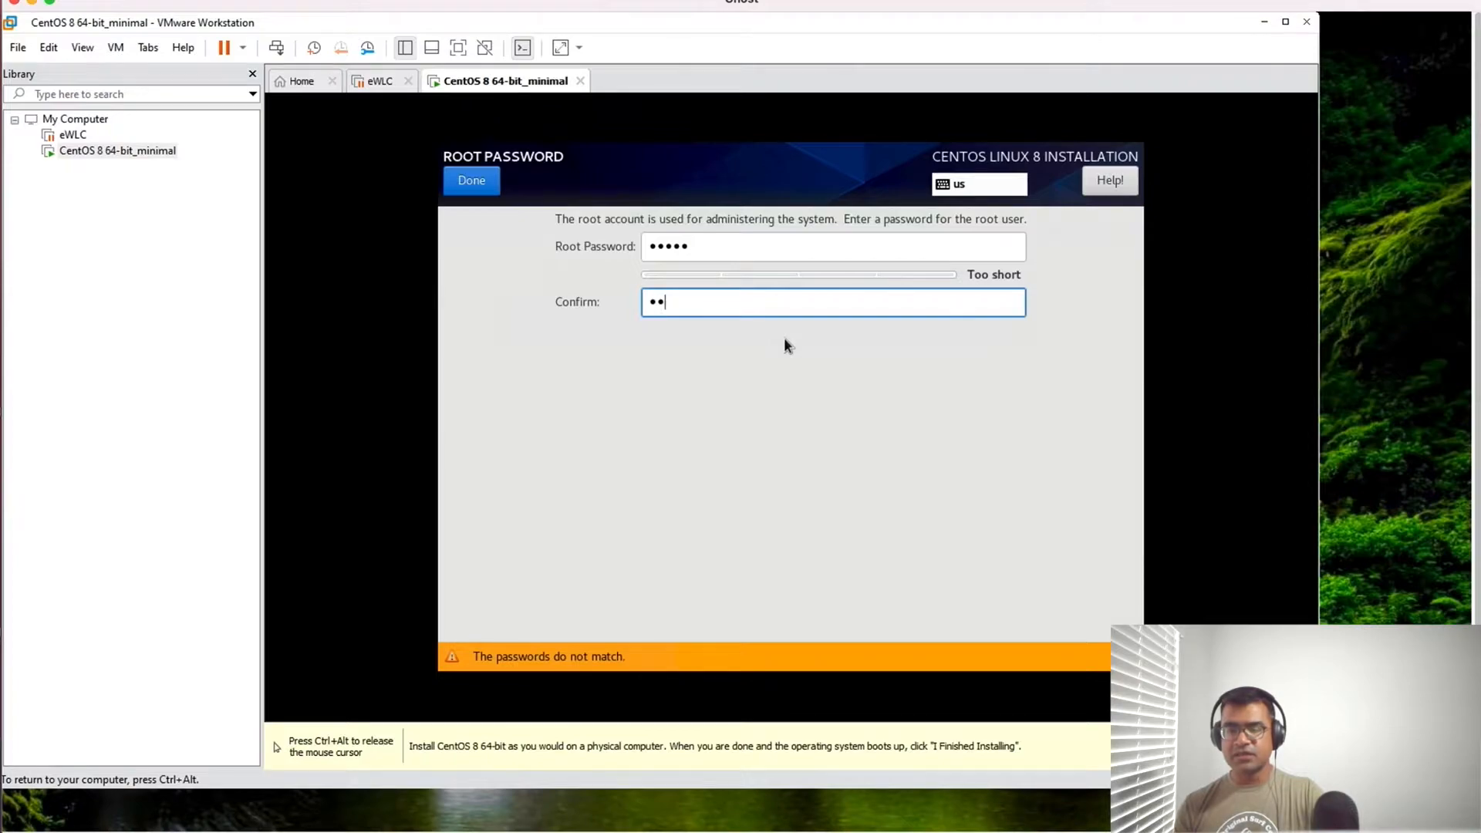
type("sco")
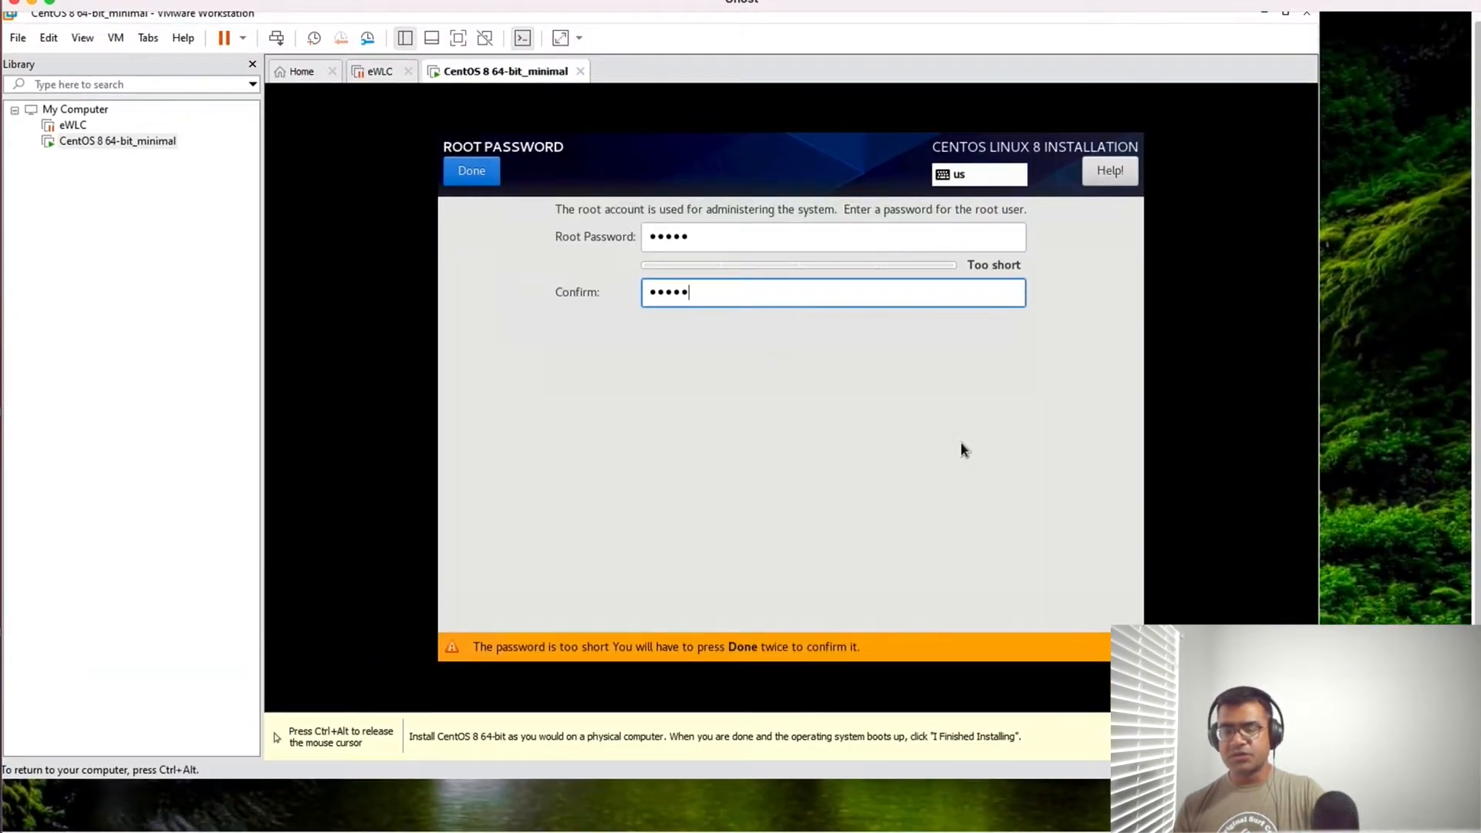
left_click(484, 177)
left_click(484, 177)
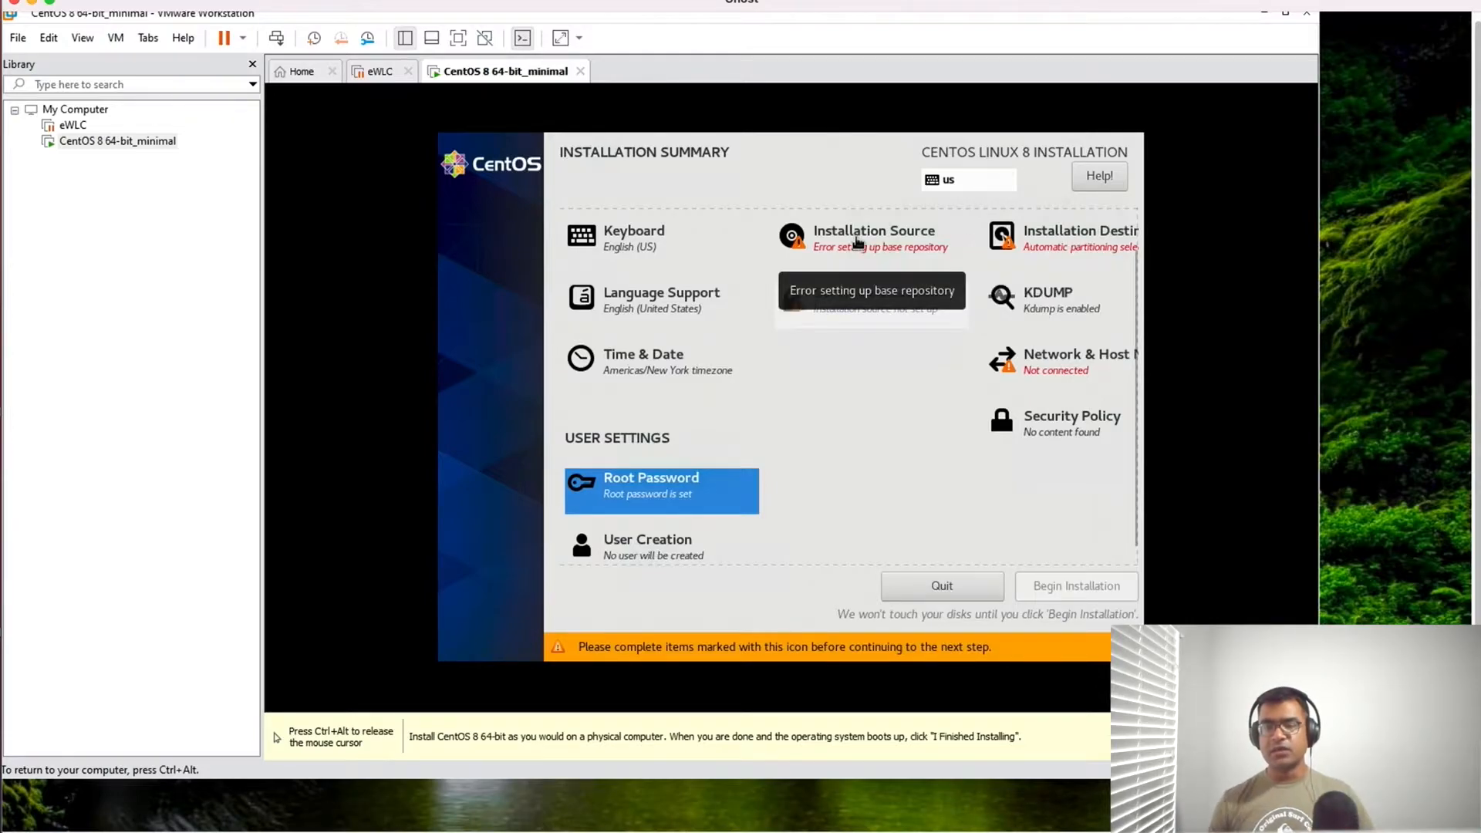
- Check the installation source settings, including the network mirror and additional repositories, and return to the installation summary
left_click(856, 242)
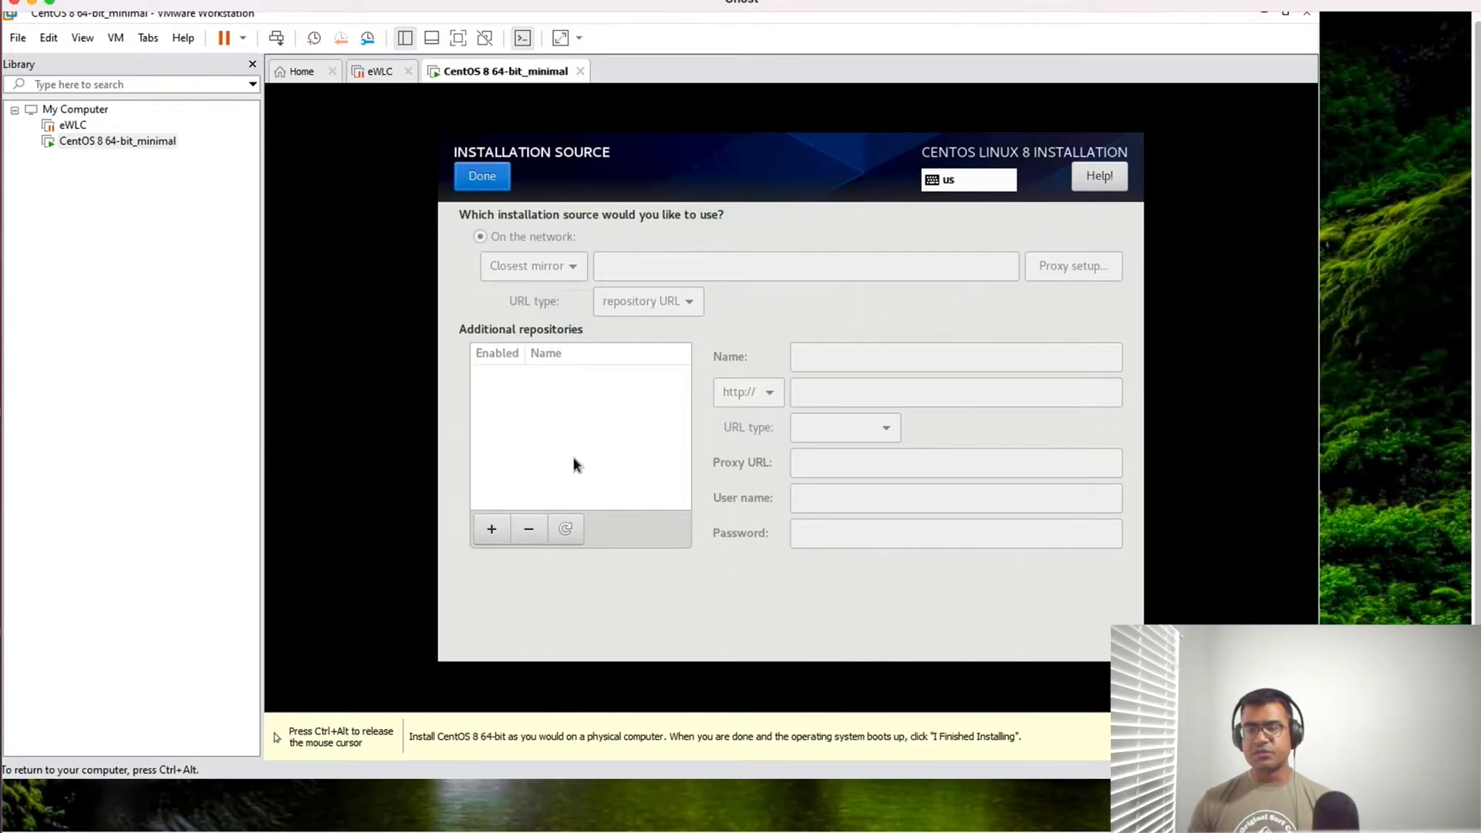
left_click(482, 176)
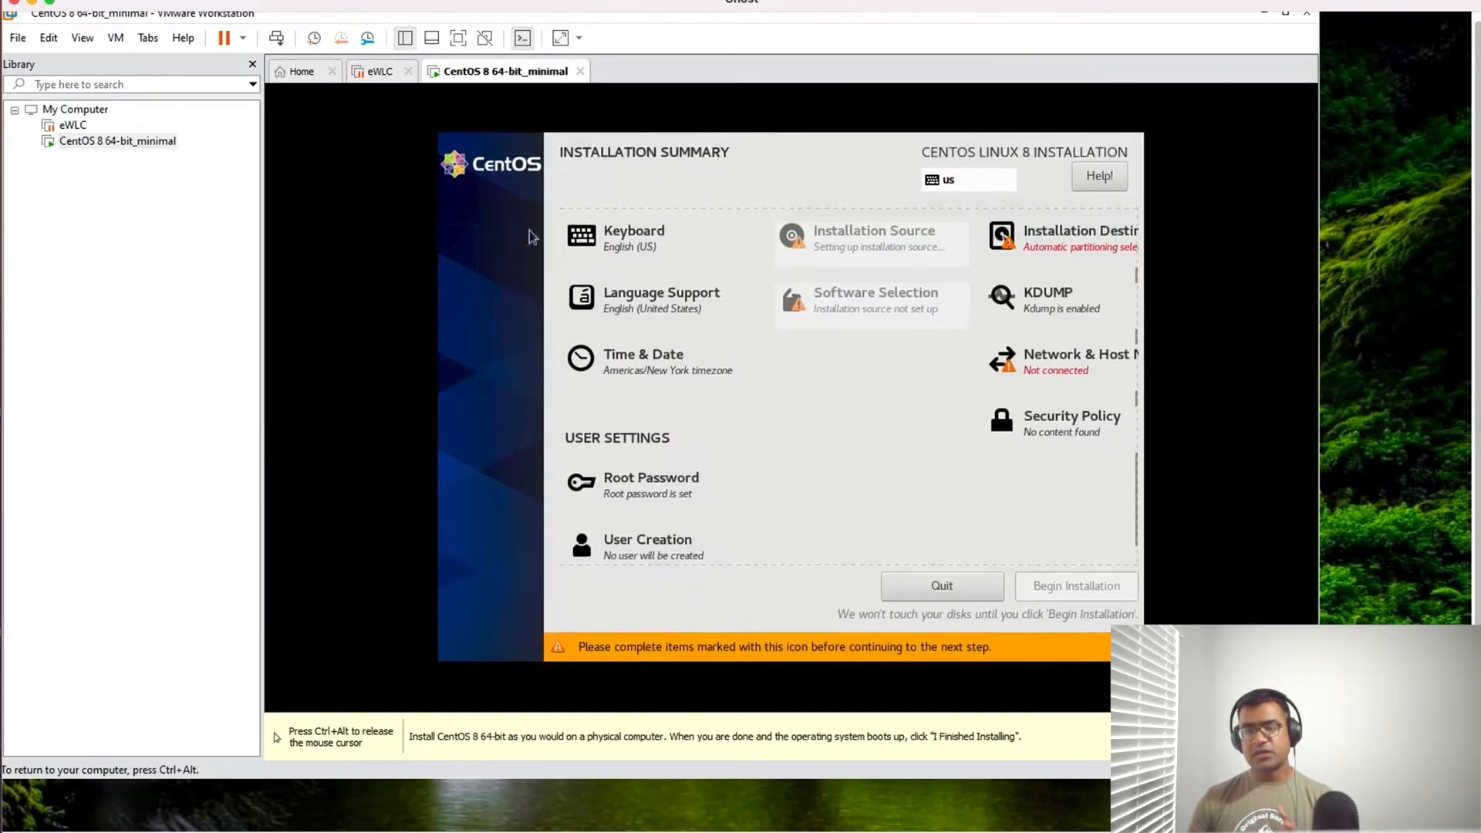
left_click(1058, 236)
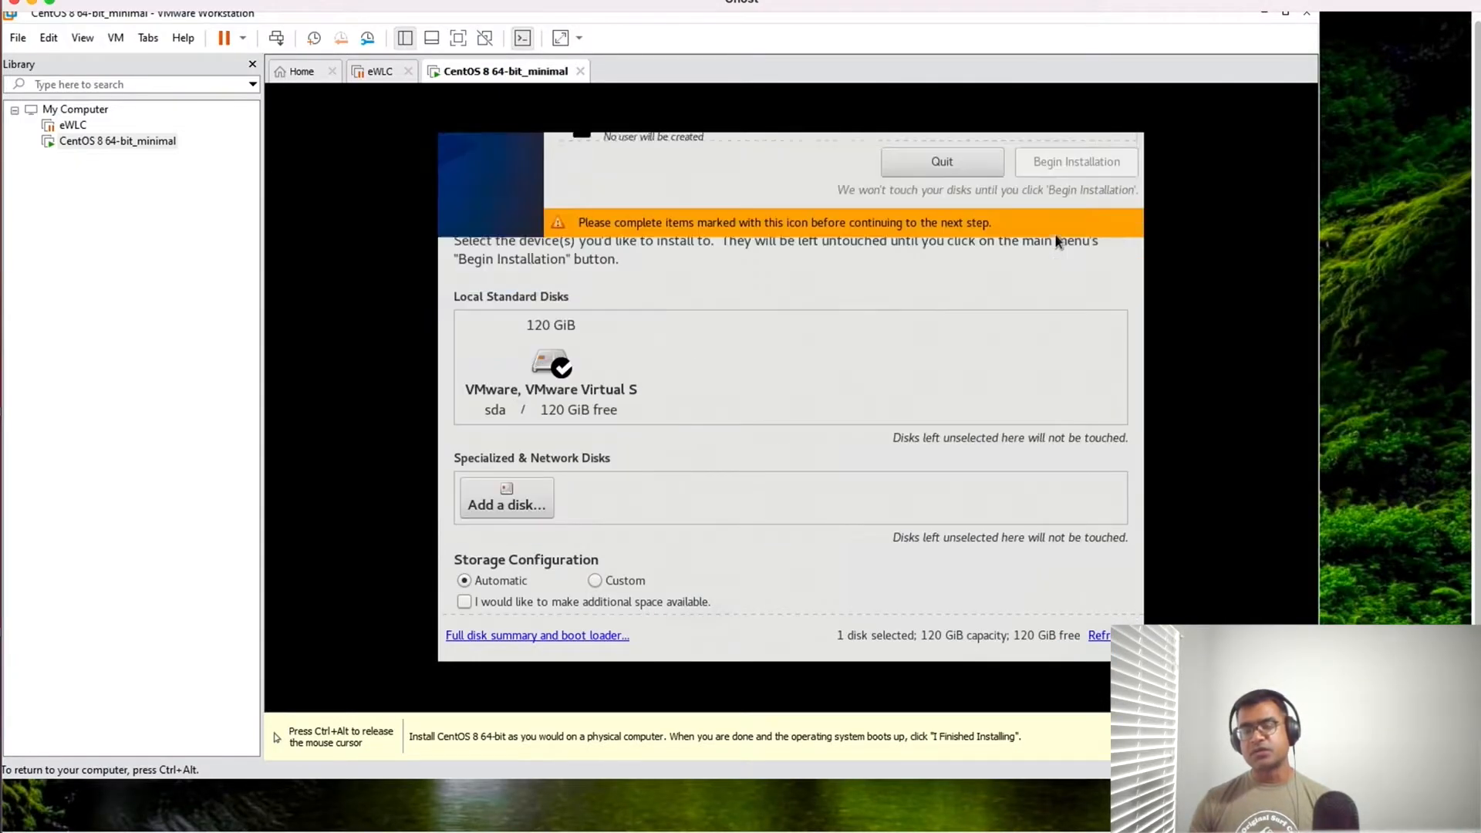
left_click(562, 369)
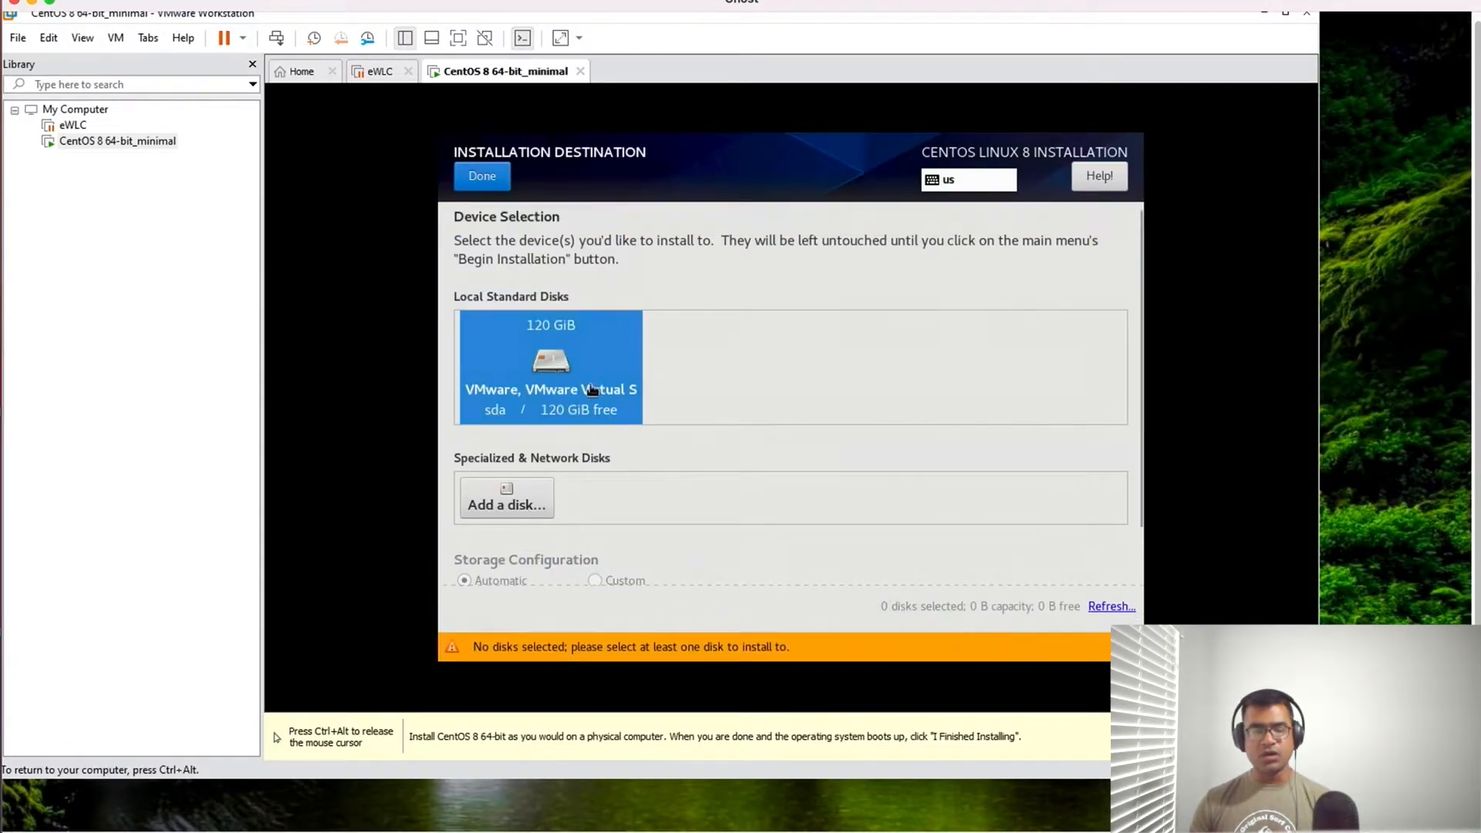
left_click(478, 176)
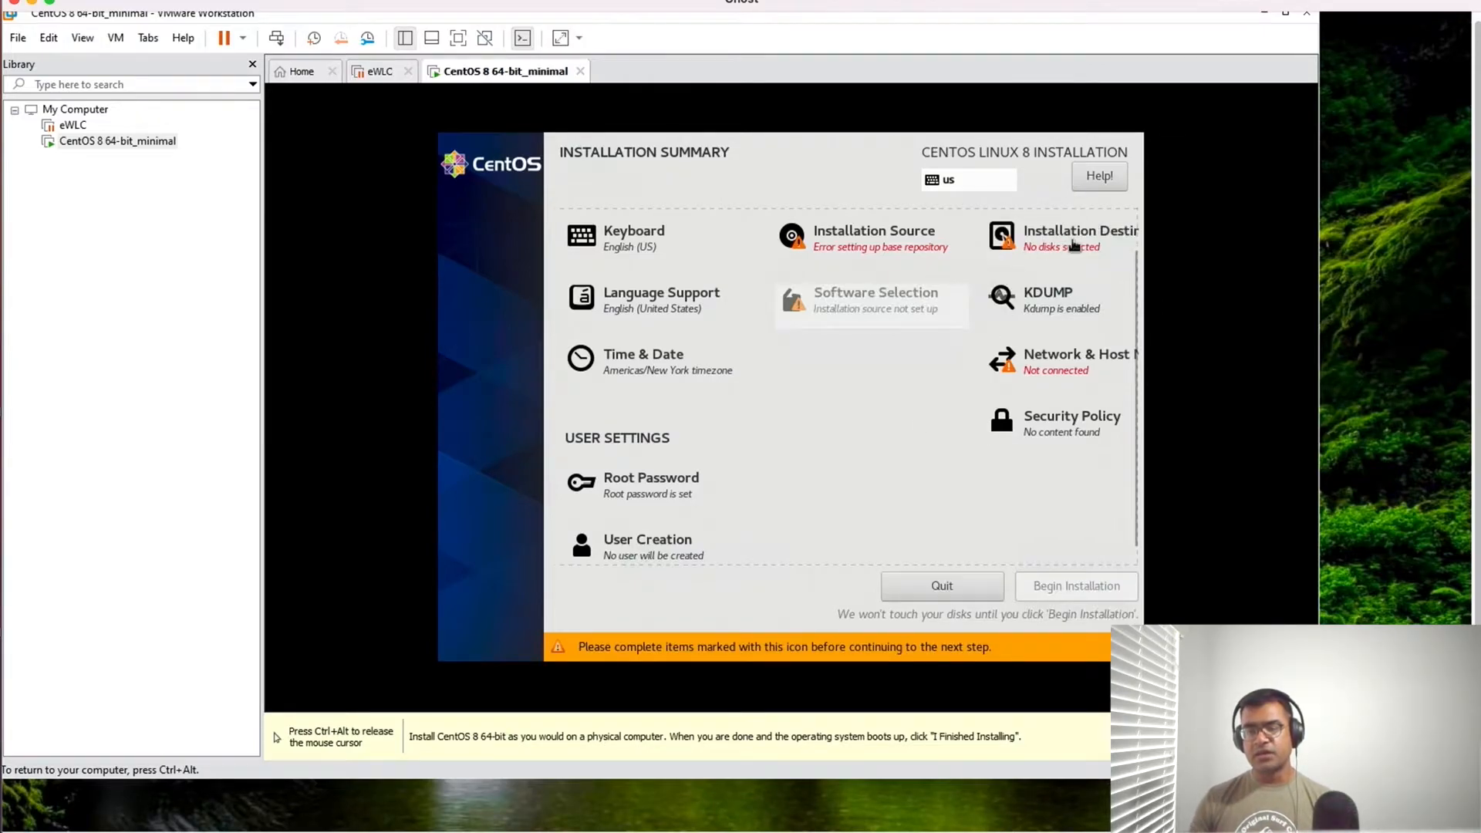
- Select the 120 GiB VMware virtual disk as installation destination with automatic storage configuration, and check the full disk and boot loader summary
left_click(1074, 245)
left_click(563, 377)
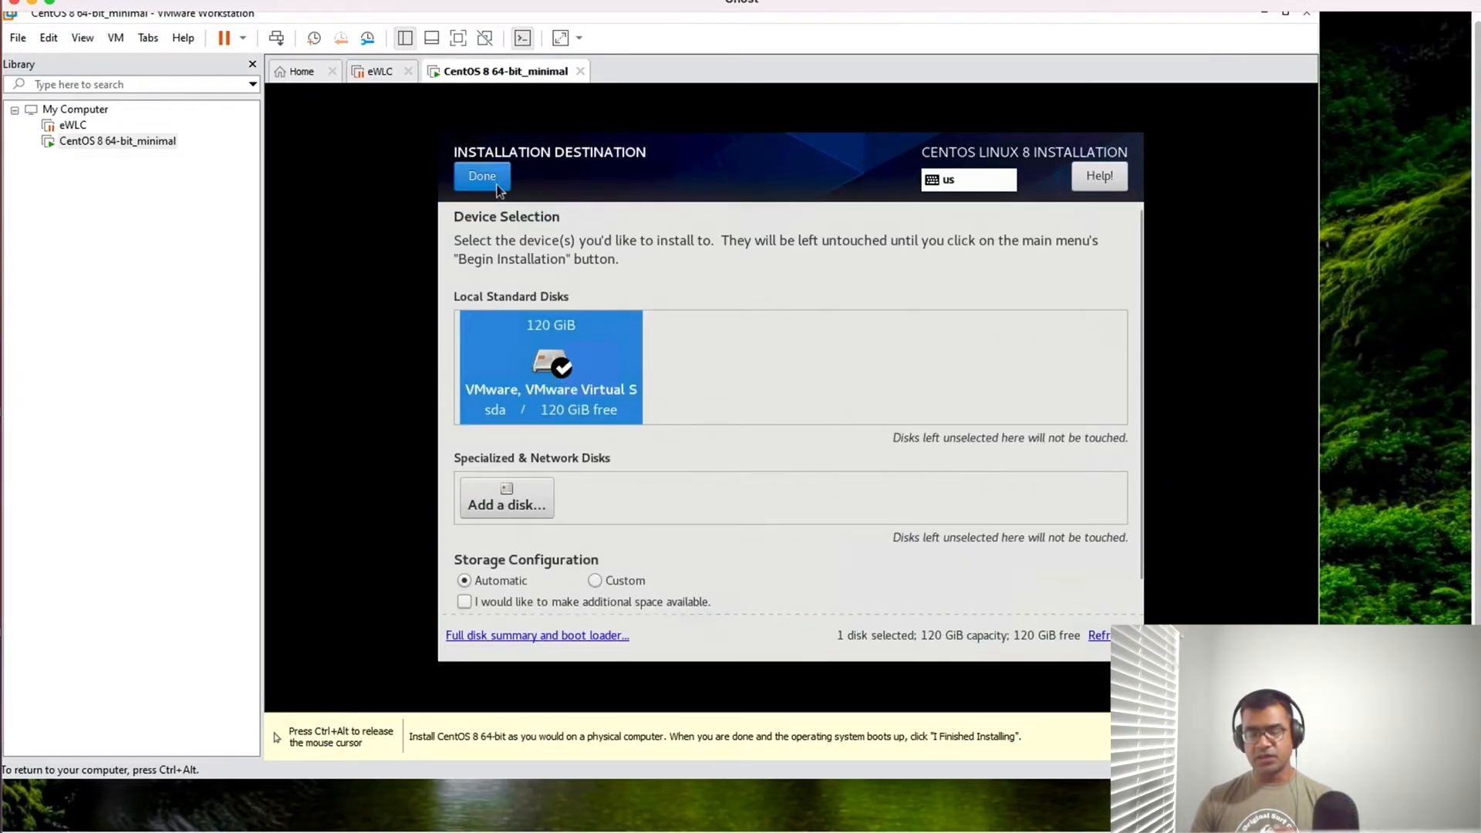
scroll(936, 457, "down", 1)
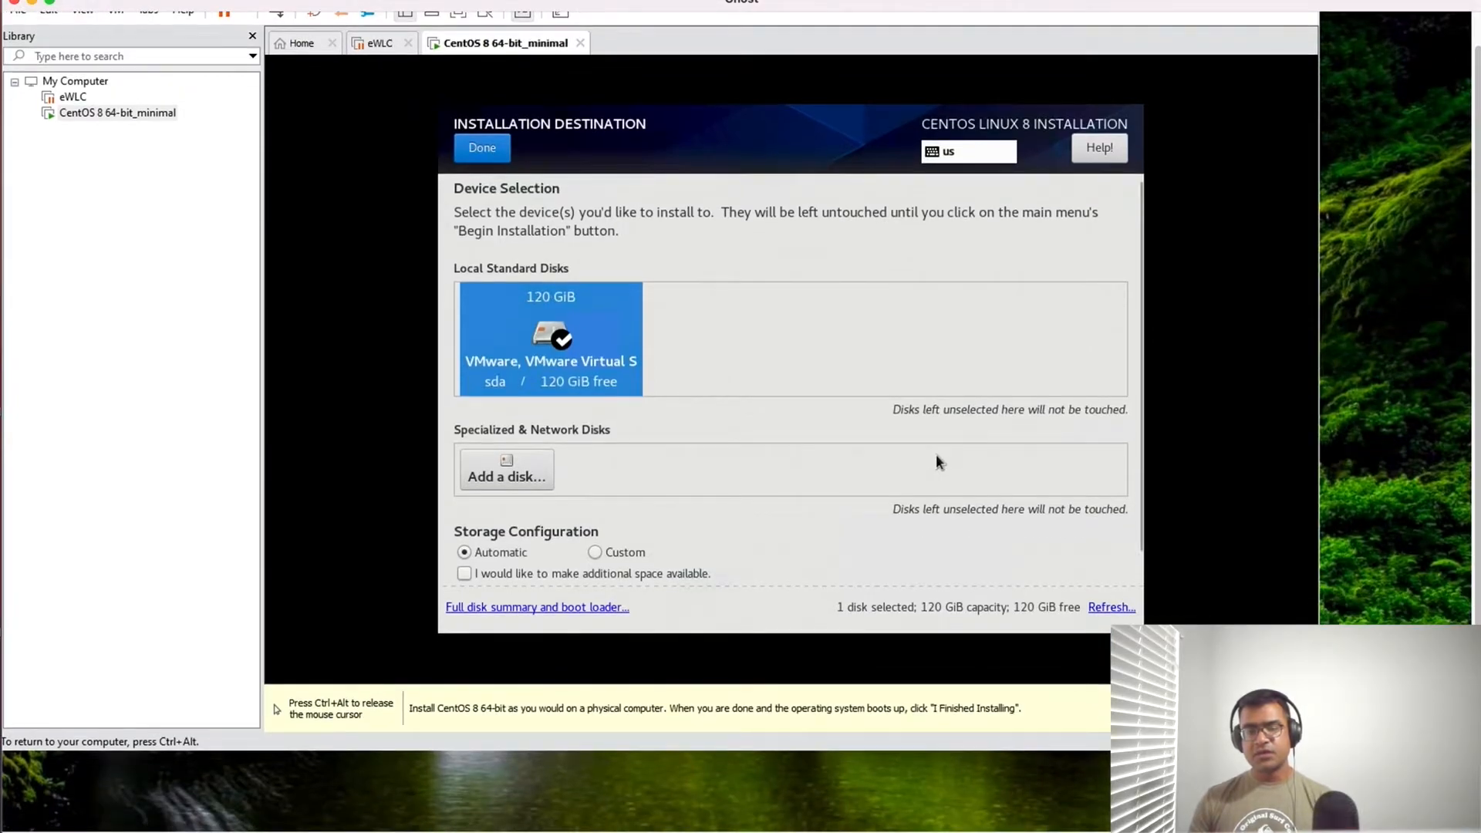
left_click(593, 553)
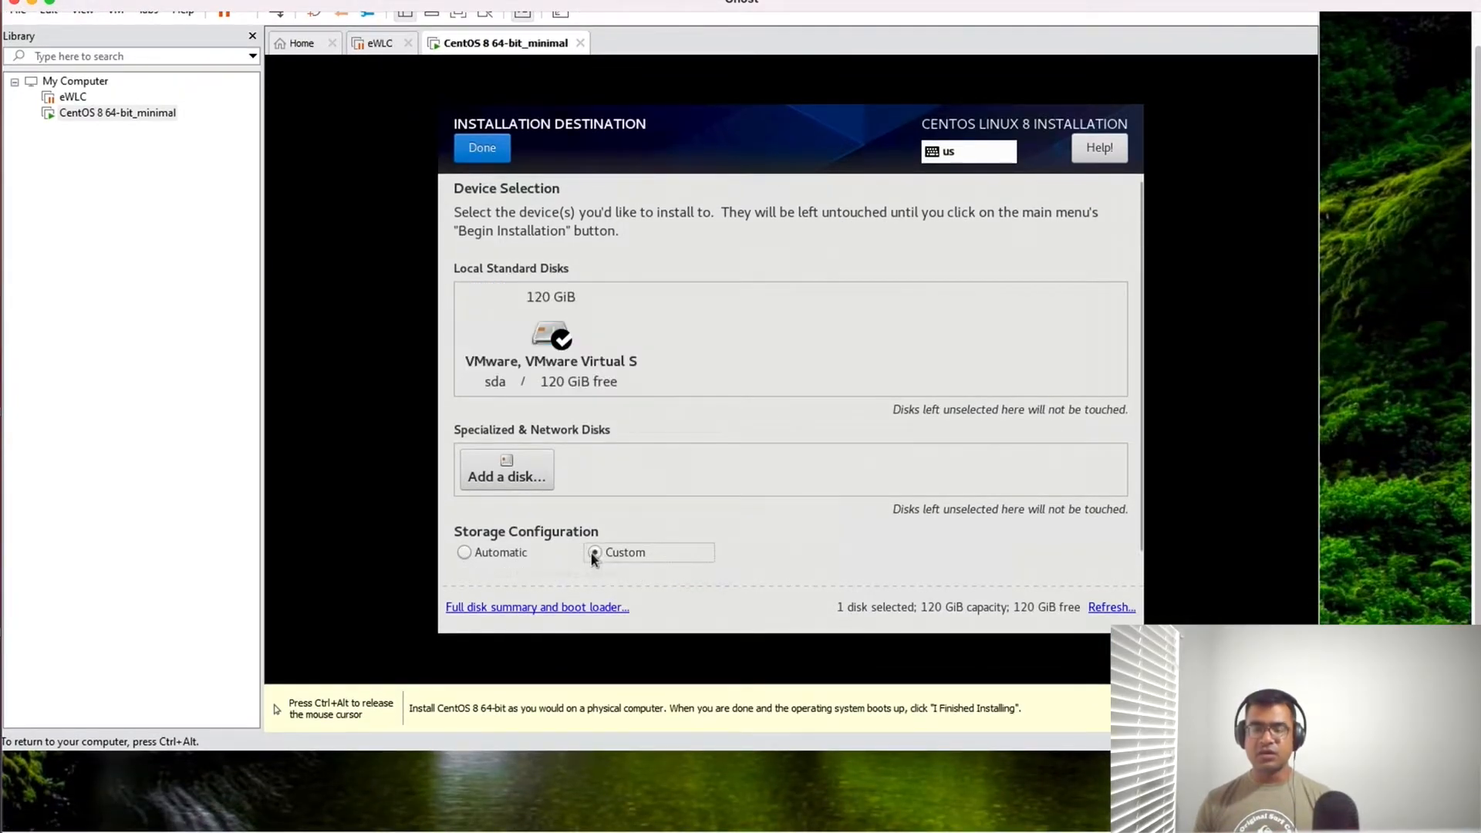
scroll(776, 467, "down", 2)
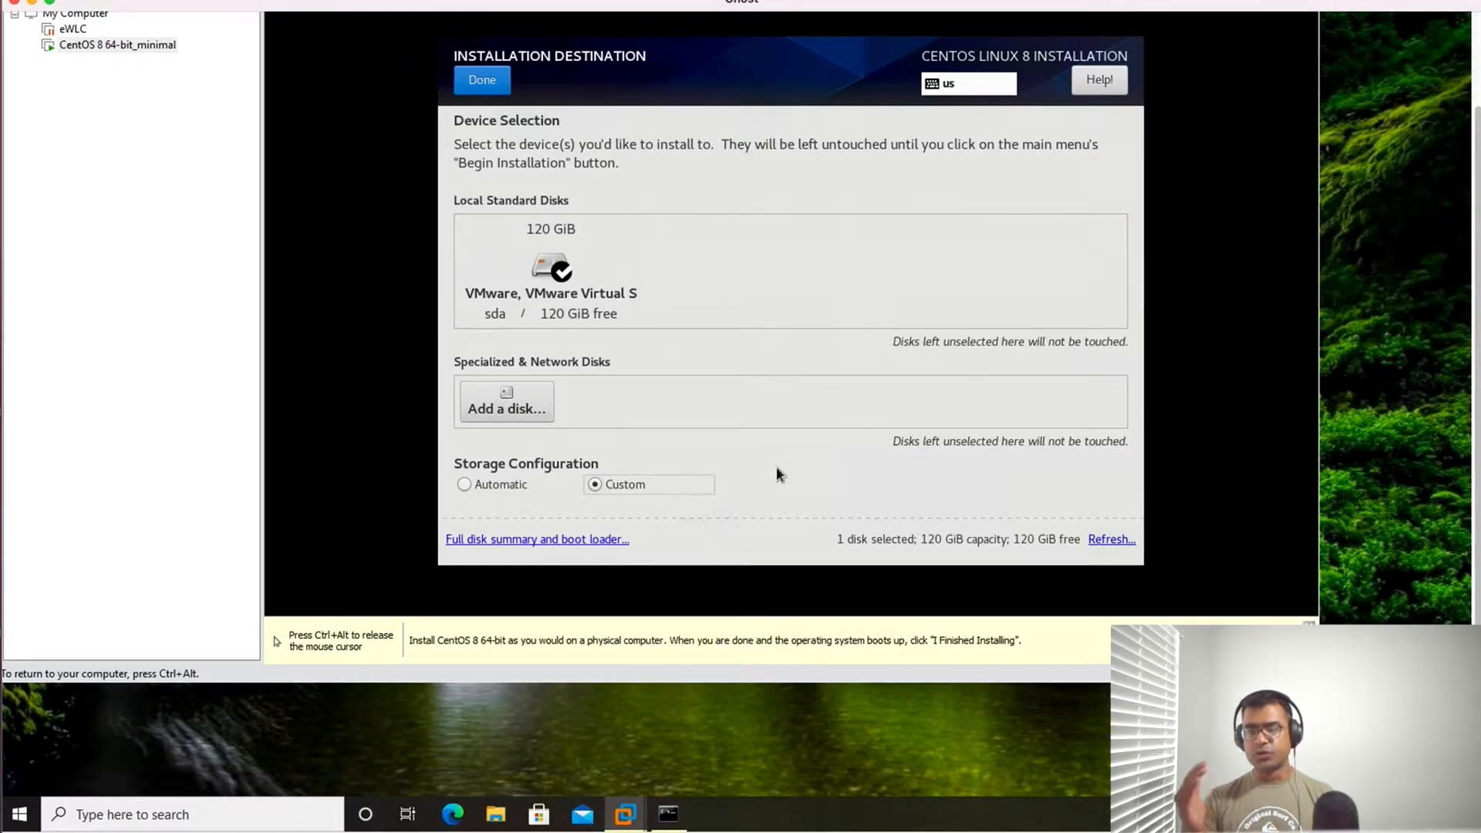
scroll(776, 466, "up", 2)
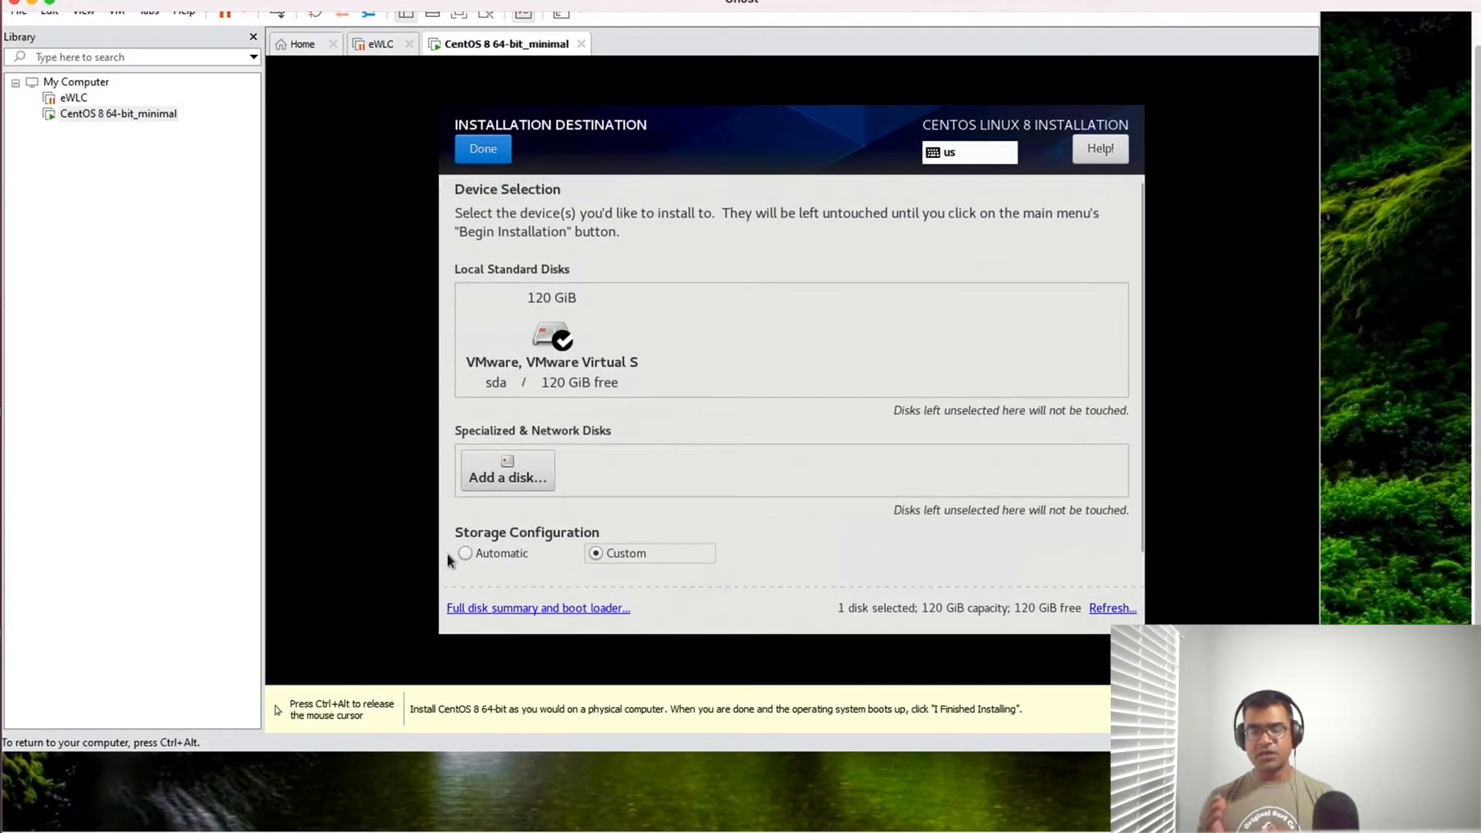
left_click(461, 552)
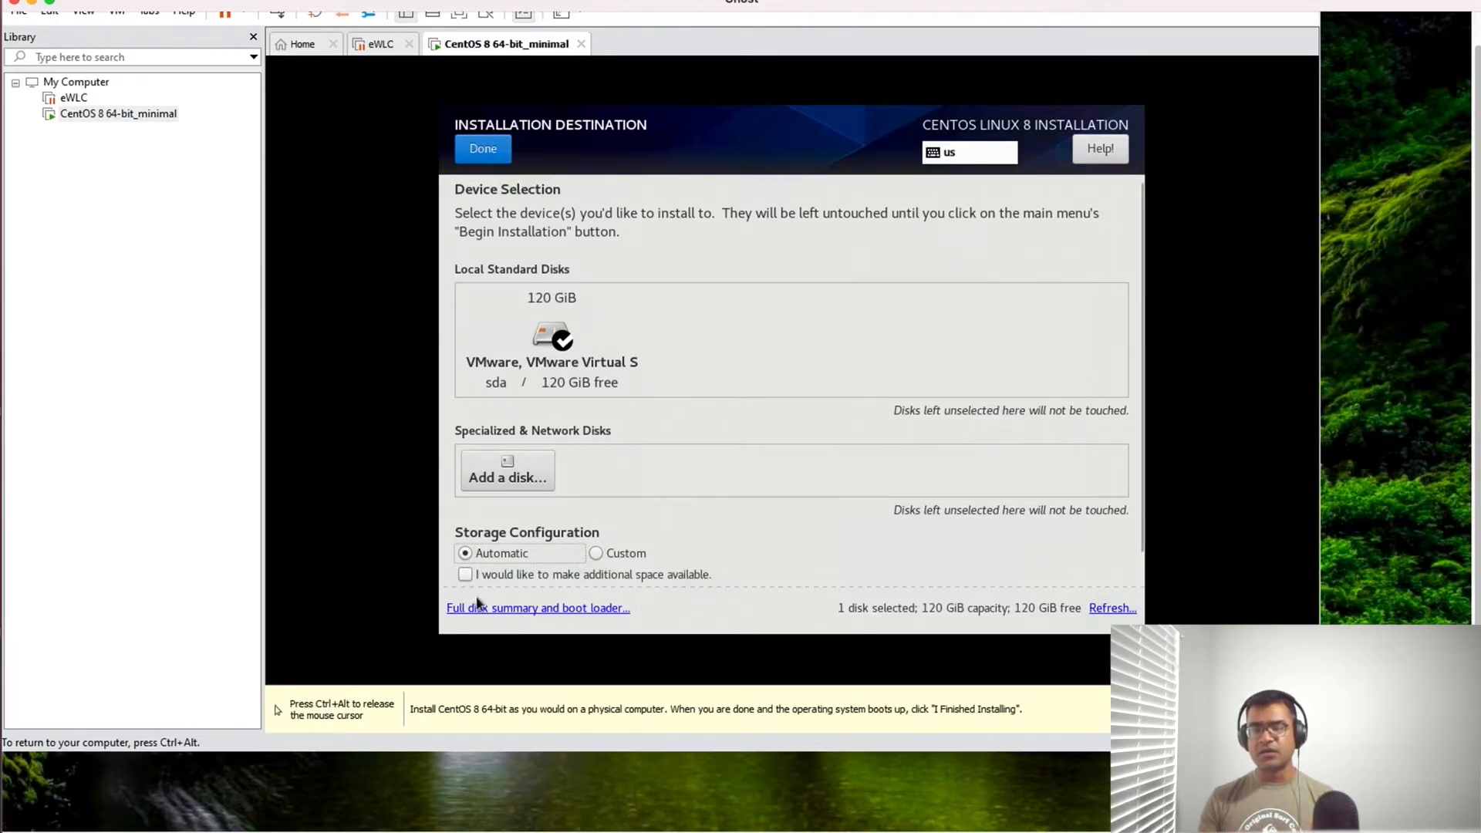
left_click(508, 607)
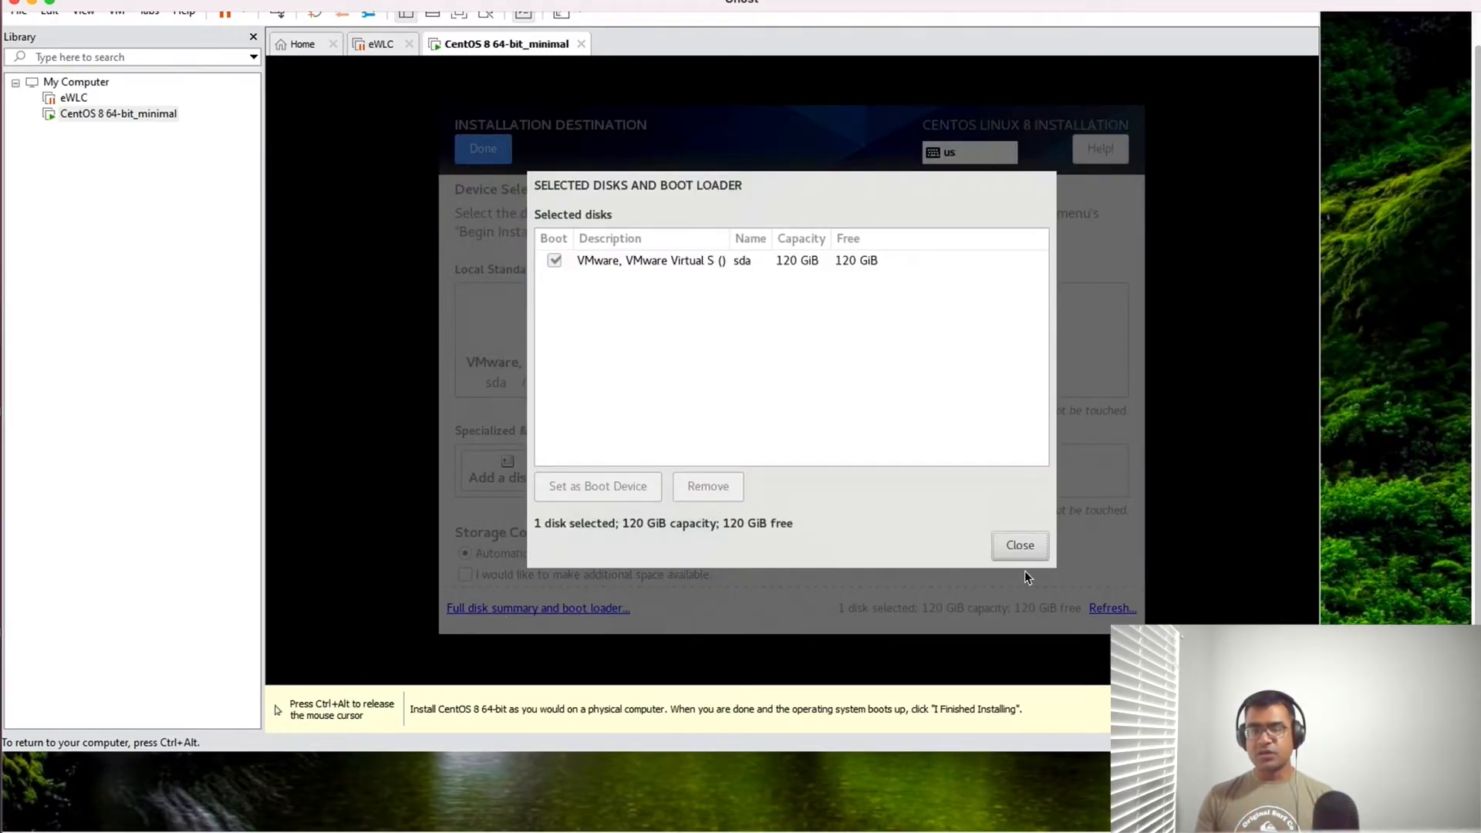
left_click(1019, 545)
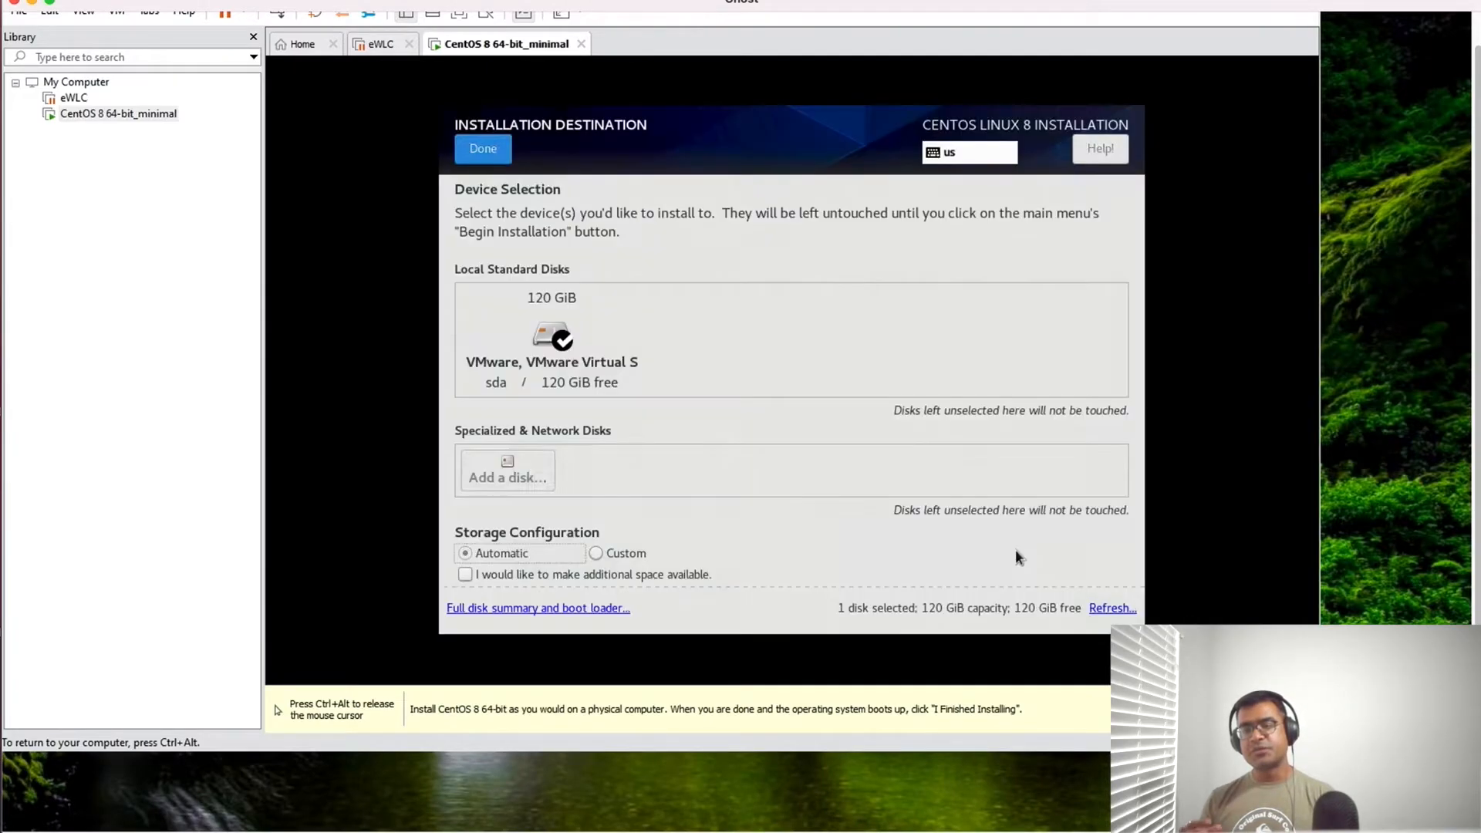
- Try the option to make additional disk space available, and confirm the installation destination without it
left_click(465, 575)
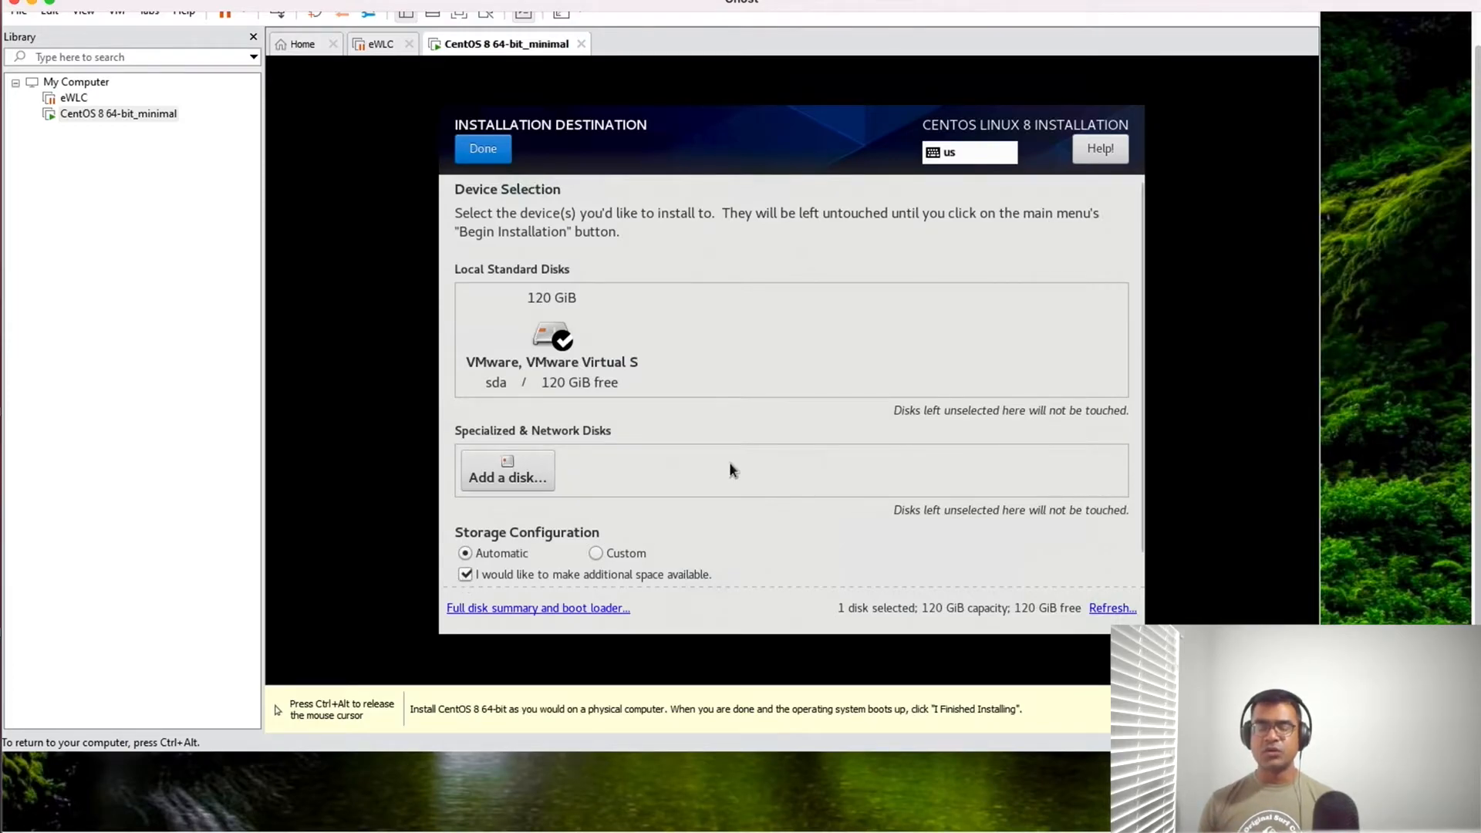
left_click(485, 149)
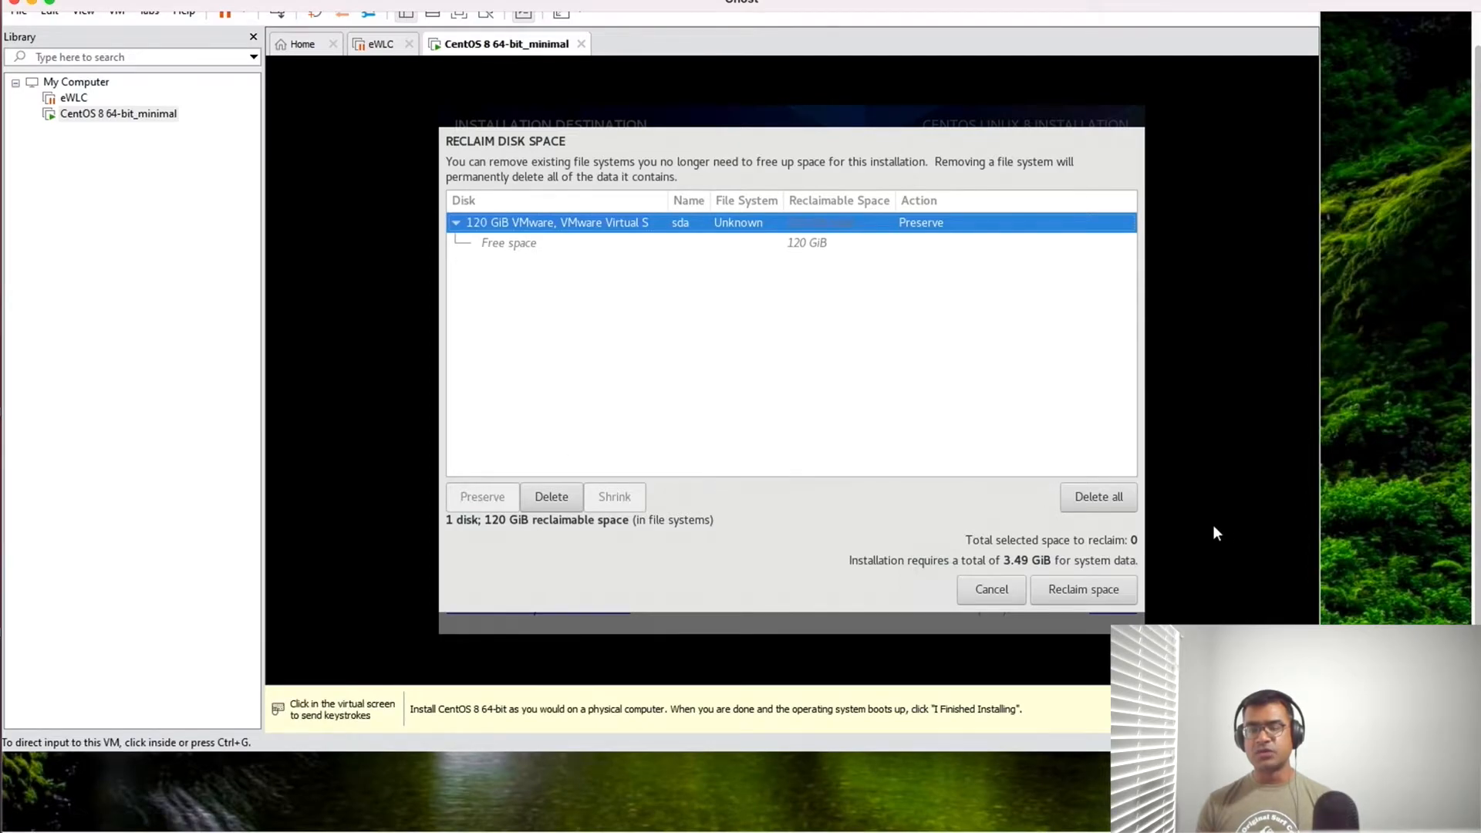
left_click(992, 585)
left_click(466, 574)
left_click(483, 148)
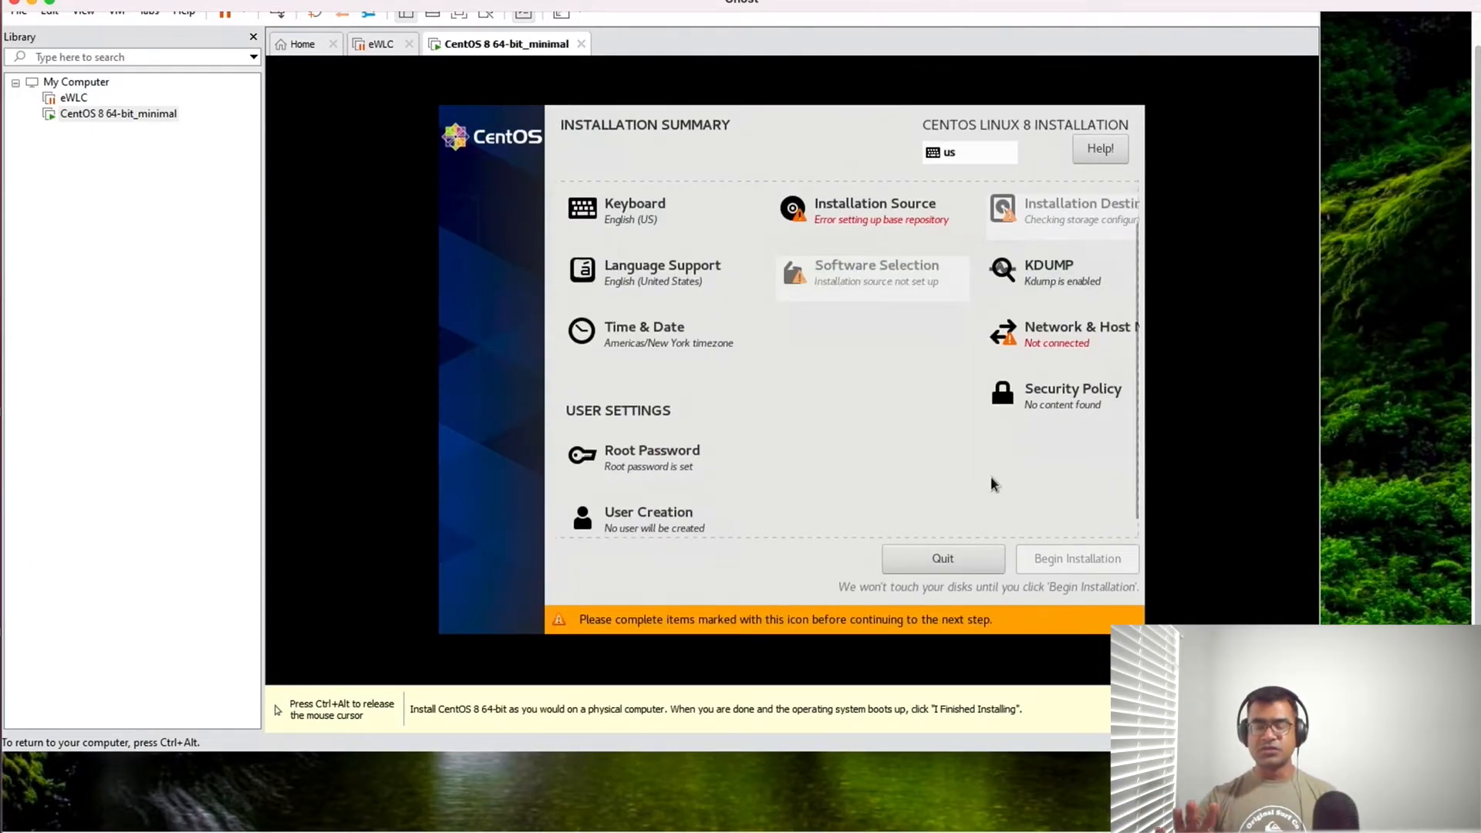
- Try adding an additional repository to the installation source, look through its protocol and URL type choices, and remove it again
left_click(894, 217)
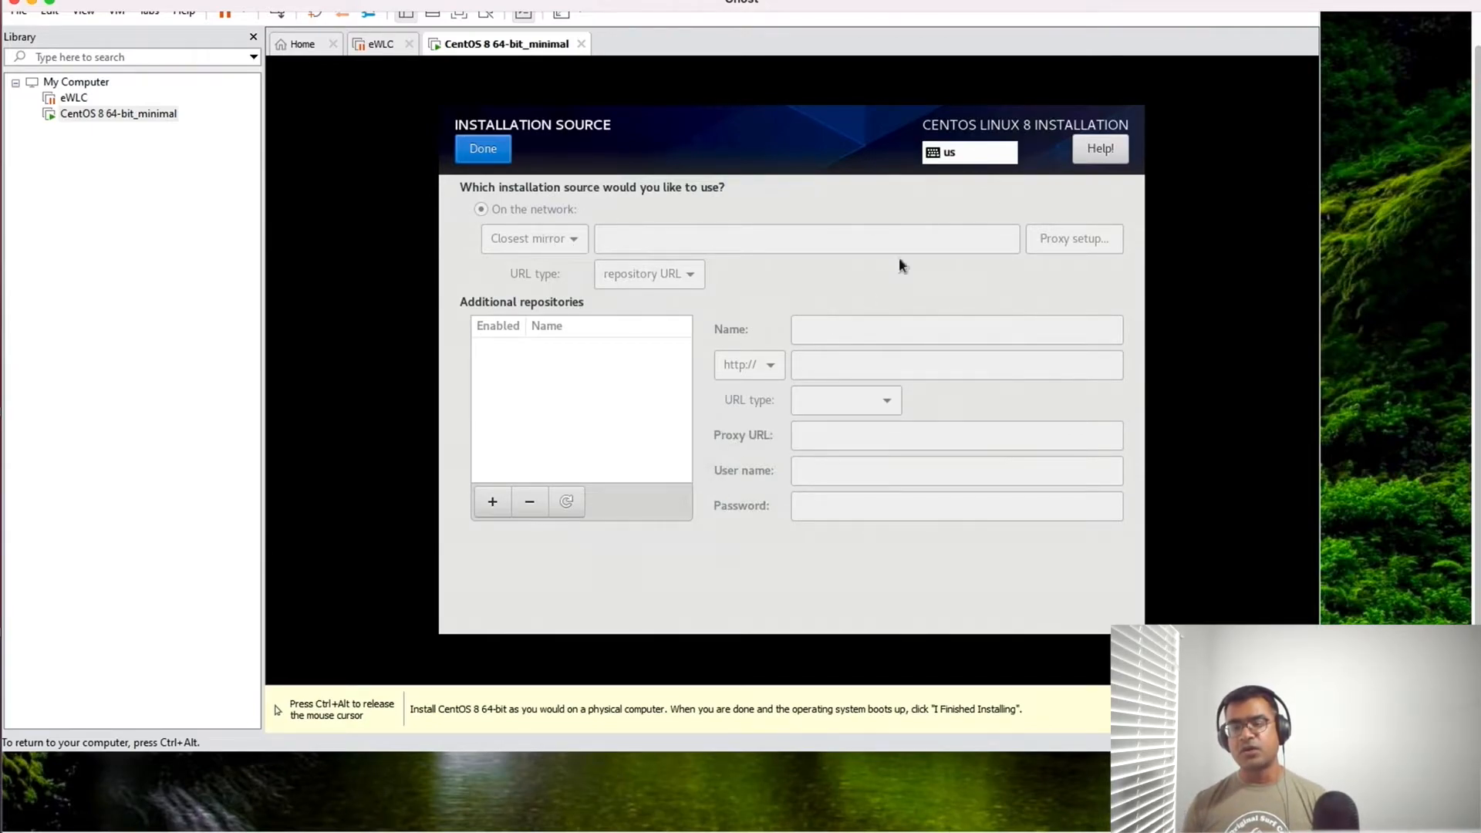
left_click(492, 503)
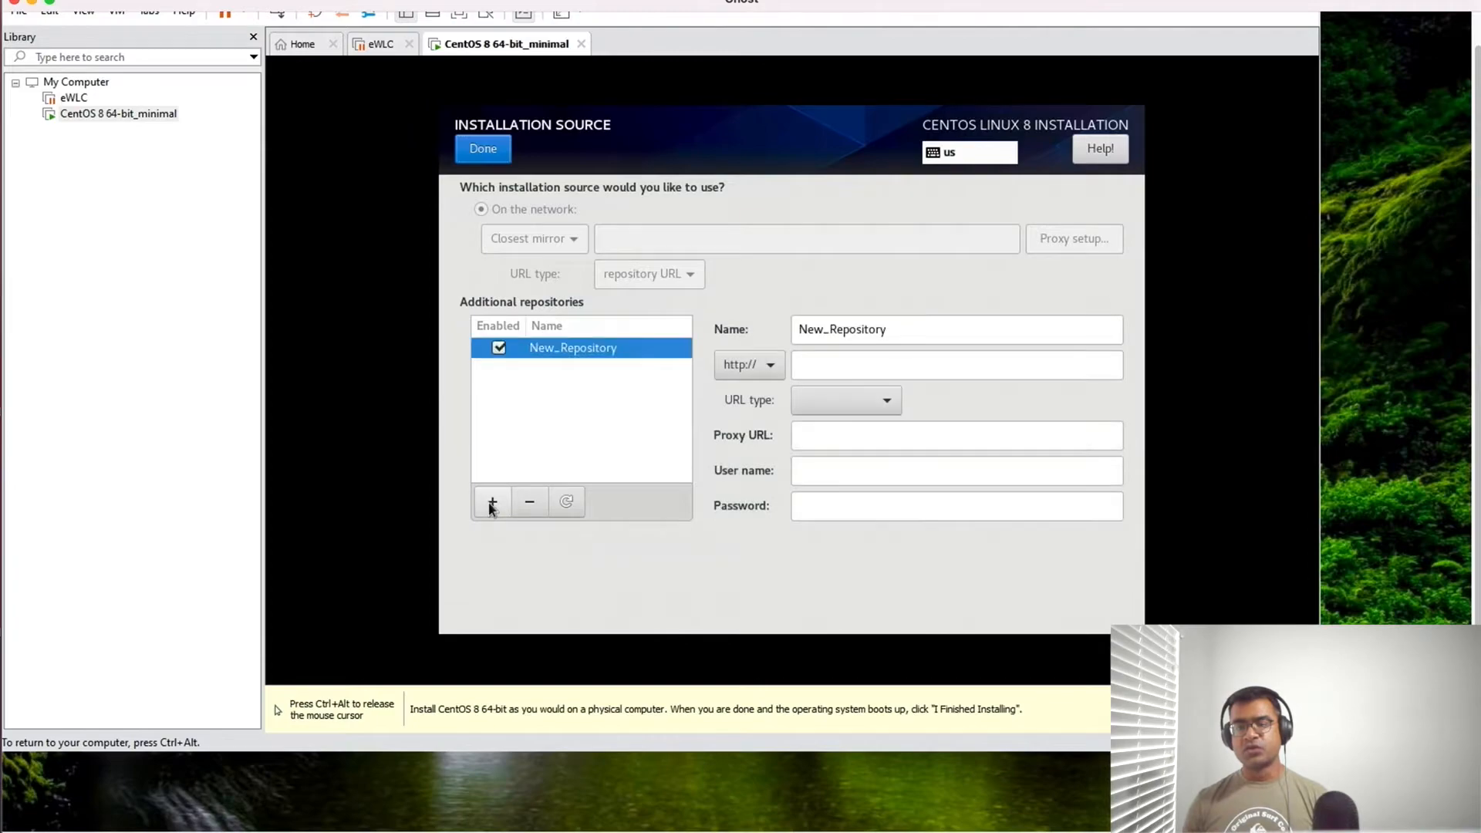
left_click(775, 368)
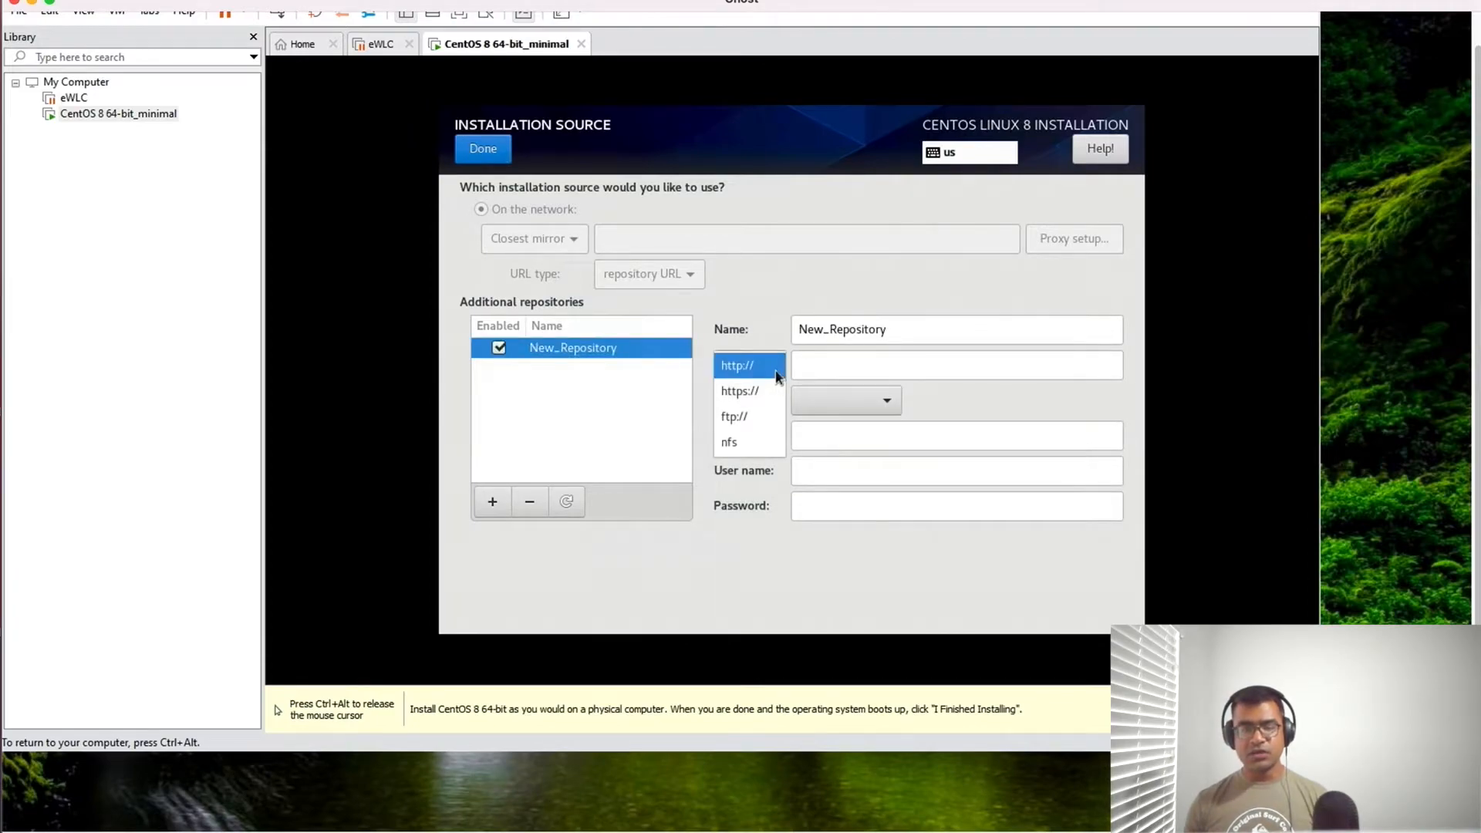
left_click(774, 367)
left_click(853, 402)
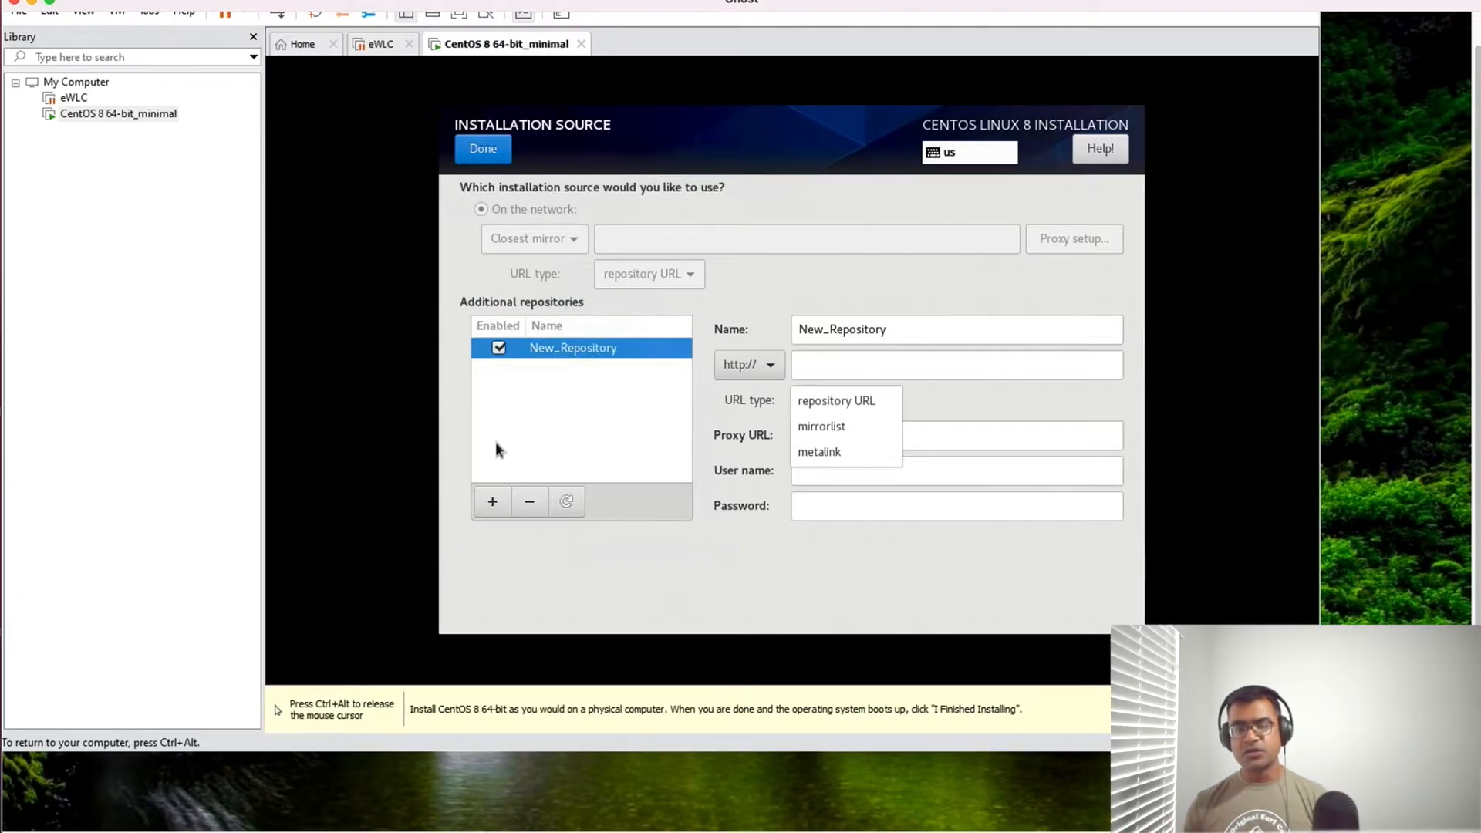
left_click(528, 503)
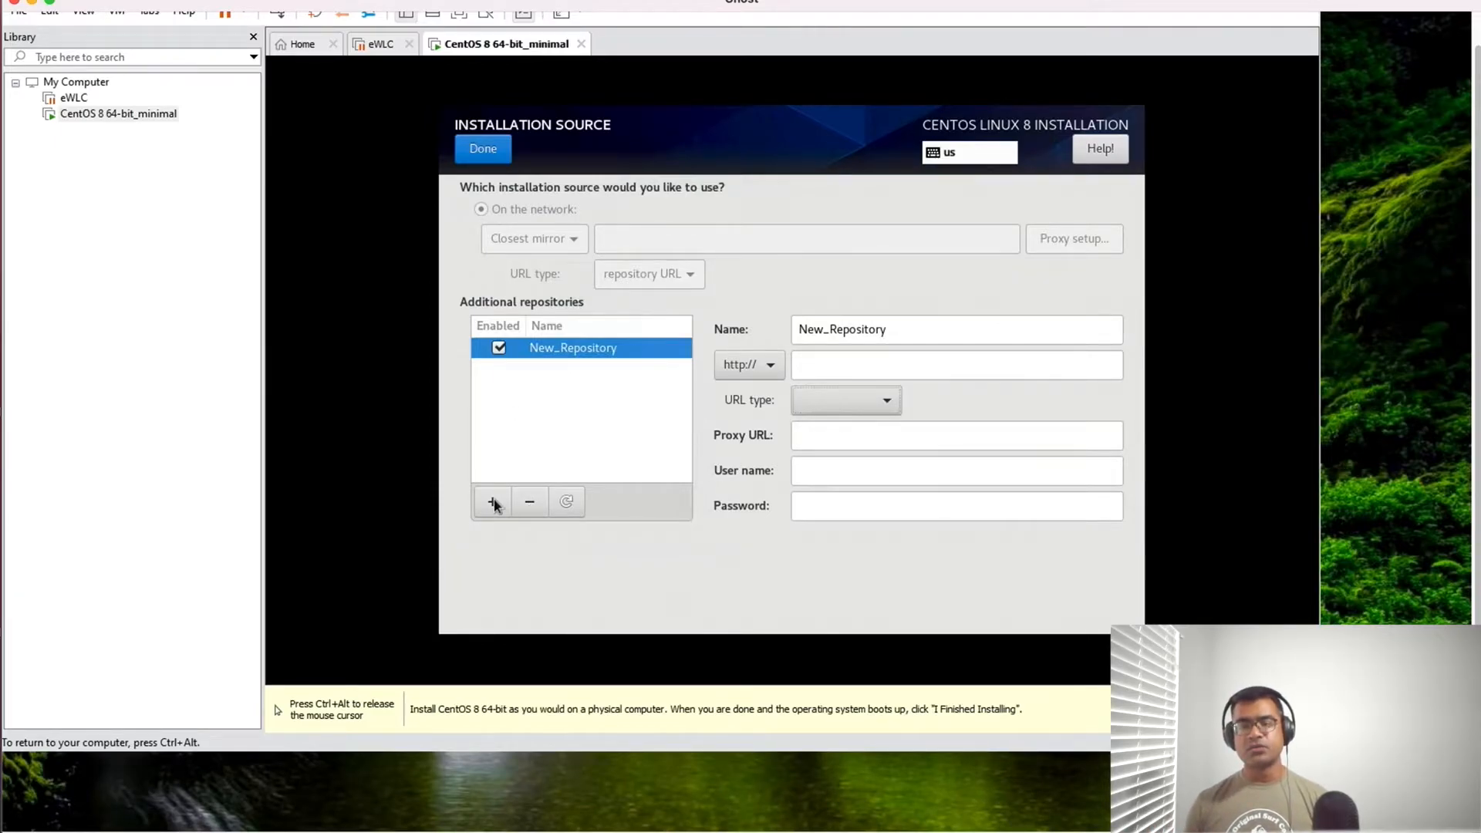
left_click(521, 503)
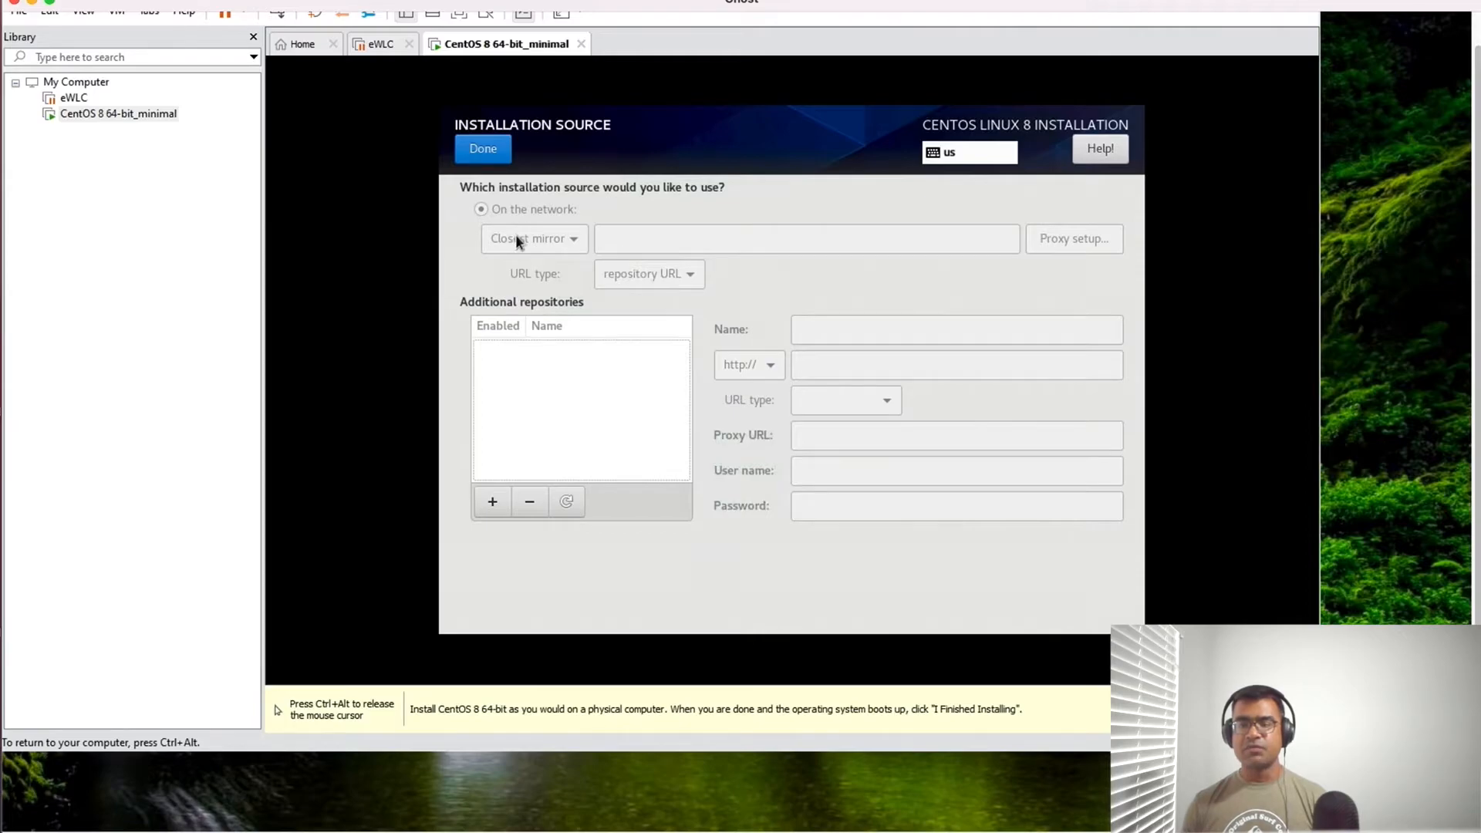
left_click(486, 150)
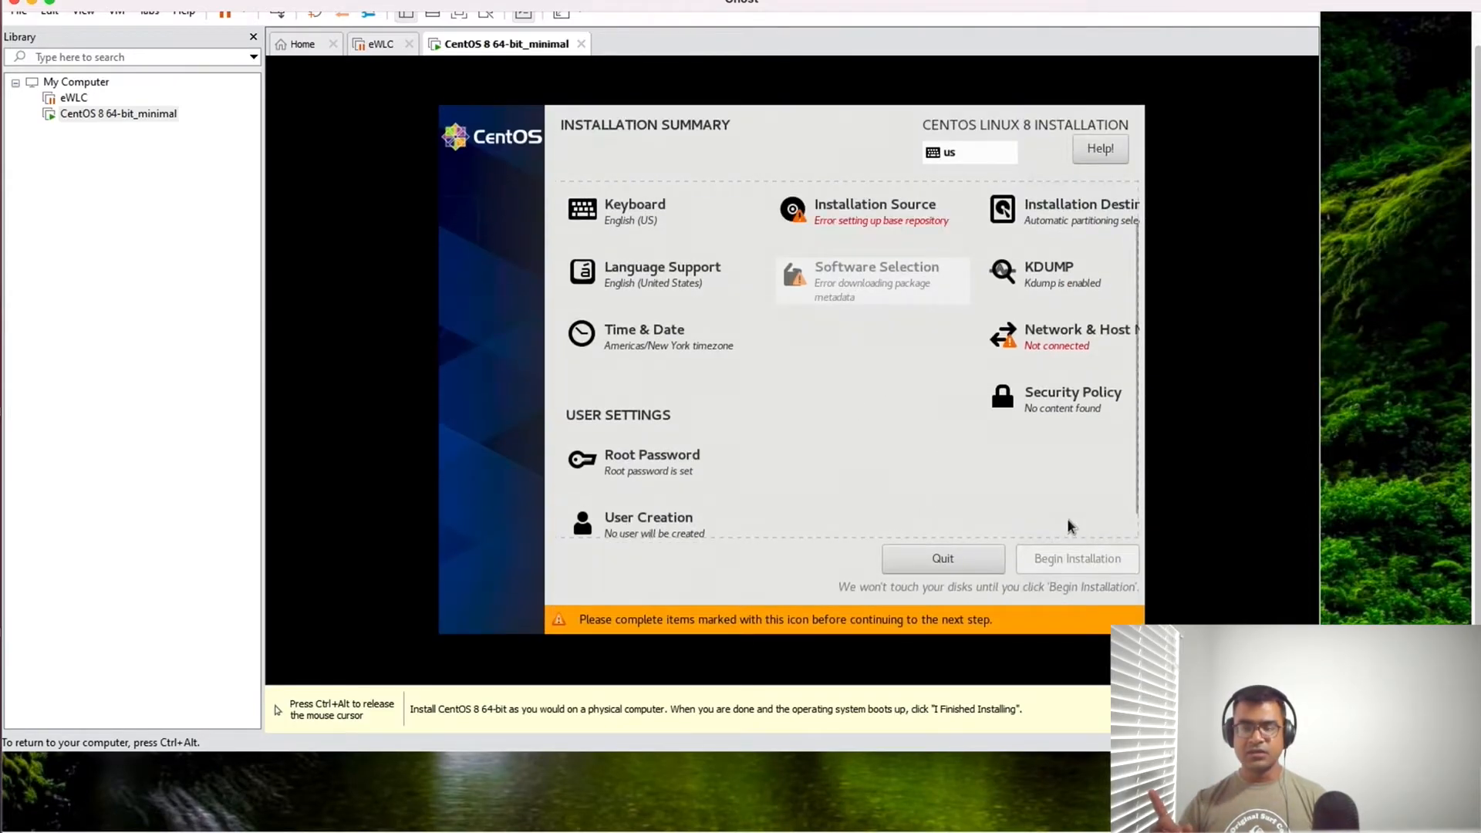
- Examine the ens33 connection settings and the device types that can be added, and return to the installation summary
left_click(1054, 337)
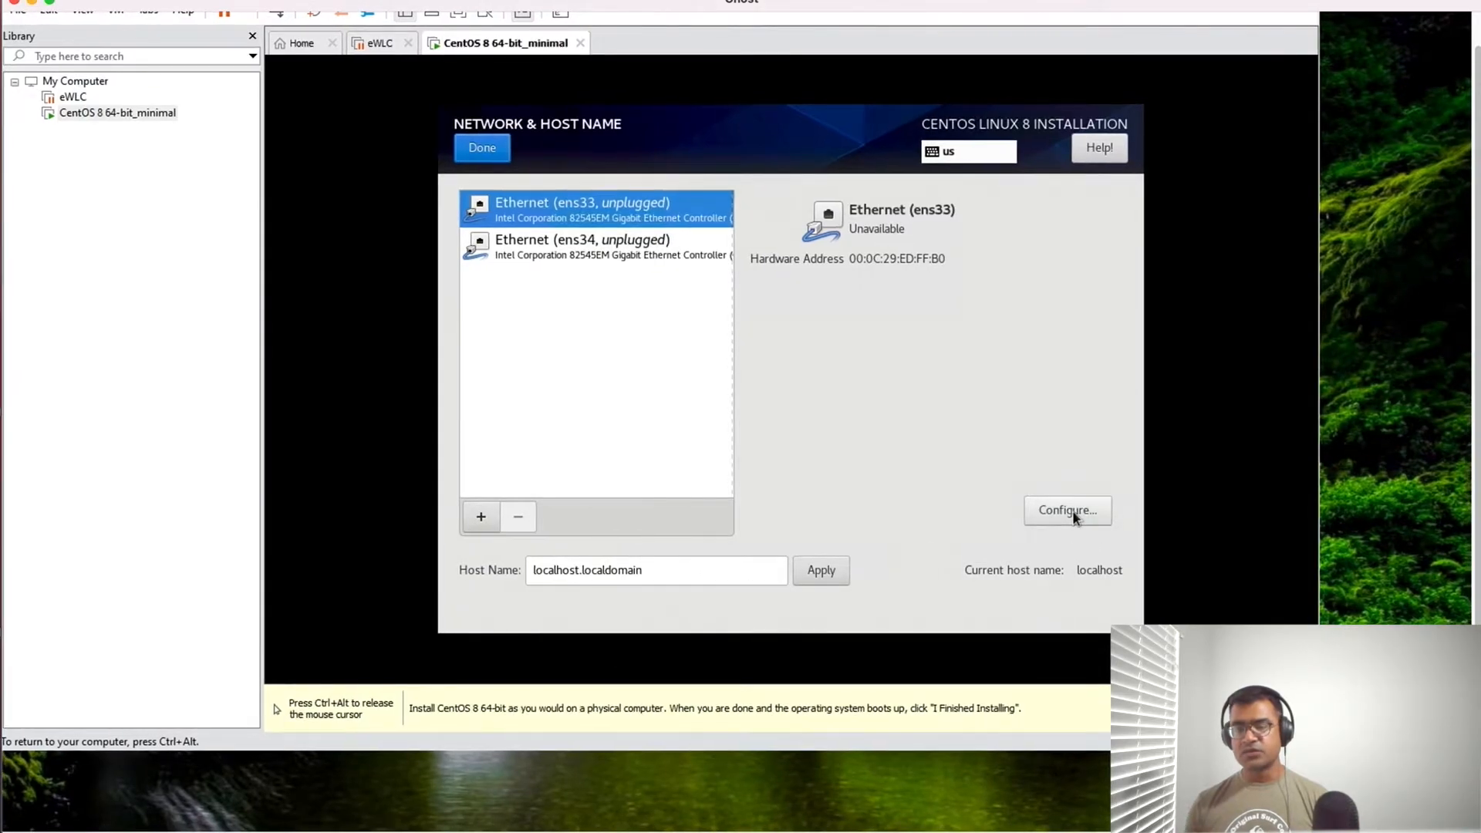
left_click(1071, 510)
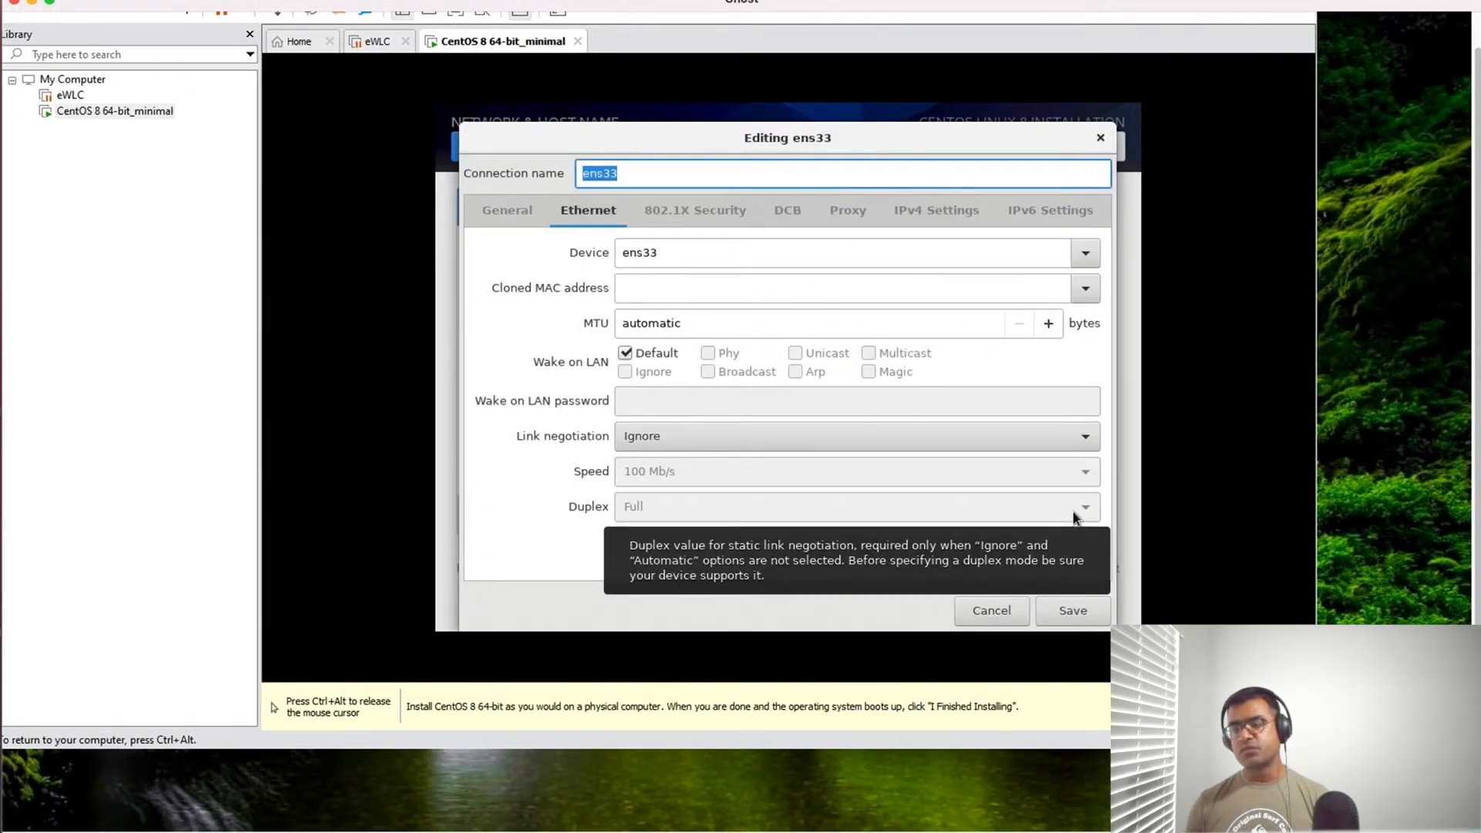
left_click(1102, 139)
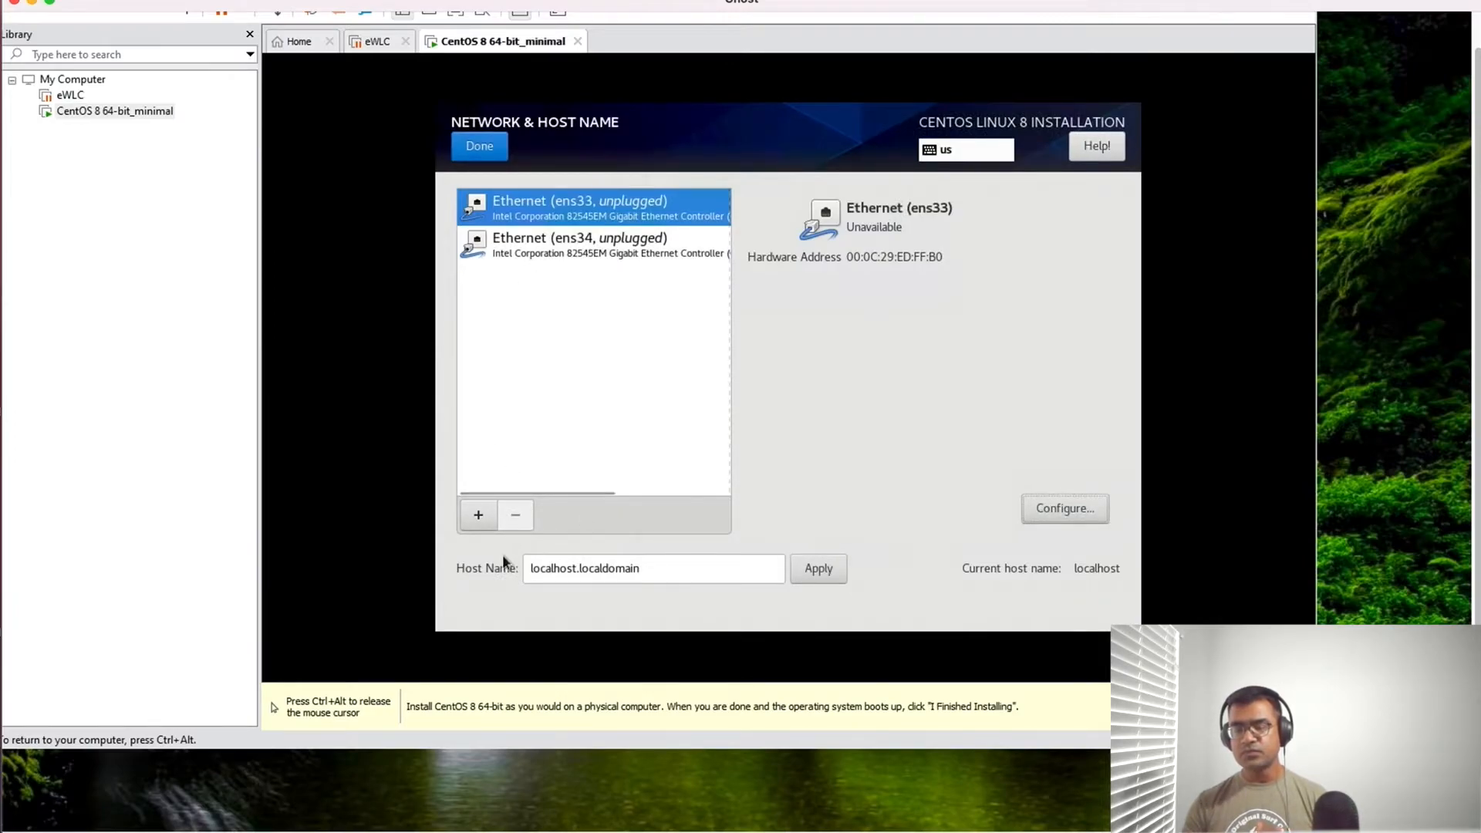
left_click(479, 516)
left_click(830, 391)
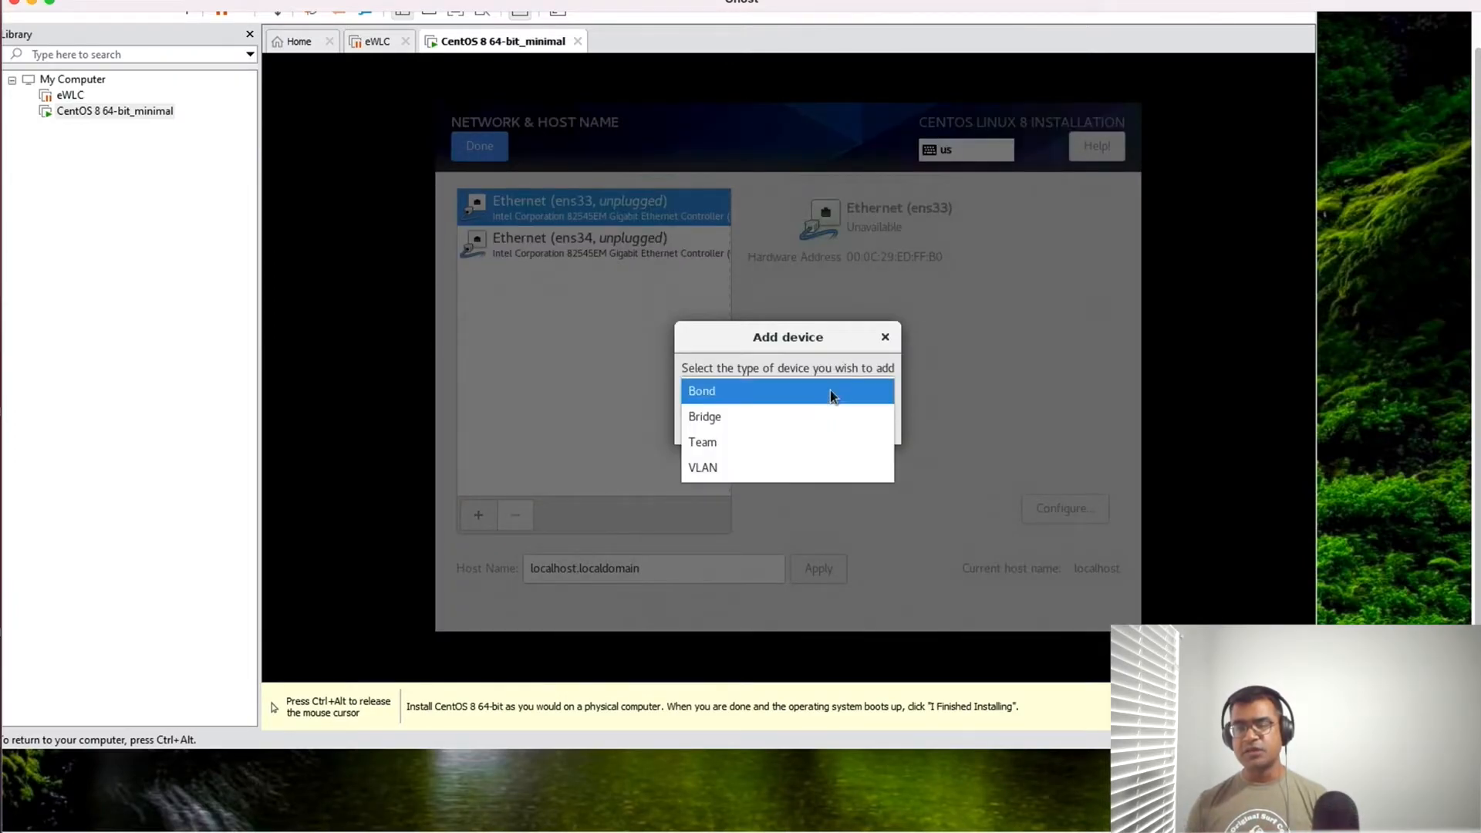
left_click(1024, 367)
left_click(885, 338)
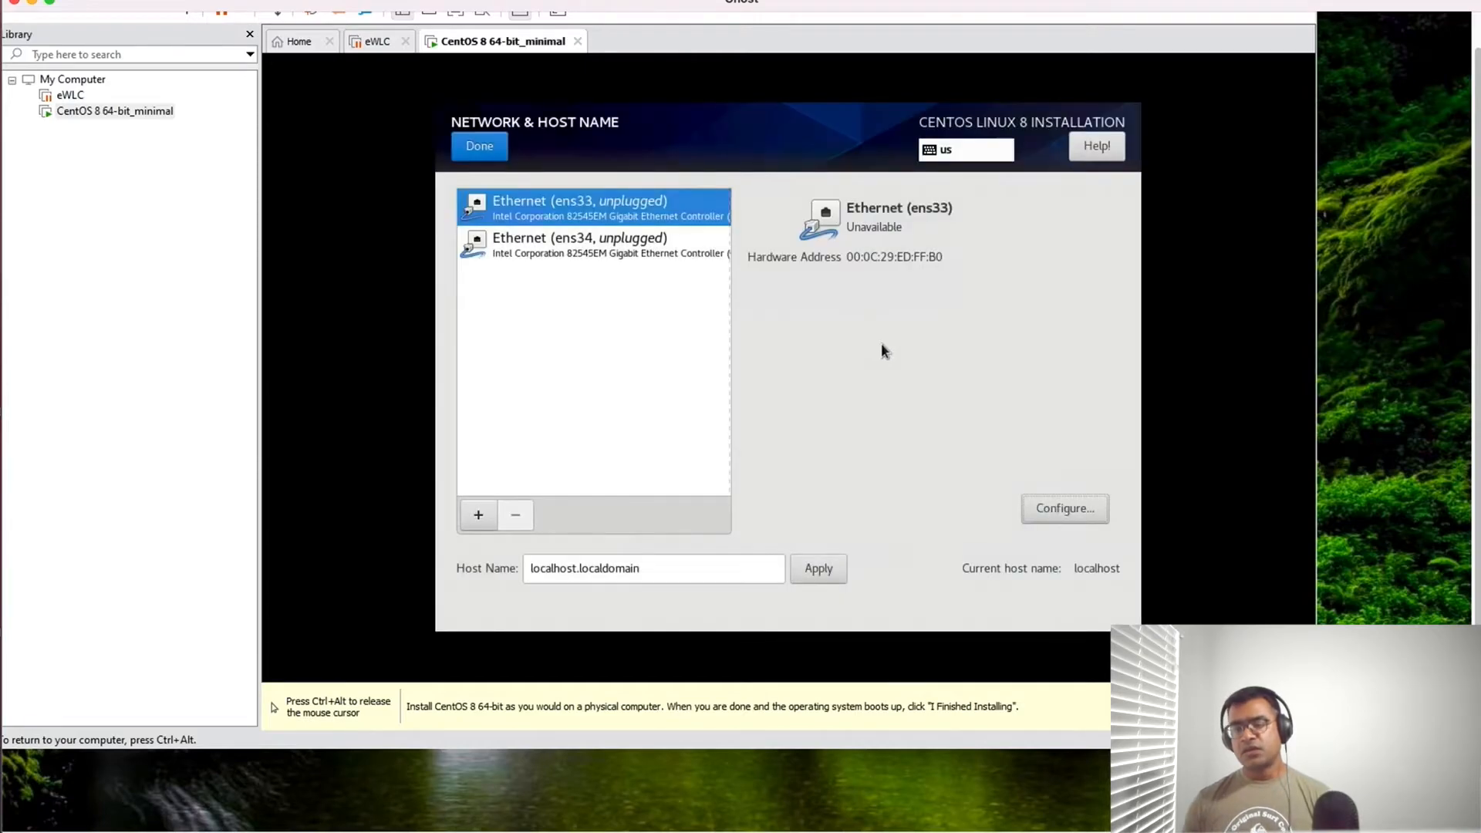
left_click(476, 147)
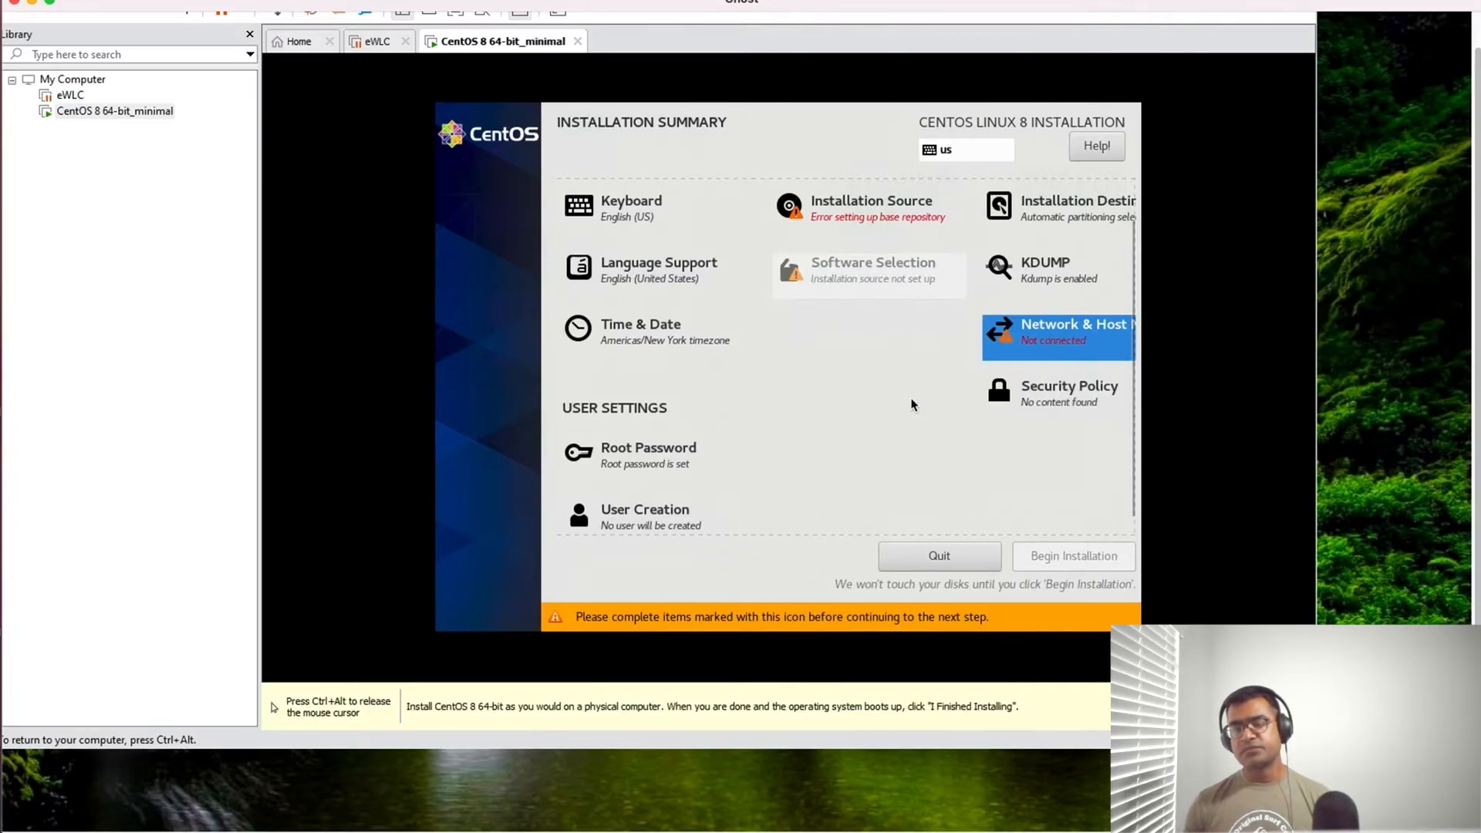
- Recheck whether the network installation source can be edited, and return to the installation summary
left_click(908, 221)
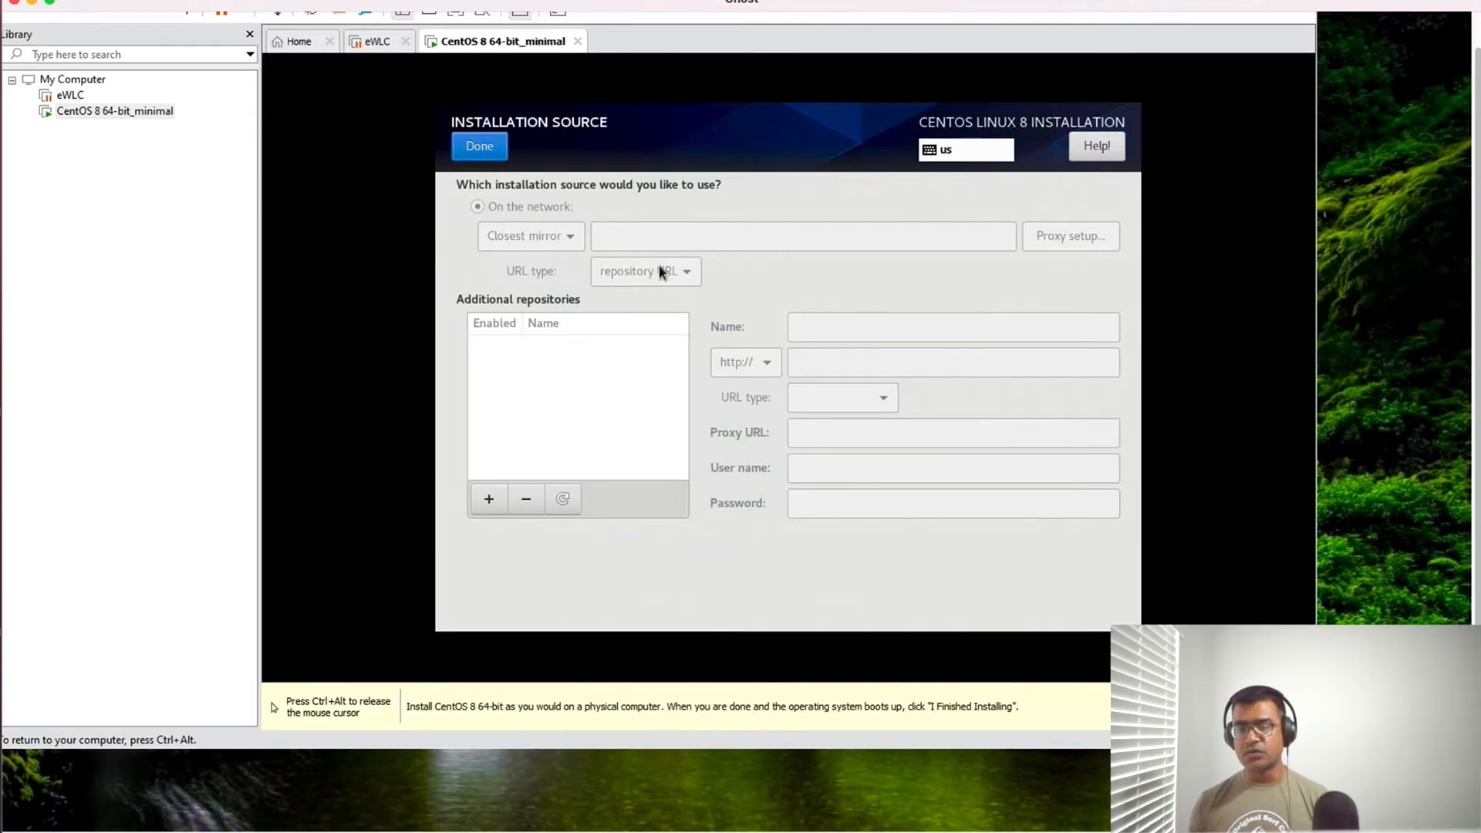
left_click(488, 150)
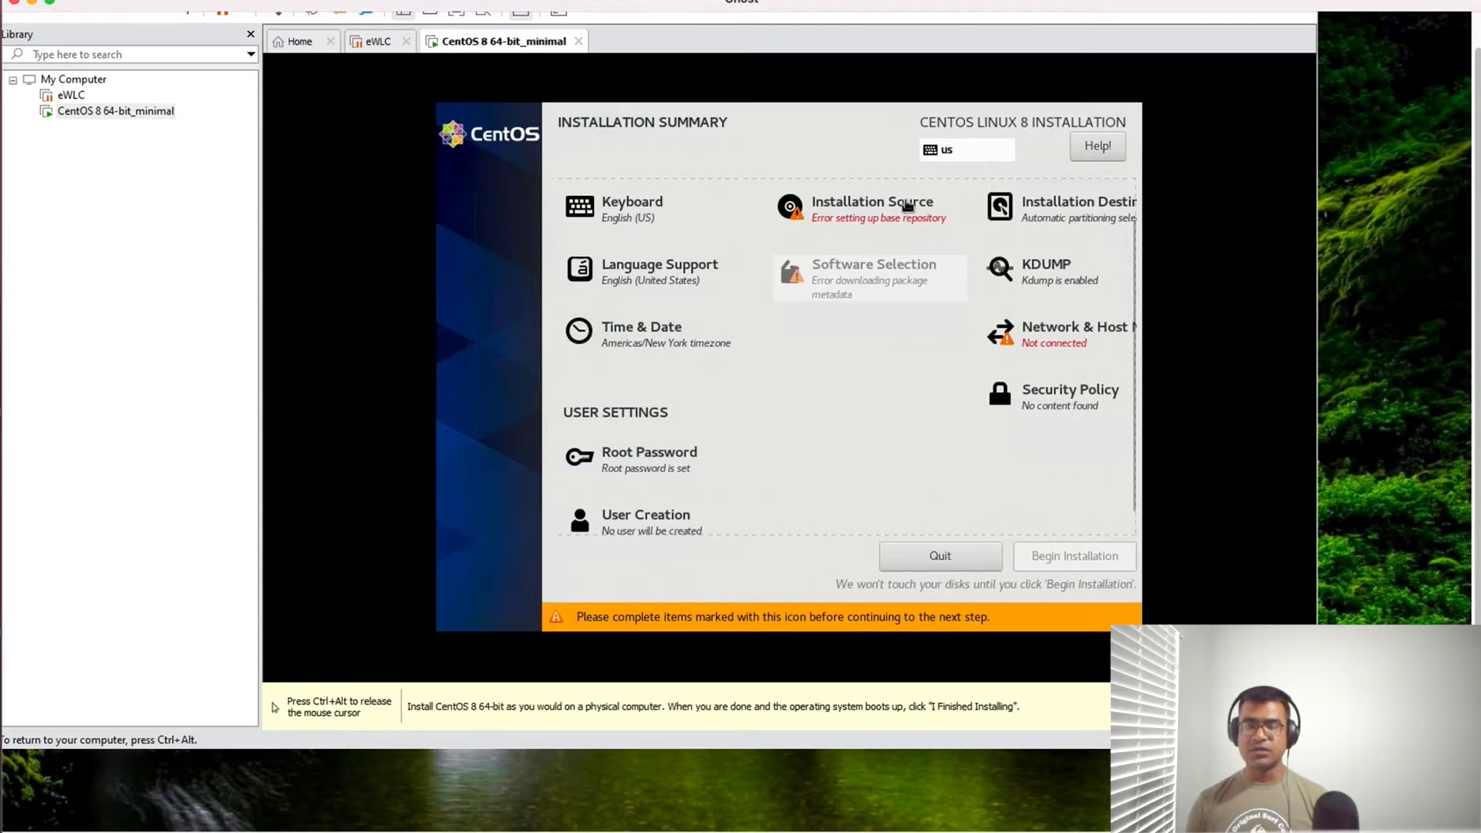
left_click(906, 206)
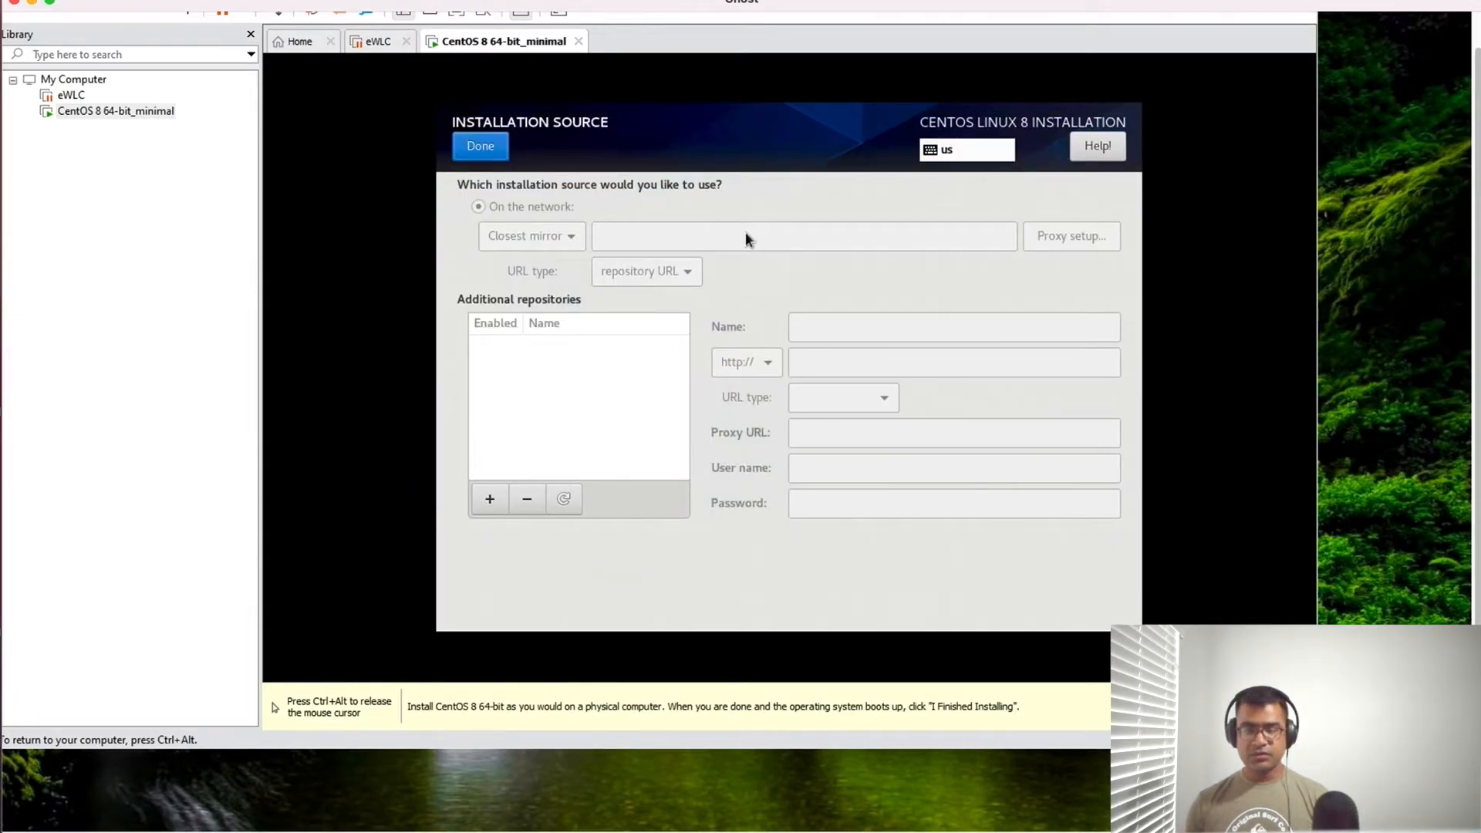
left_click(483, 147)
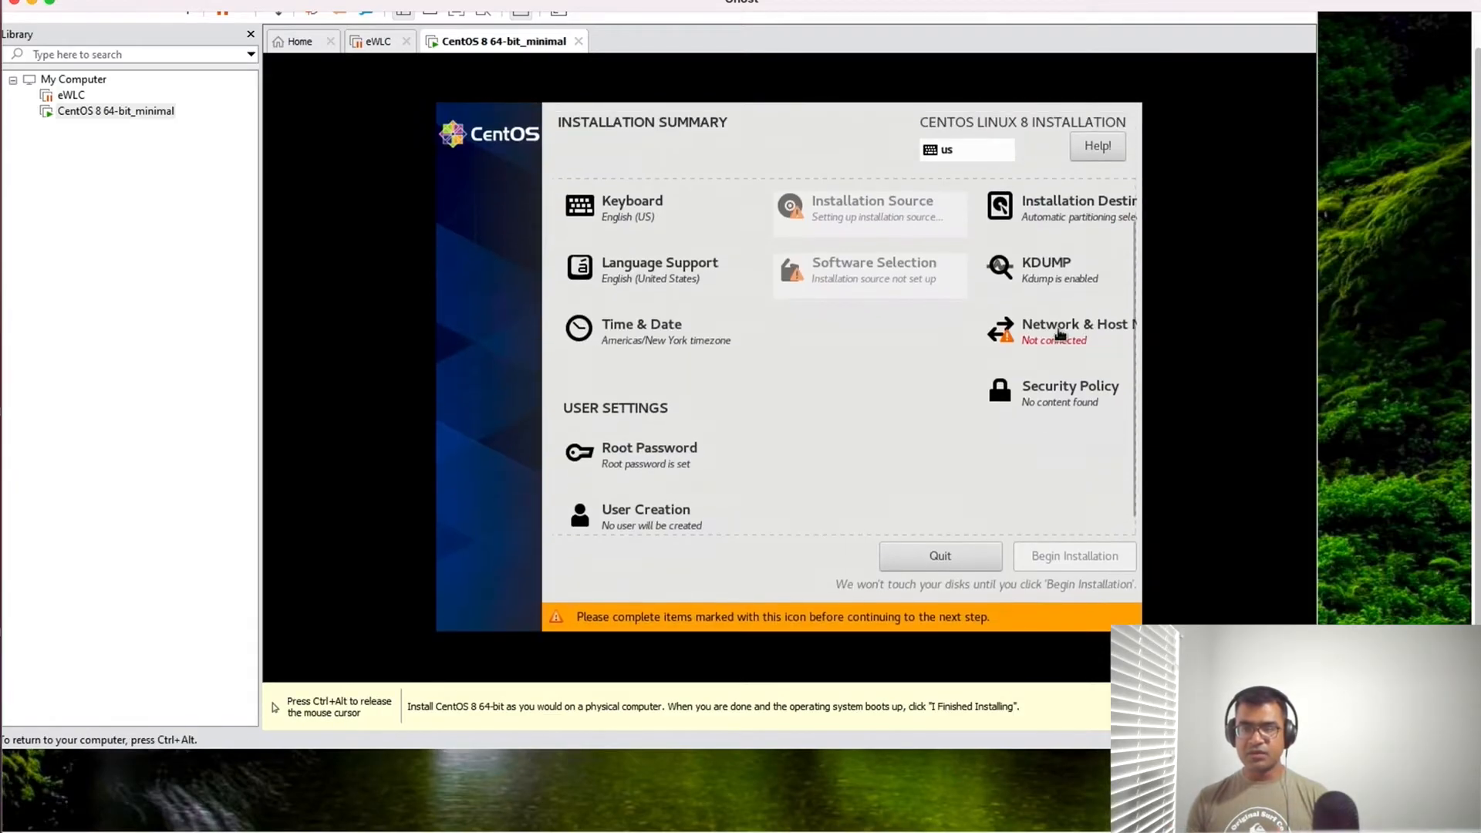
- Check the status of the ens34 and ens33 Ethernet adapters and release the pointer from the virtual machine
left_click(1055, 333)
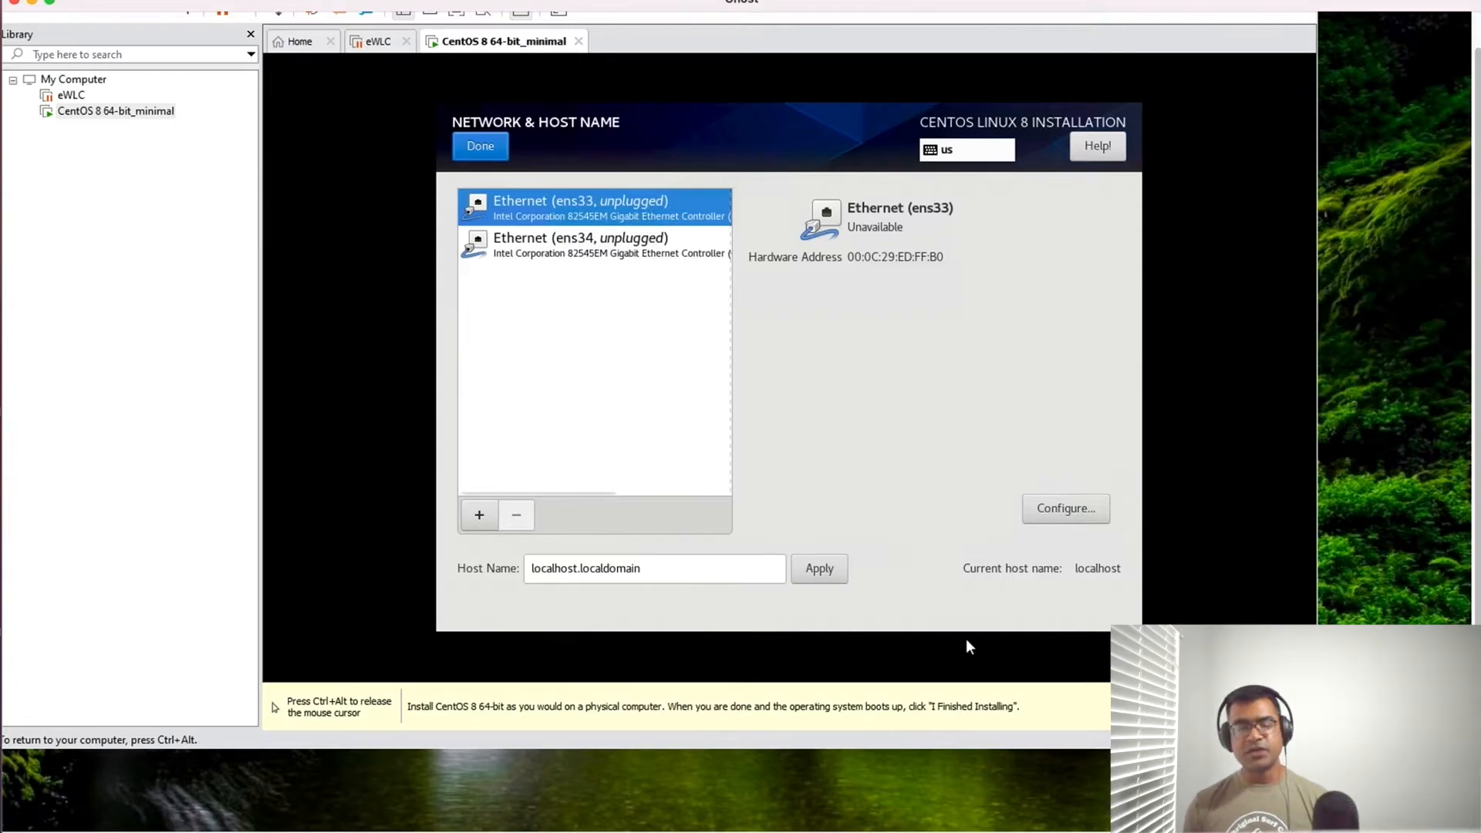
left_click(586, 254)
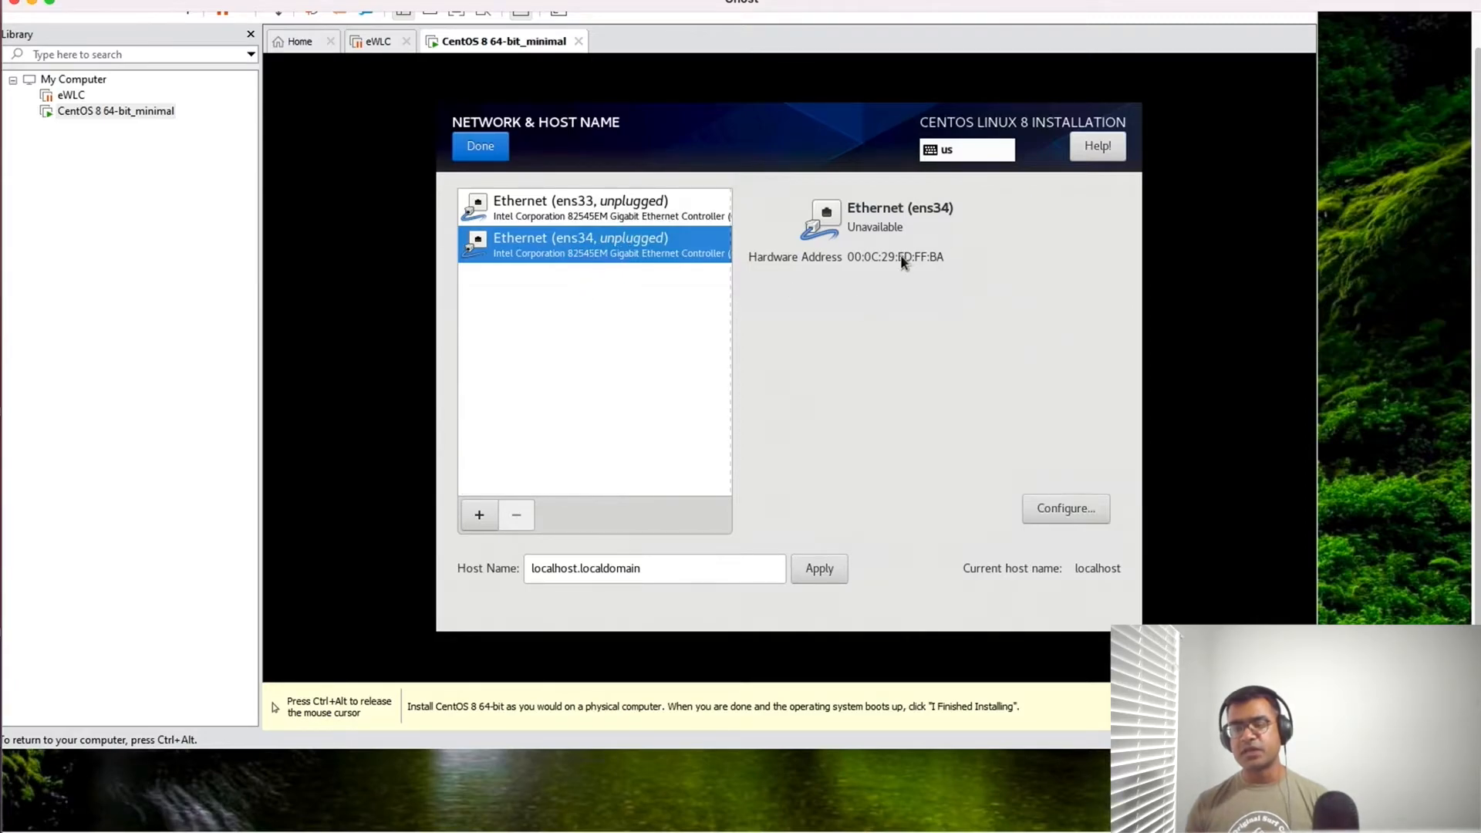
left_click(585, 211)
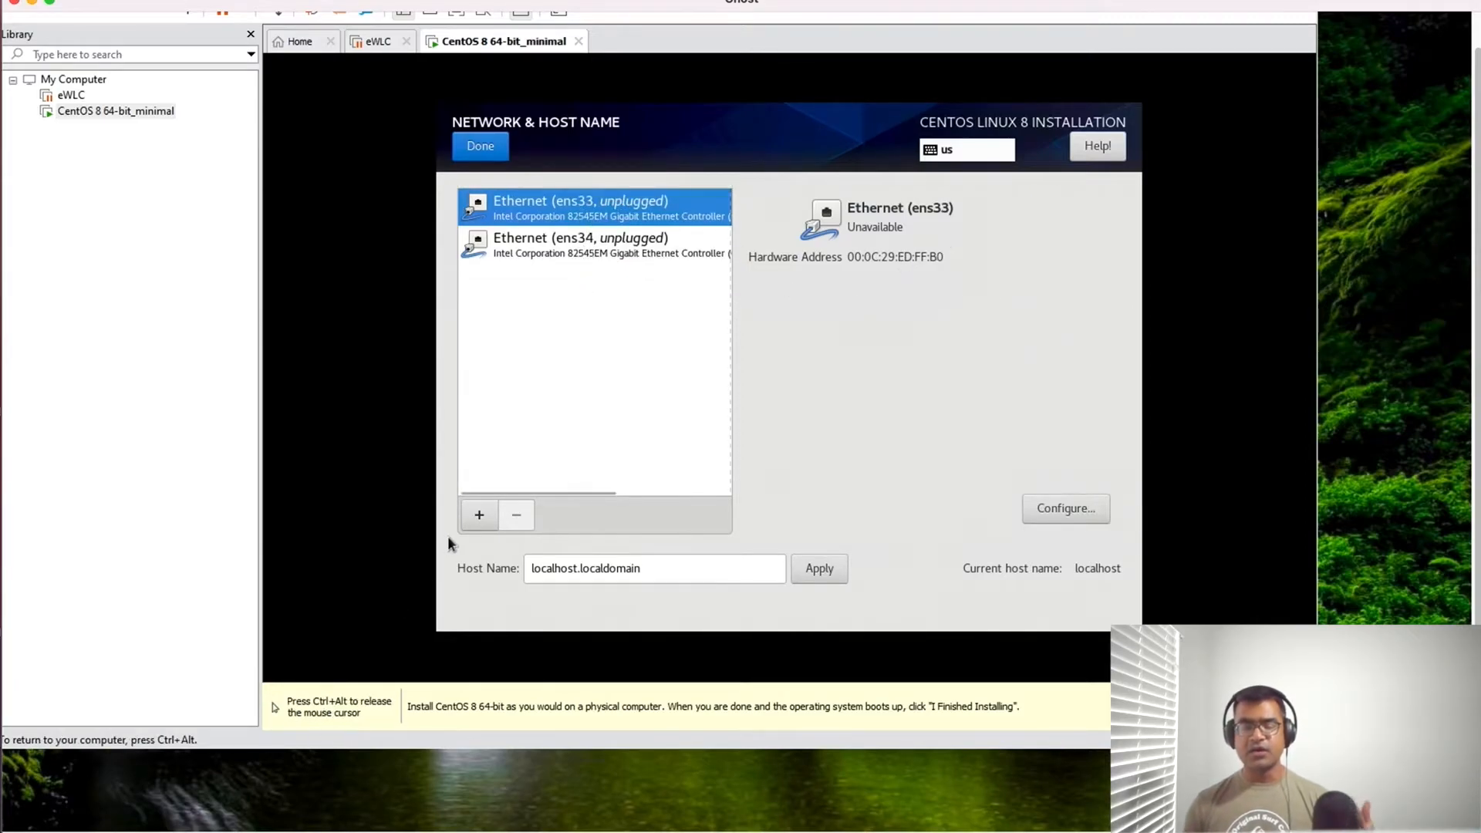
key("ctrl+alt")
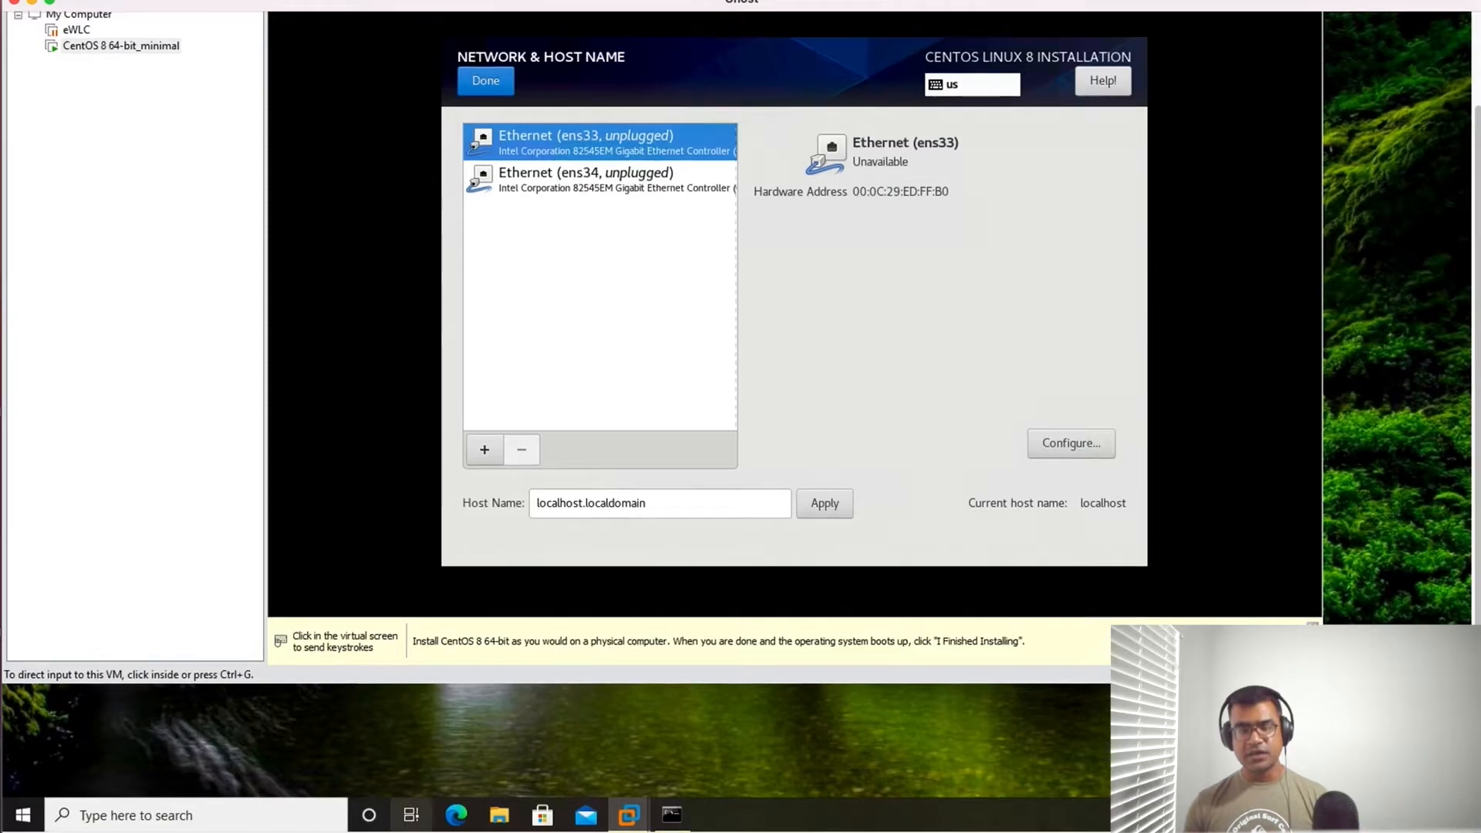
- Switch to the Command Prompt, run ipconfig, and review the host computer's network adapter addresses
left_click(671, 815)
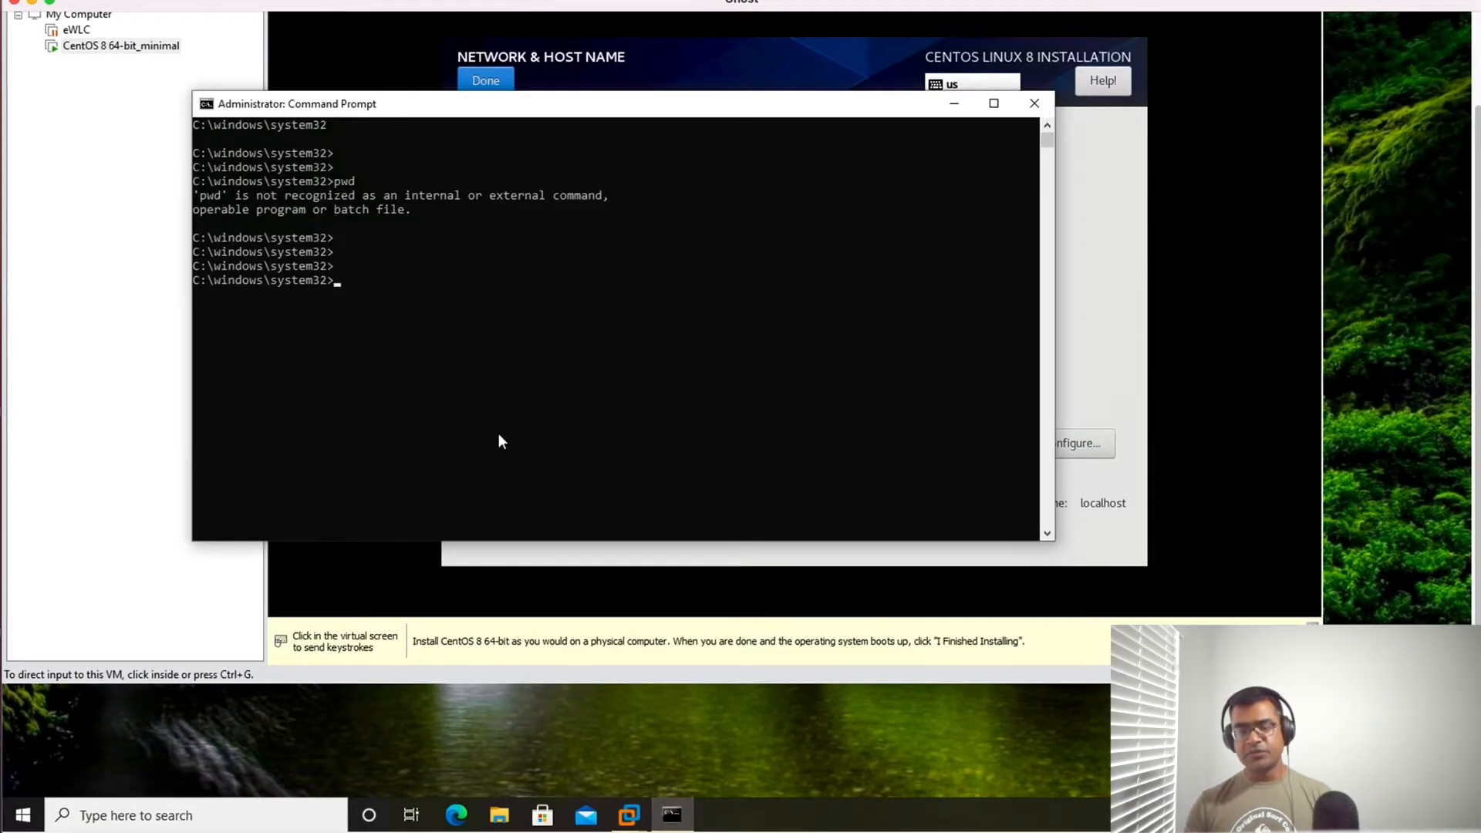
type("ipconfig")
key("Return")
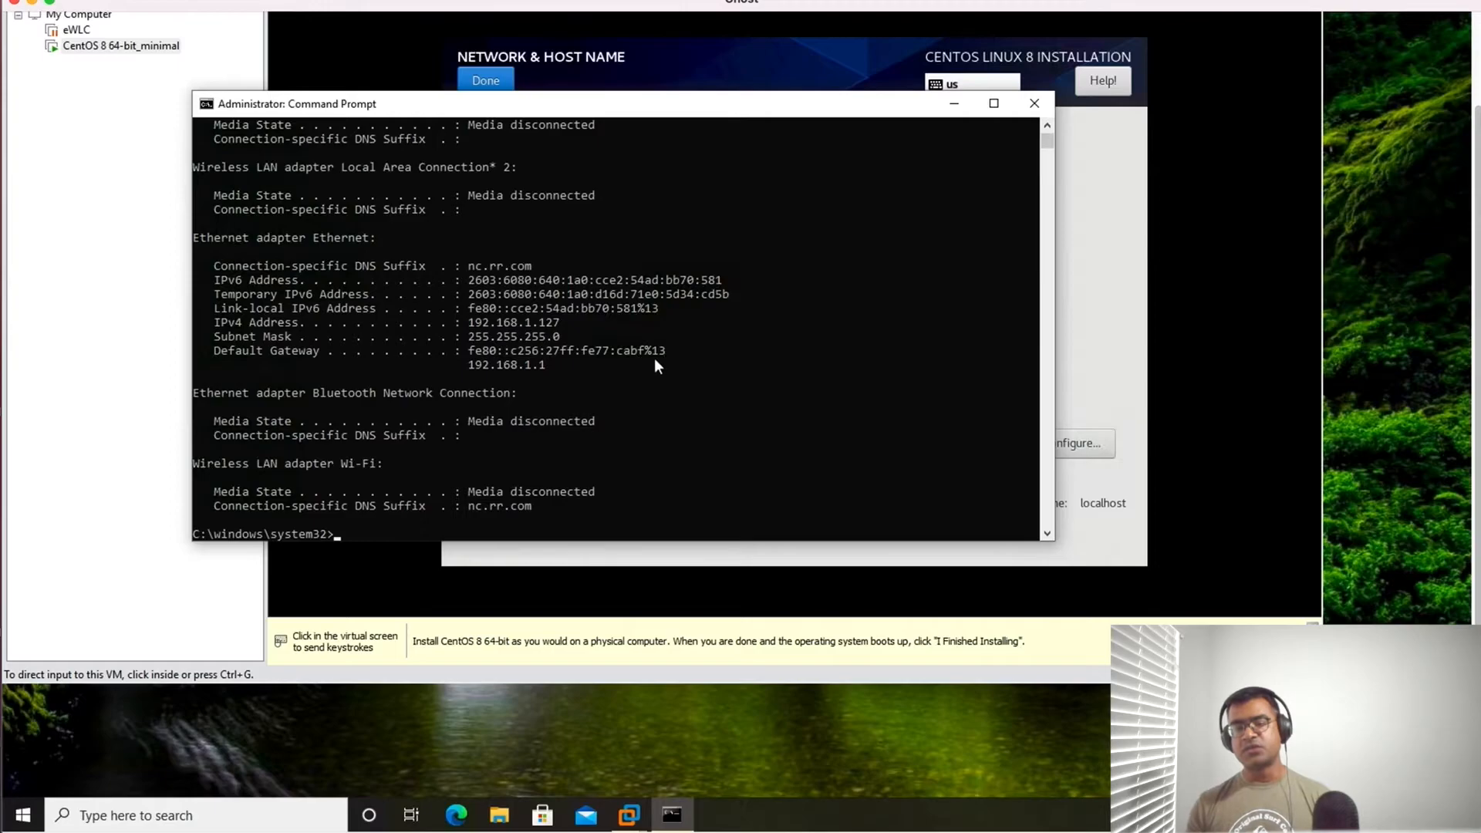
scroll(654, 359, "up", 2)
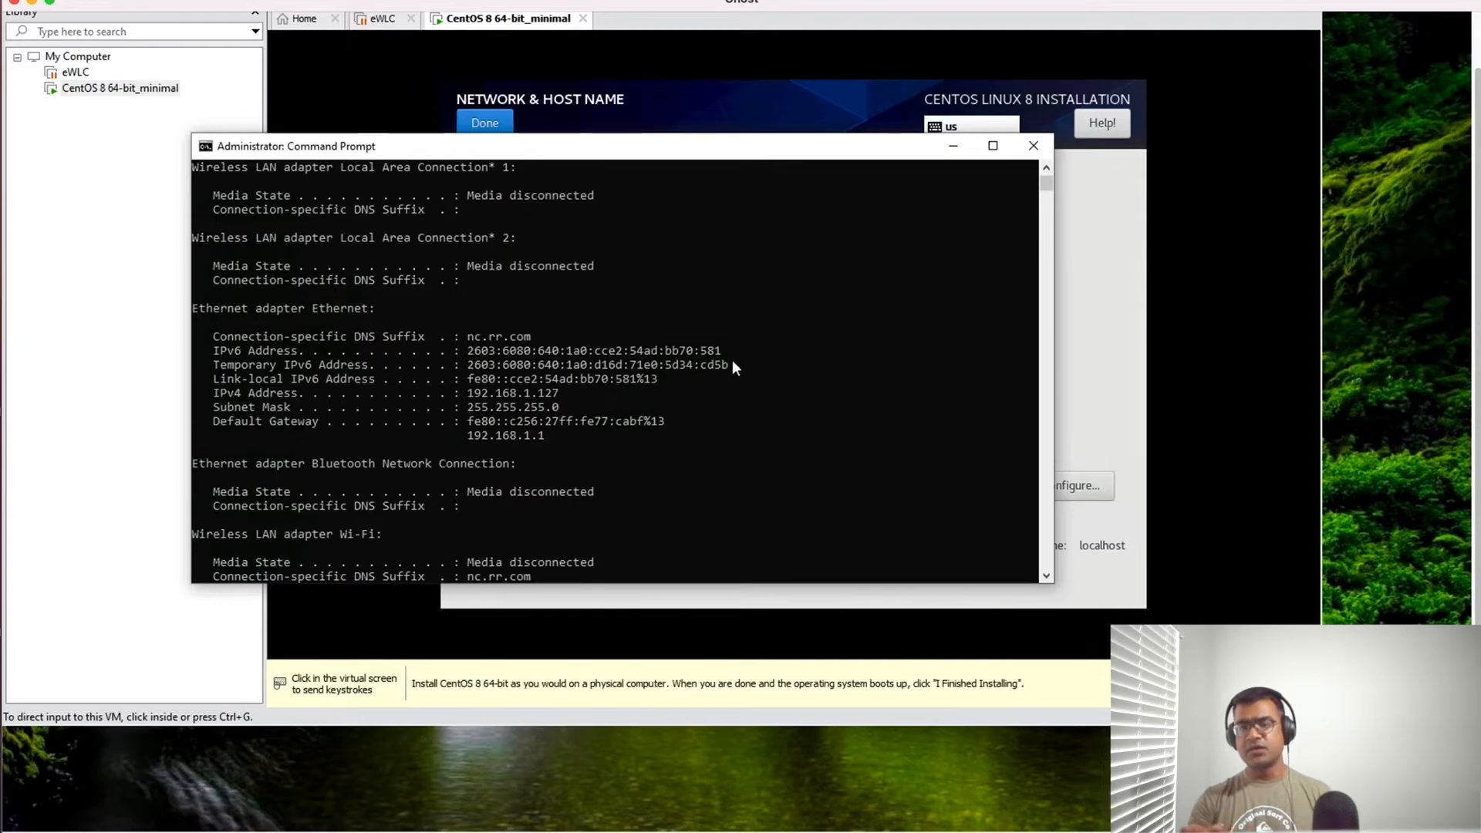
scroll(732, 367, "down", 3)
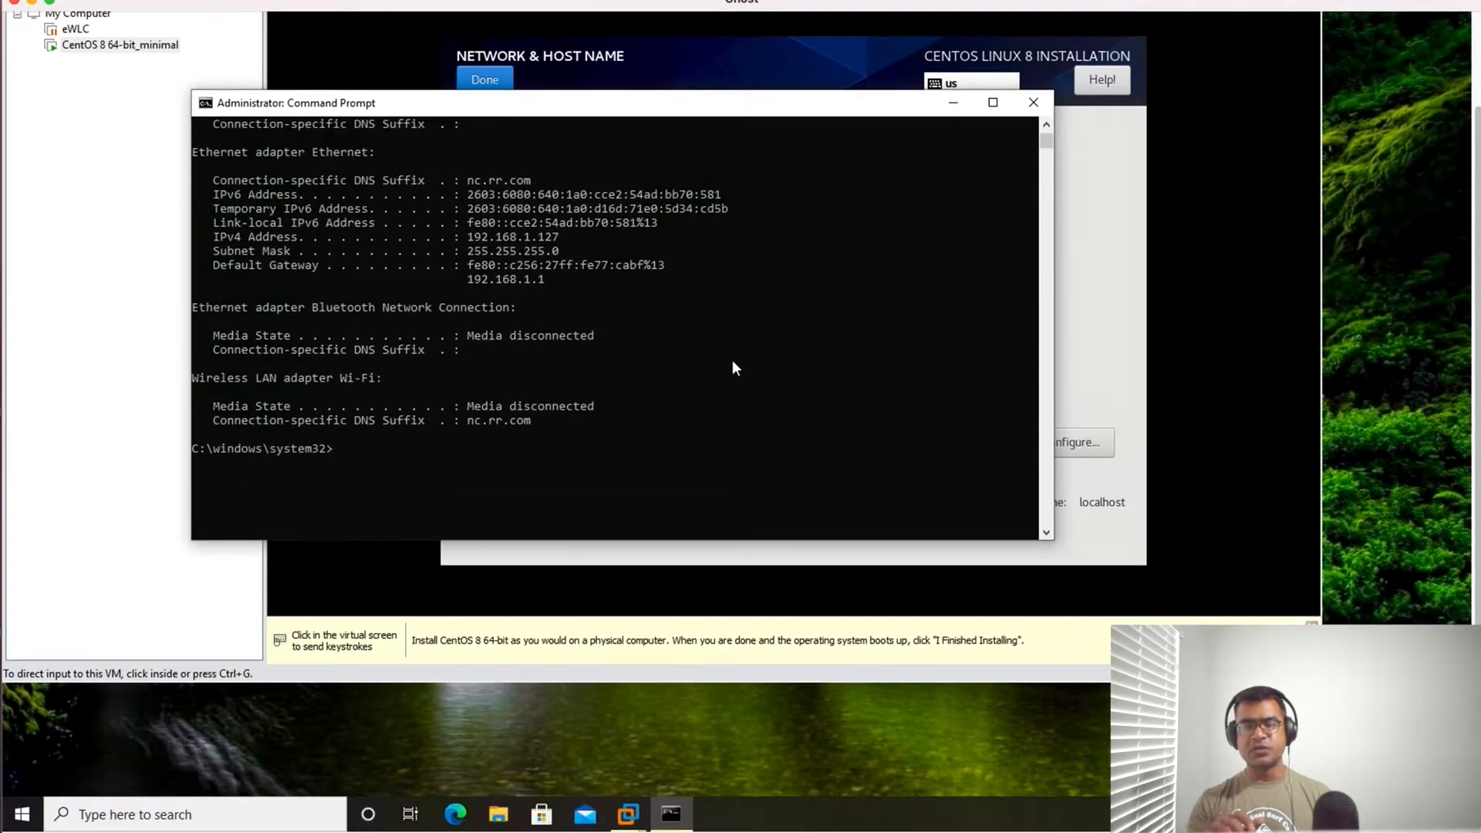
- Run ipconfig/all and examine the detailed configuration of the host's Ethernet adapter, including its physical address
key("Up")
type("/all")
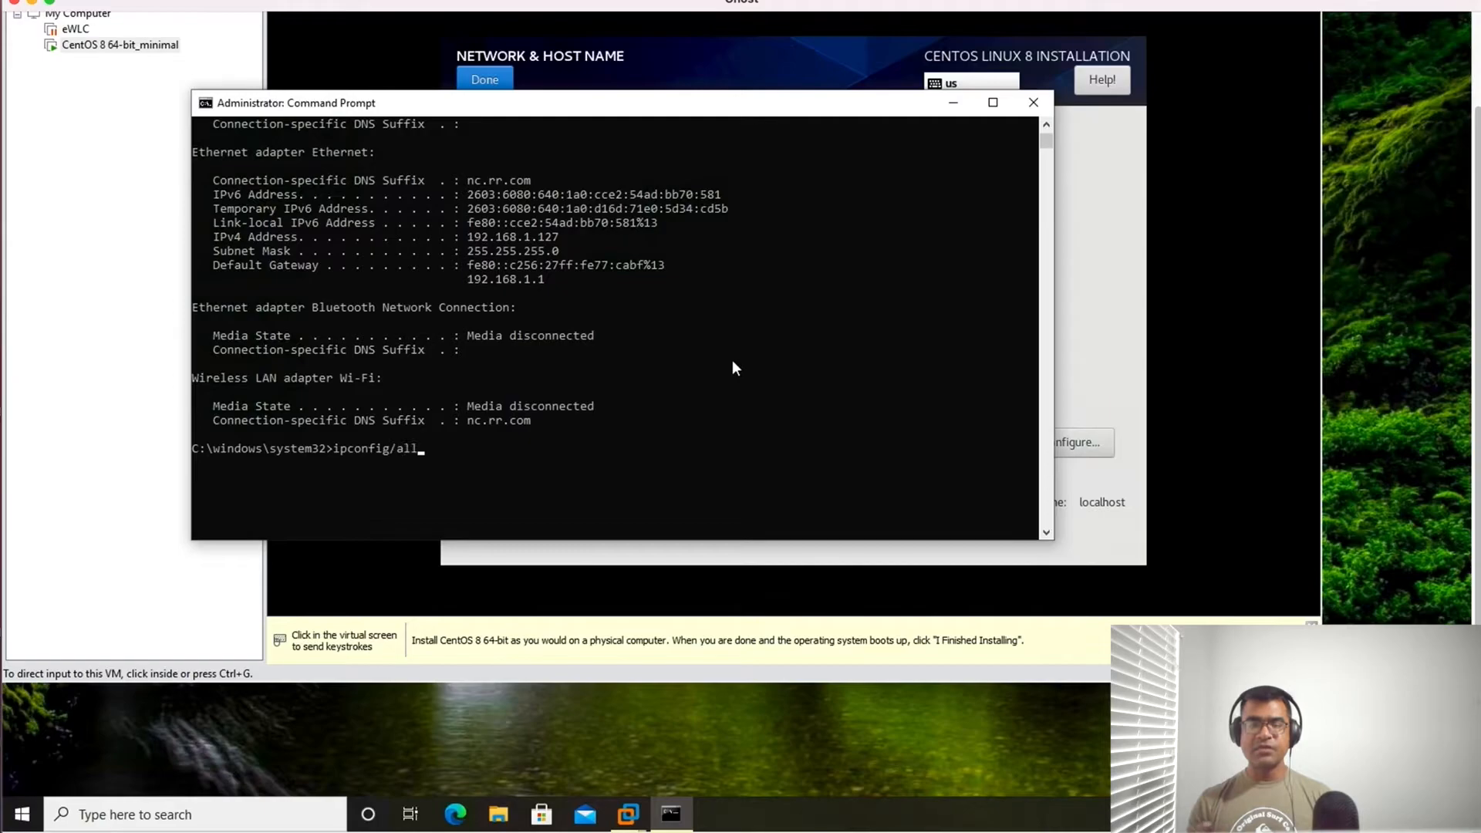
key("Return")
scroll(733, 359, "up", 3)
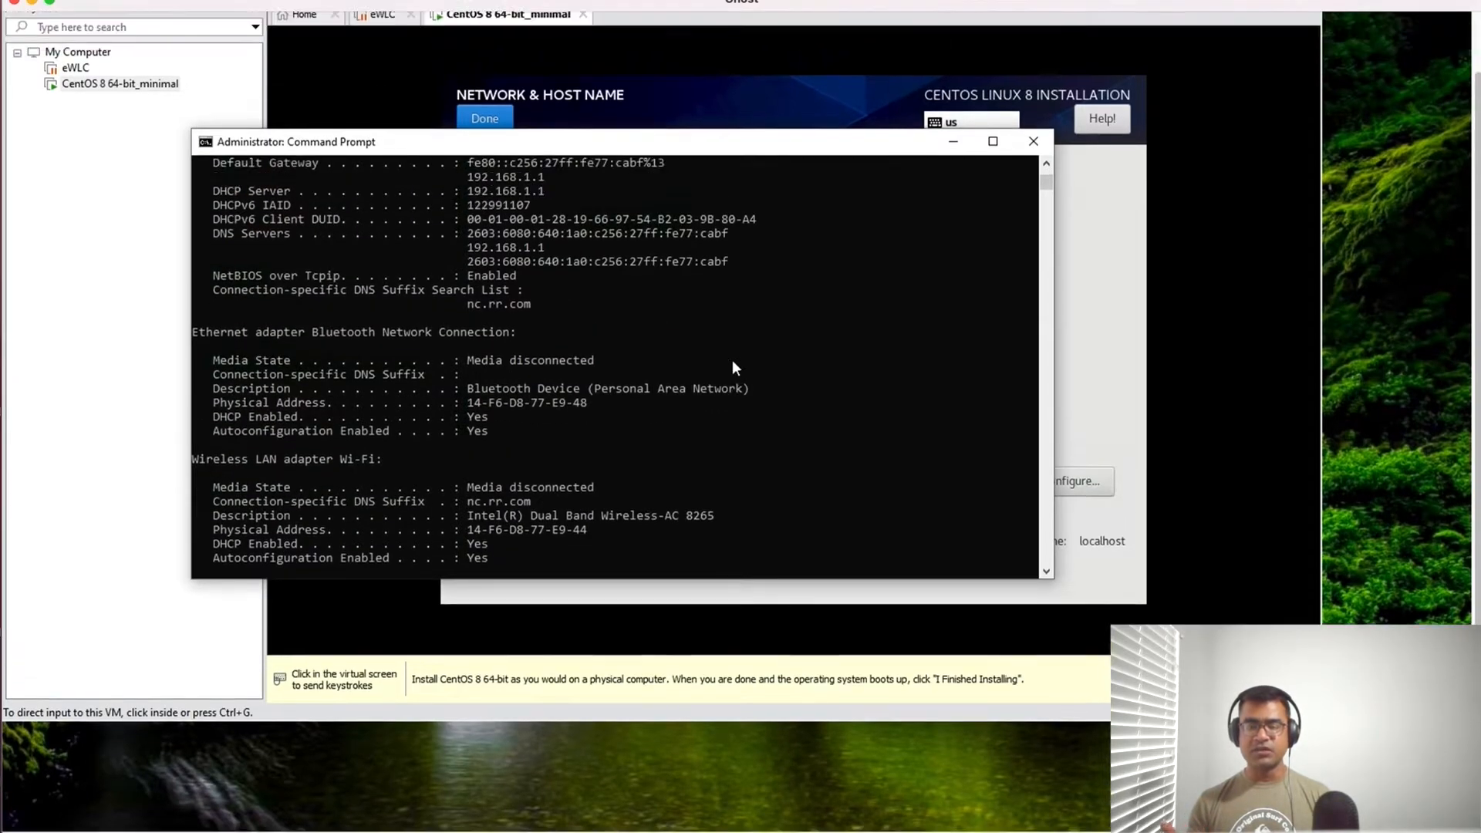
scroll(732, 359, "up", 3)
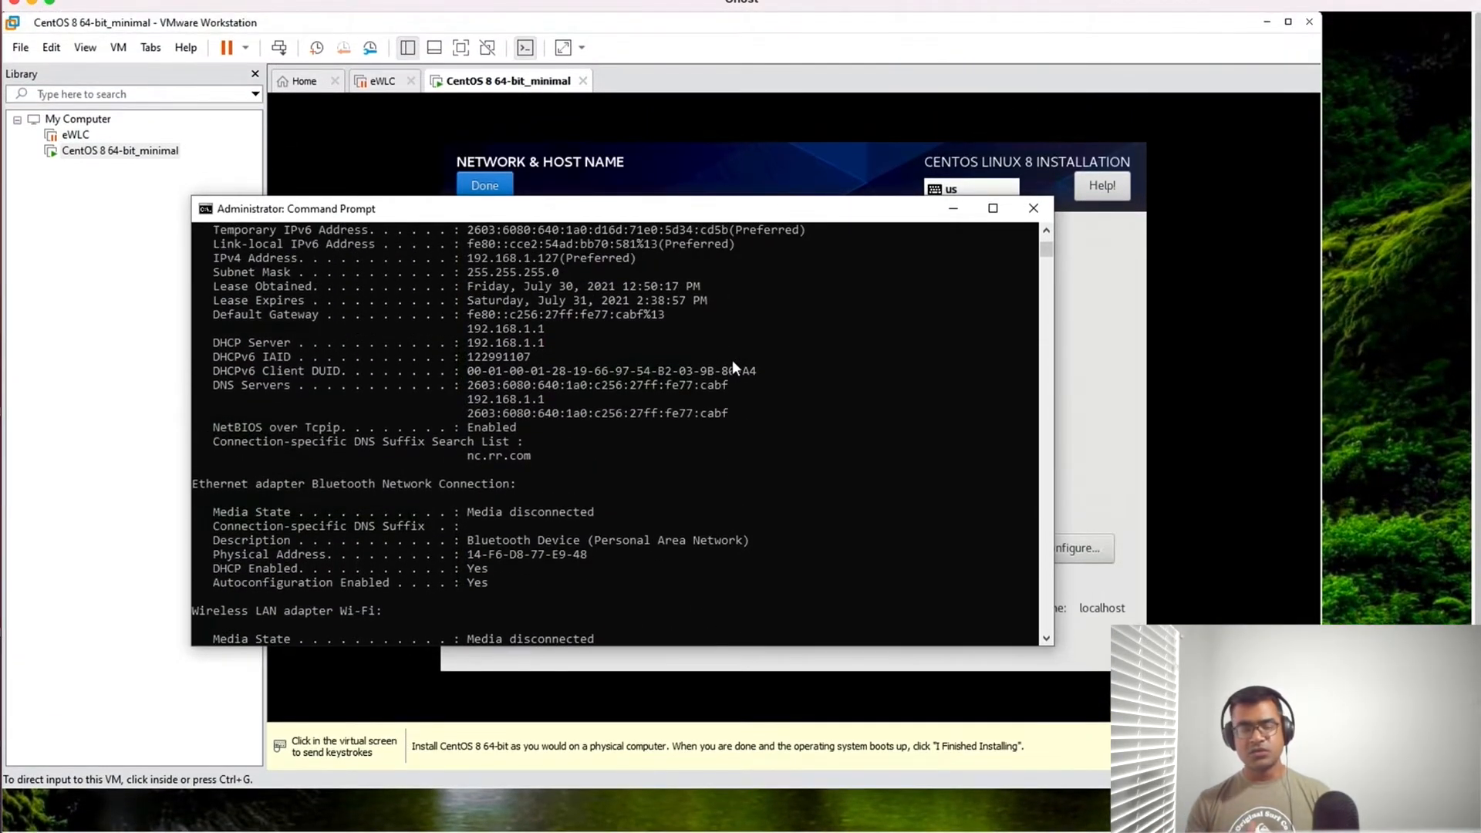
scroll(733, 360, "up", 3)
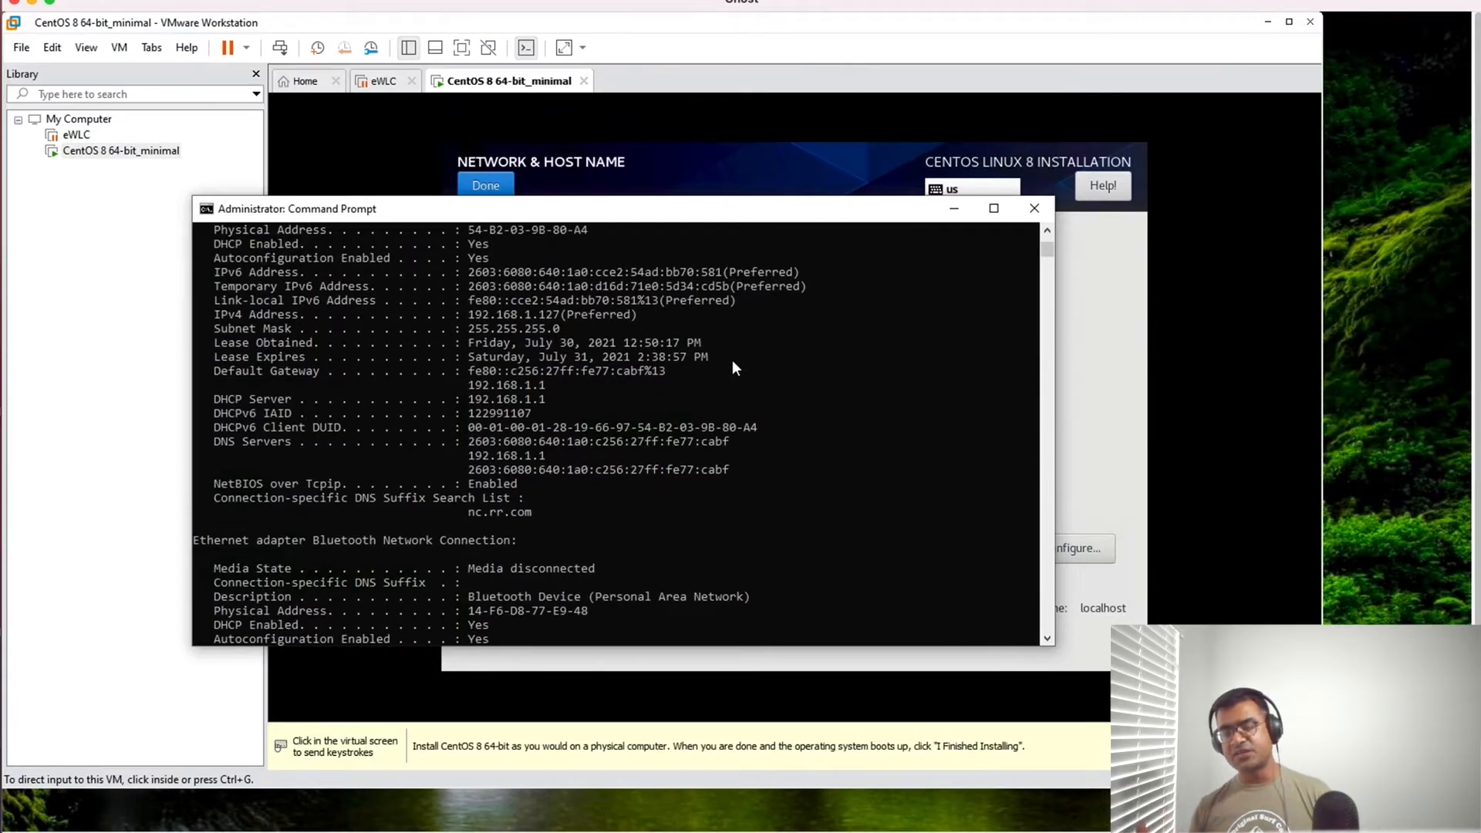
left_click(579, 286)
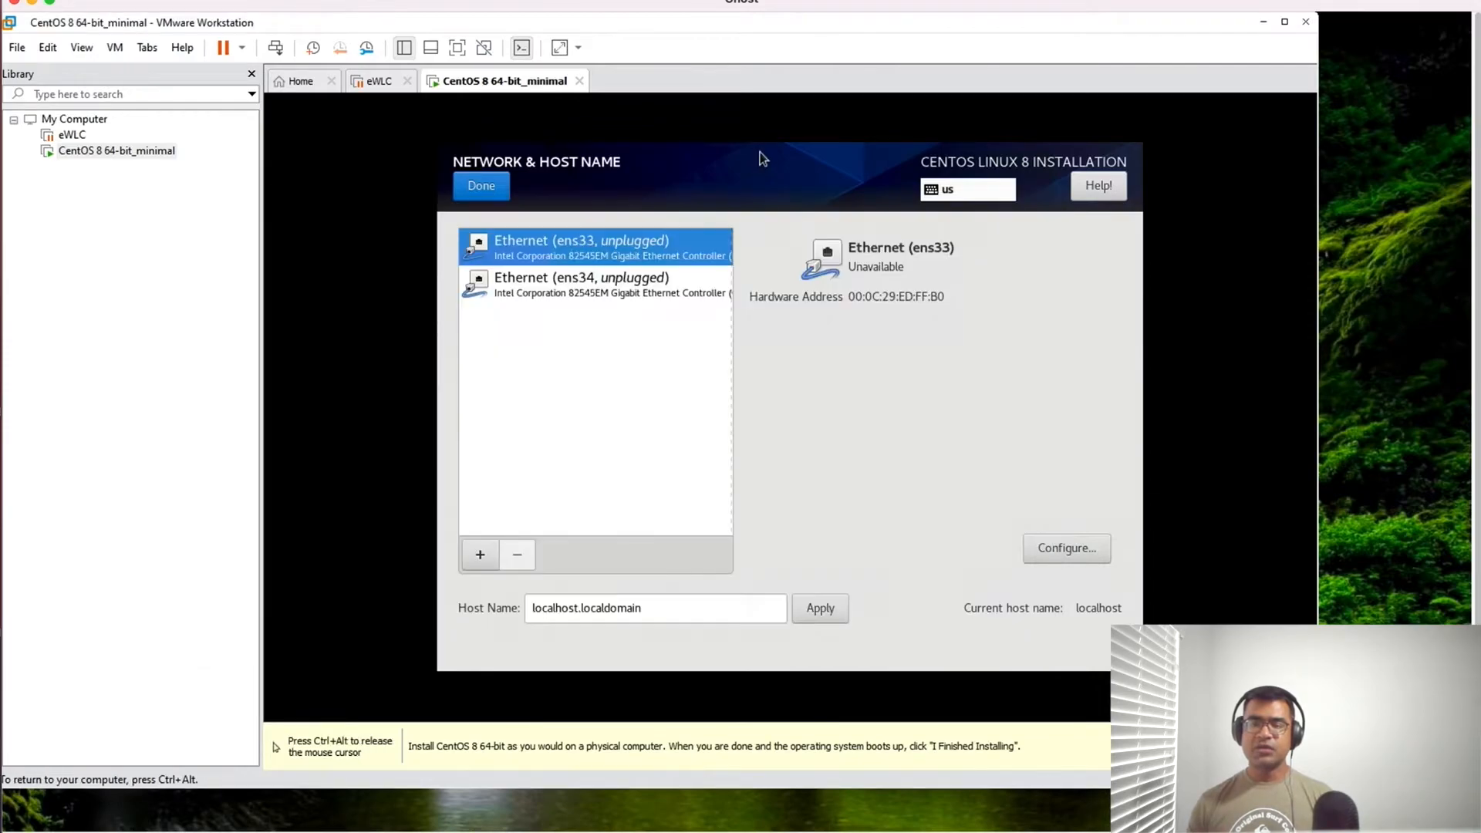
- Return to VMware Workstation, check the hardware addresses of the ens34 and ens33 adapters, and release the pointer from the virtual machine
left_click(754, 159)
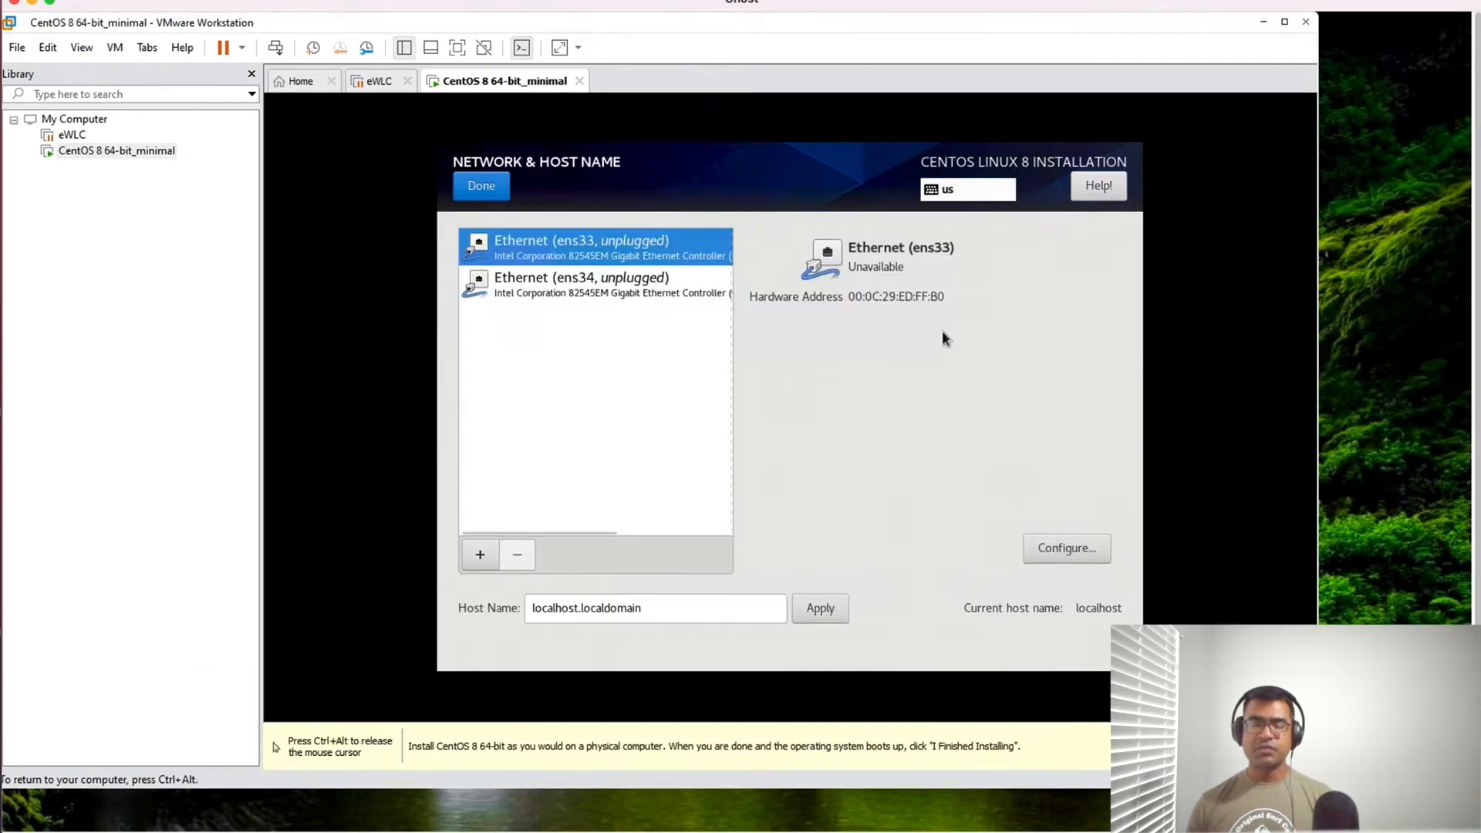
left_click(637, 297)
left_click(609, 249)
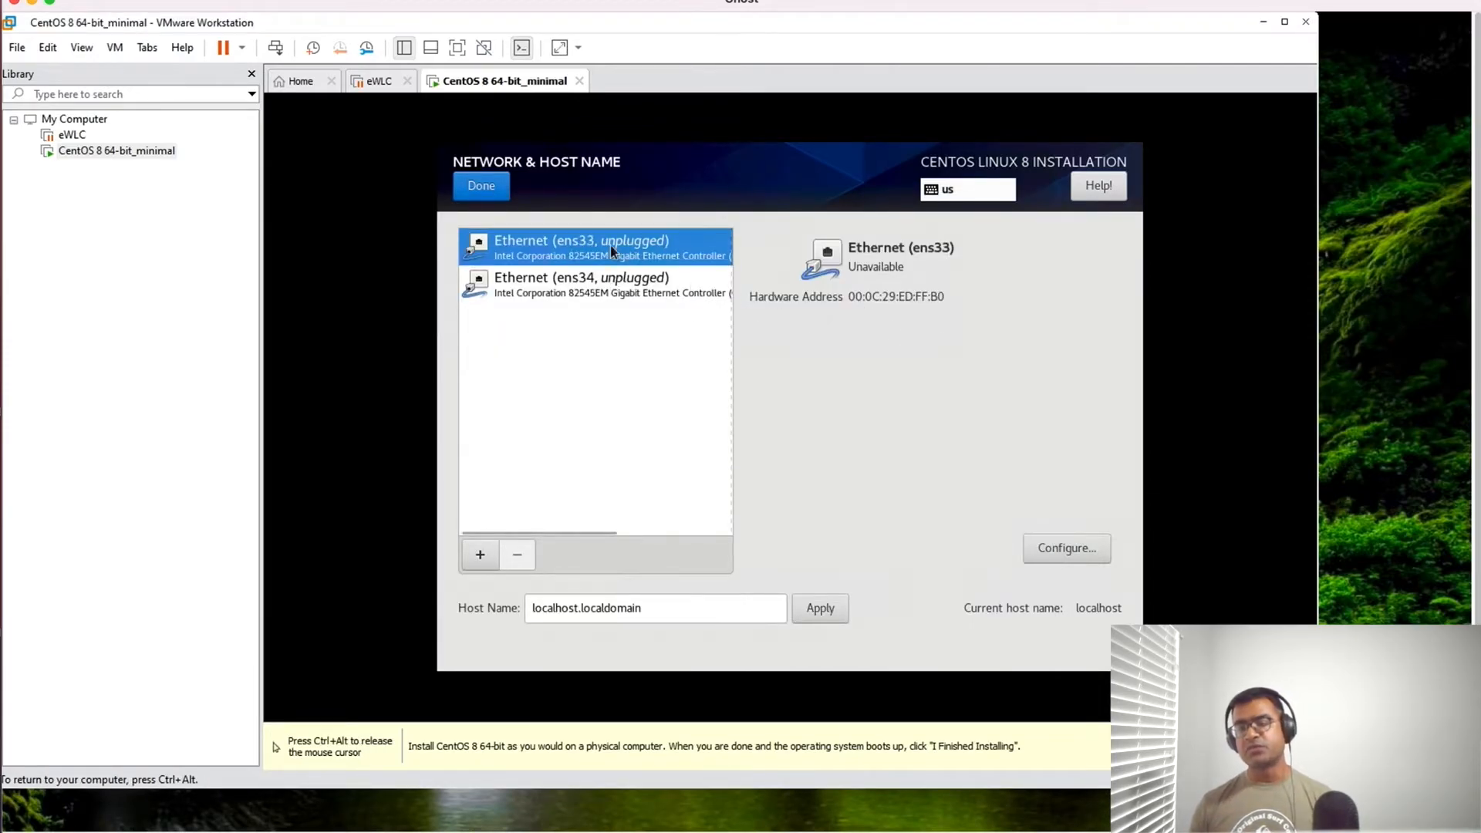
left_click(637, 298)
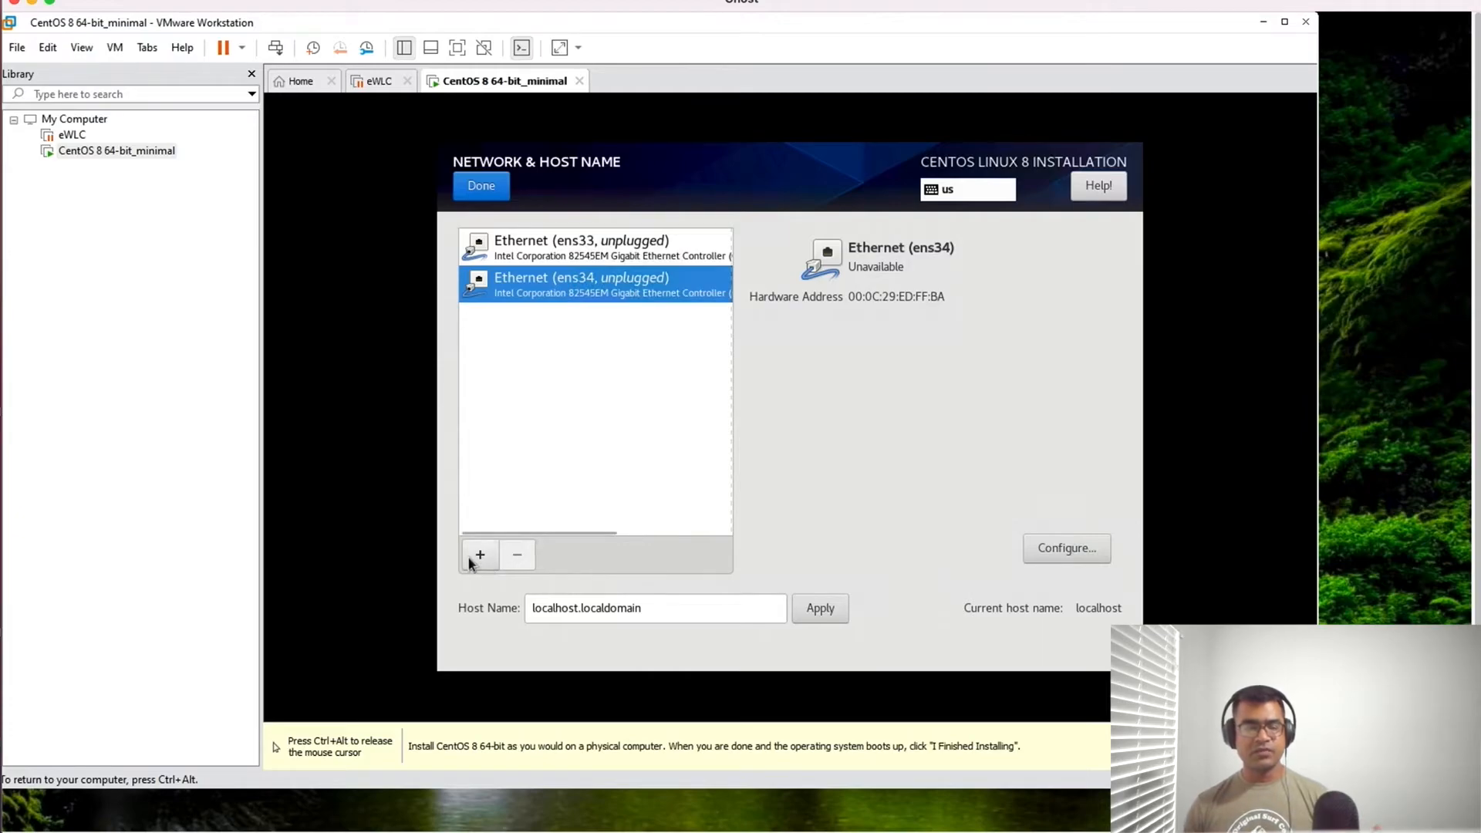
key("ctrl+alt")
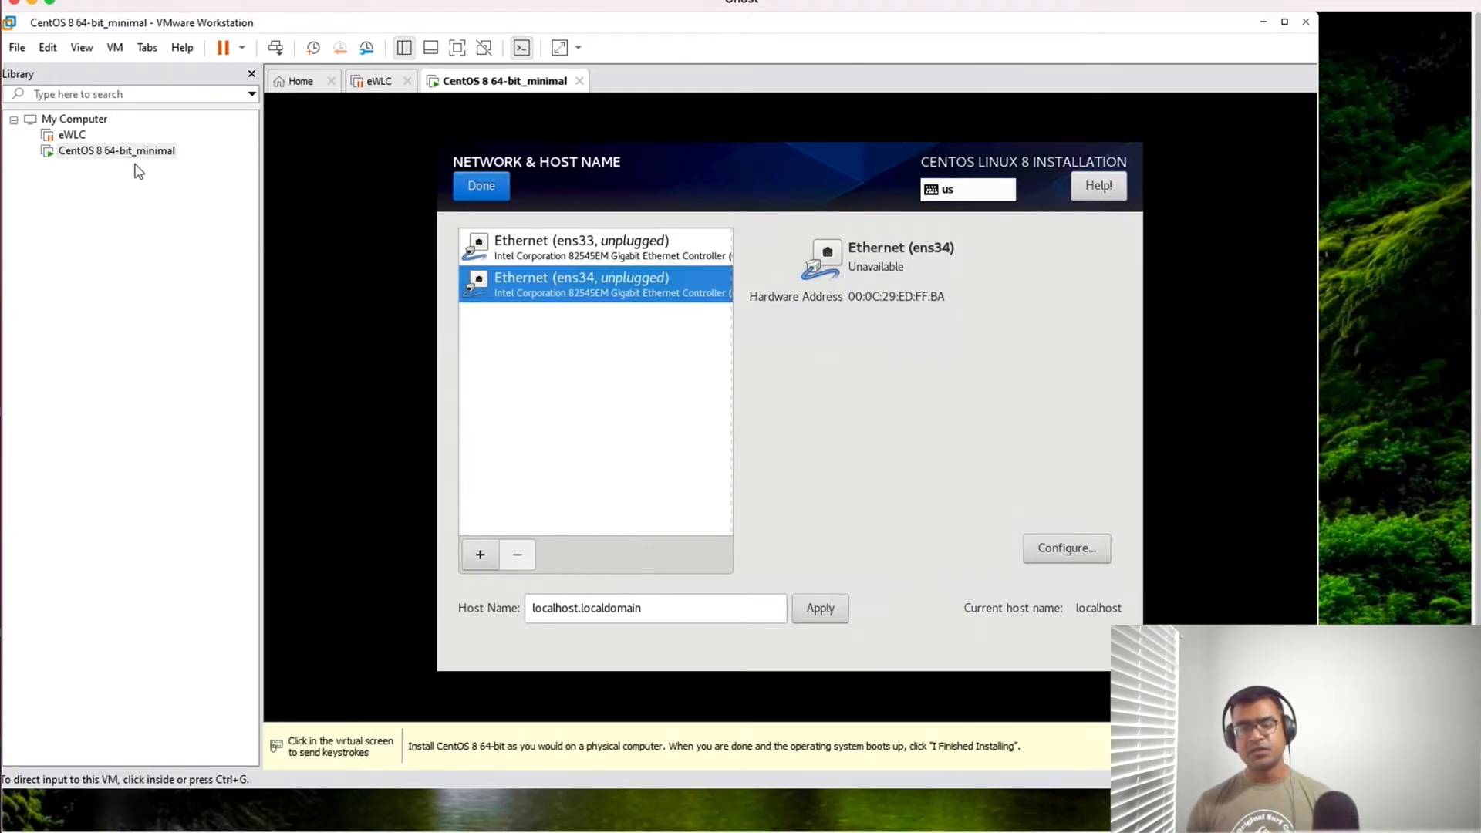
- Set the first network adapter of the CentOS 8 64-bit_minimal virtual machine to a Bridged connection and apply the settings
right_click(157, 150)
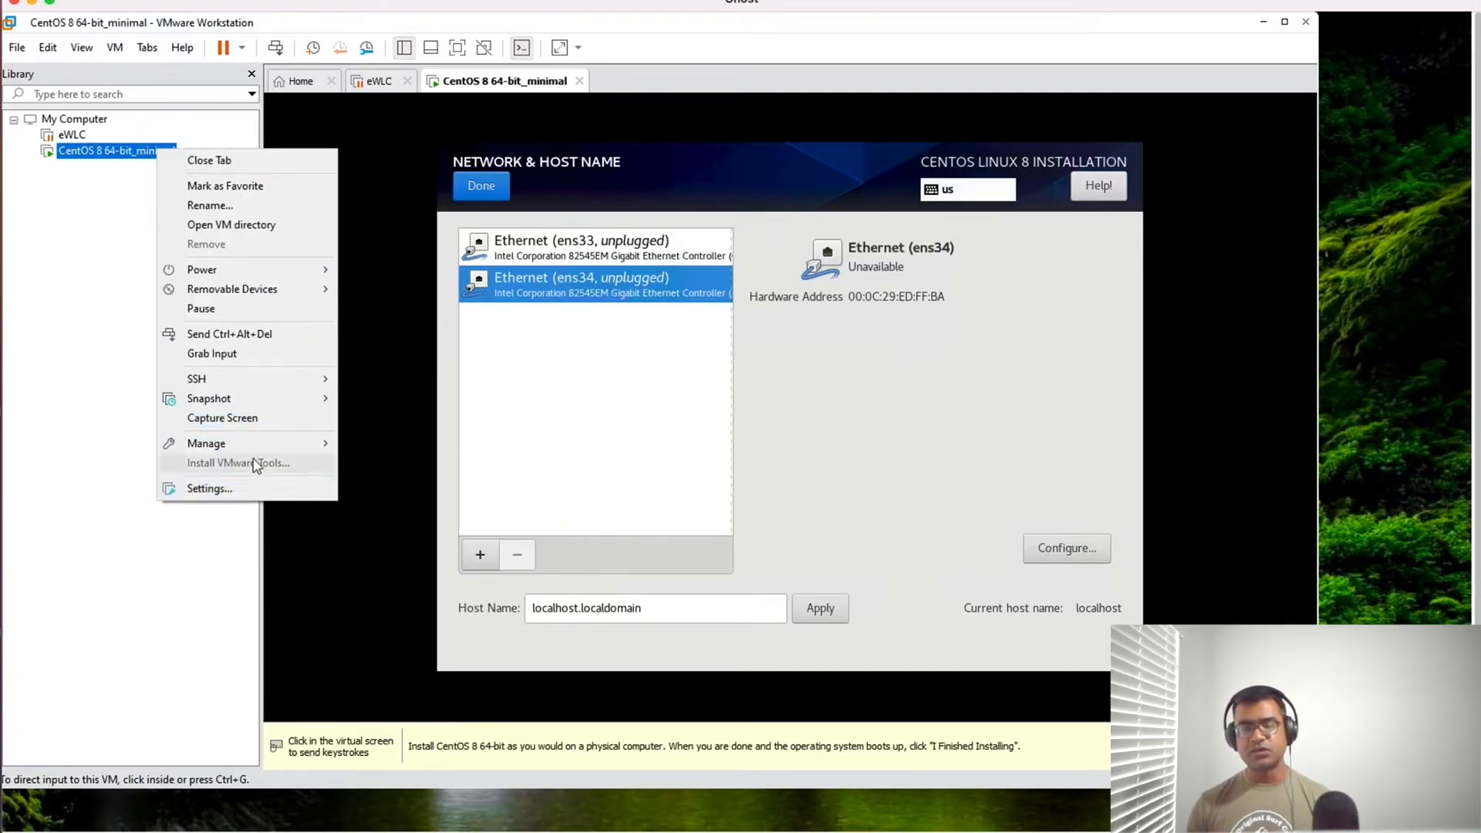
mouse_move(271, 451)
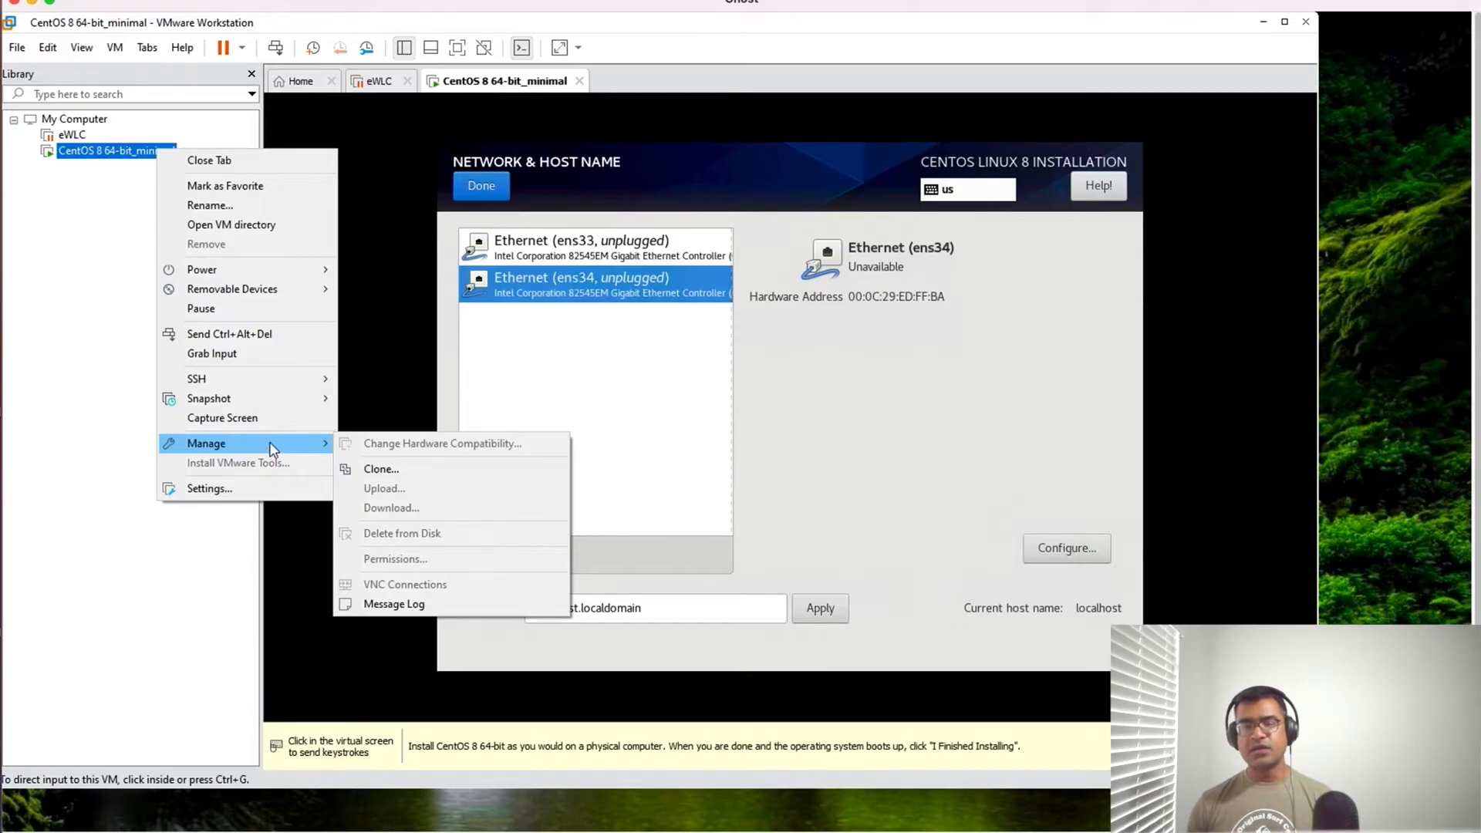
left_click(270, 488)
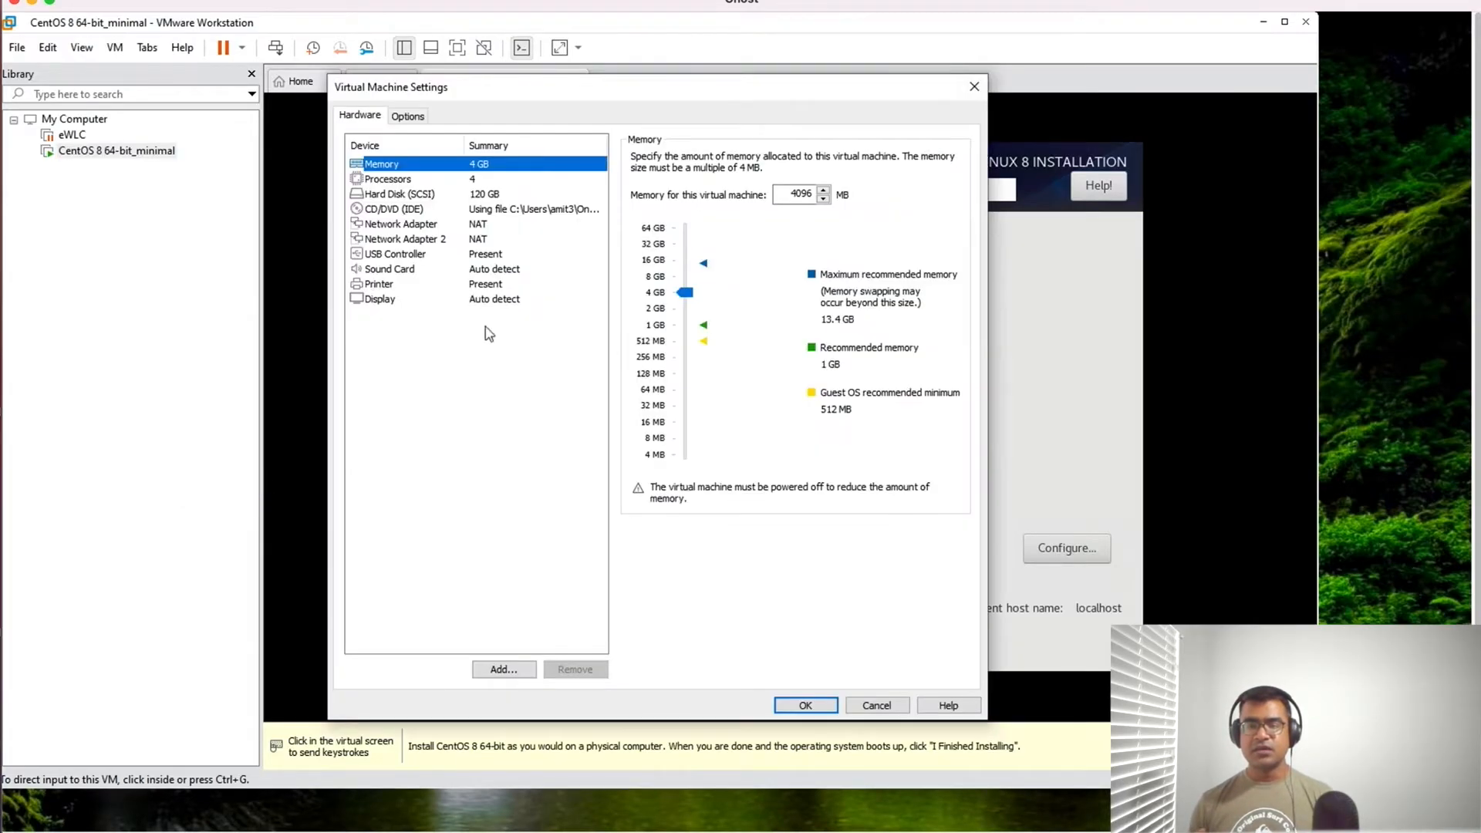
left_click(446, 224)
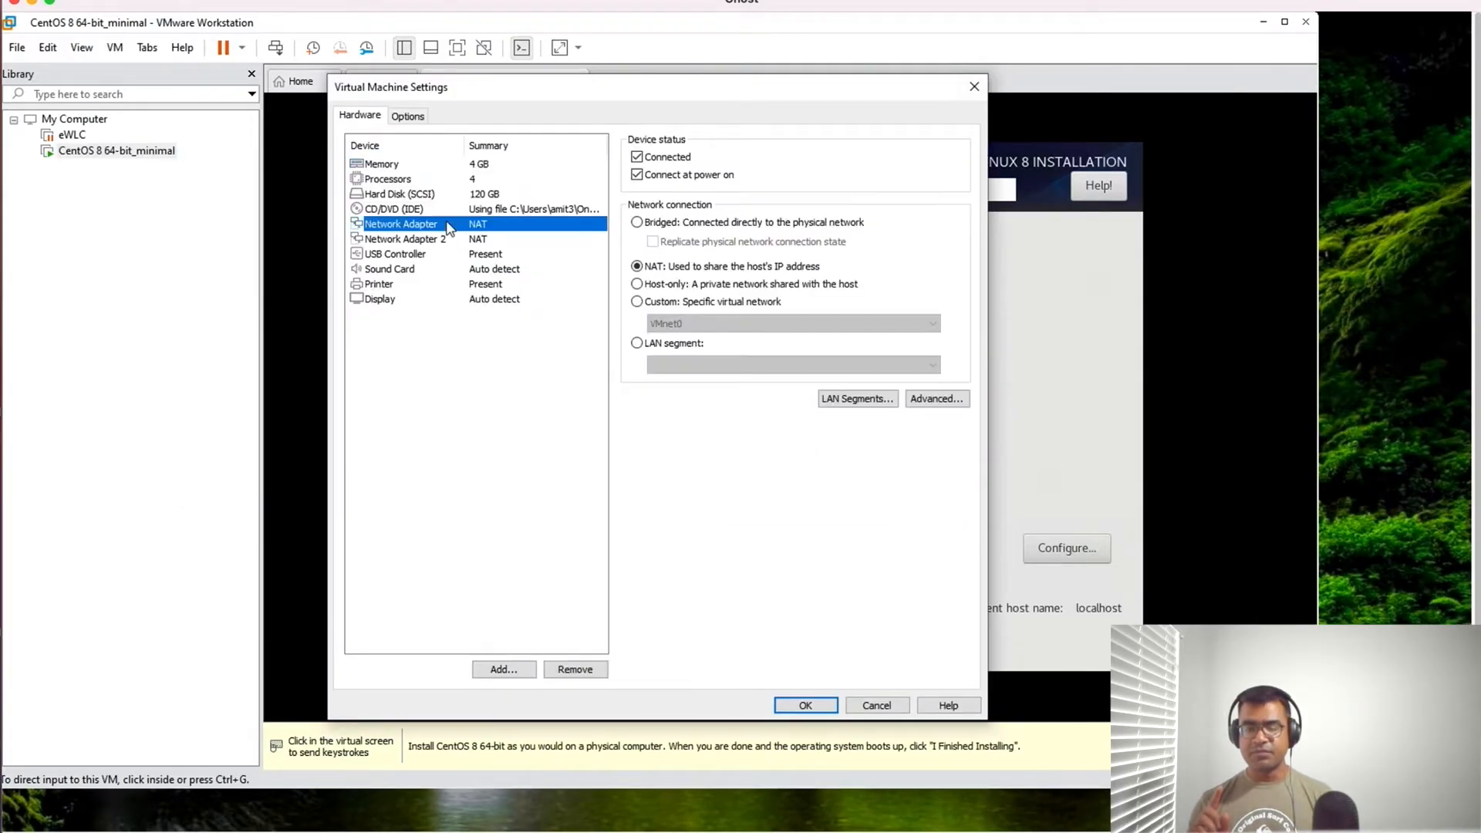
left_click(638, 222)
left_click(823, 705)
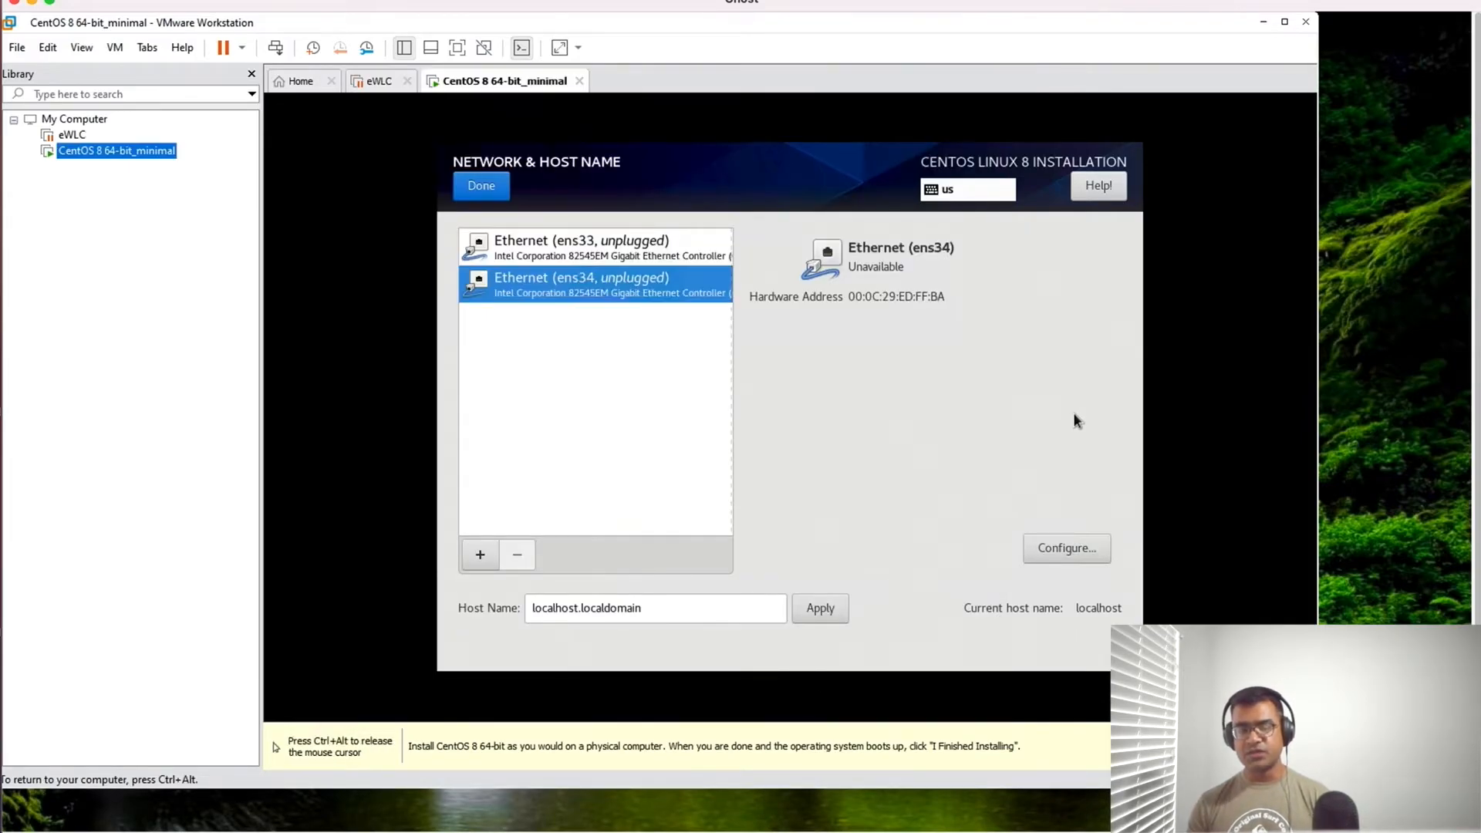
- Check the ens33 adapter in the installer, leave the network settings, and reopen them to refresh the adapter status
left_click(659, 262)
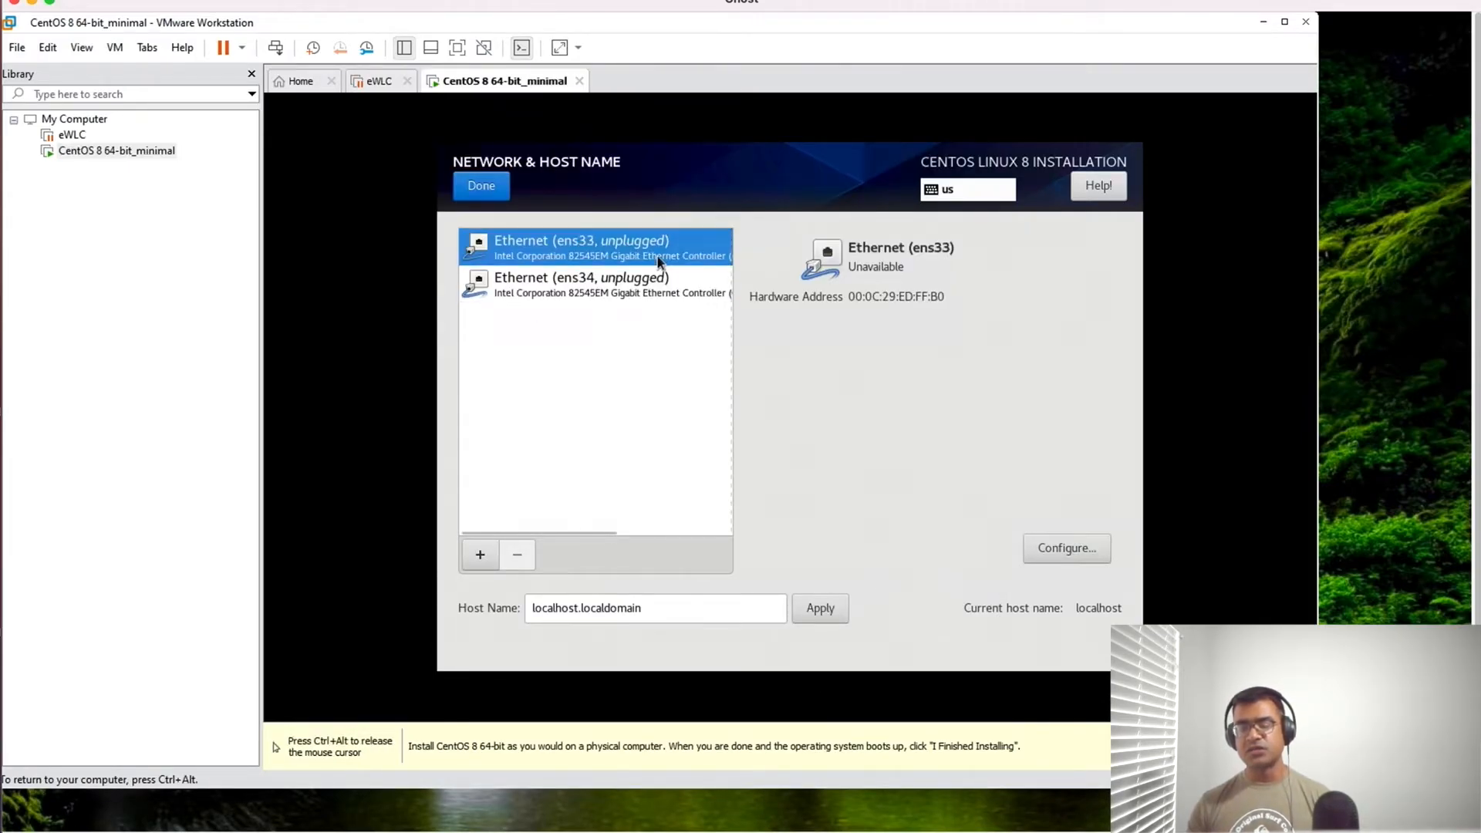
left_click(487, 179)
left_click(1042, 382)
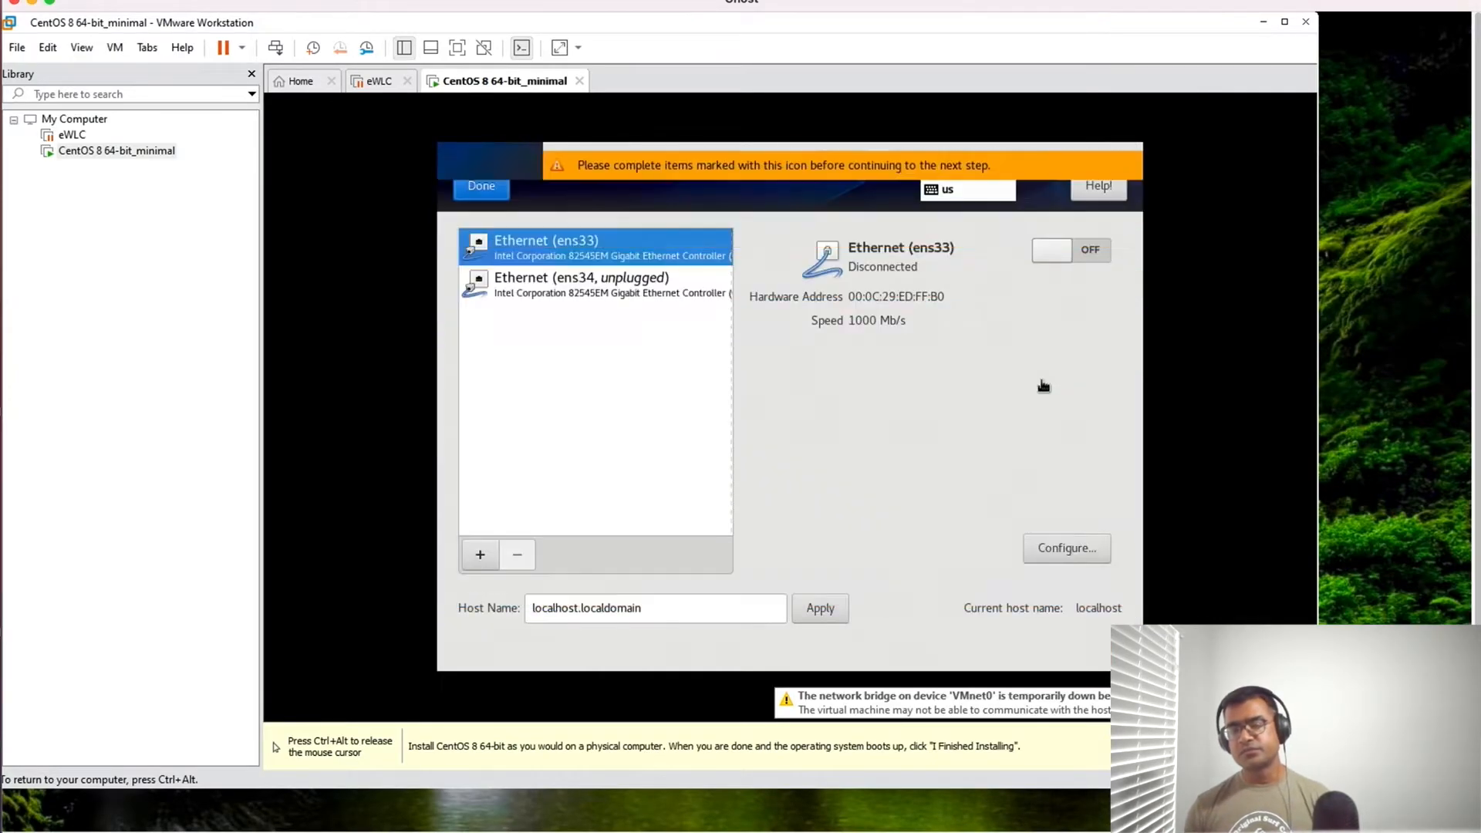
- Compare the ens34 and ens33 adapters, switch the ens33 connection on, and return to the installation summary
left_click(618, 293)
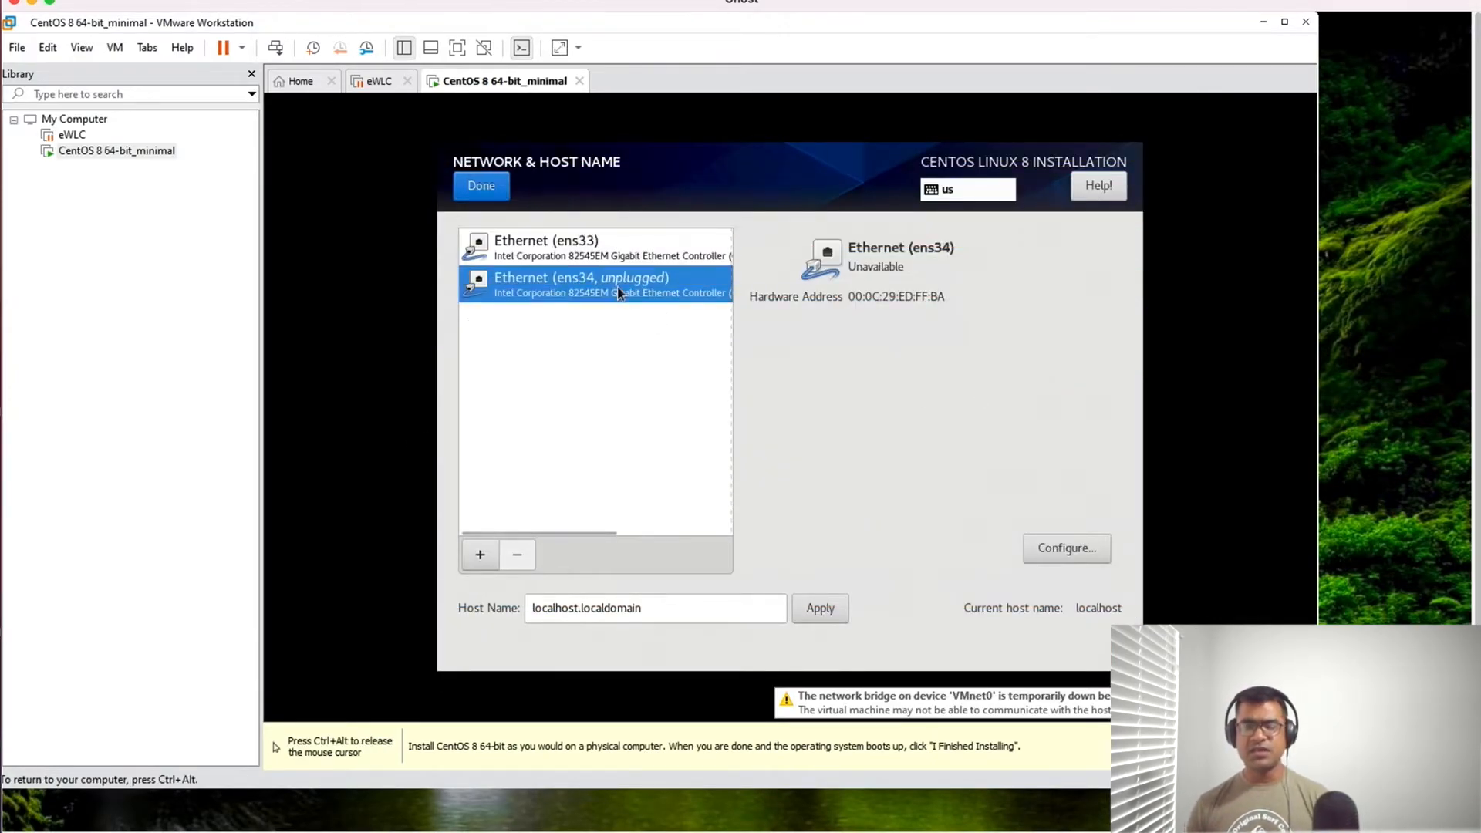
left_click(611, 257)
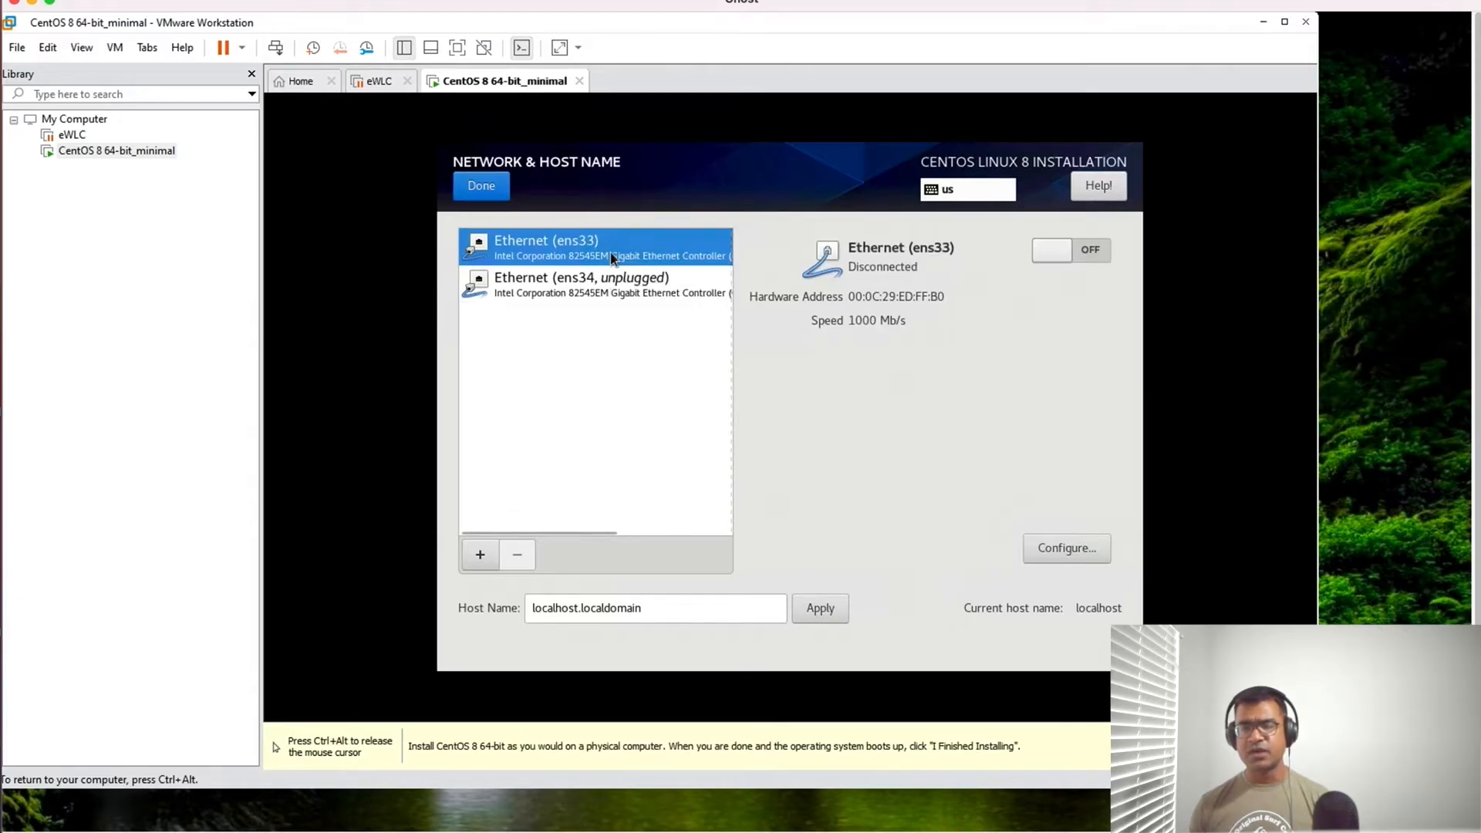
left_click(1094, 253)
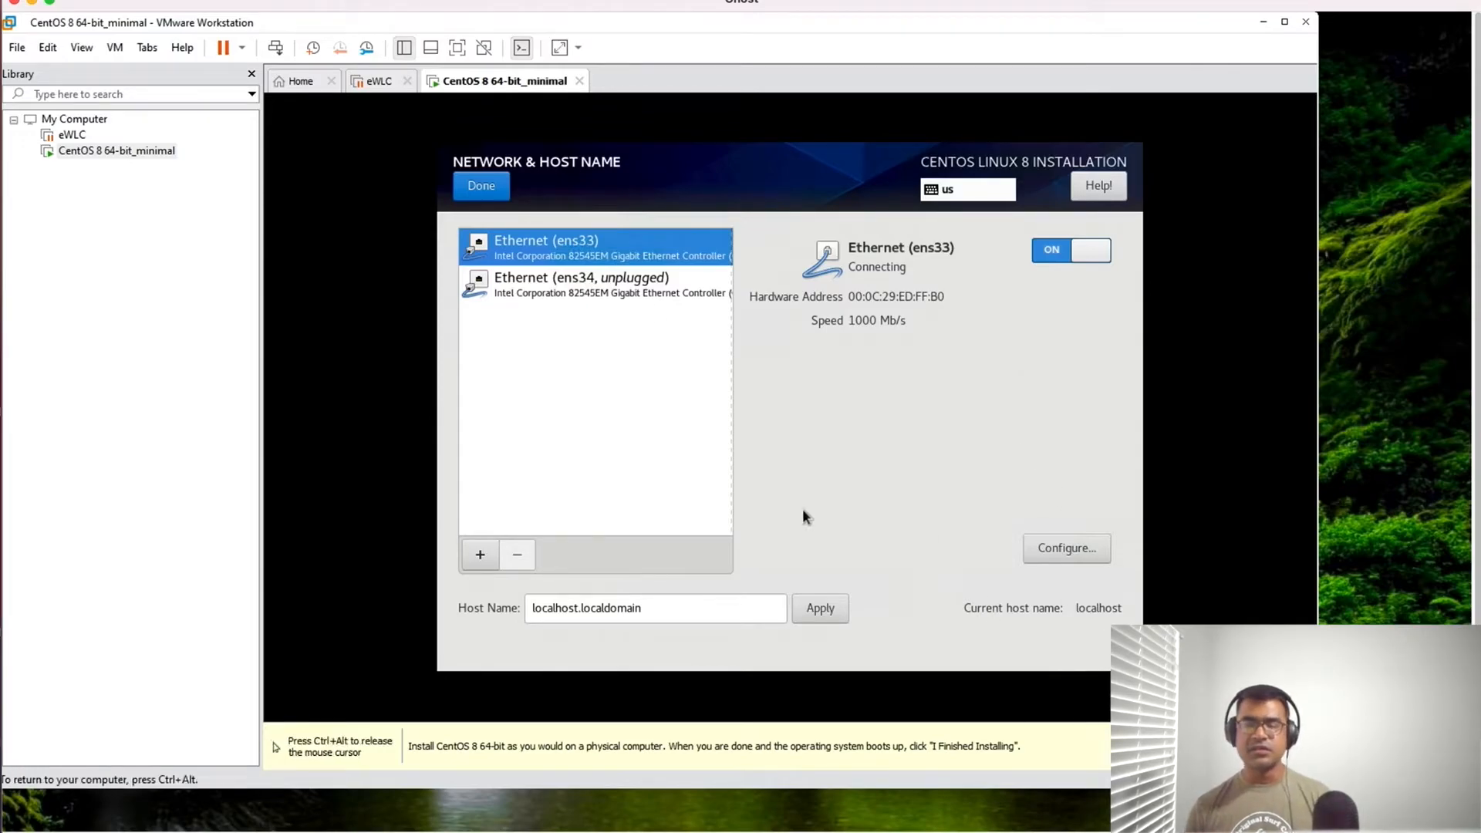
left_click(479, 192)
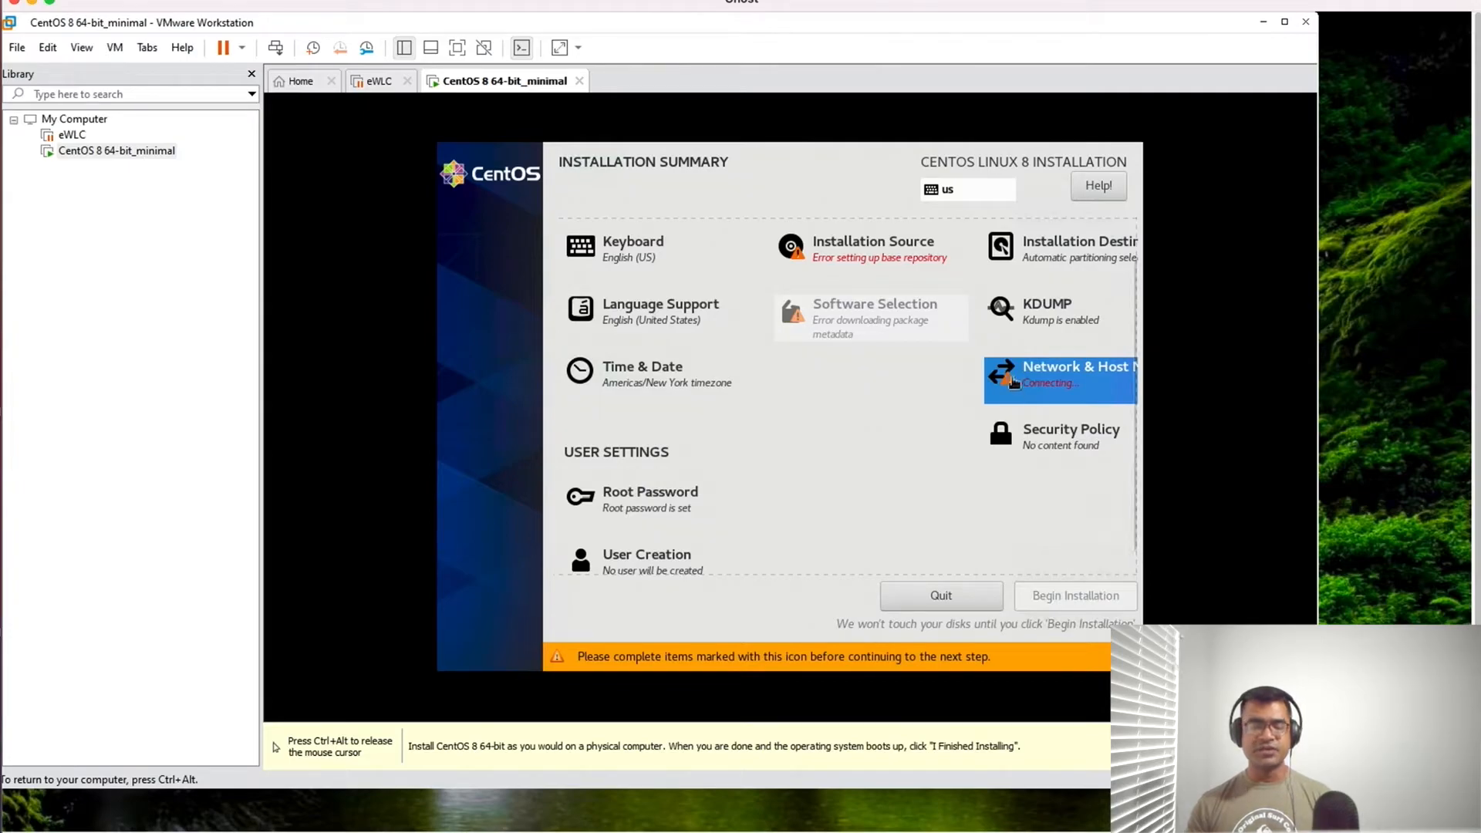
- Add an additional repository to the installation source, look through its protocol choices, and return to the installation summary
left_click(847, 258)
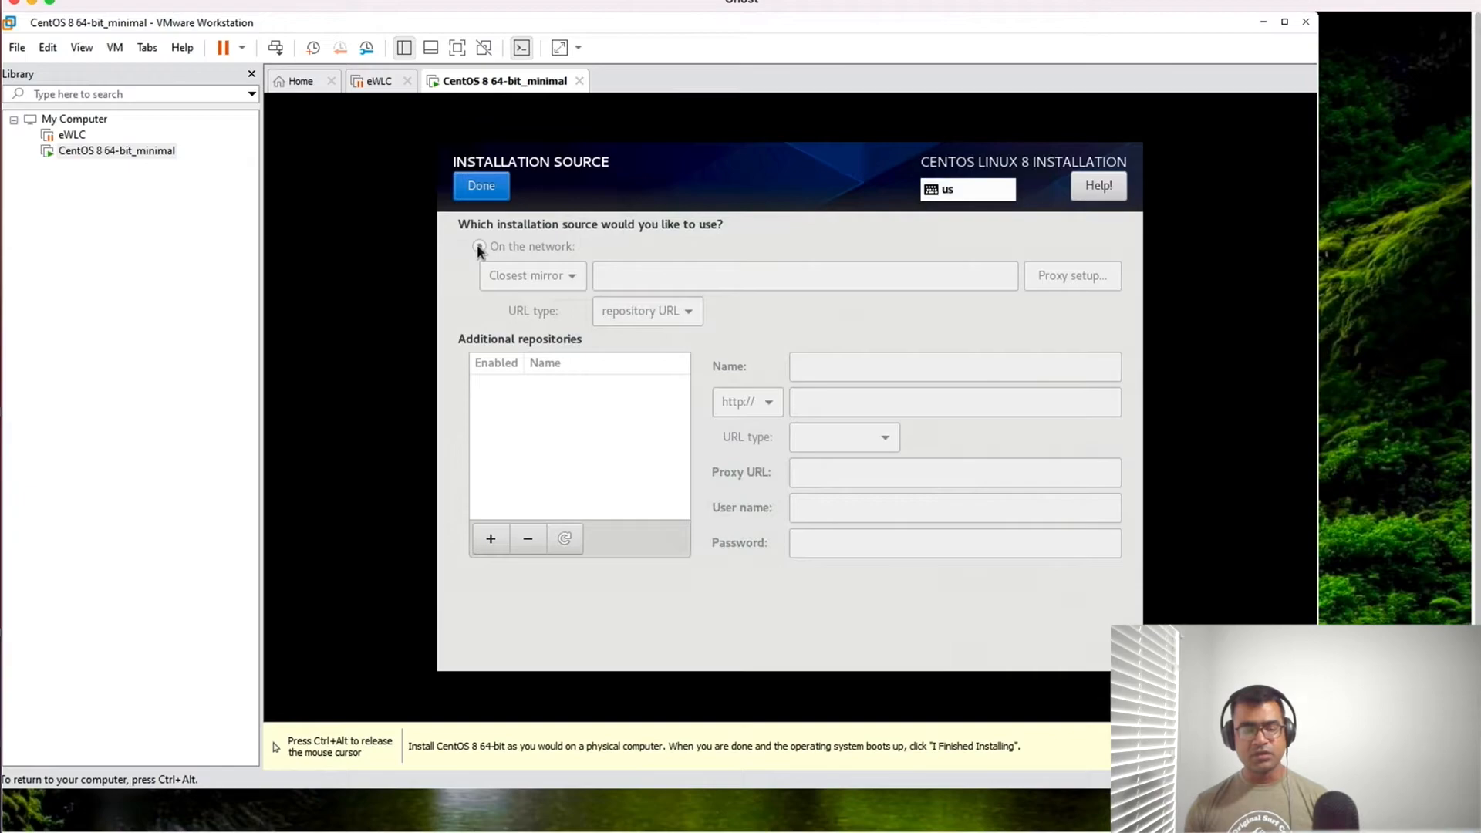
left_click(491, 538)
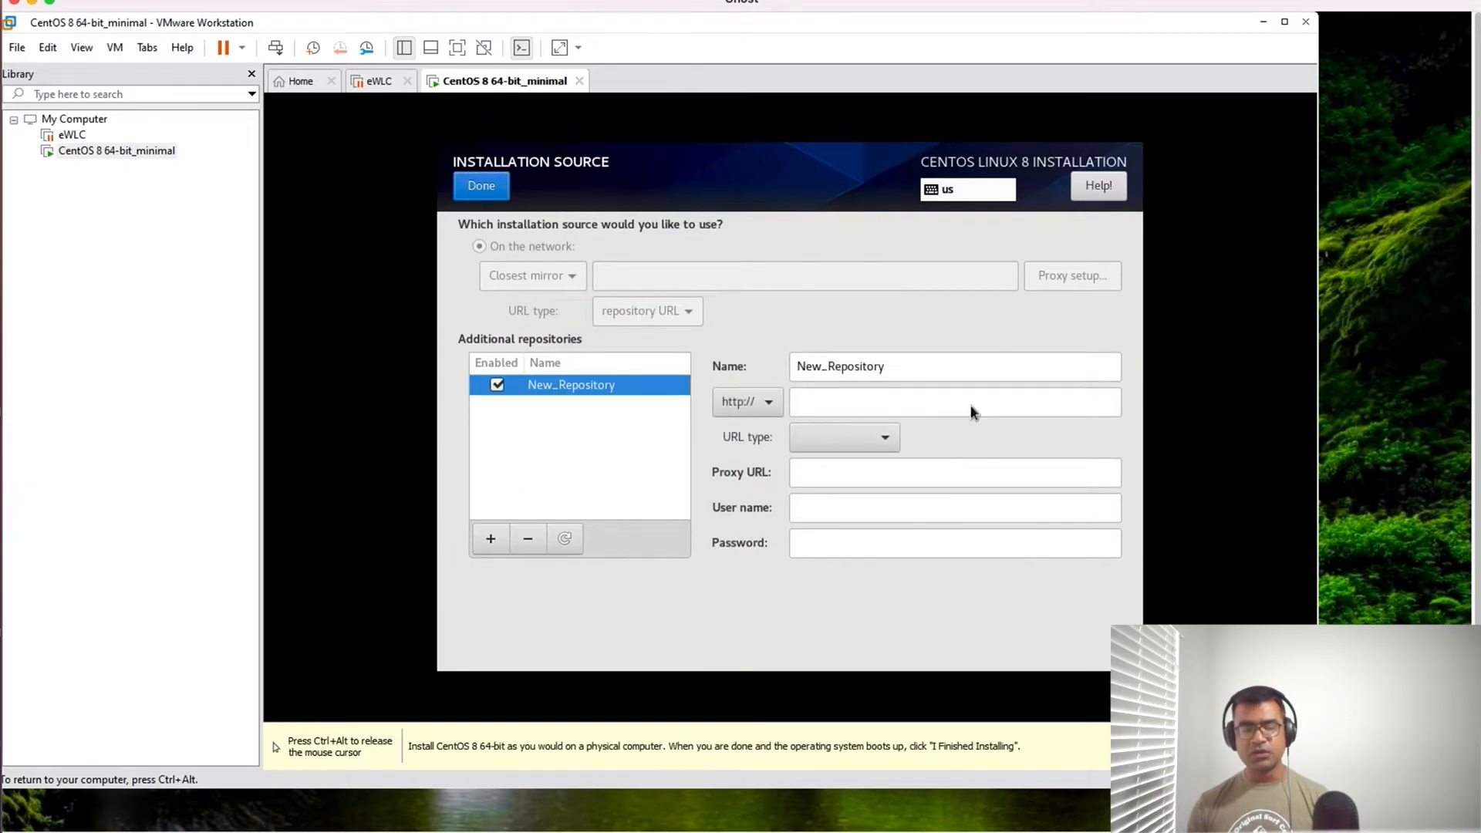
left_click(775, 411)
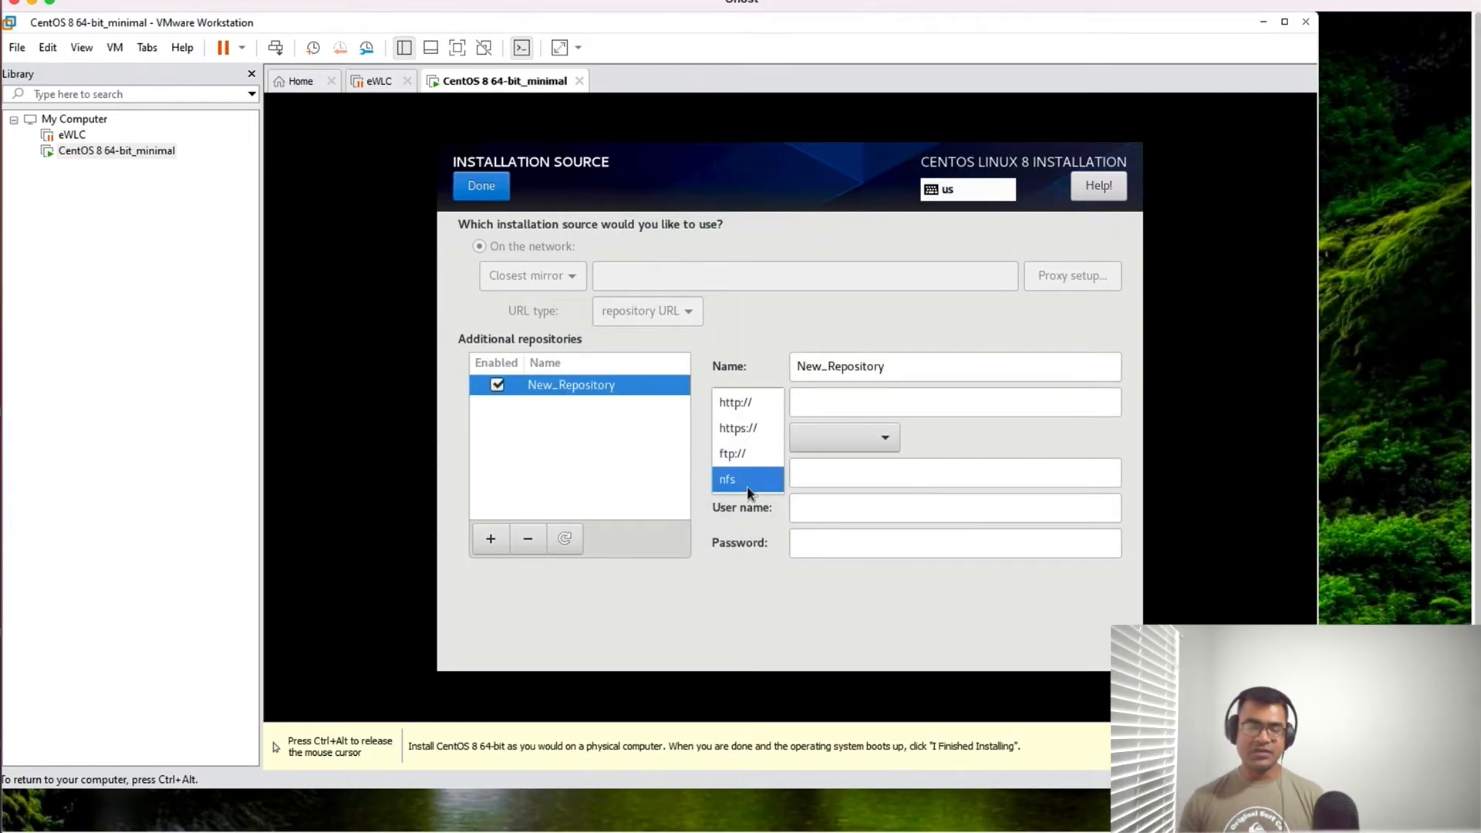
left_click(793, 318)
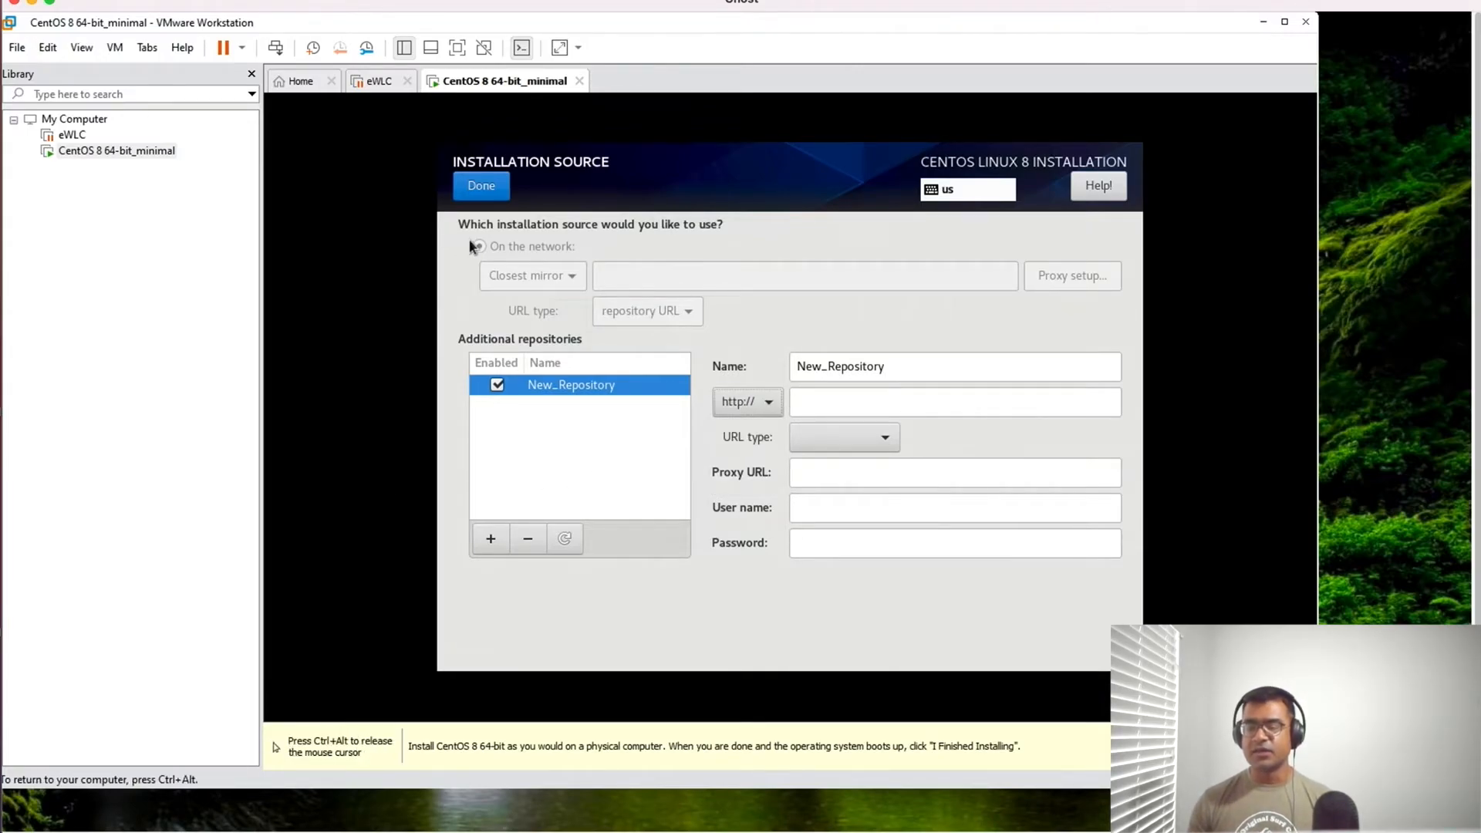
left_click(476, 189)
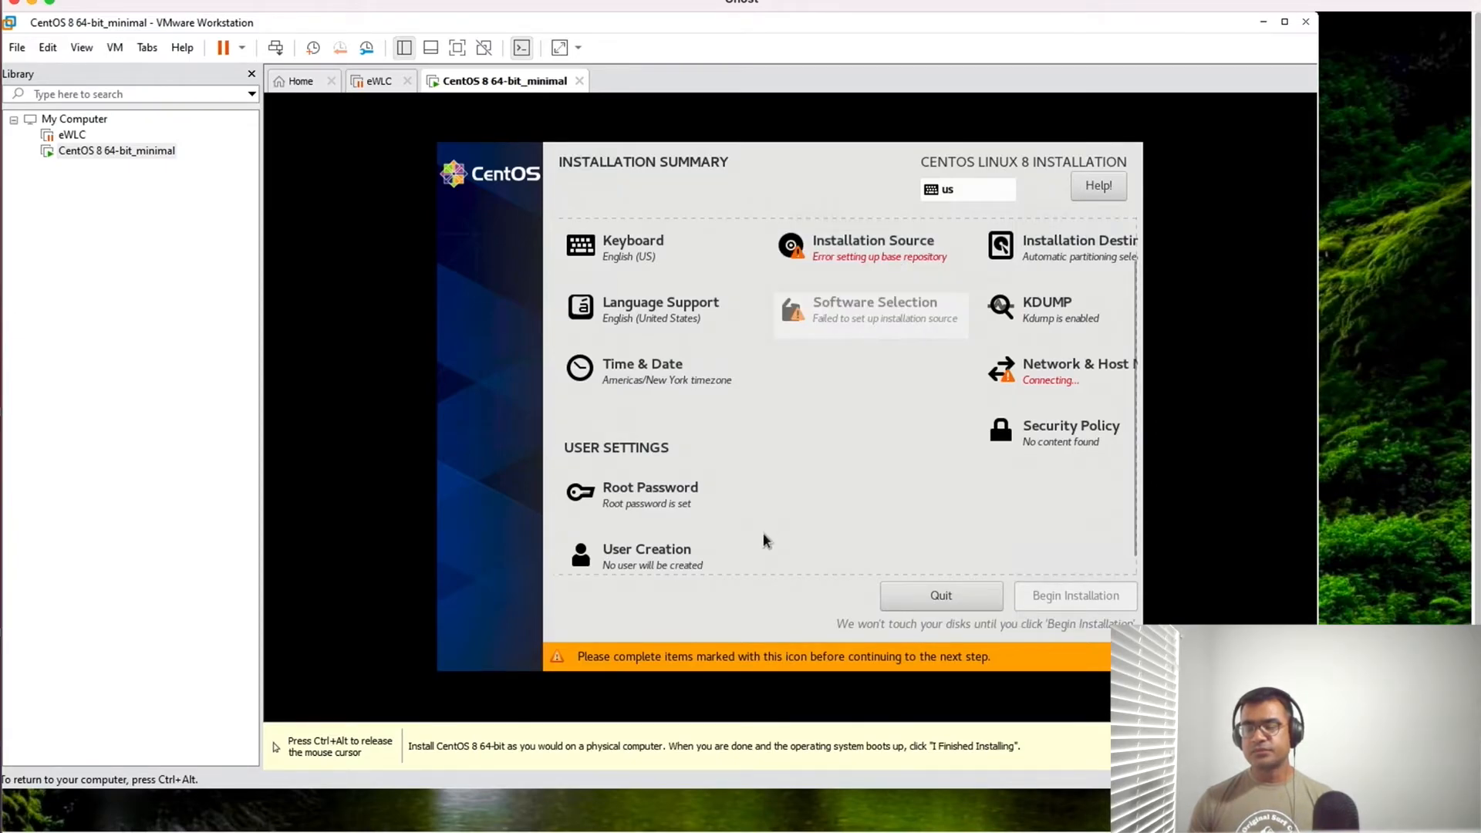
- Review the Ethernet, General and IPv4 settings of the ens33 connection in the network configuration and save the connection
left_click(1071, 372)
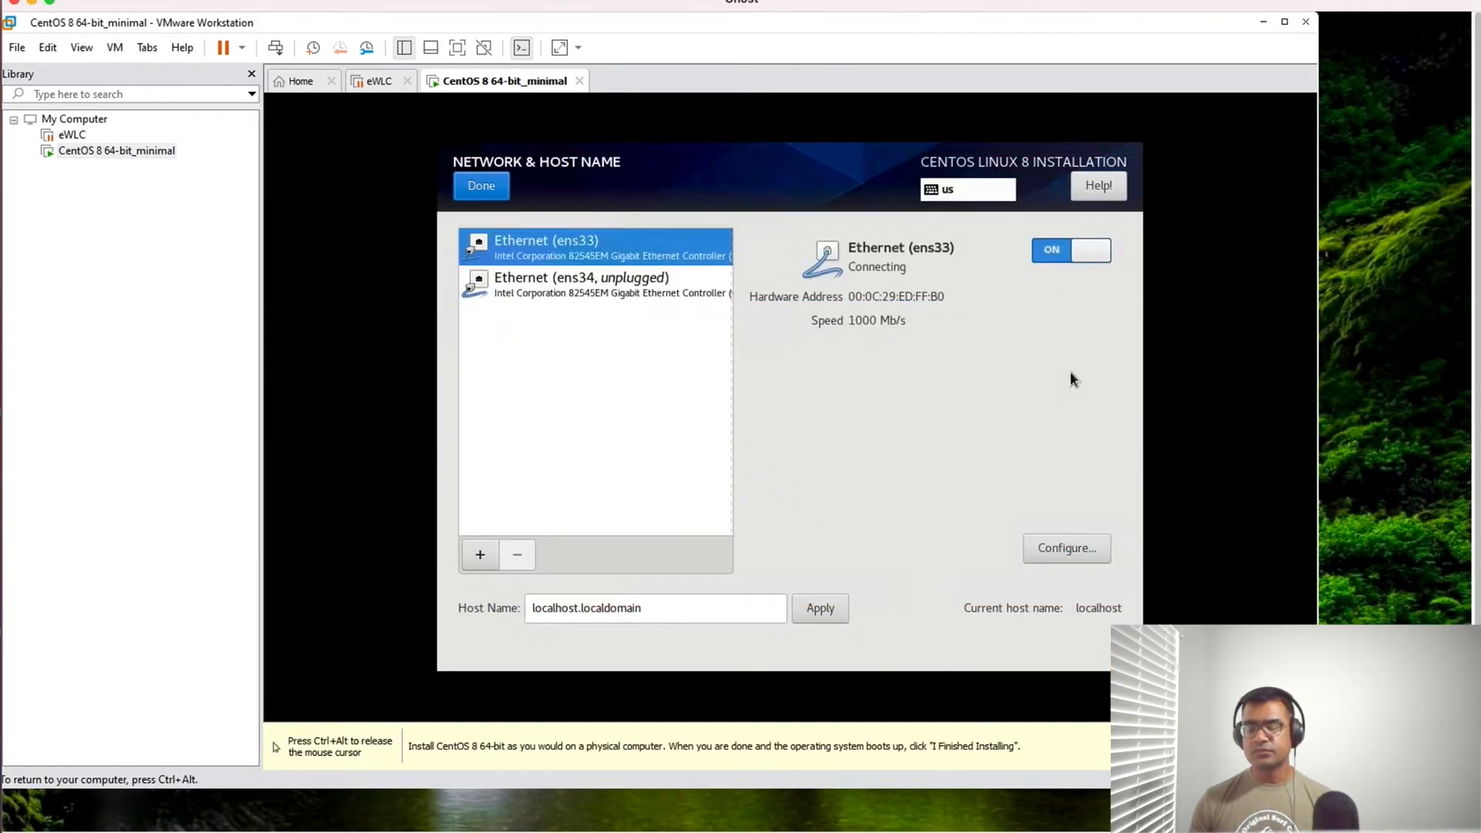
left_click(1061, 553)
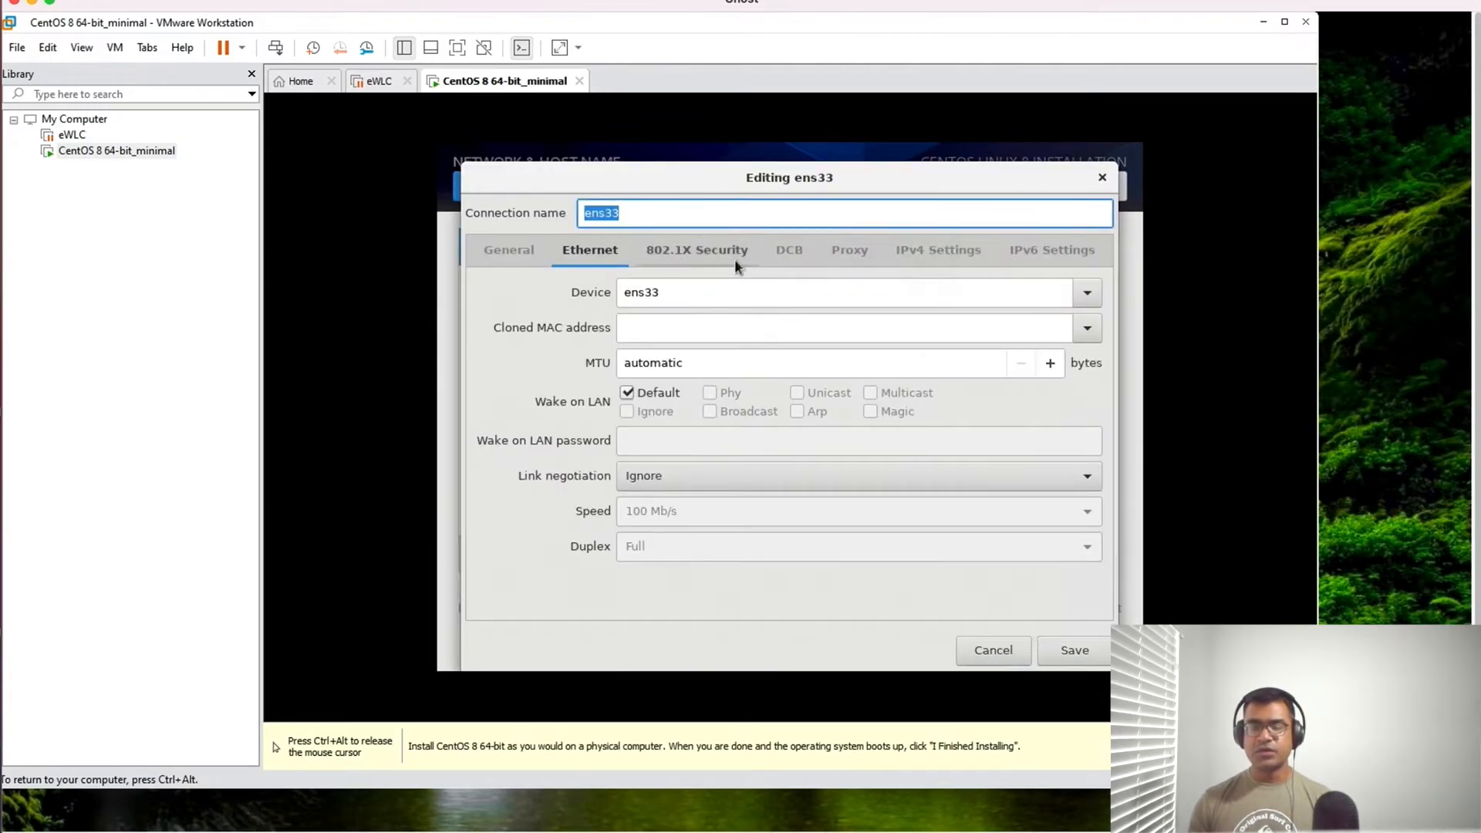
left_click(939, 256)
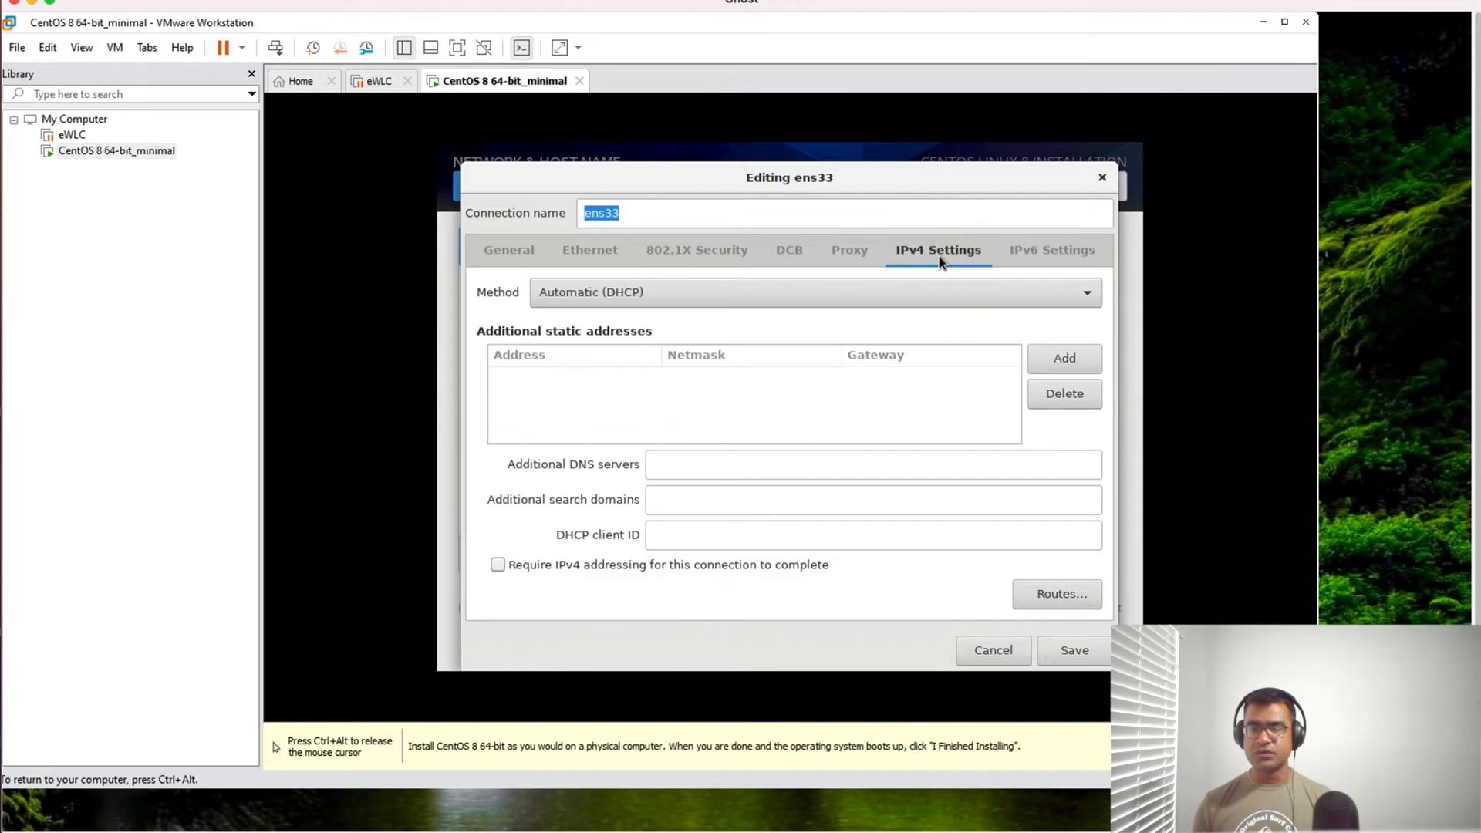
left_click(516, 252)
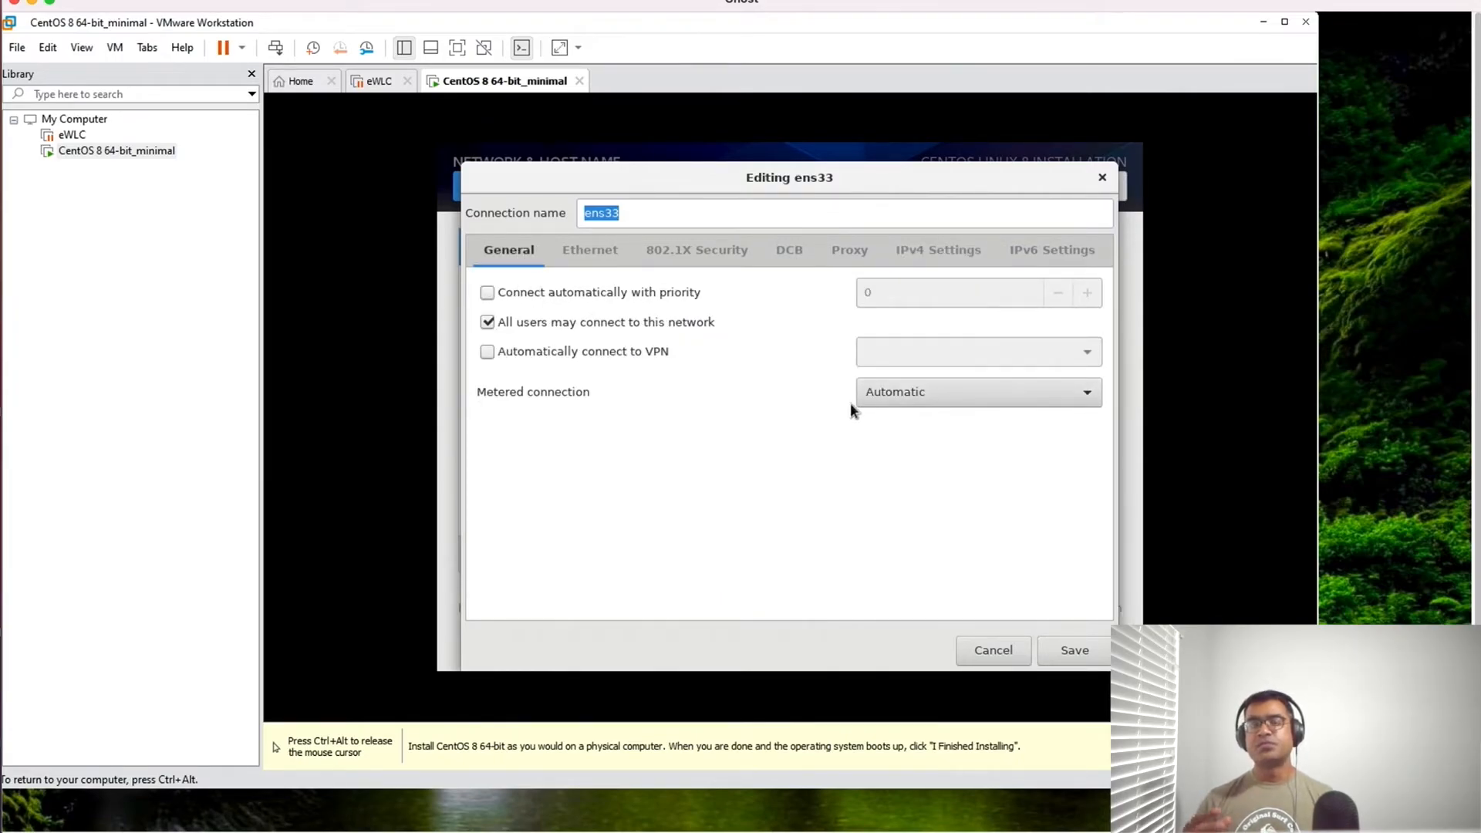
left_click(953, 262)
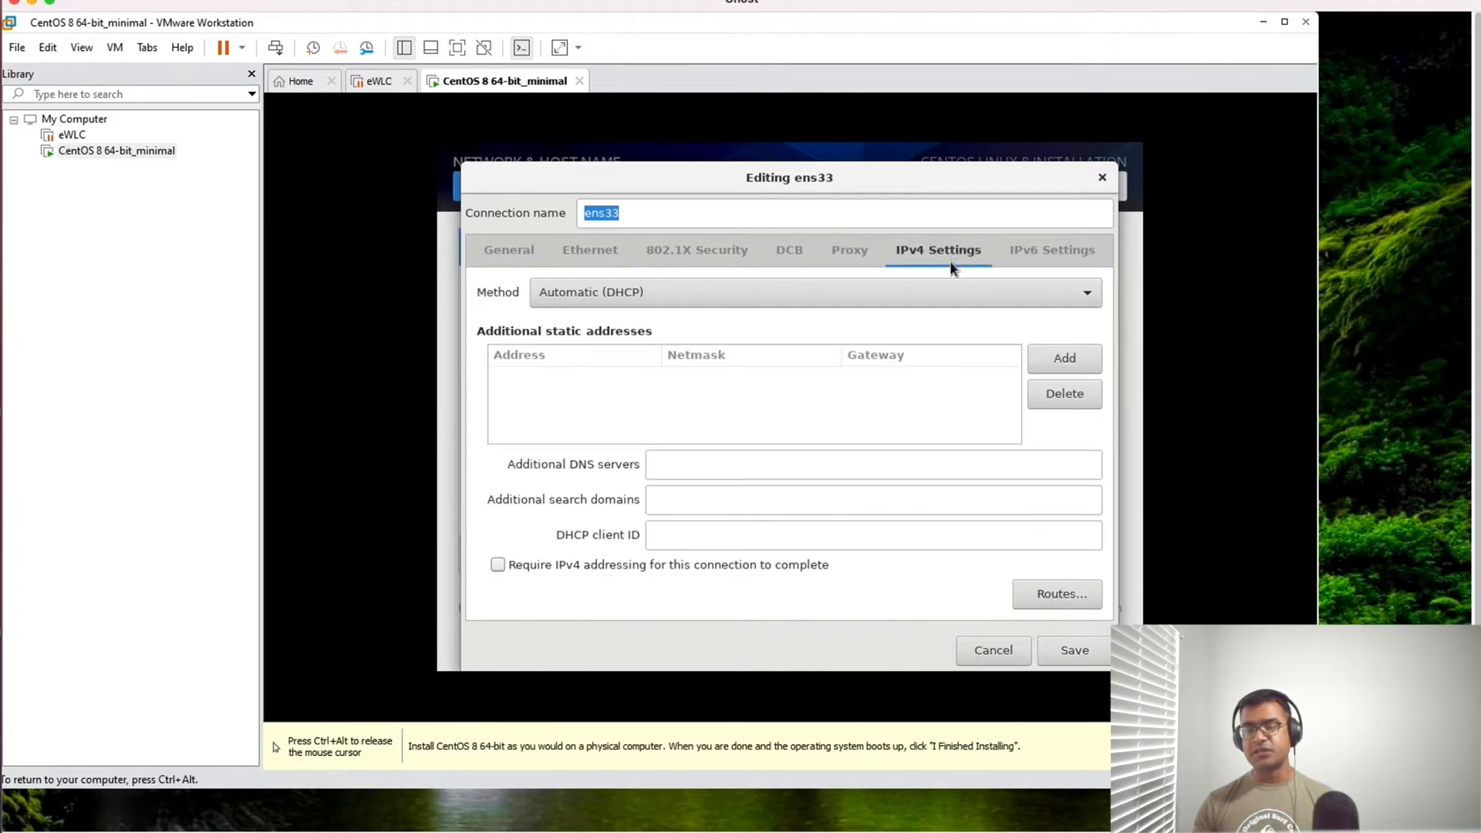
left_click(1058, 651)
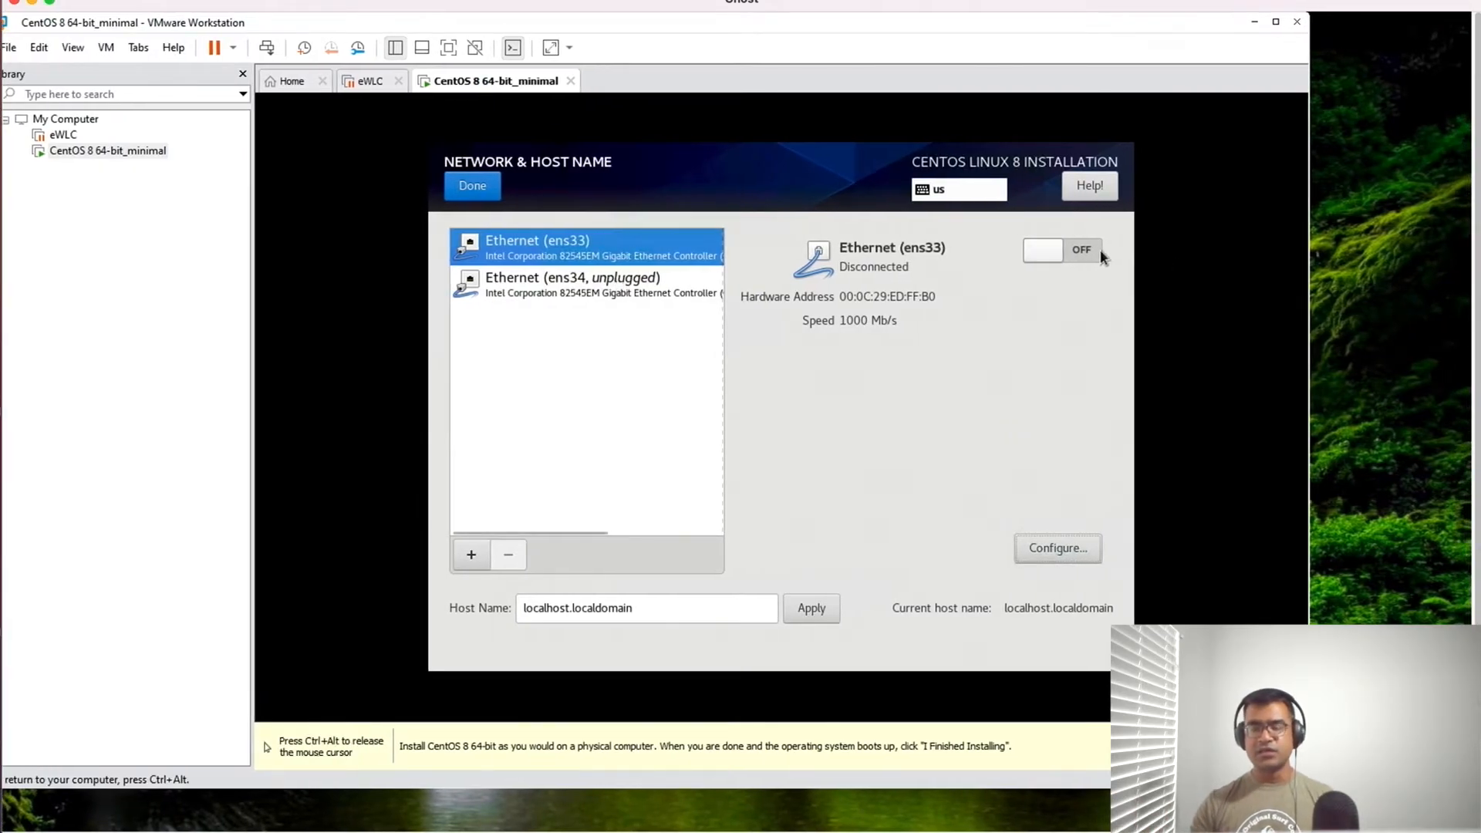
- Switch the ens33 connection on in the network settings and return to the installation summary
left_click(1095, 250)
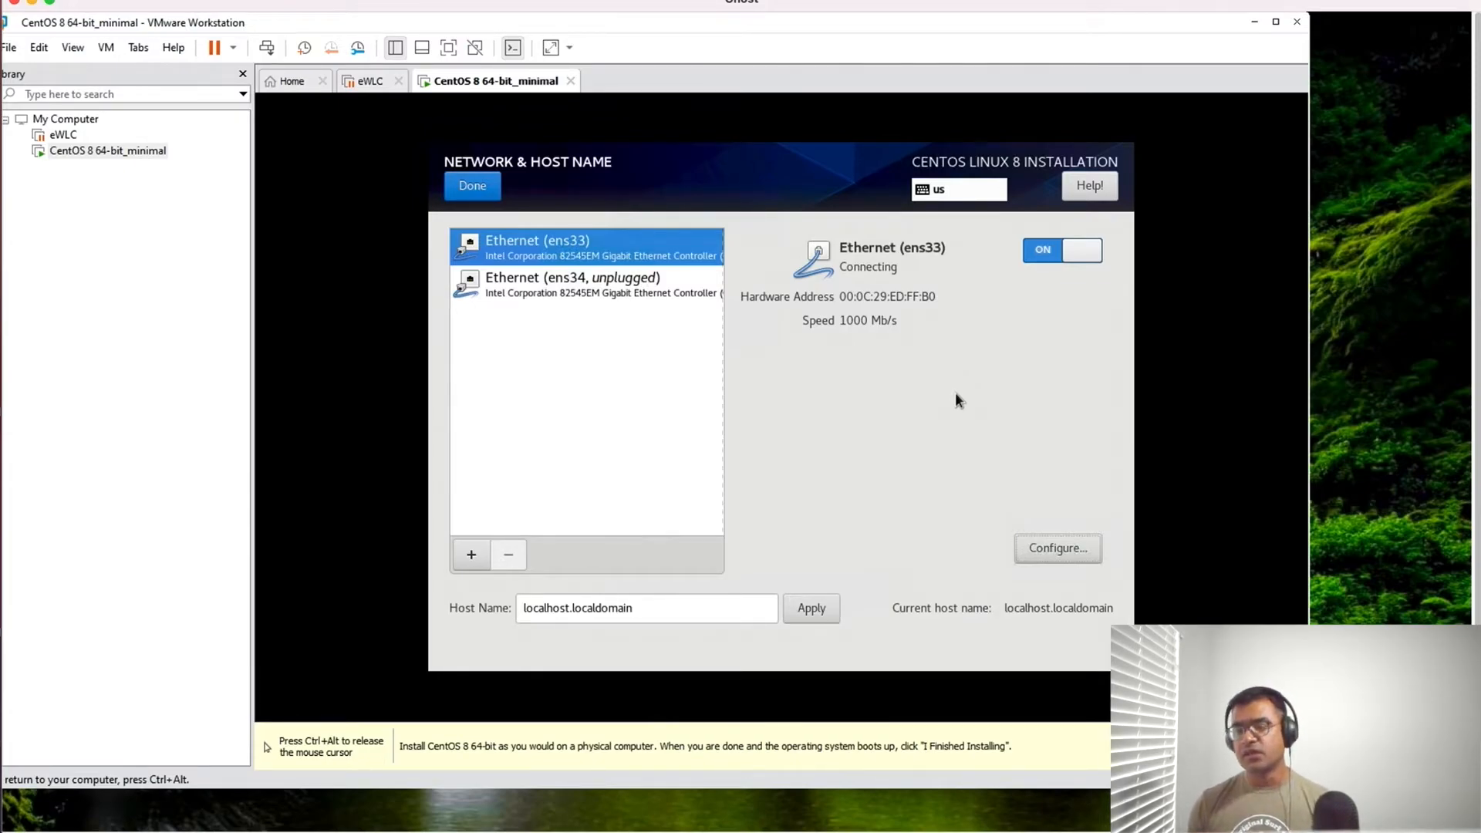
key("ctrl+alt")
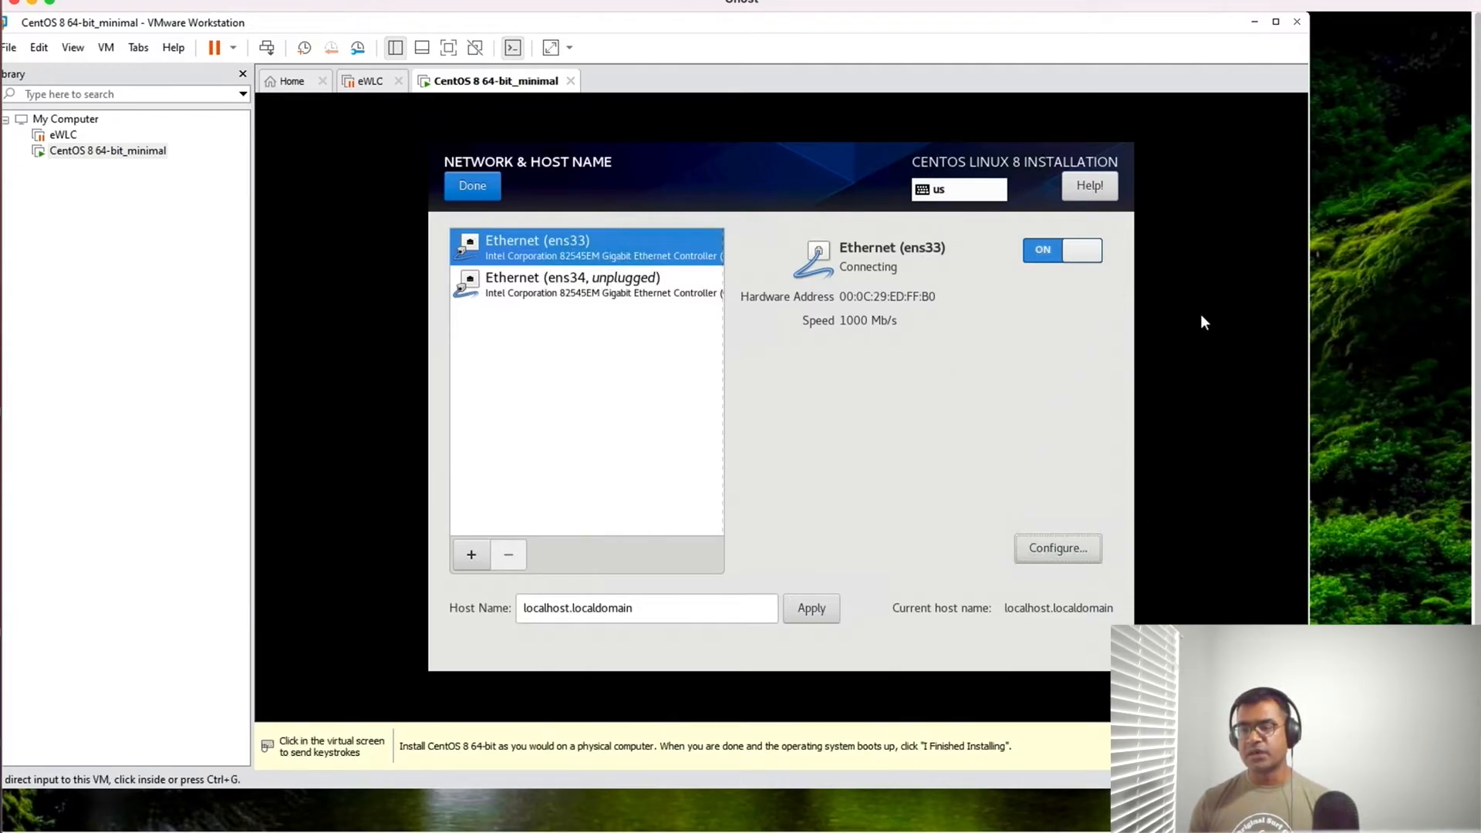
left_click(484, 184)
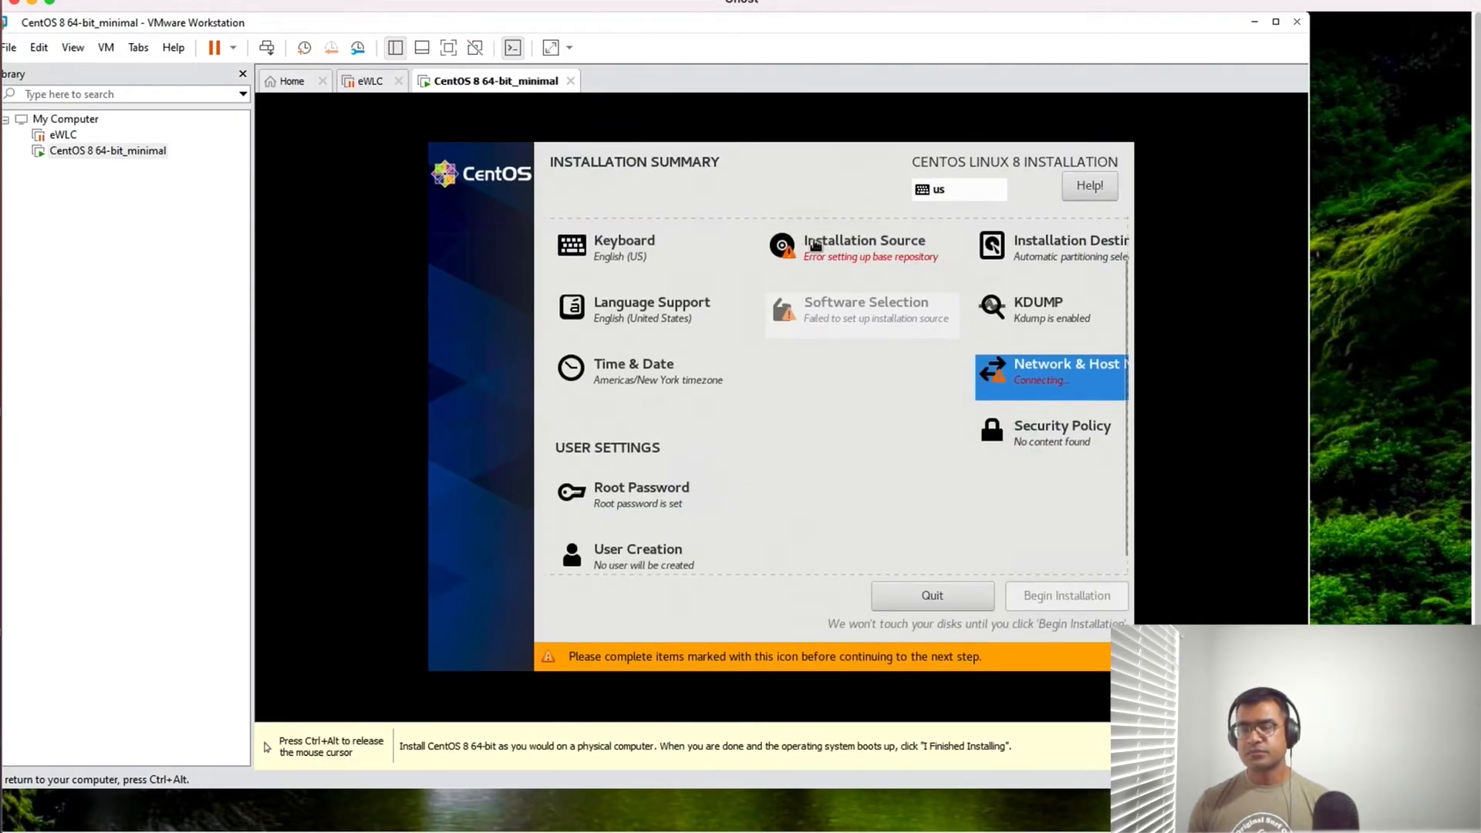
- Remove New_Repository from the additional repositories of the installation source and leave the source settings
left_click(811, 243)
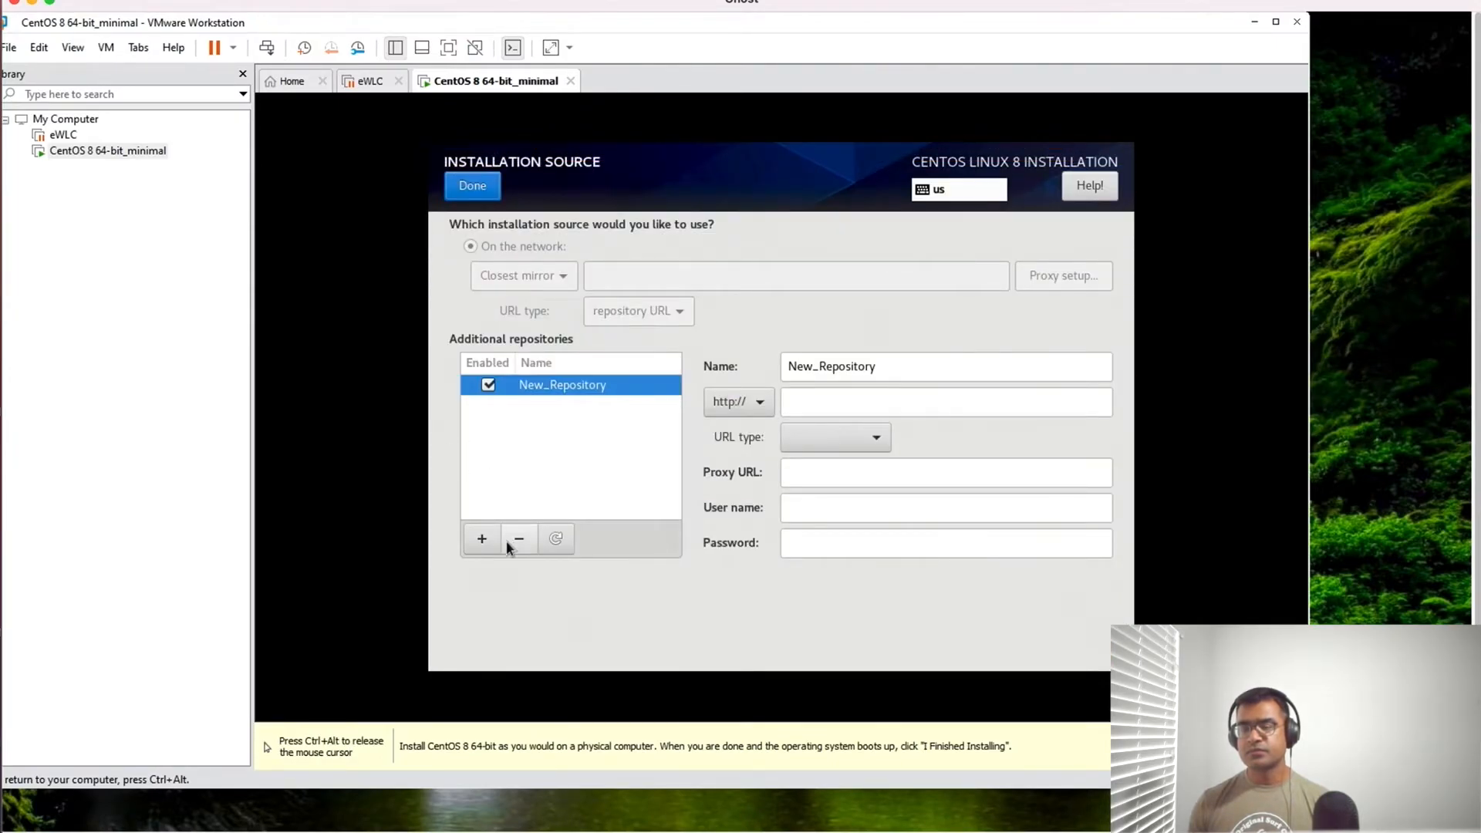
left_click(517, 540)
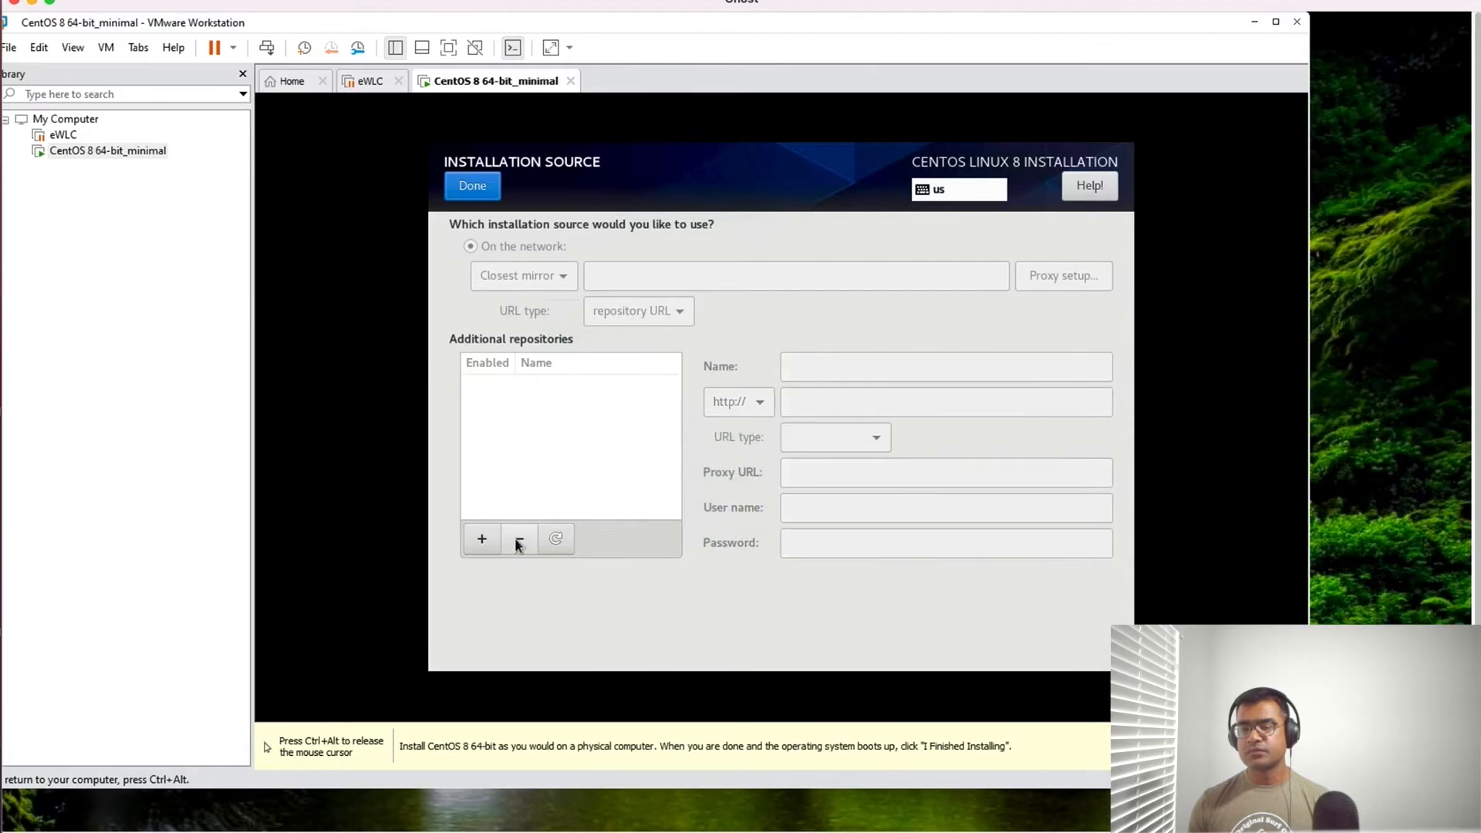
left_click(493, 190)
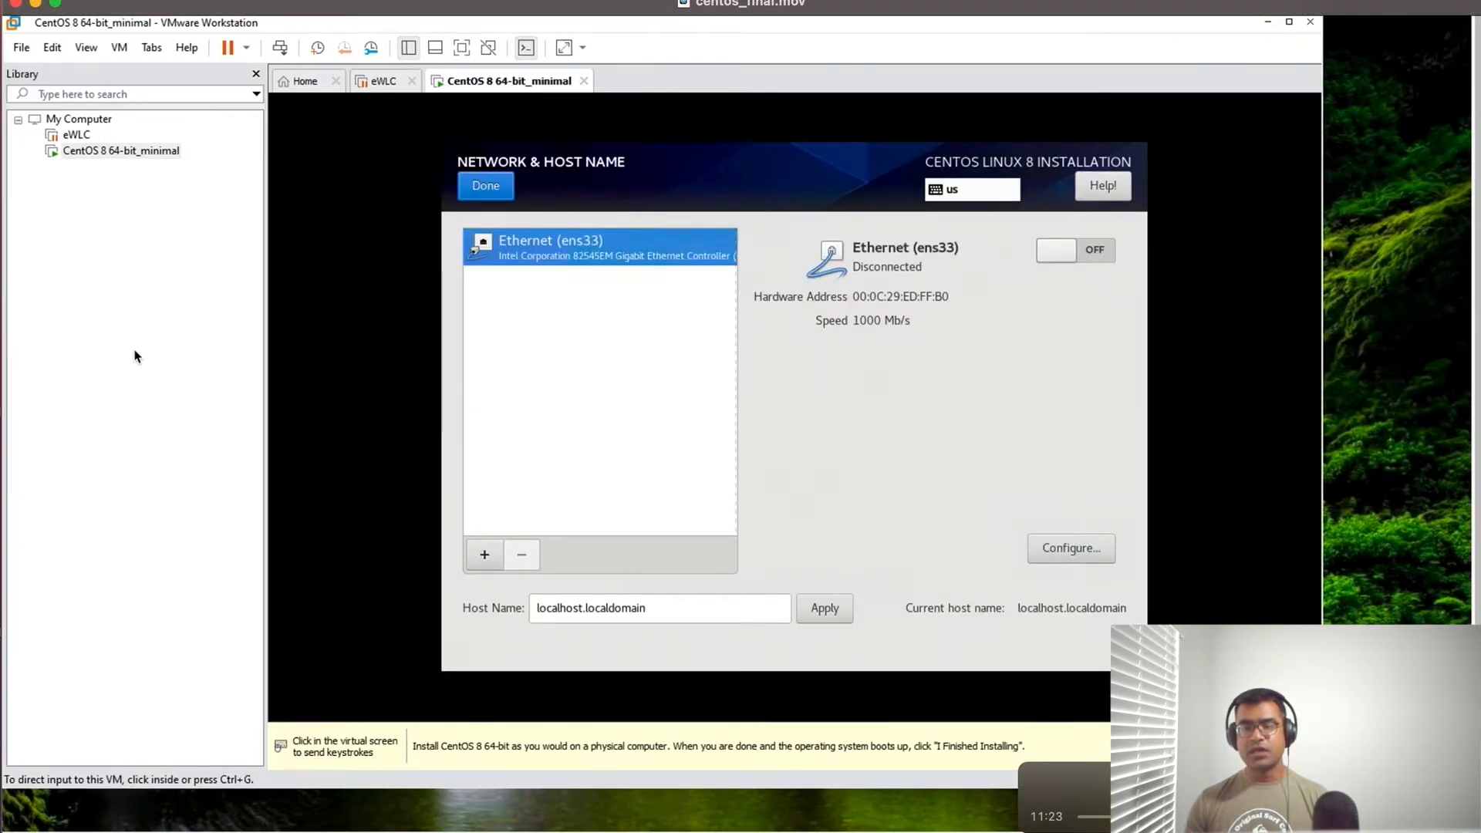
- Review the virtual networks in the Virtual Network Editor and close it without making changes
left_click(54, 49)
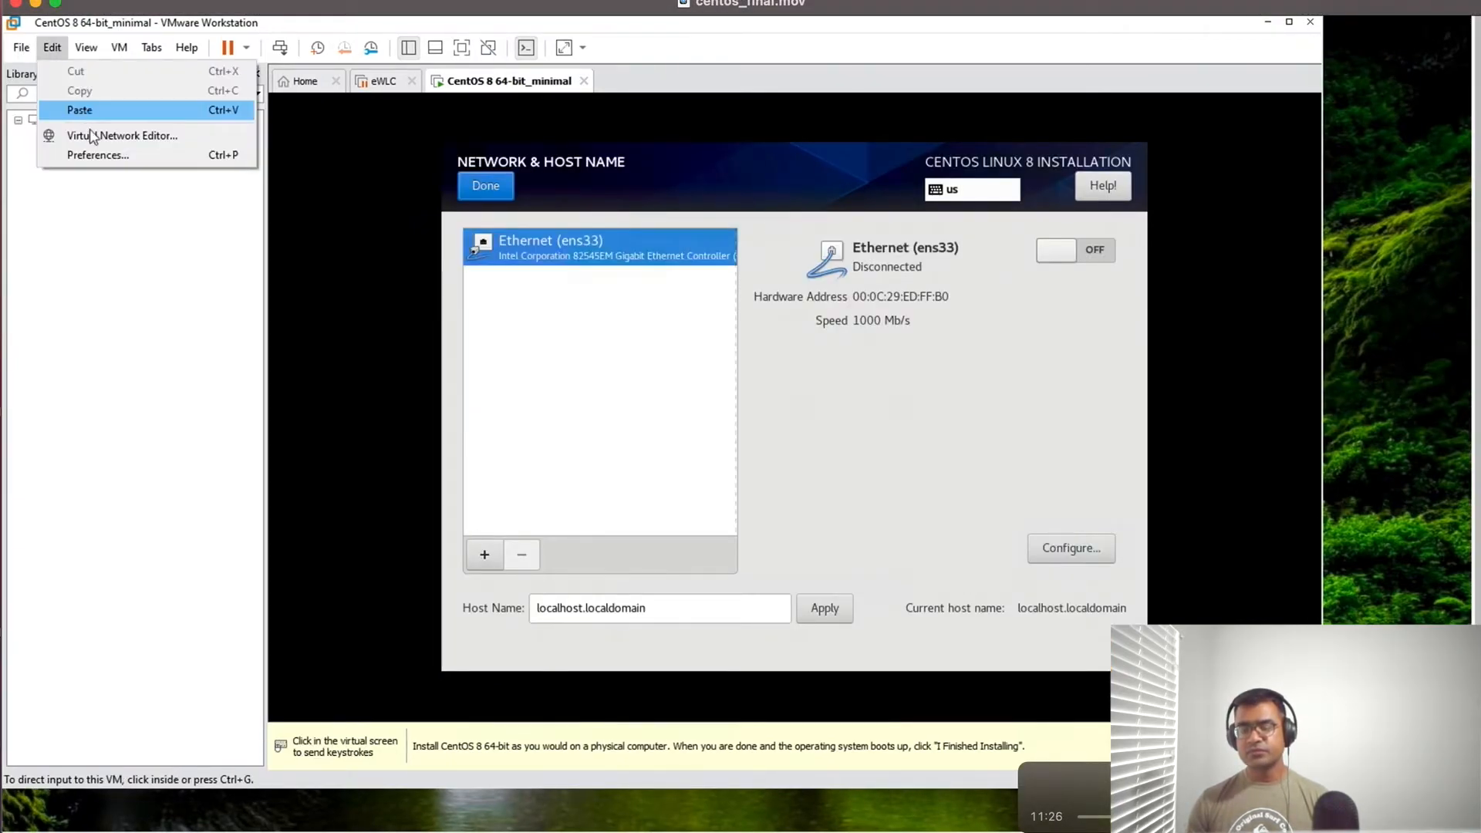
left_click(114, 137)
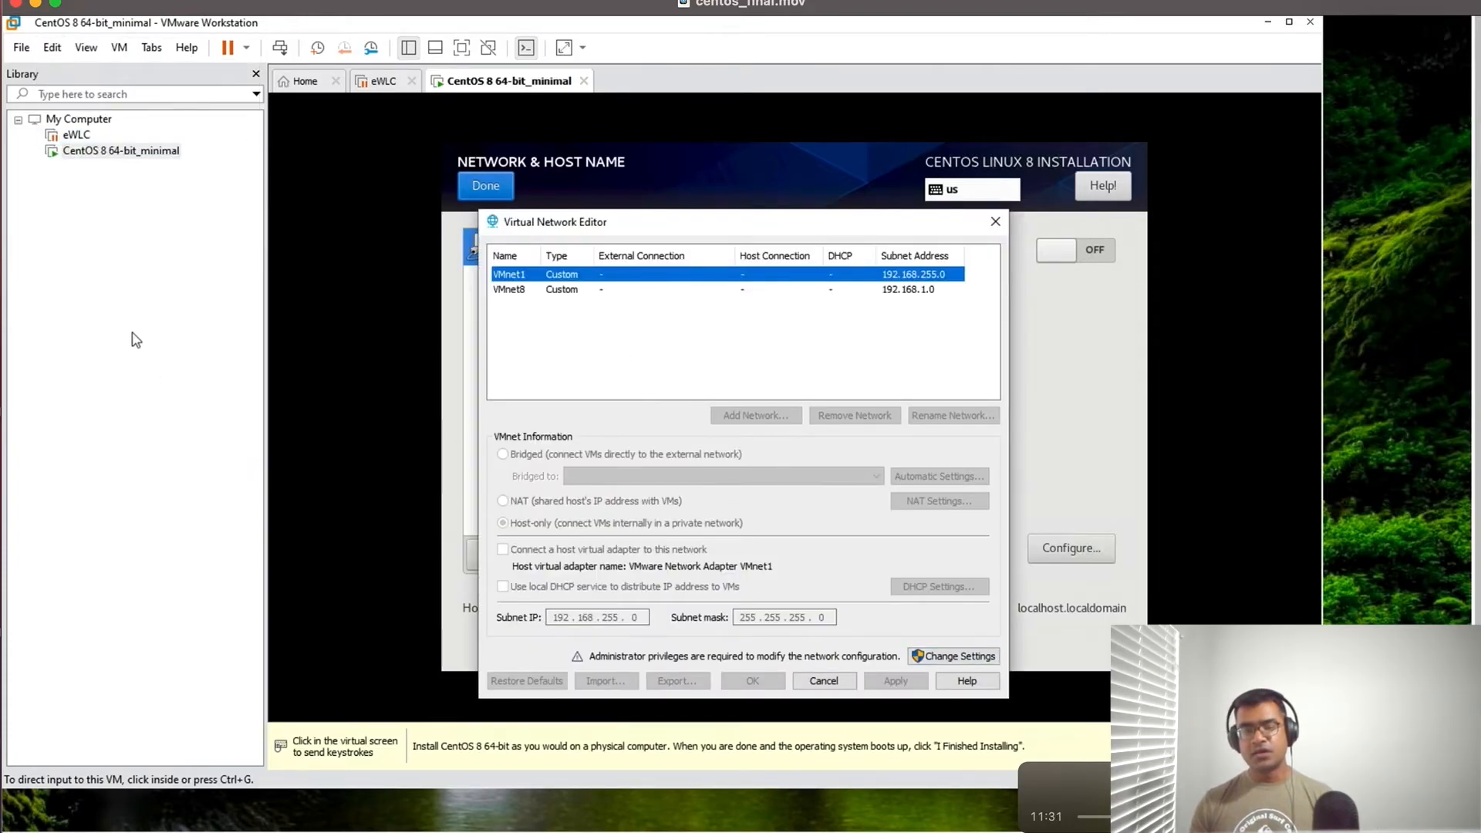
left_click(824, 680)
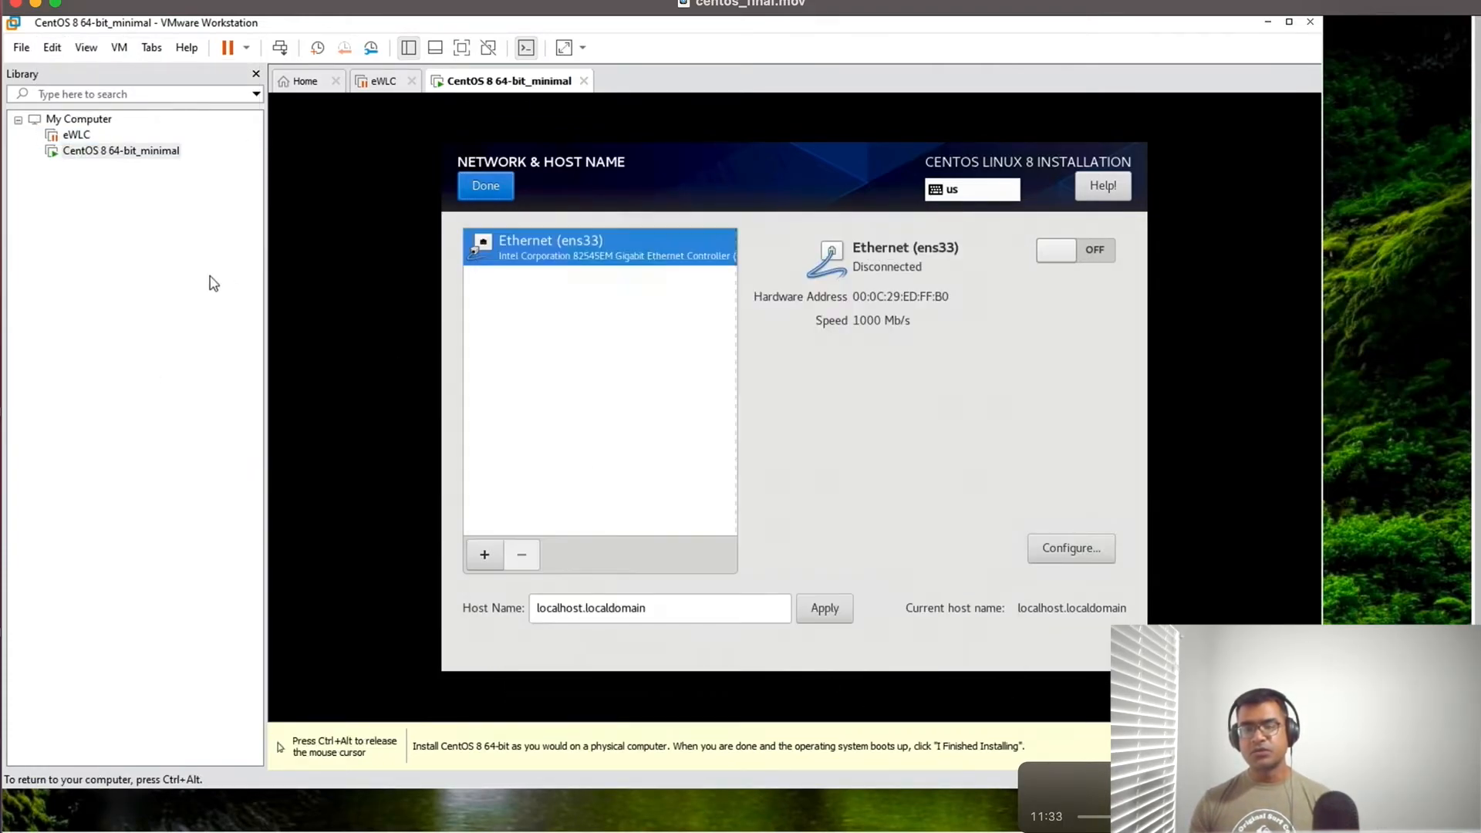
- Check the network adapter's bridged connection in the CentOS 8 64-bit_minimal virtual machine settings and close them
right_click(154, 153)
left_click(207, 496)
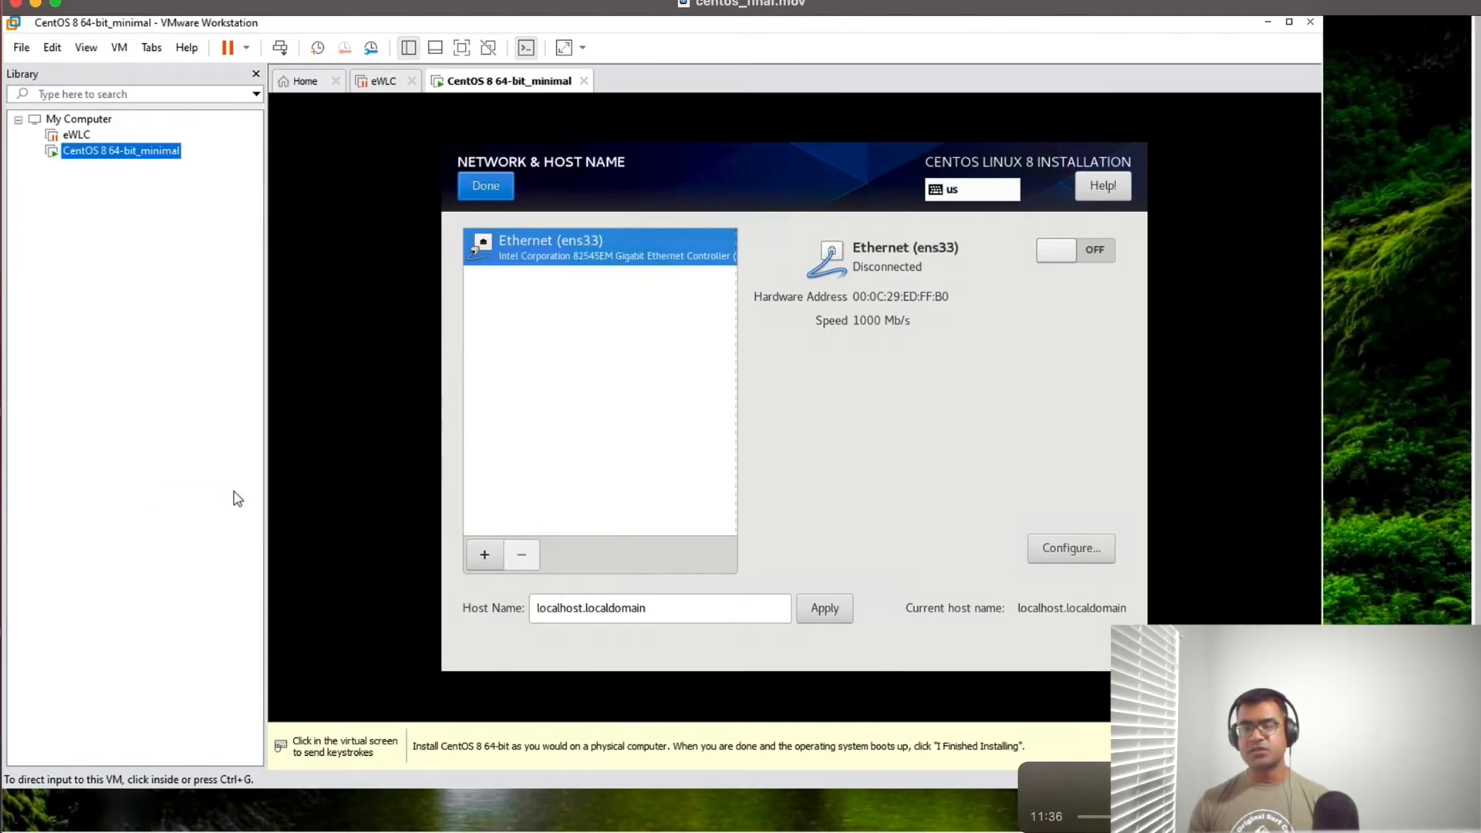
left_click(414, 225)
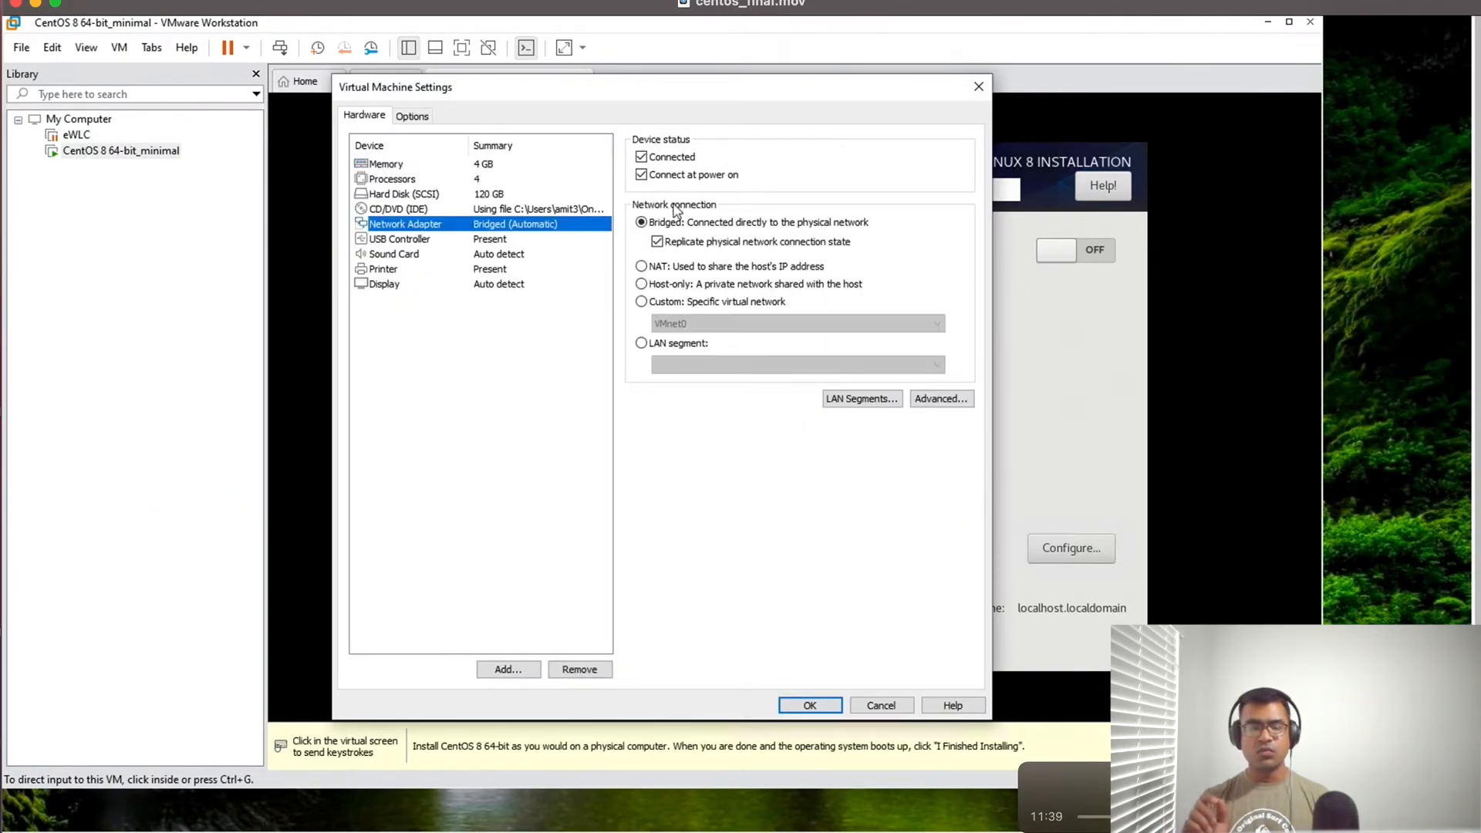
left_click(809, 704)
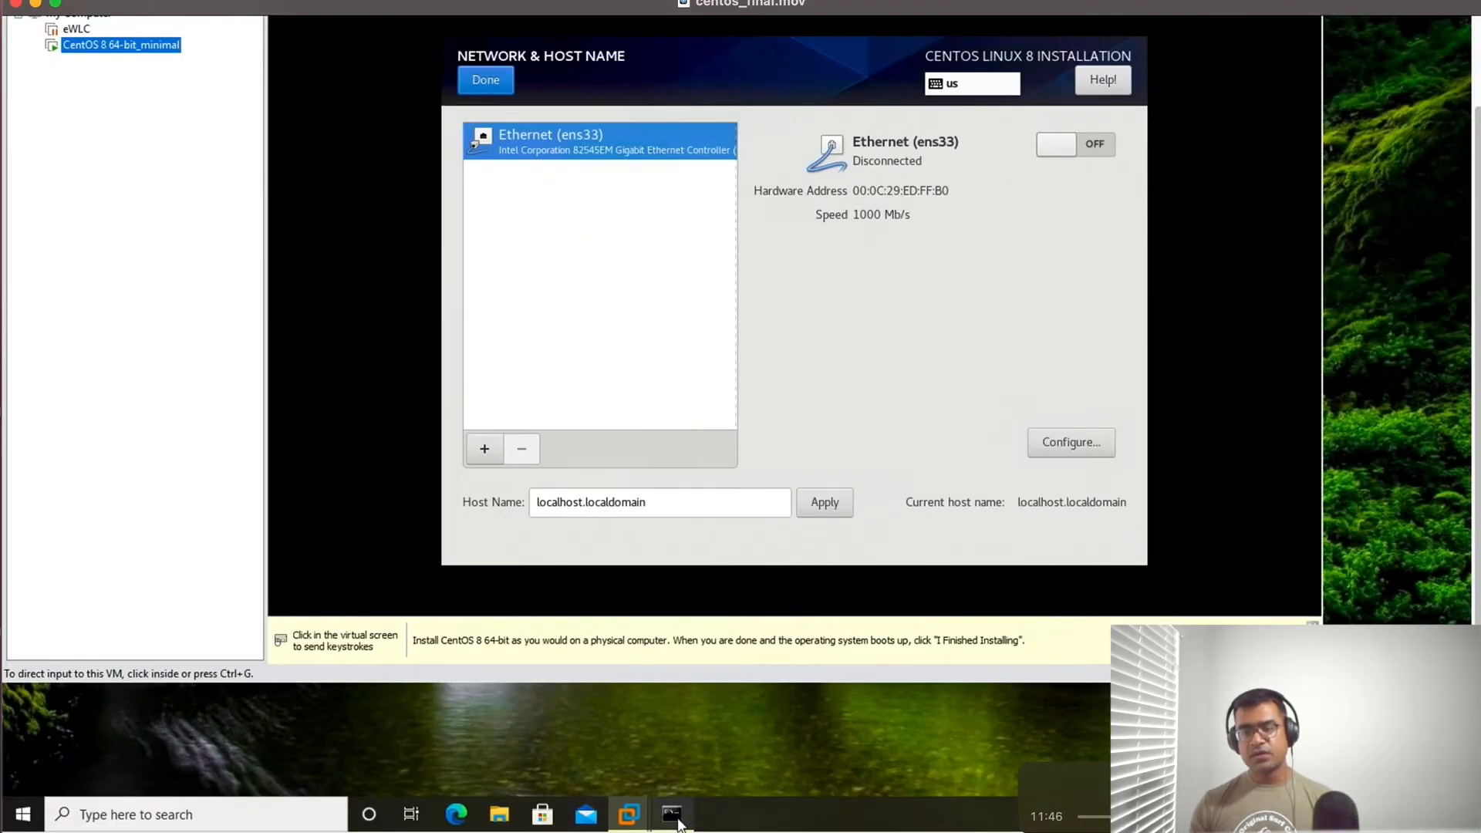
- Switch to the Command Prompt, examine the host's Ethernet adapters in the ipconfig and ipconfig/all output, and return to the virtual machine
left_click(674, 815)
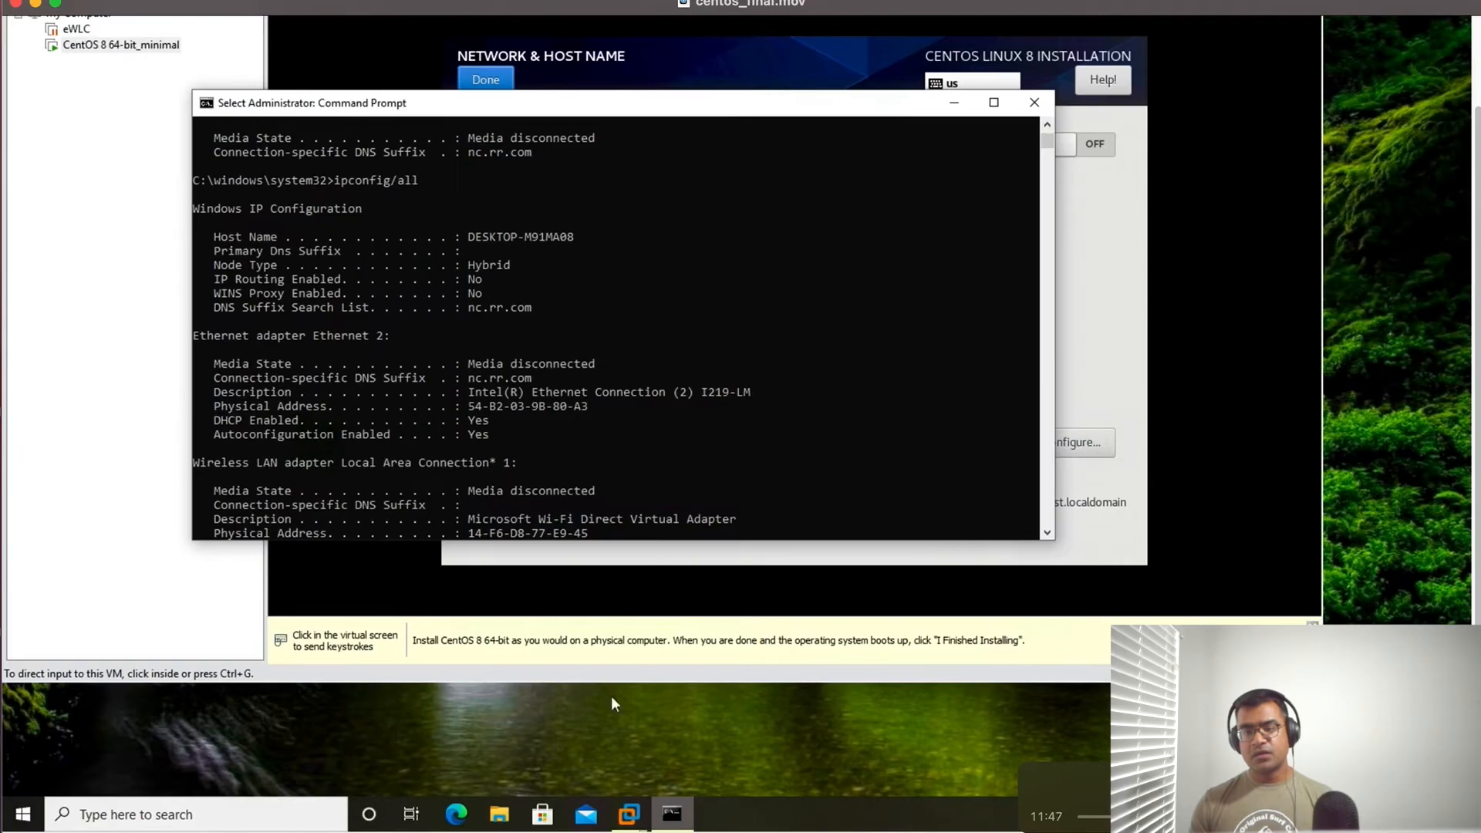
scroll(594, 357, "up", 9)
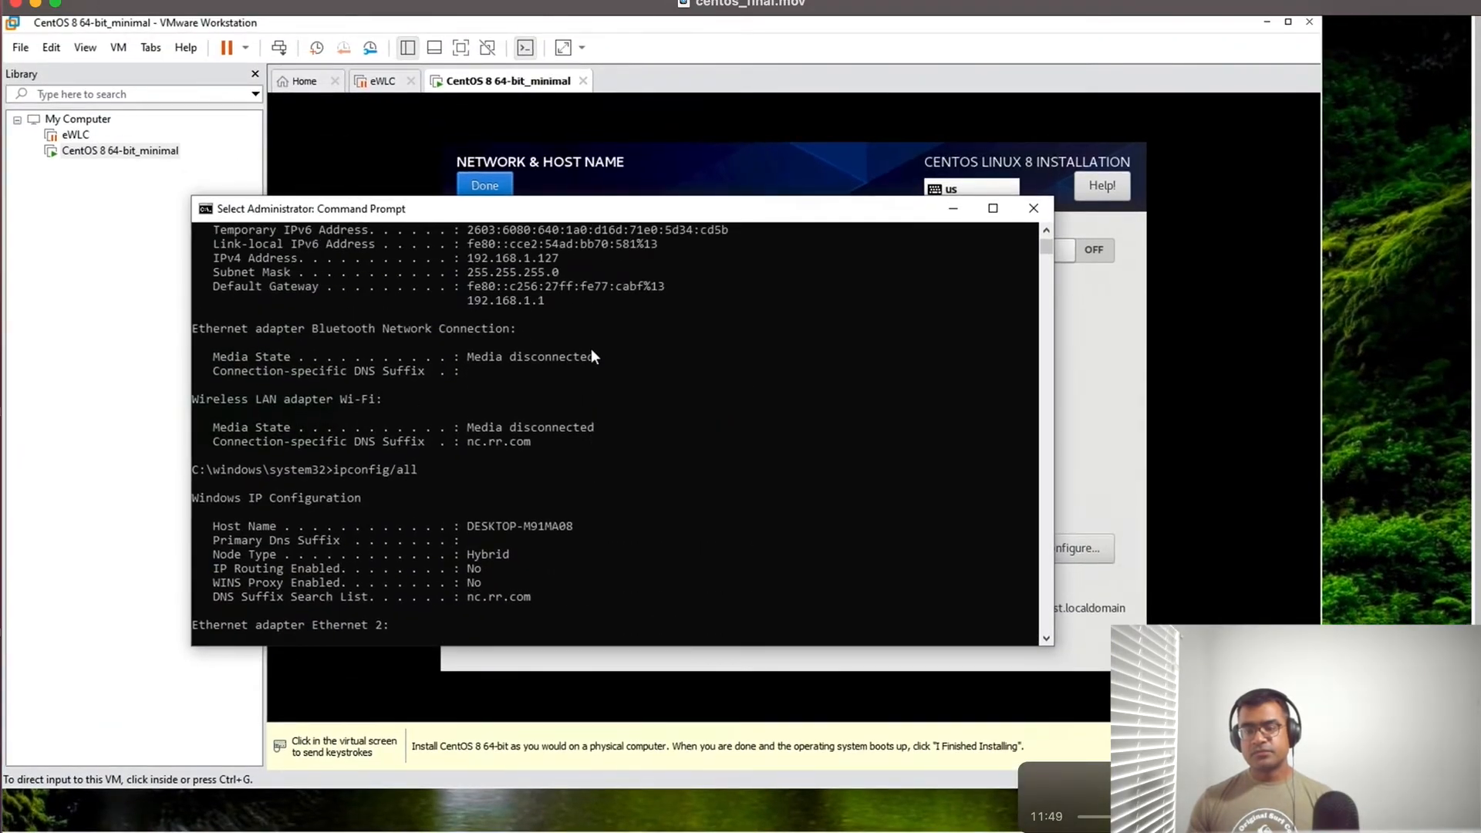
scroll(590, 349, "up", 3)
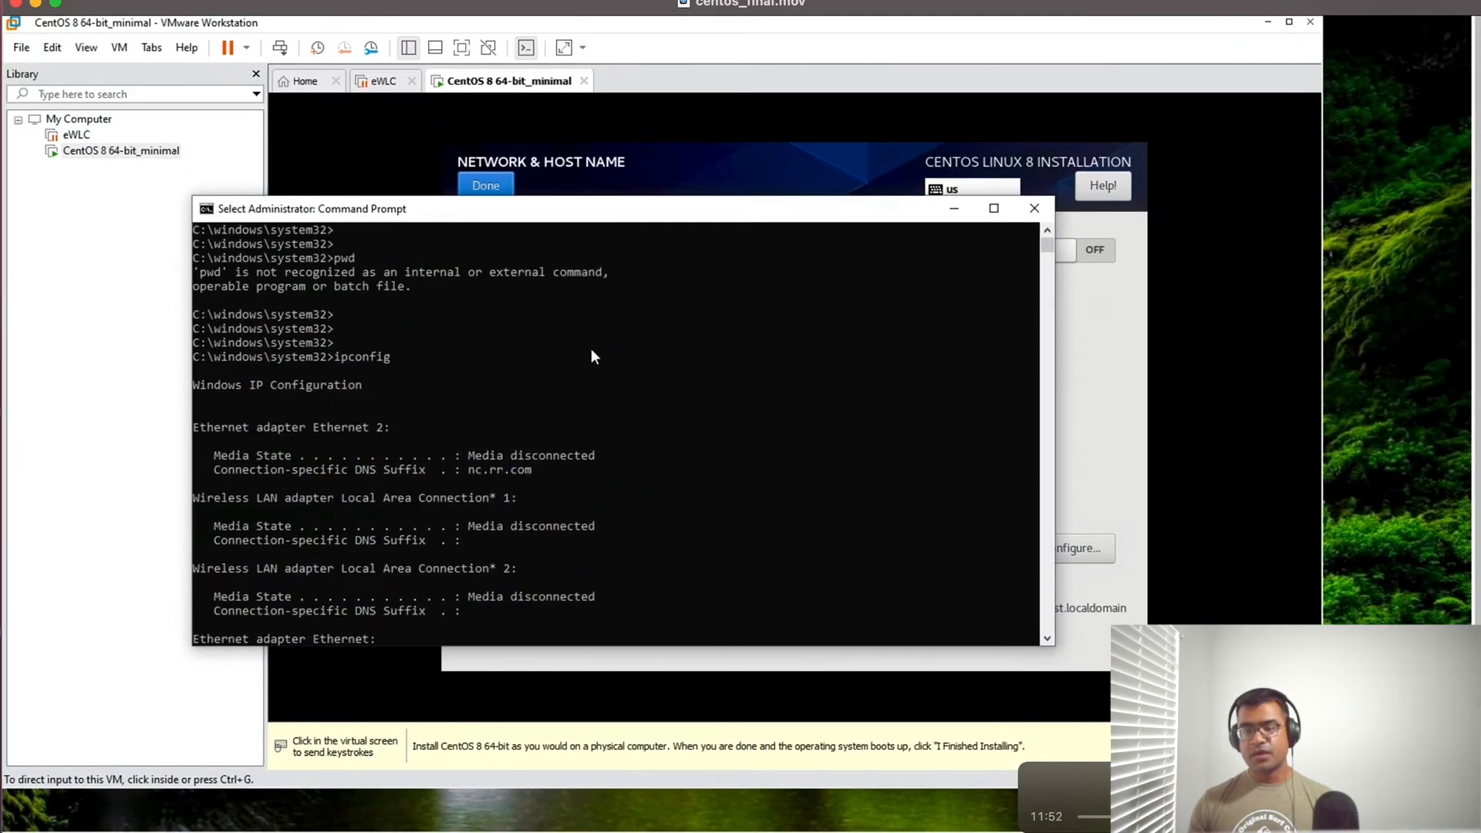
scroll(591, 349, "down", 10)
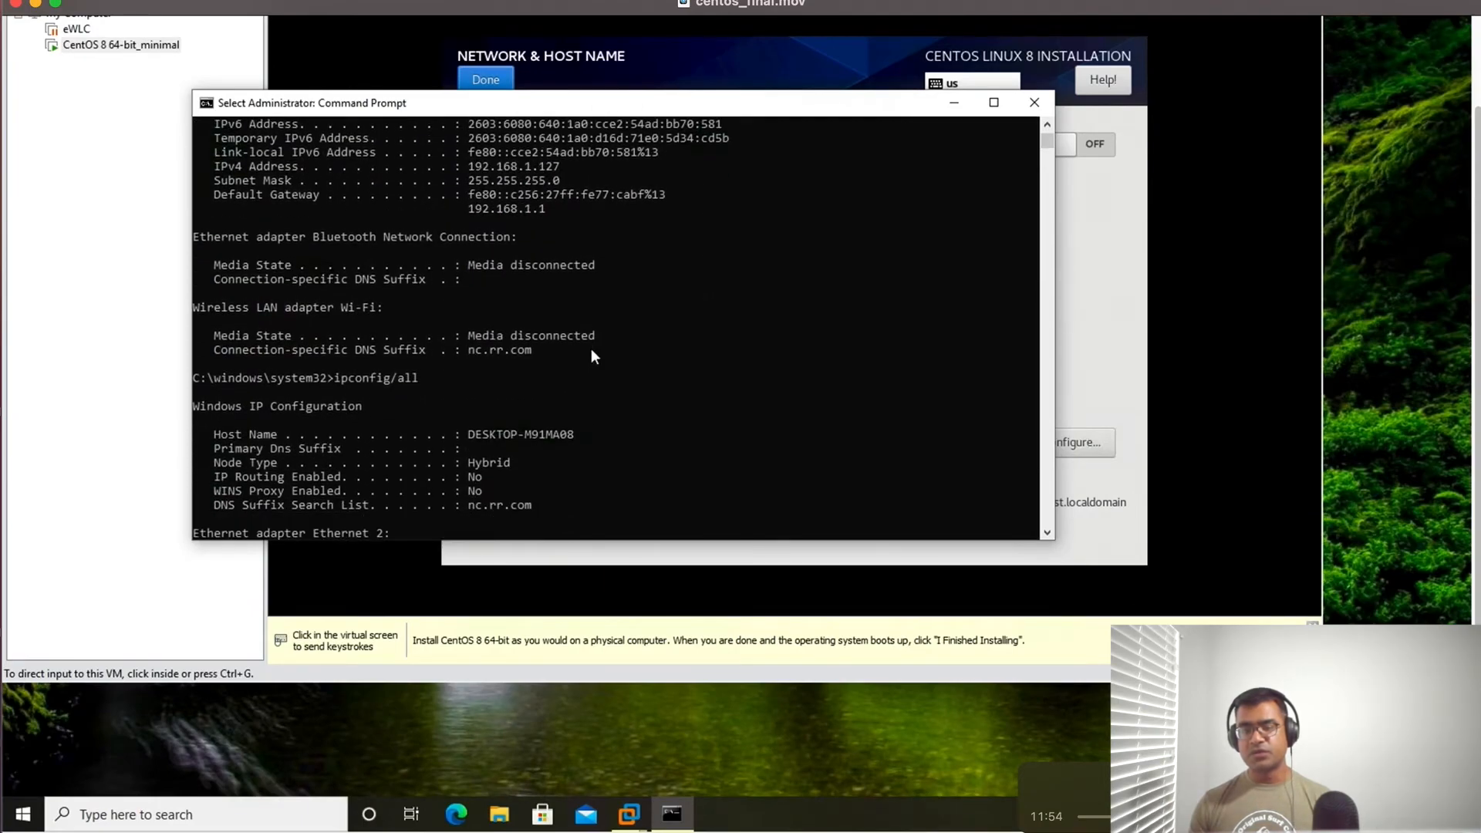
scroll(591, 349, "up", 3)
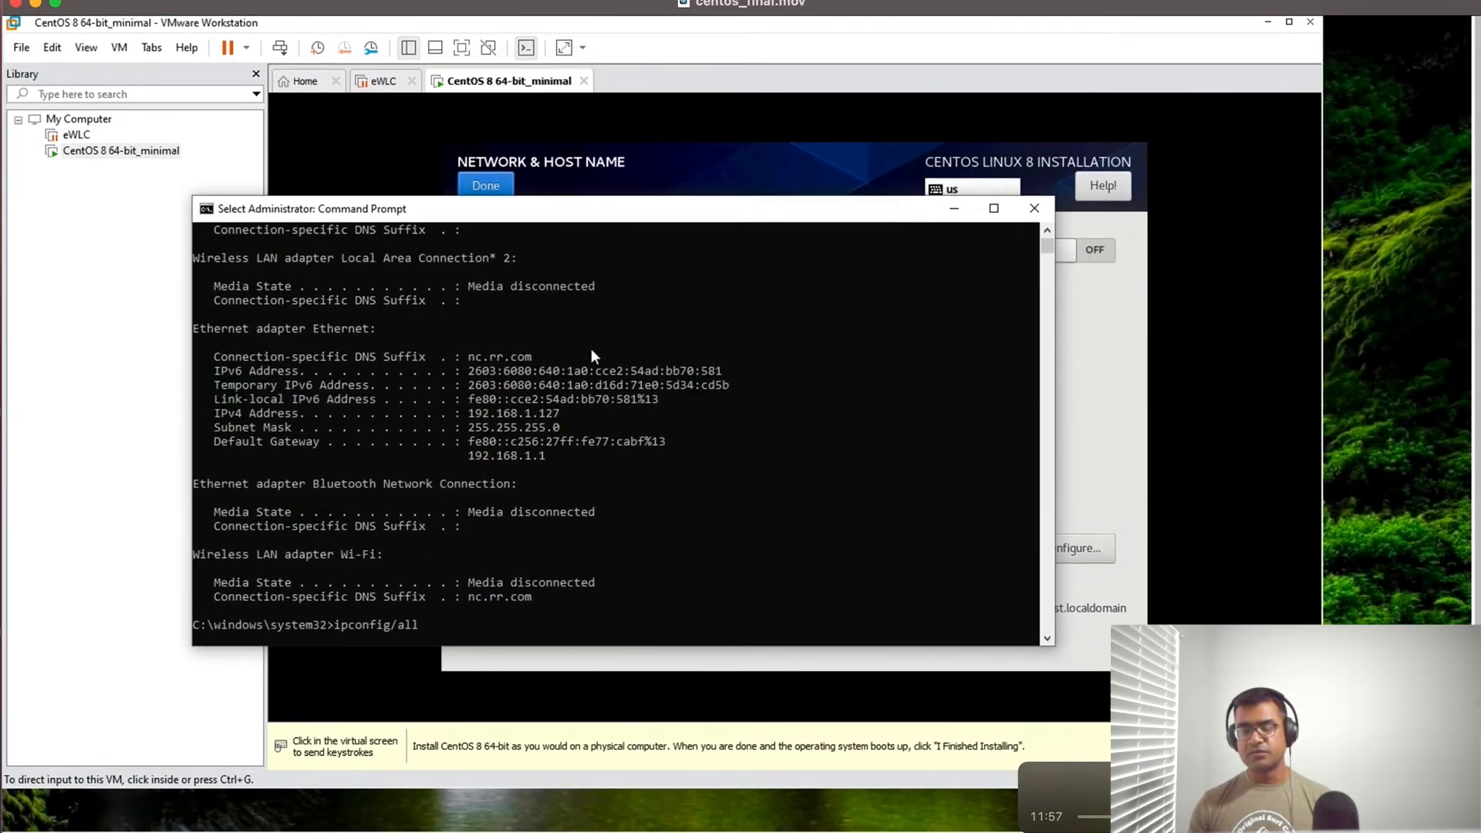
scroll(573, 393, "up", 1)
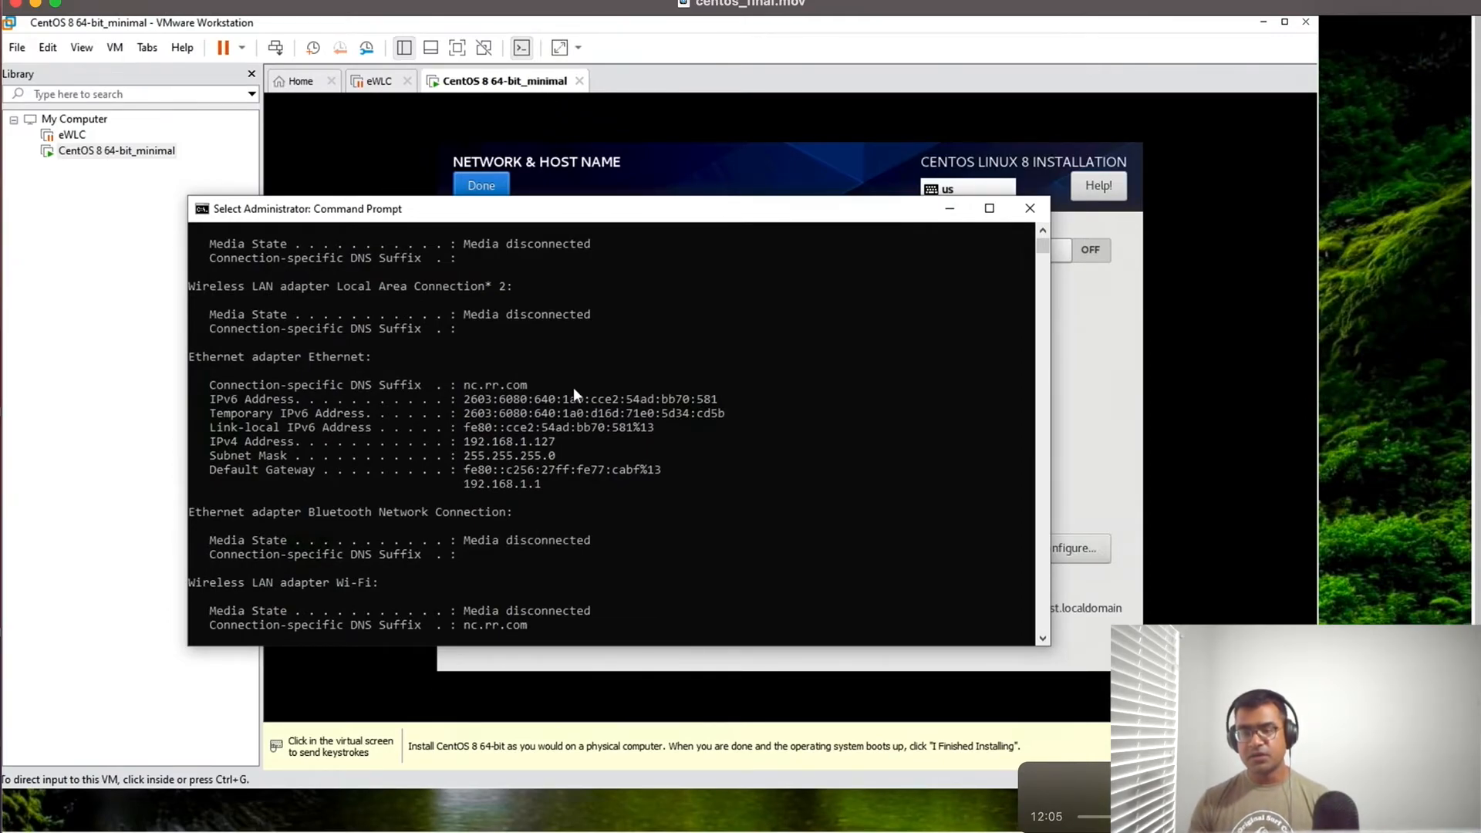
scroll(574, 393, "up", 1)
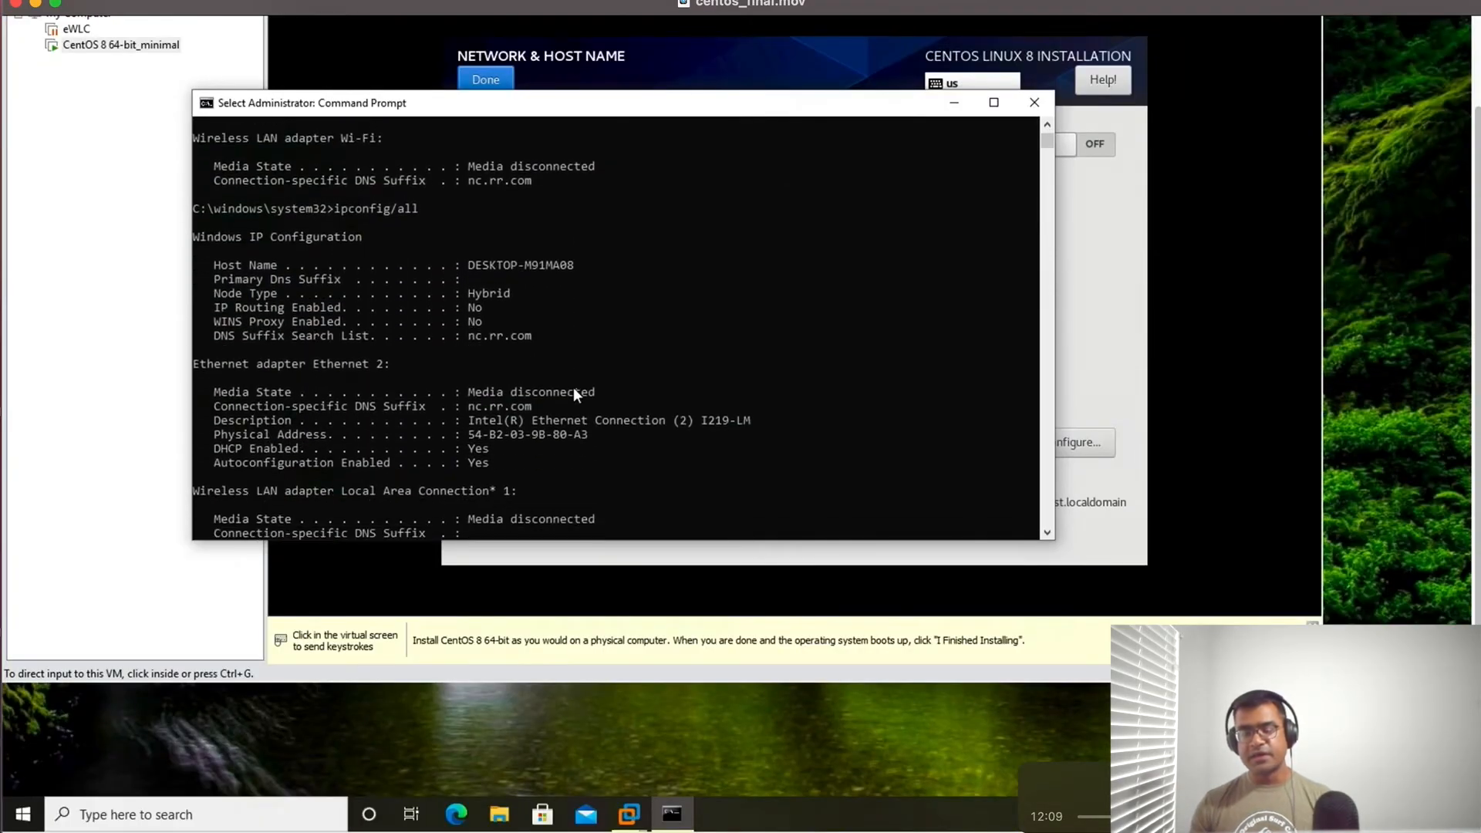
scroll(573, 389, "down", 9)
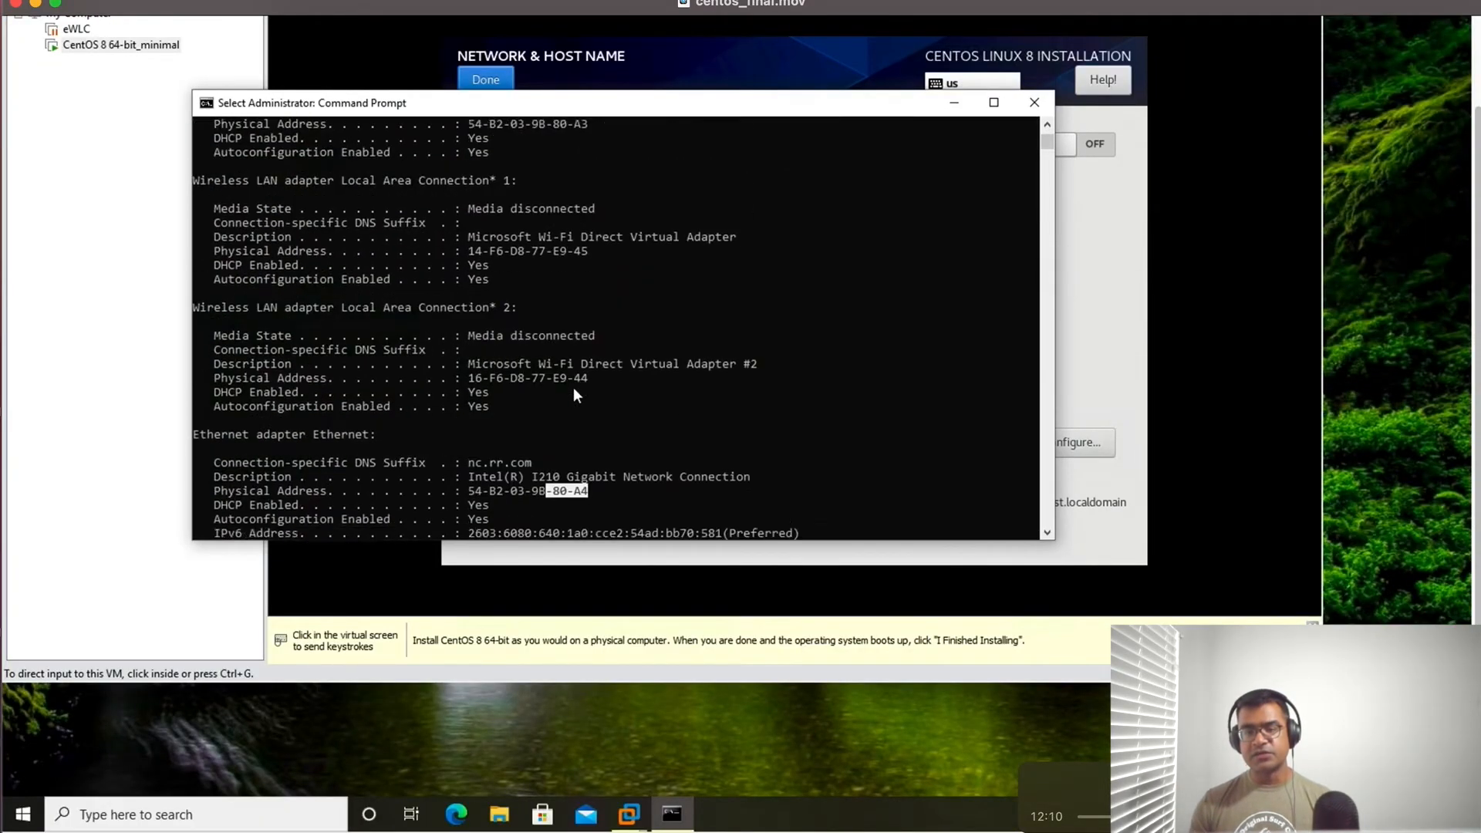
scroll(573, 390, "down", 1)
scroll(573, 390, "down", 3)
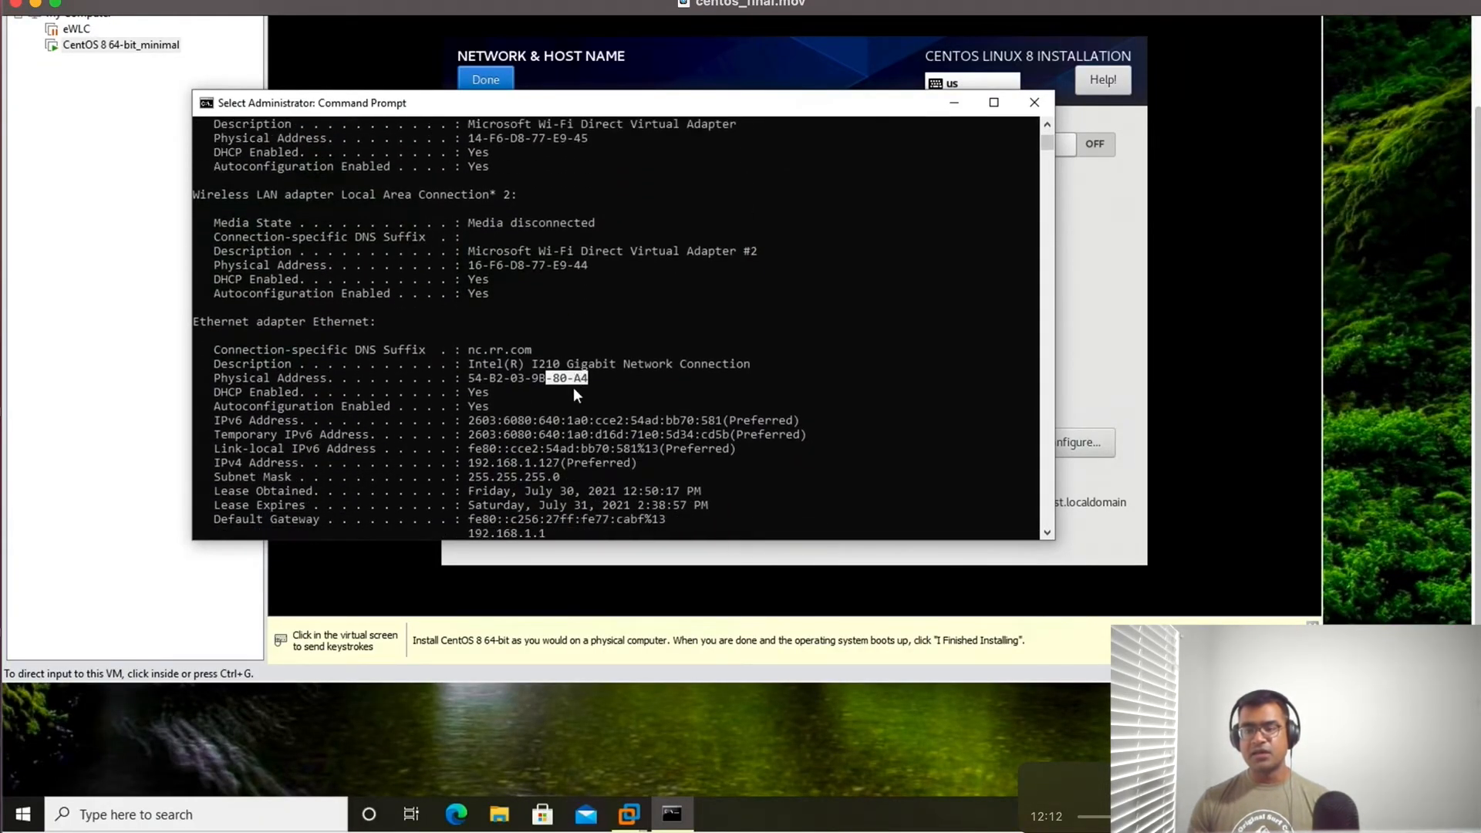
left_click_drag(221, 322, 600, 364)
left_click(105, 258)
left_click(497, 316)
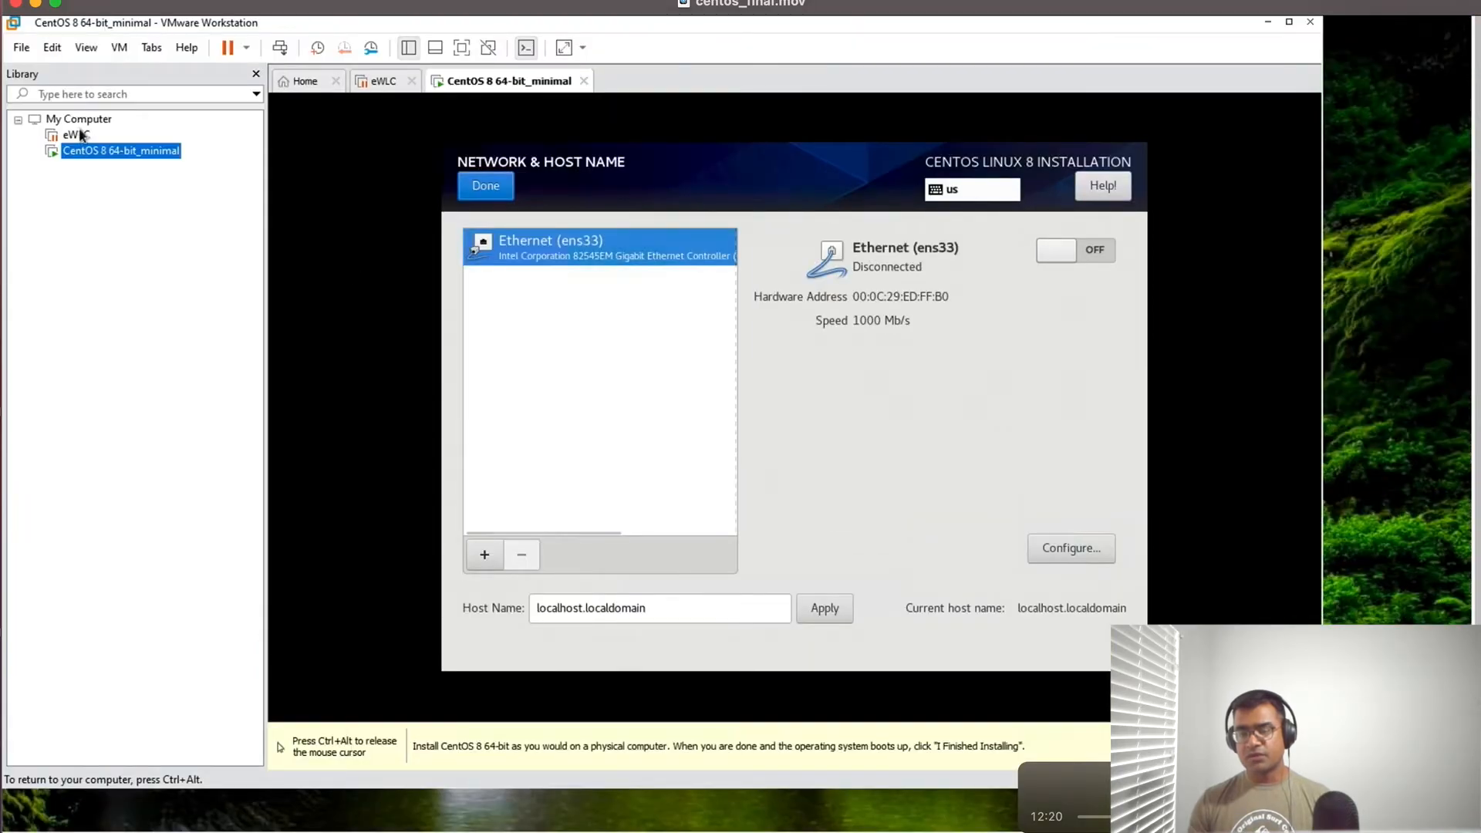
- Open the Virtual Network Editor with administrator rights and confirm VMnet0 as bridged to Intel(R) I210 Gigabit Network Connection
key("ctrl+alt")
left_click(51, 47)
left_click(100, 135)
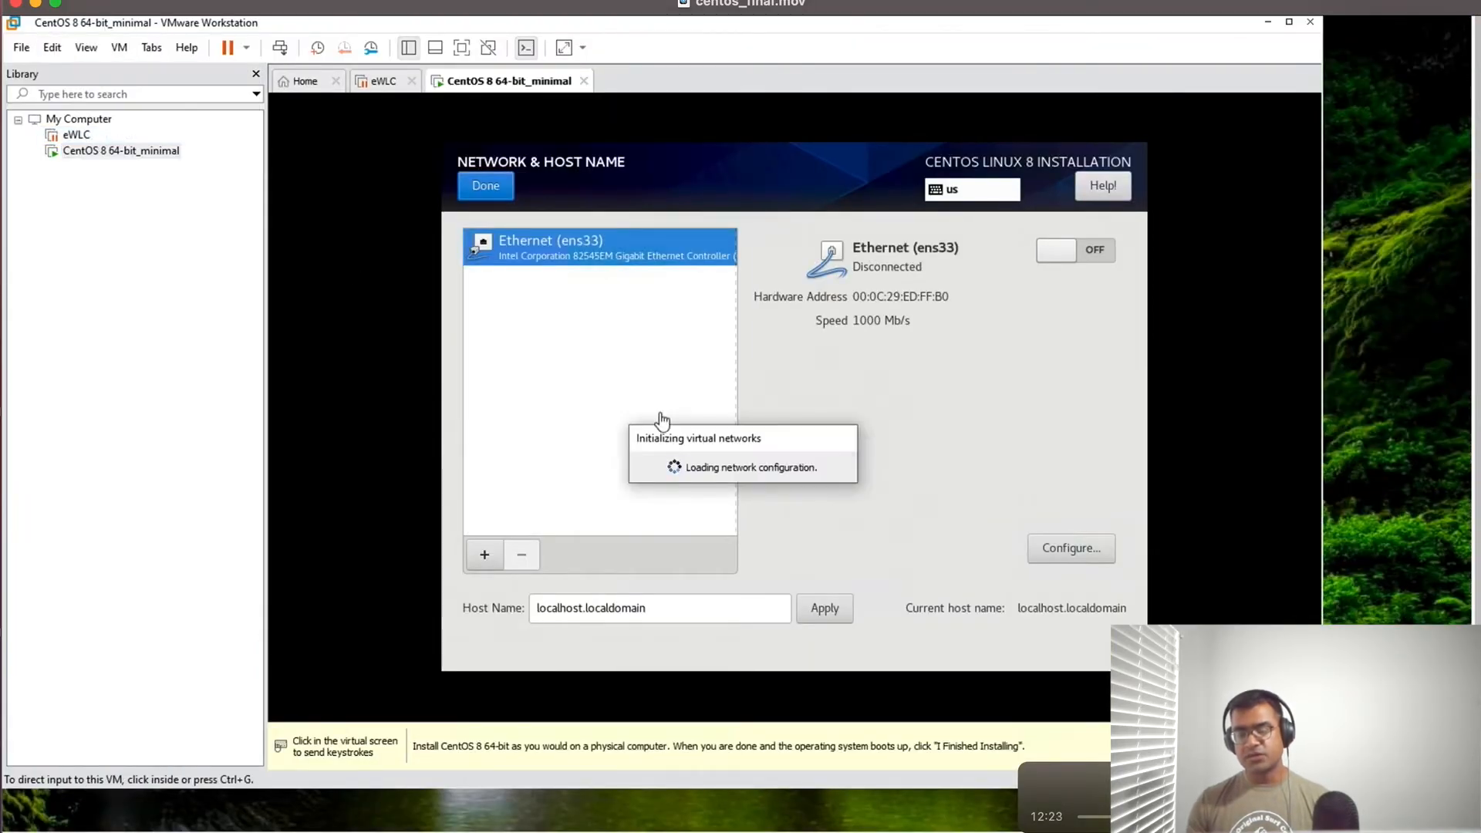
left_click(956, 656)
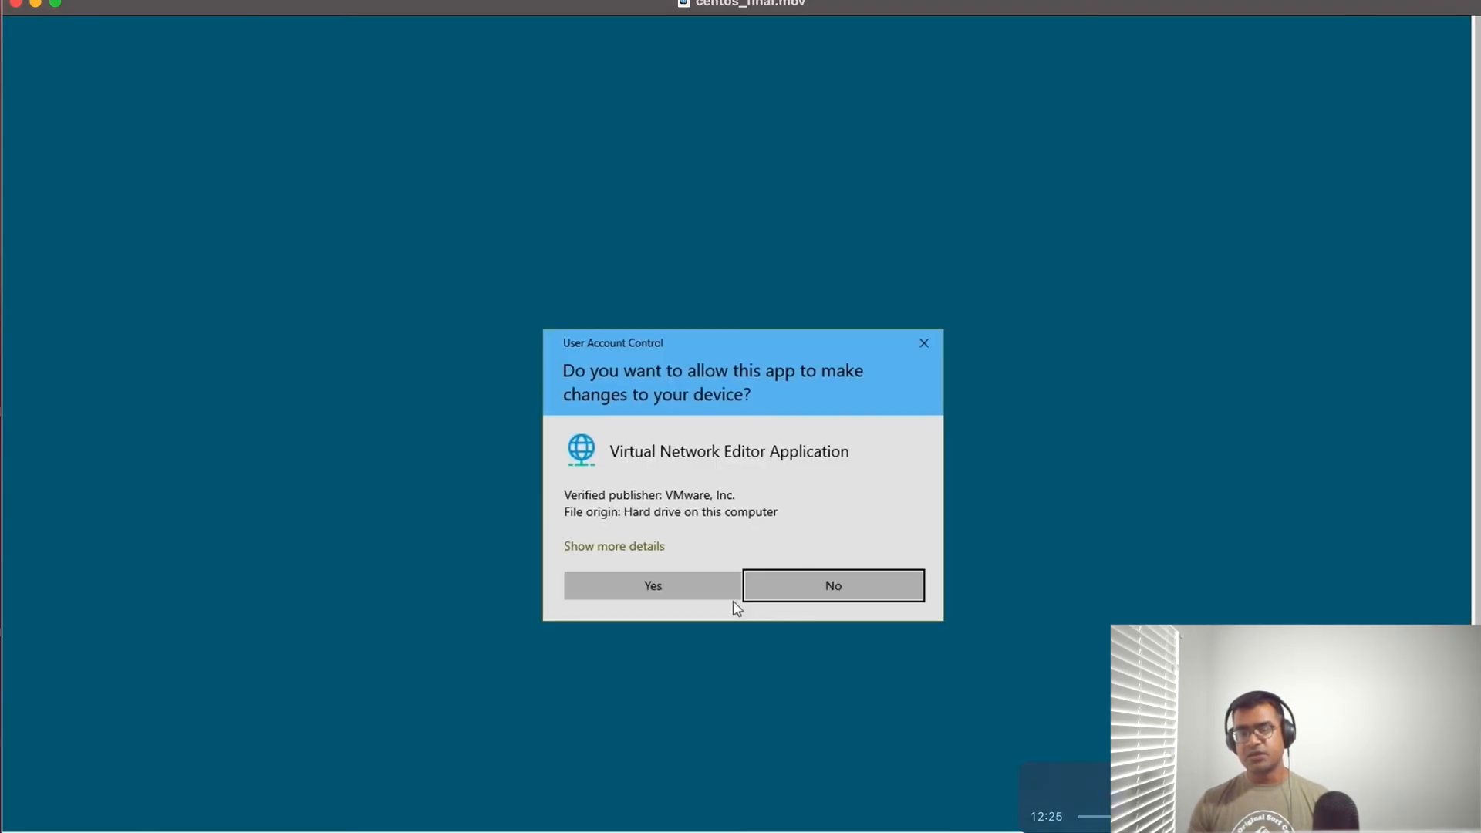
left_click(664, 590)
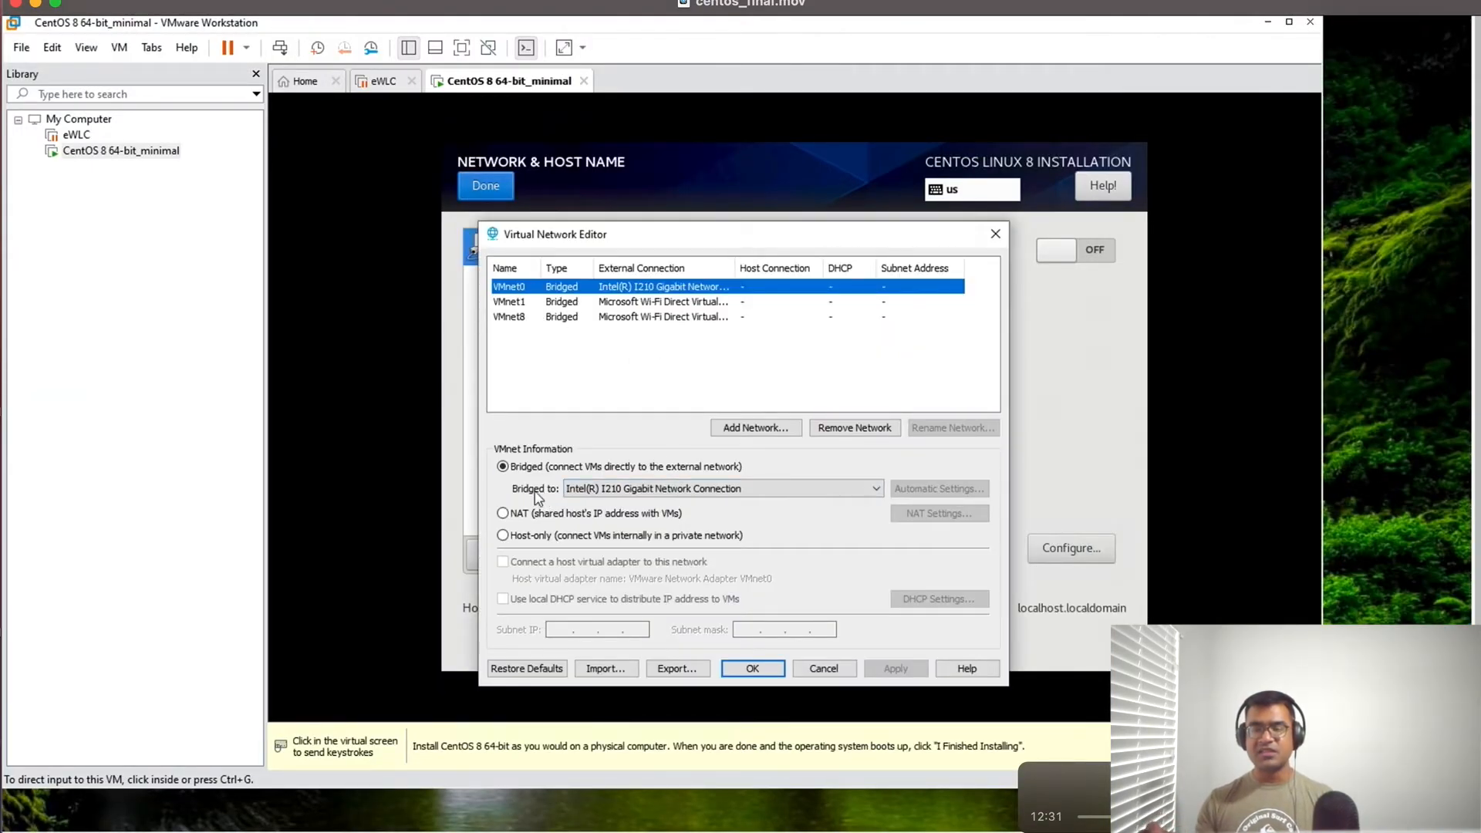
left_click(742, 672)
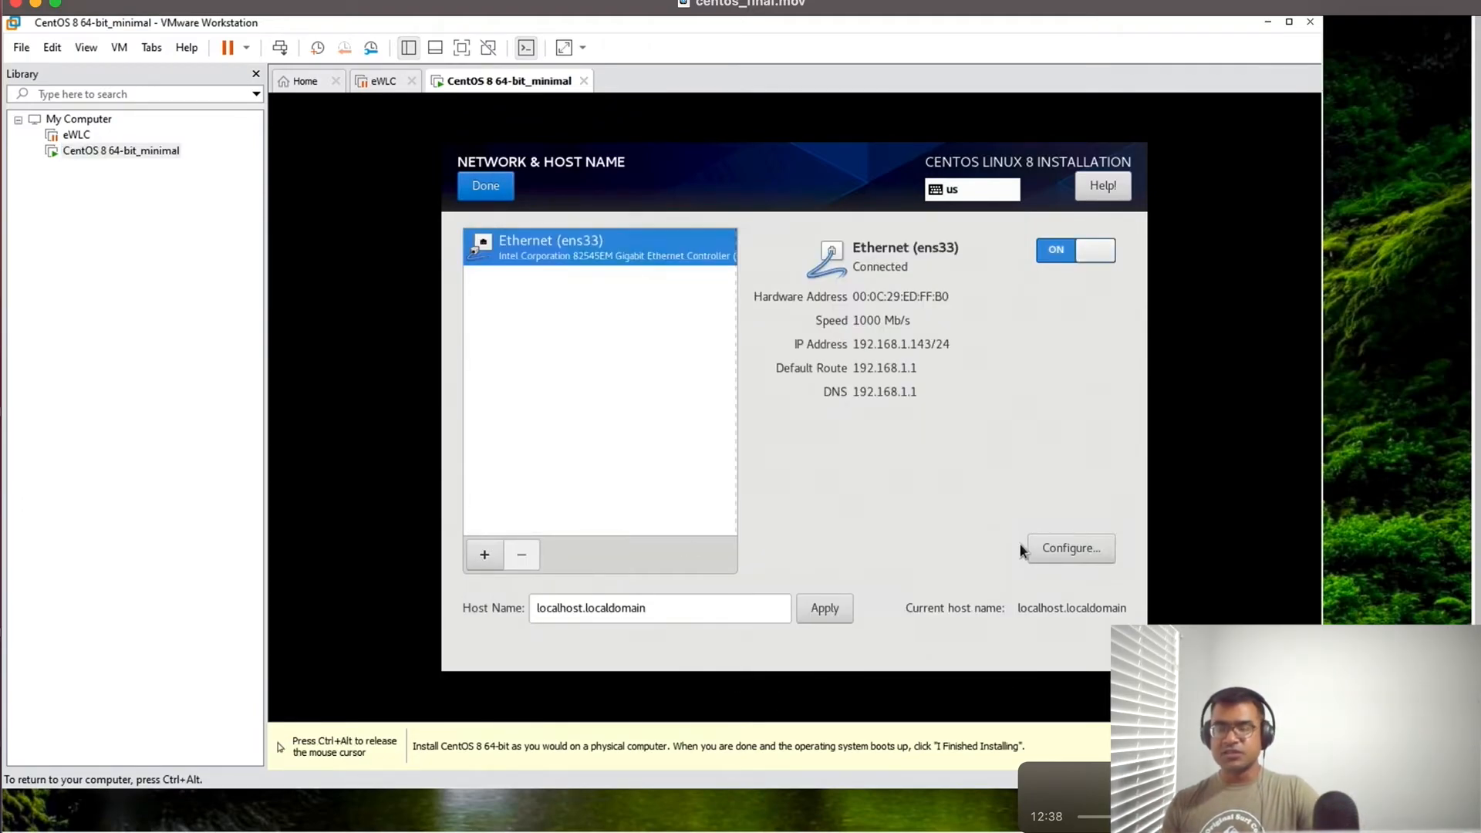
- Select Workstation as the base environment in the software selection and begin the CentOS installation
left_click(488, 189)
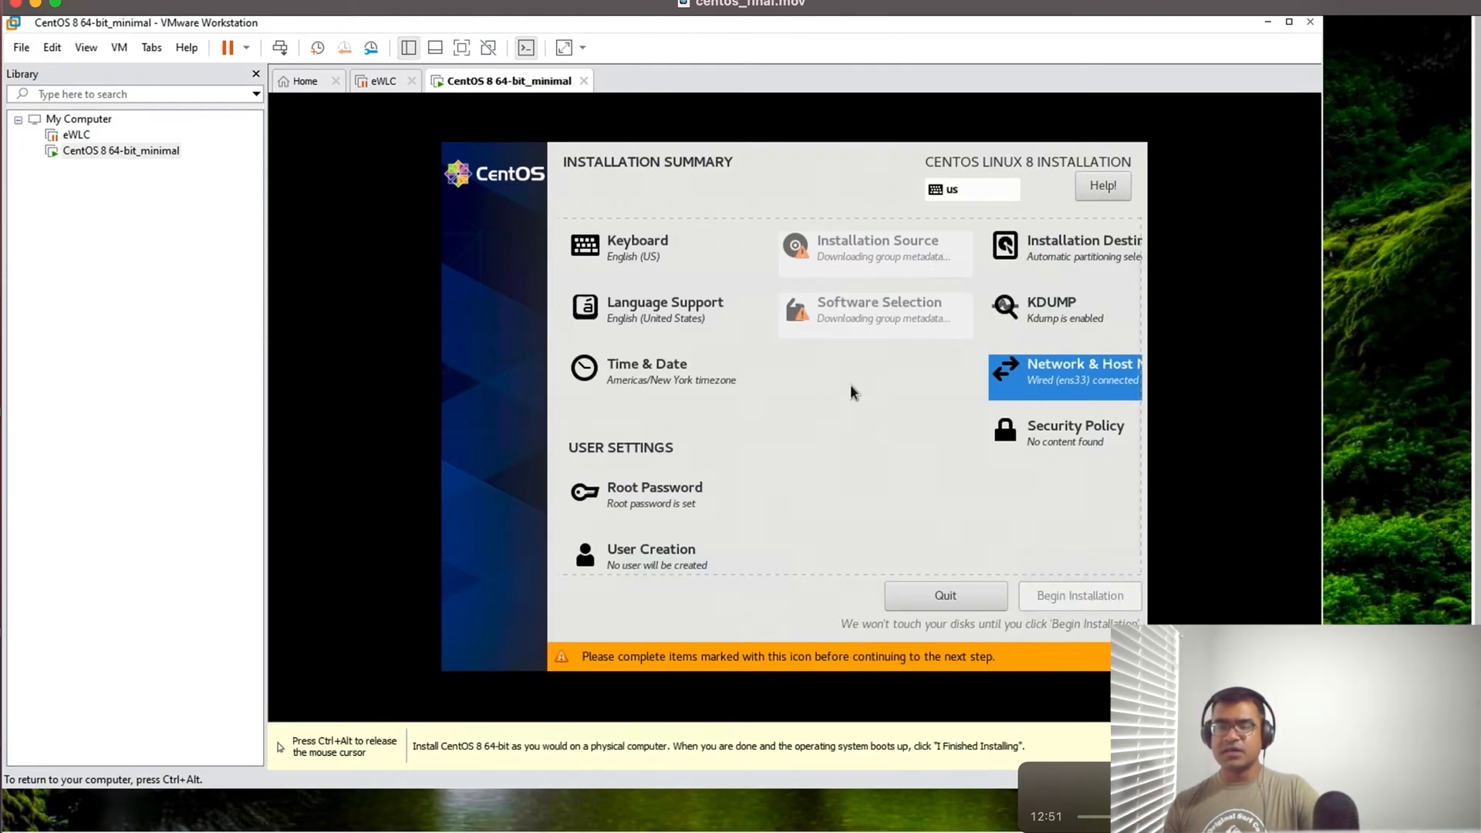
scroll(833, 266, "up", 2)
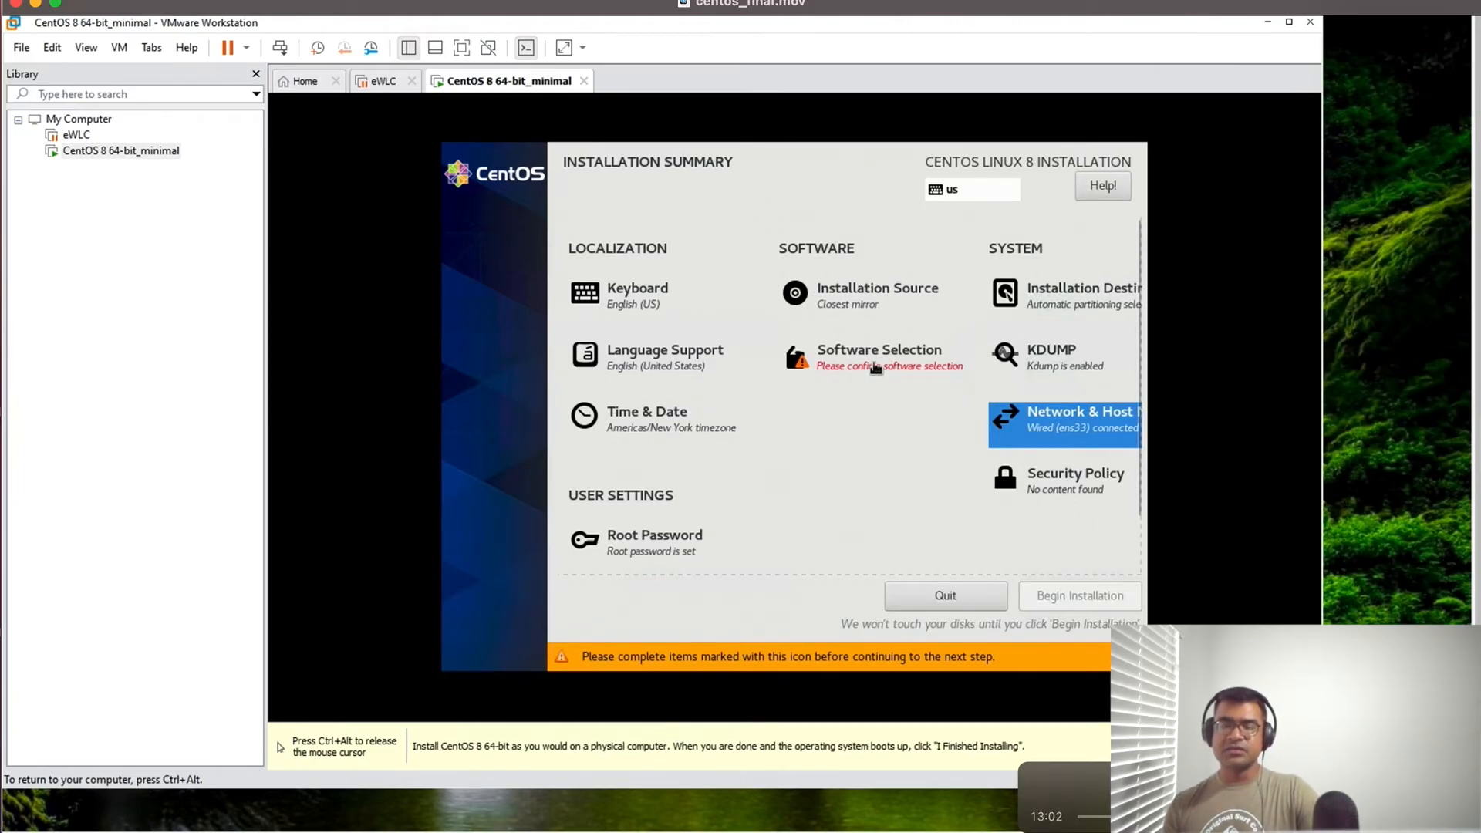
left_click(875, 369)
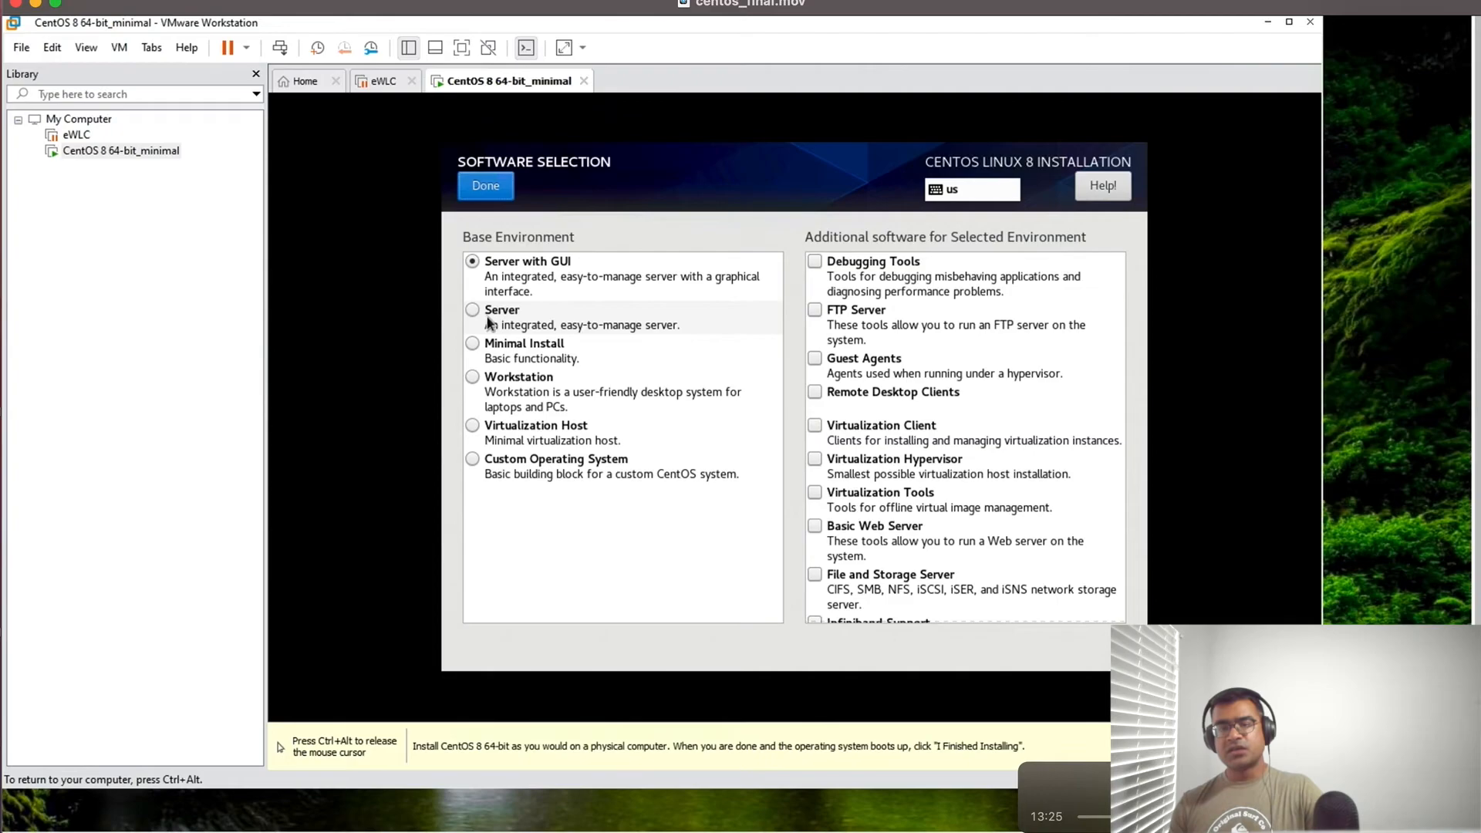
left_click(472, 377)
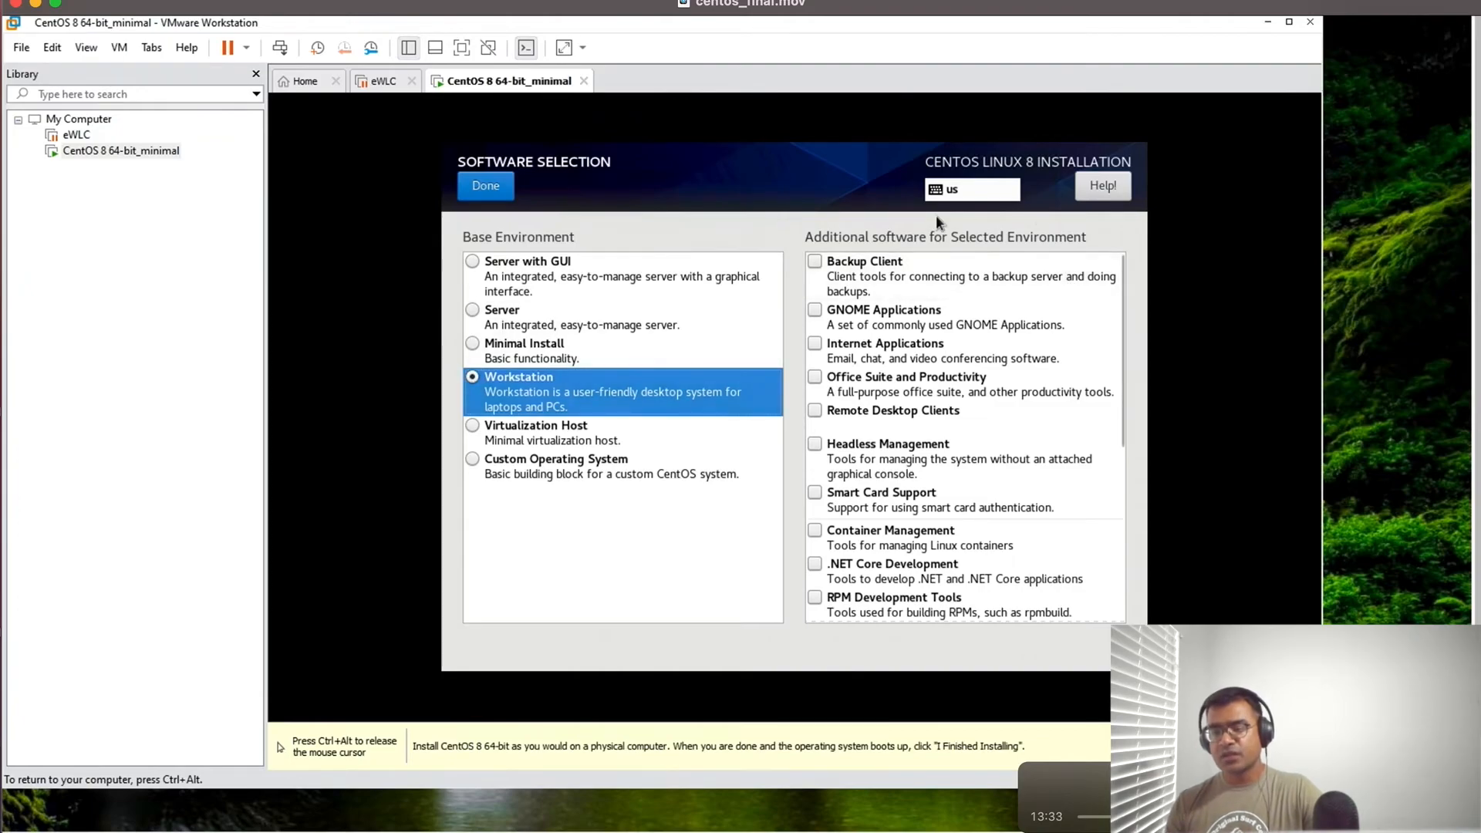
left_click(488, 194)
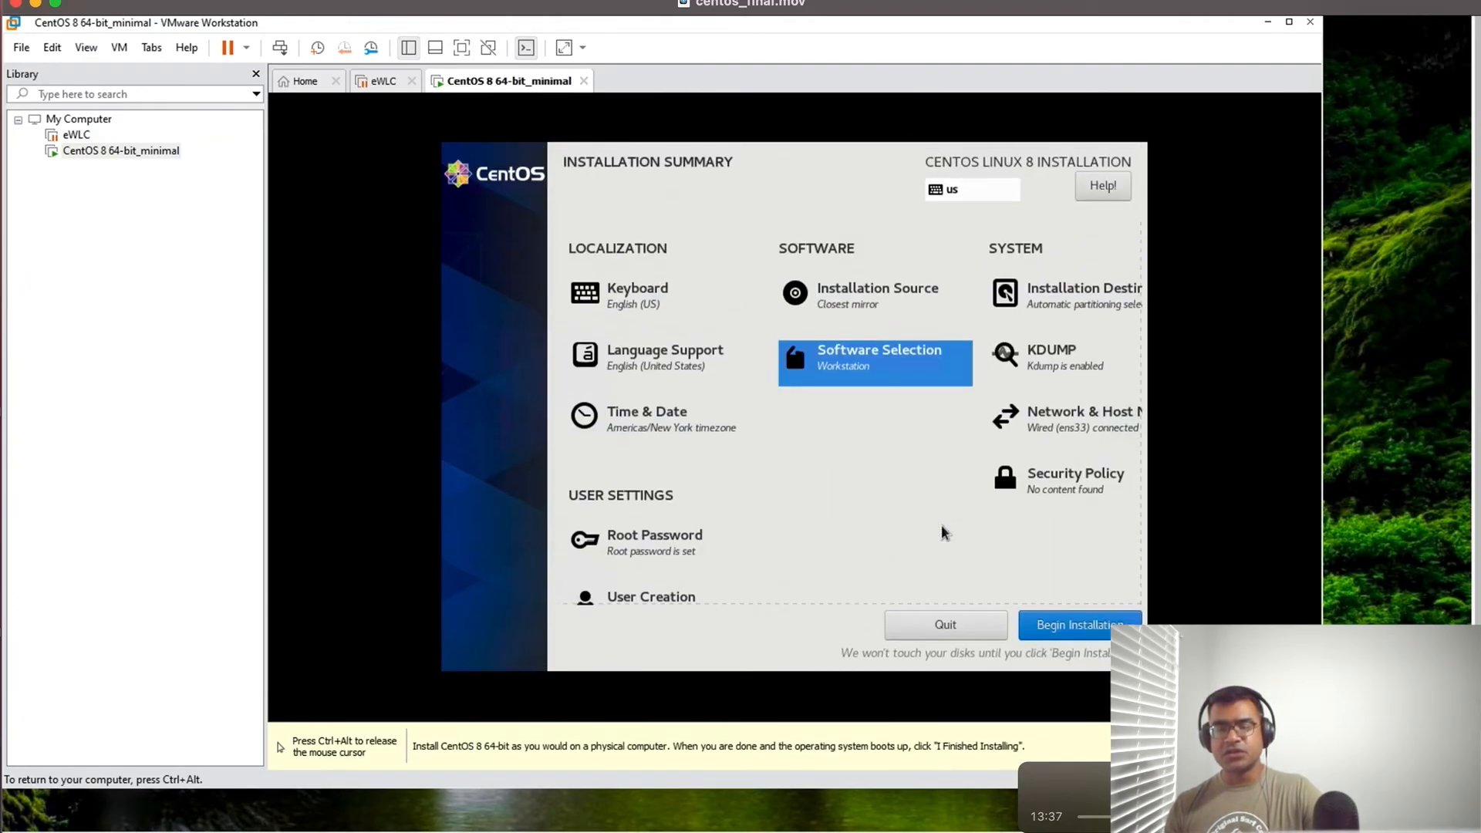
left_click(1081, 626)
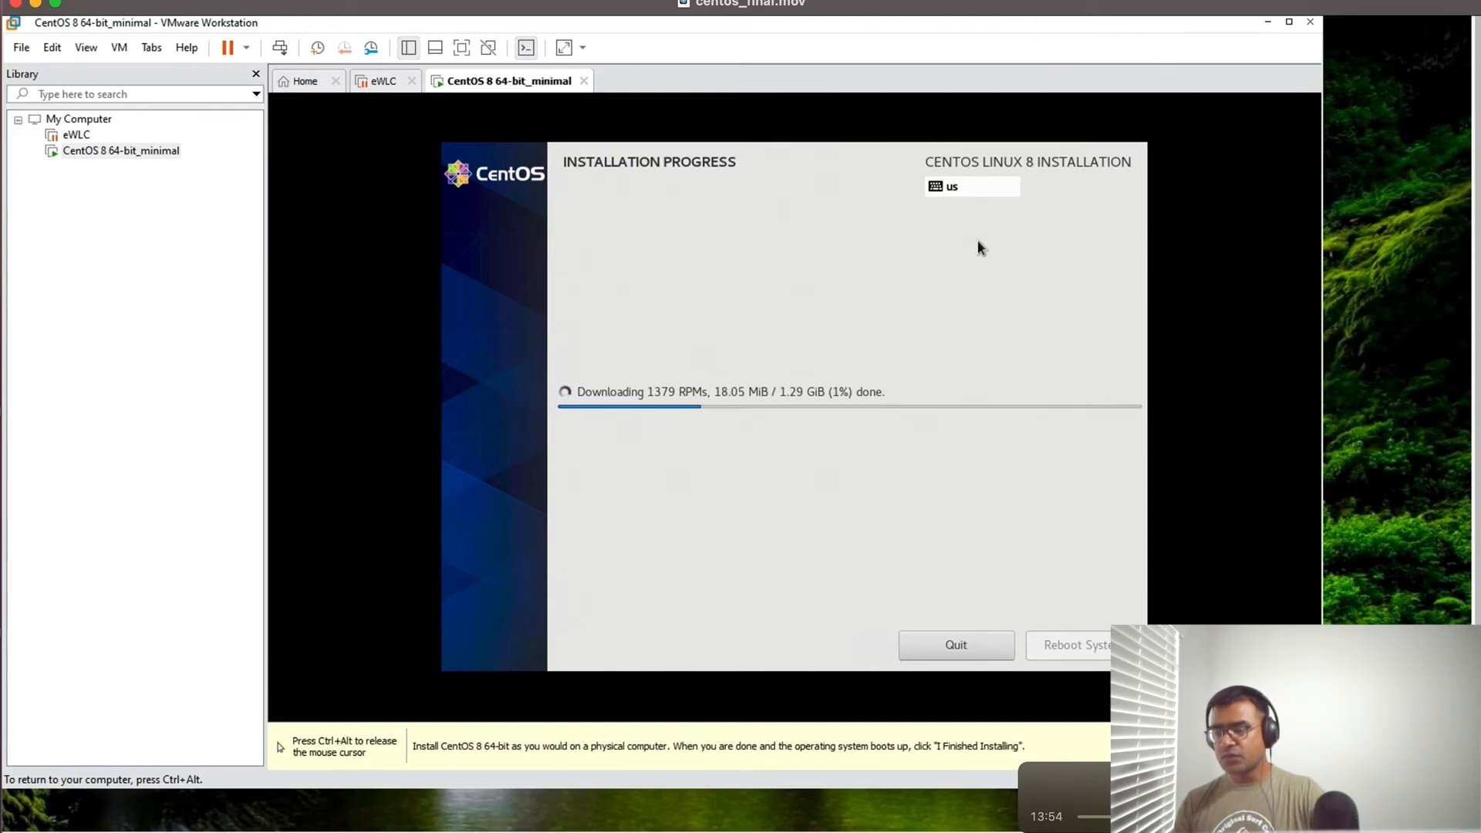
key("ctrl+alt")
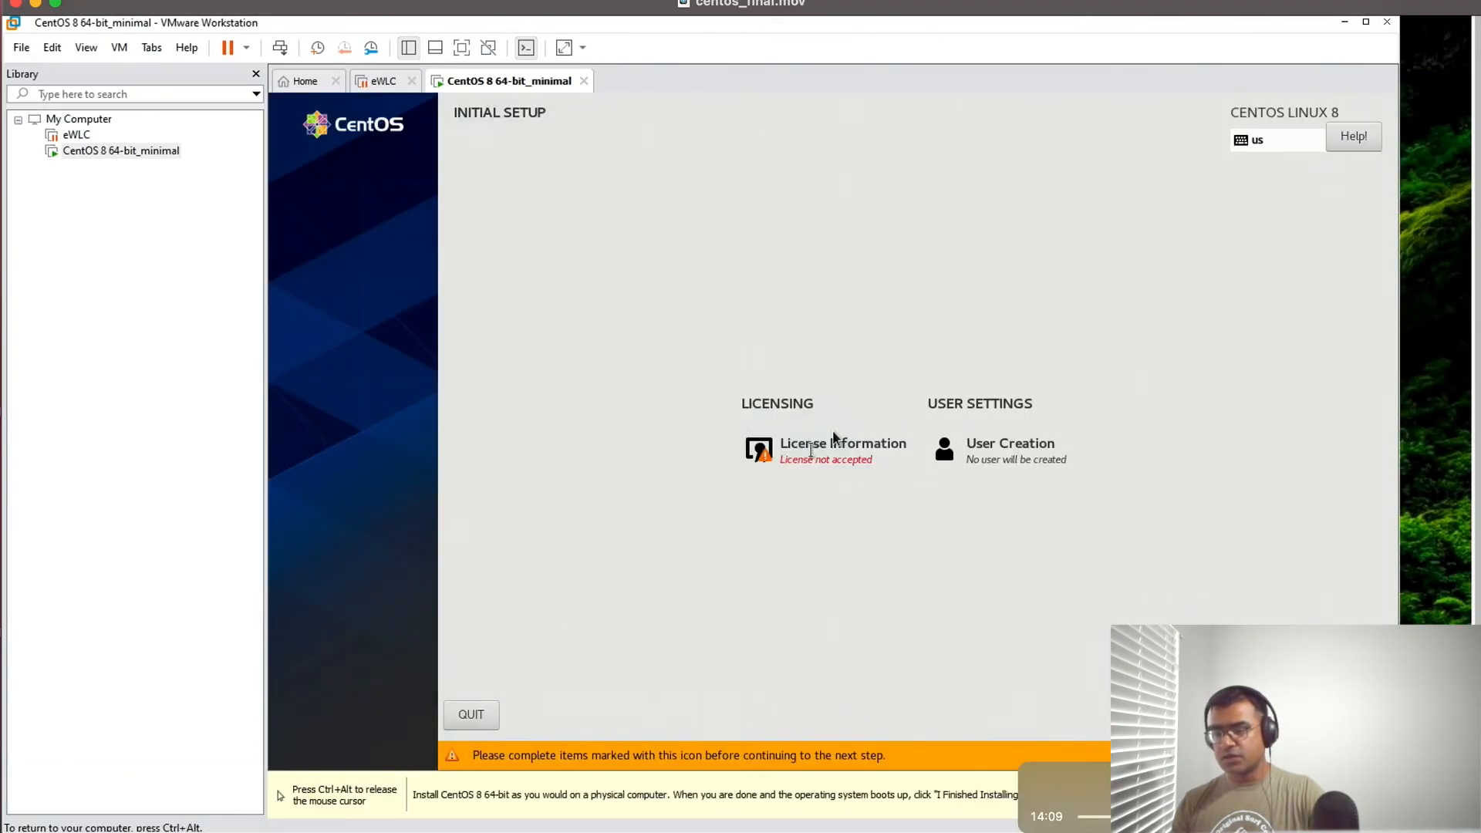
- Accept the CentOS 8 Linux license agreement in the initial setup and return to the setup overview
left_click(833, 437)
left_click(374, 655)
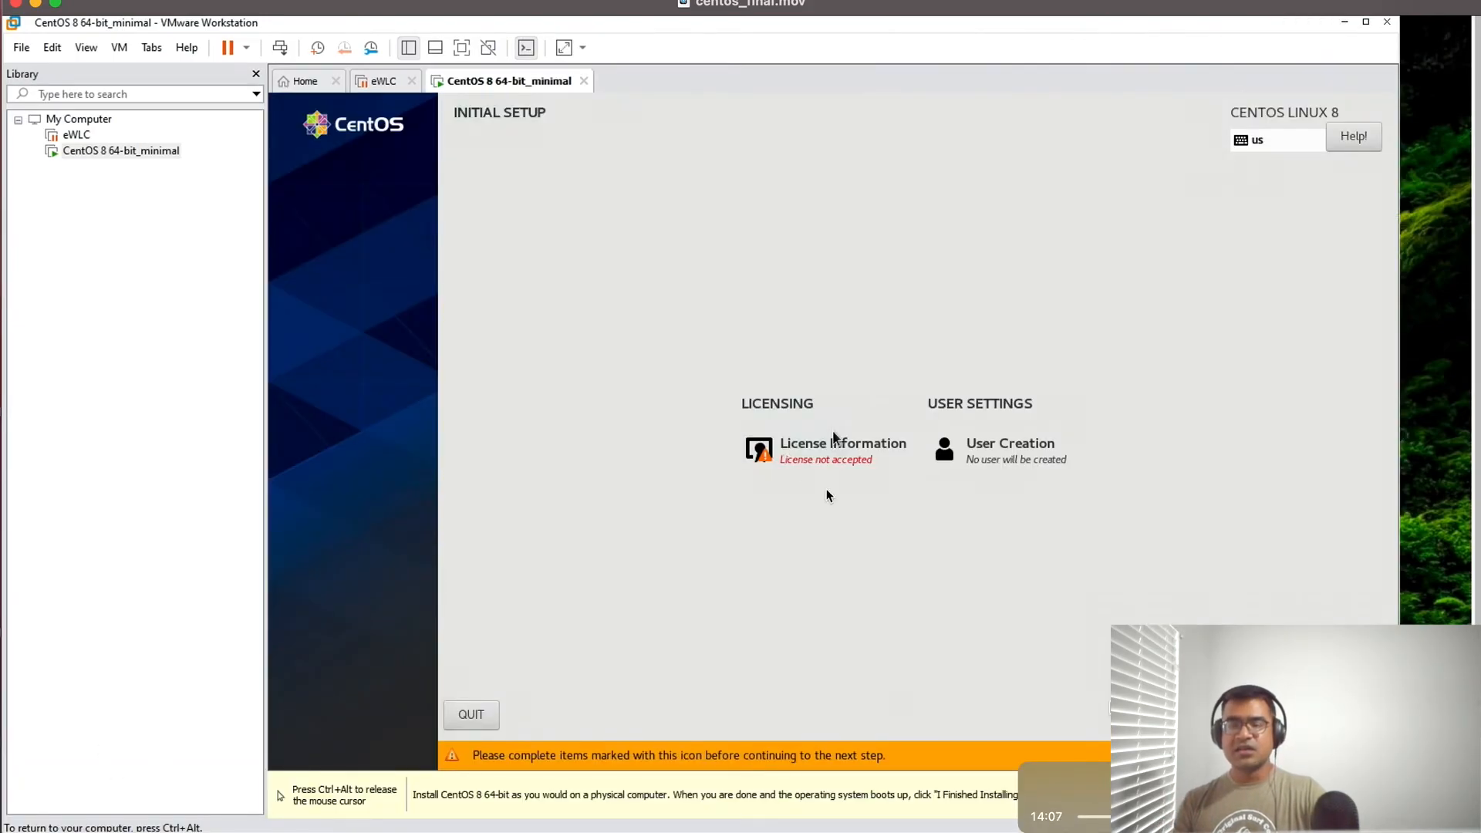
left_click(812, 447)
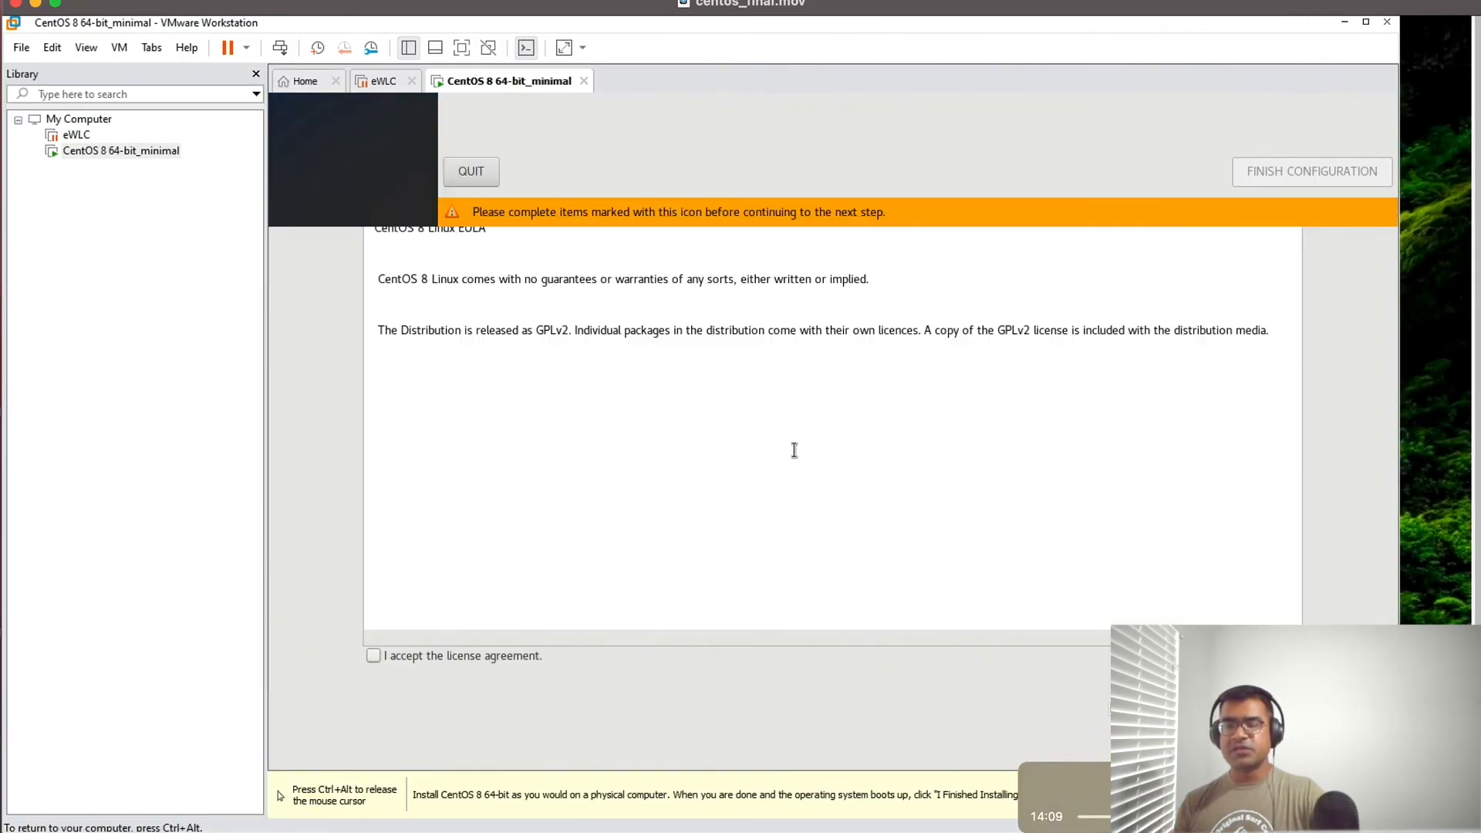
left_click(380, 653)
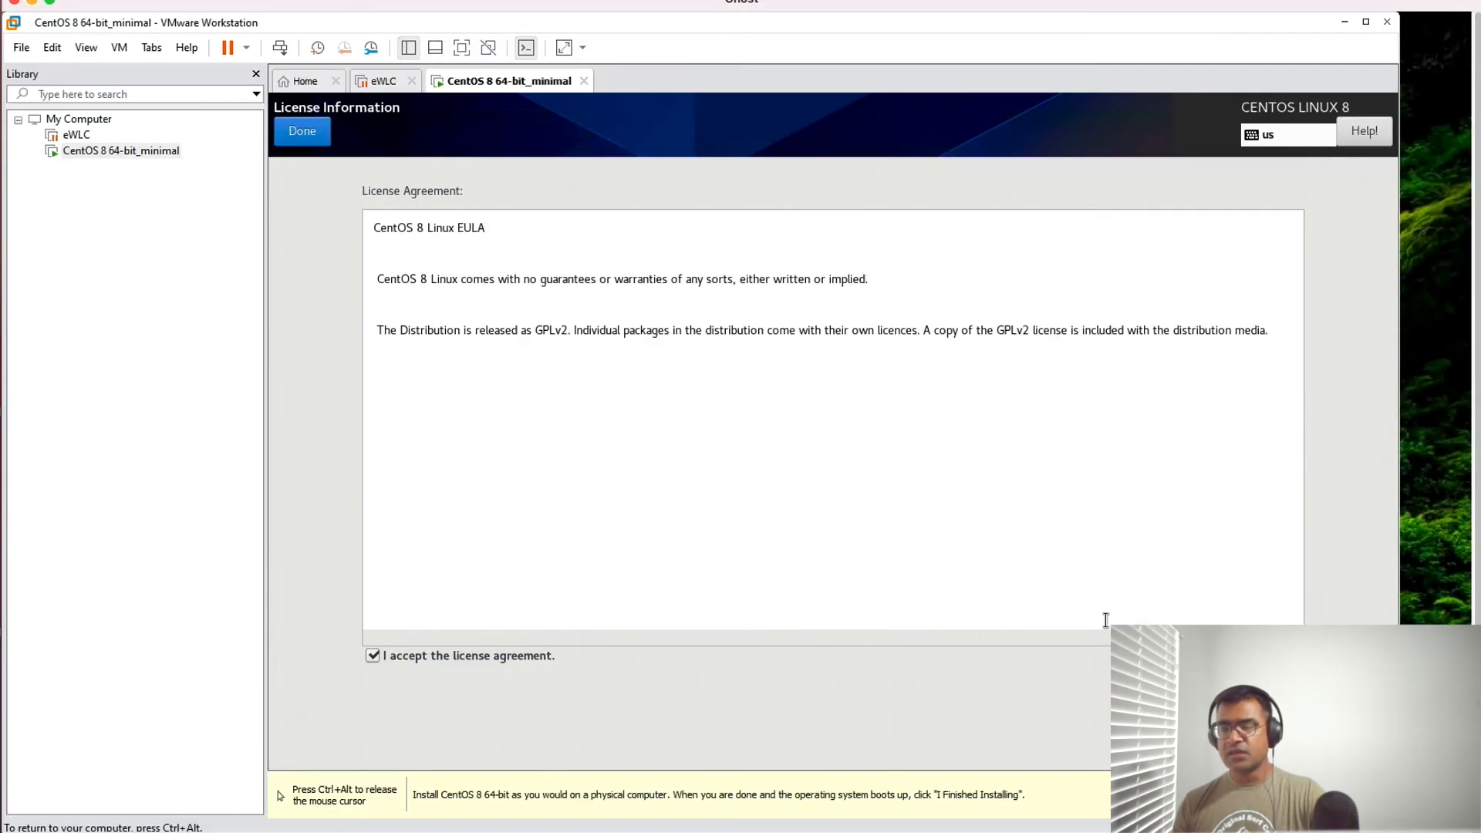
left_click(303, 132)
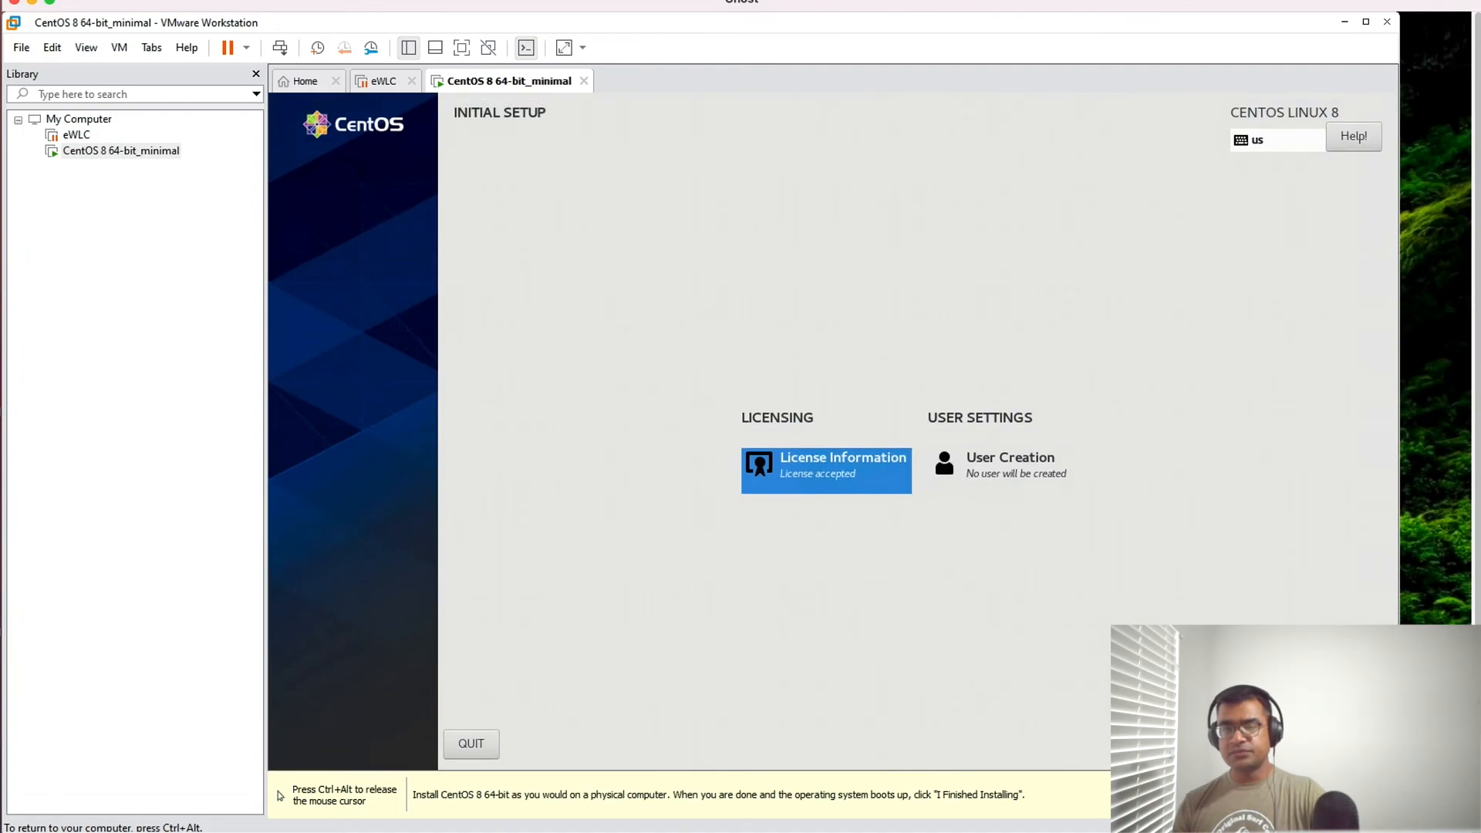
- Start creating a user with sdntech as full name and user name, and make this user administrator
left_click(1080, 572)
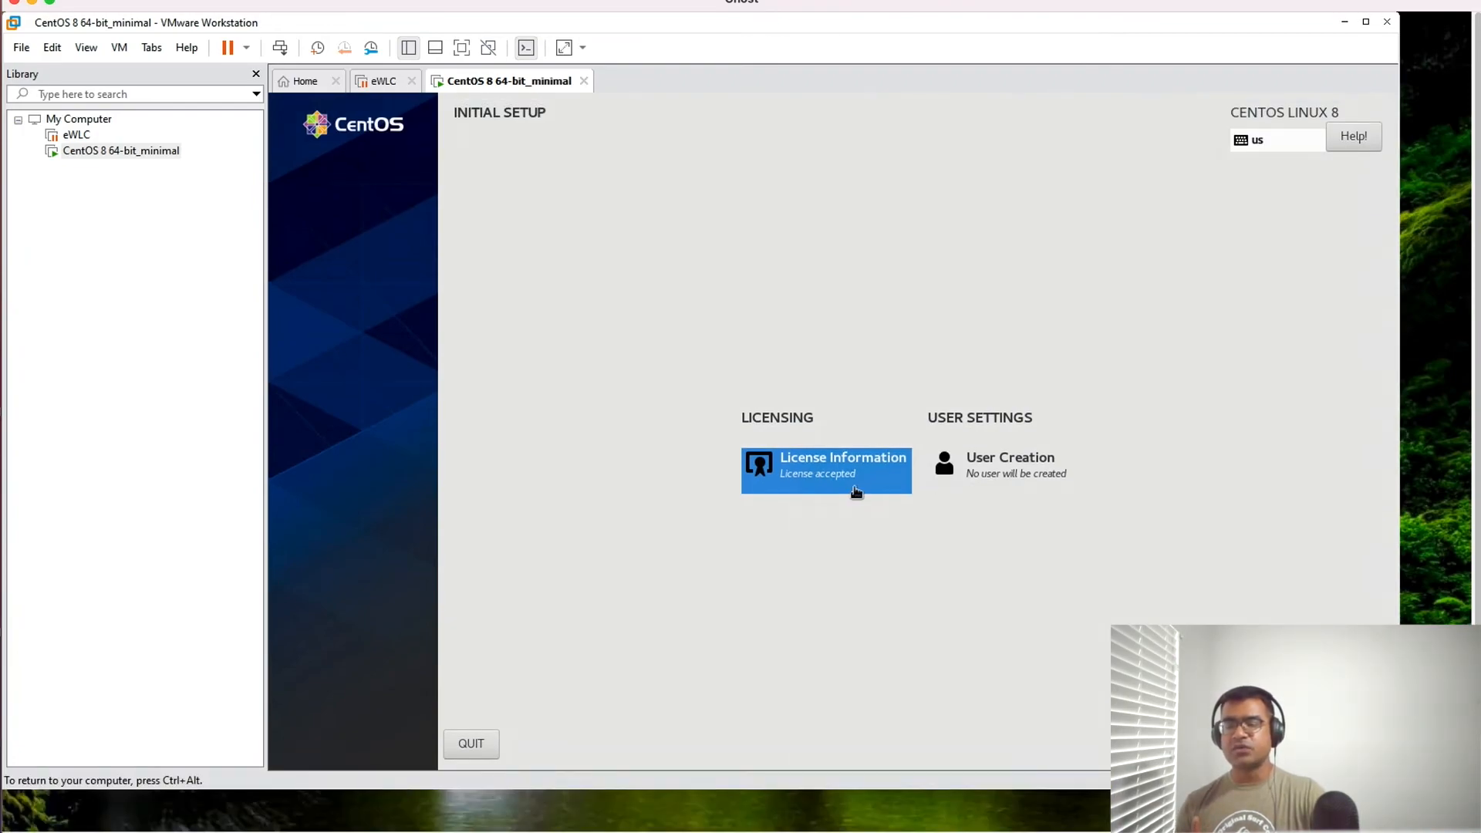
left_click(1013, 479)
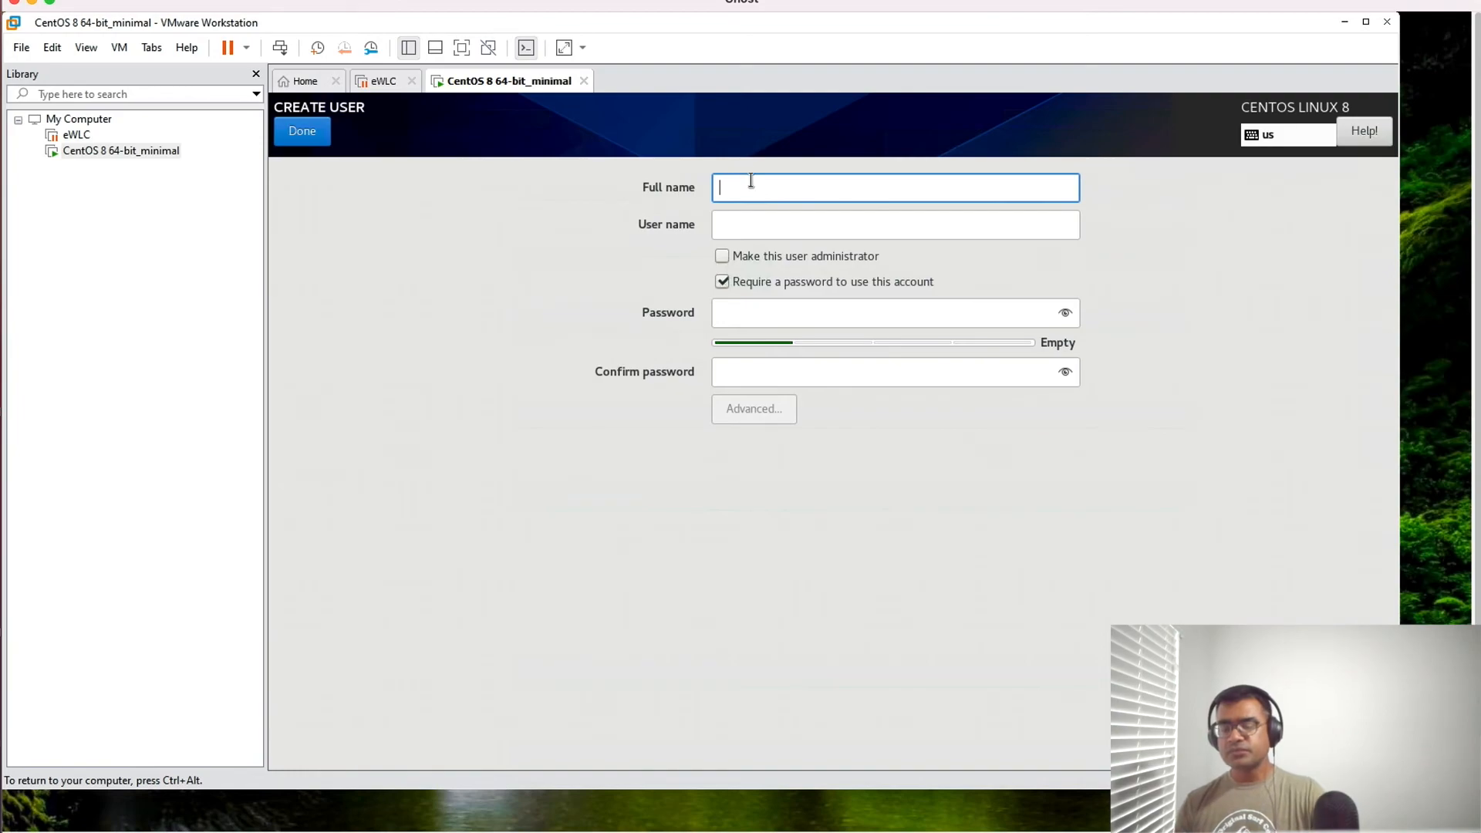
type("sdnte")
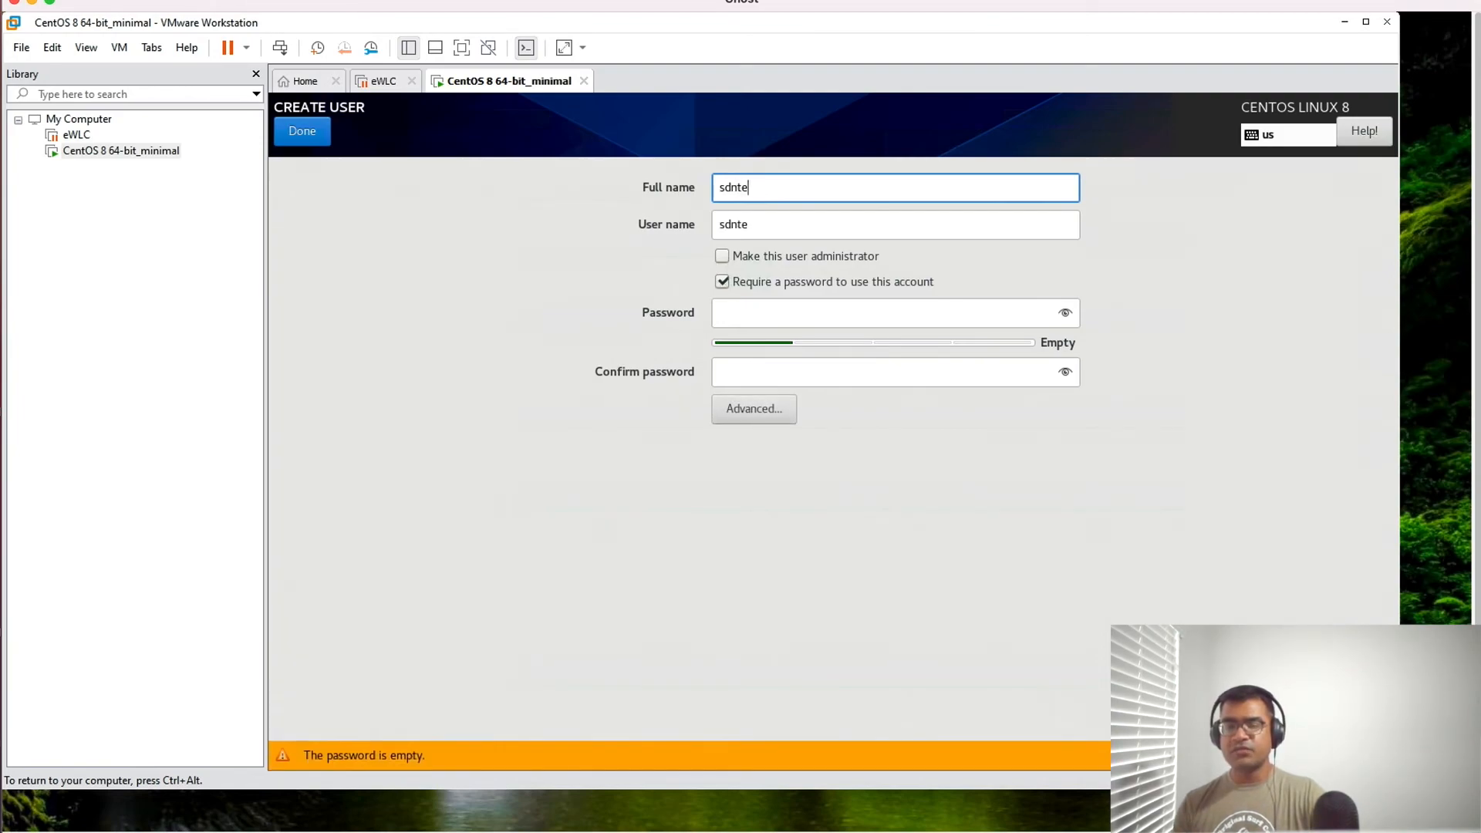
type("ch")
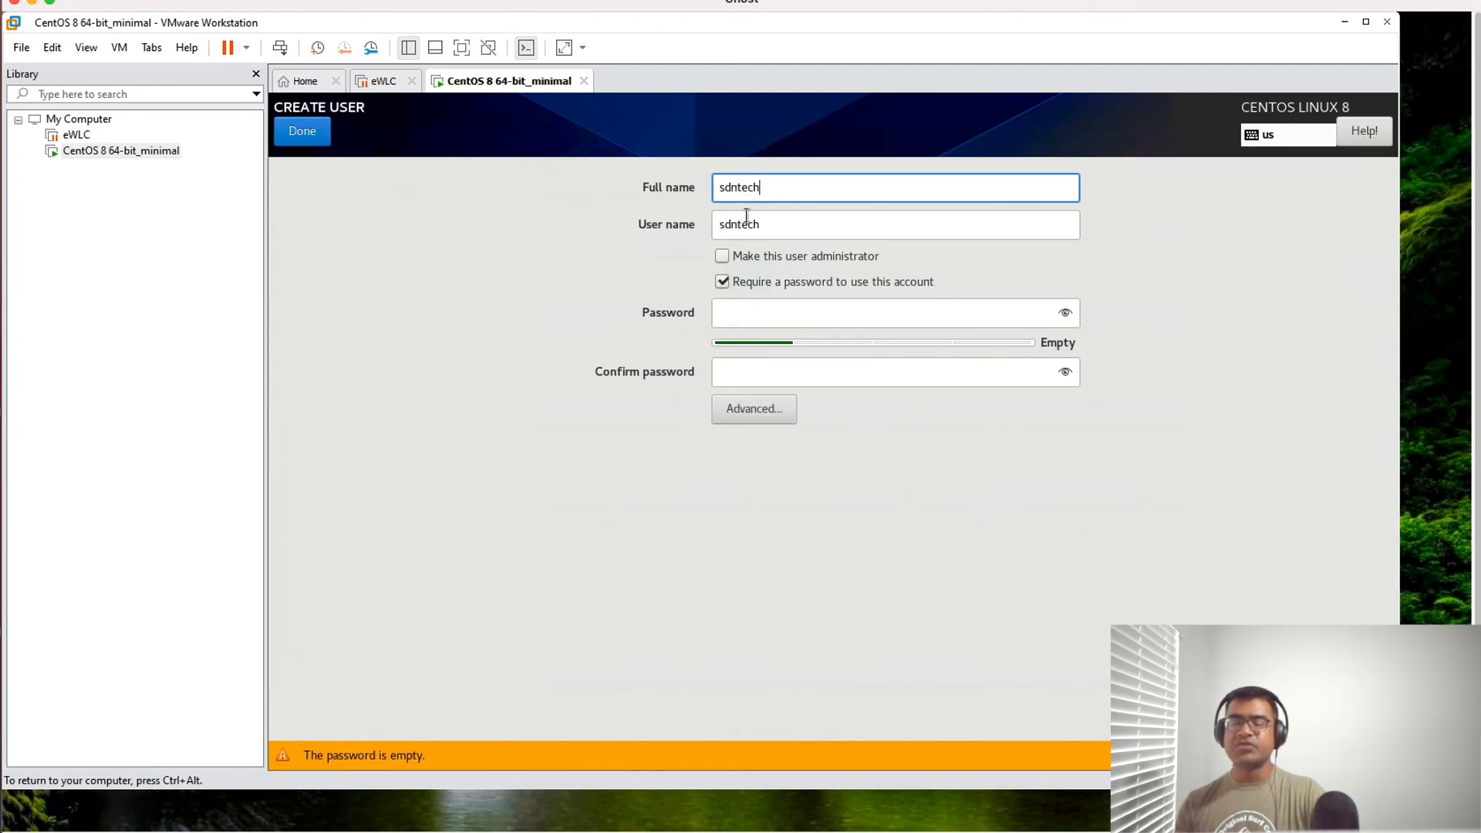
left_click(761, 308)
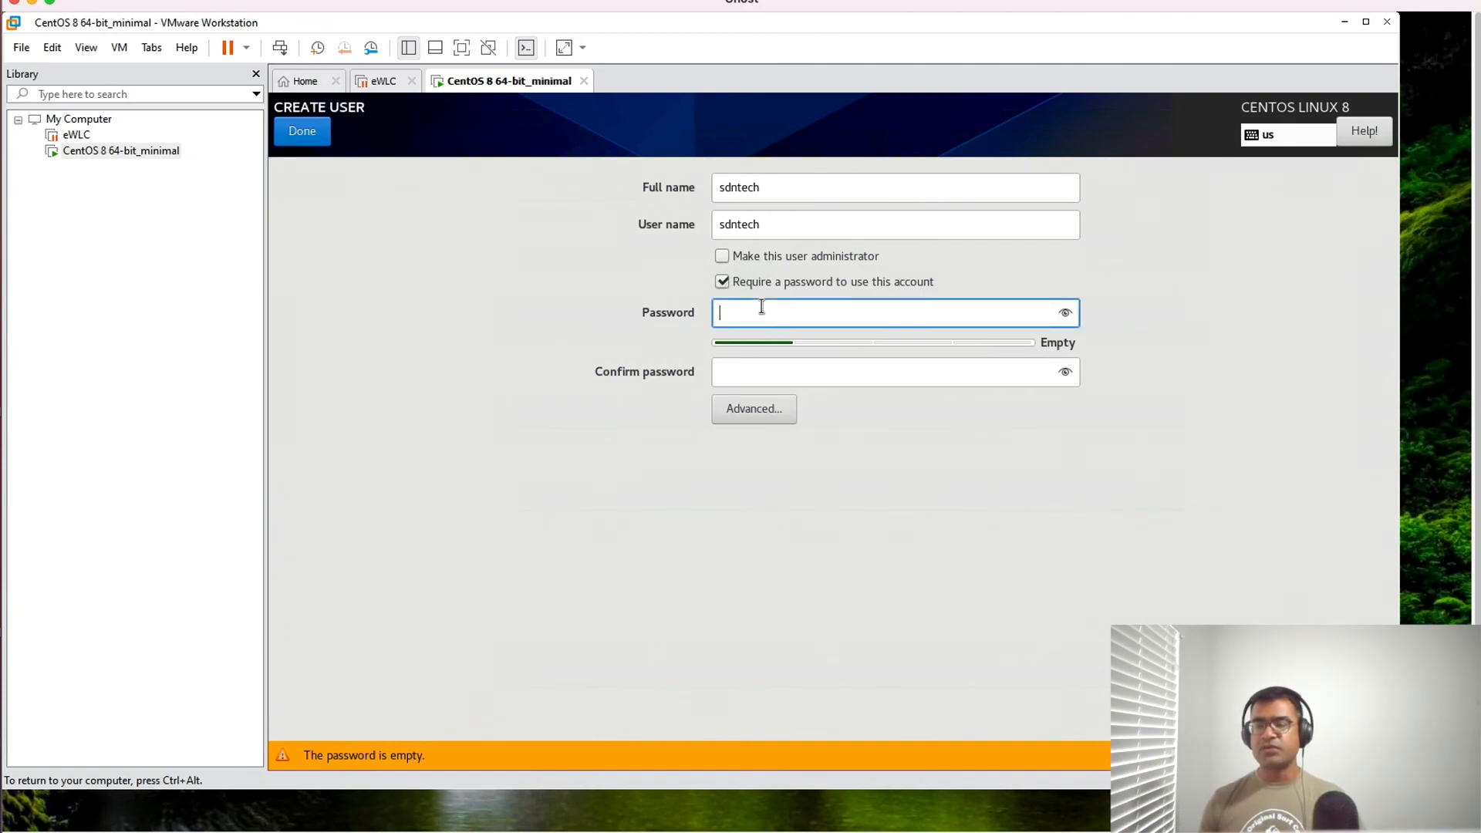
left_click(721, 256)
- Enter and confirm the new user's account password, accept it despite its short length, and finish the initial setup
left_click(735, 309)
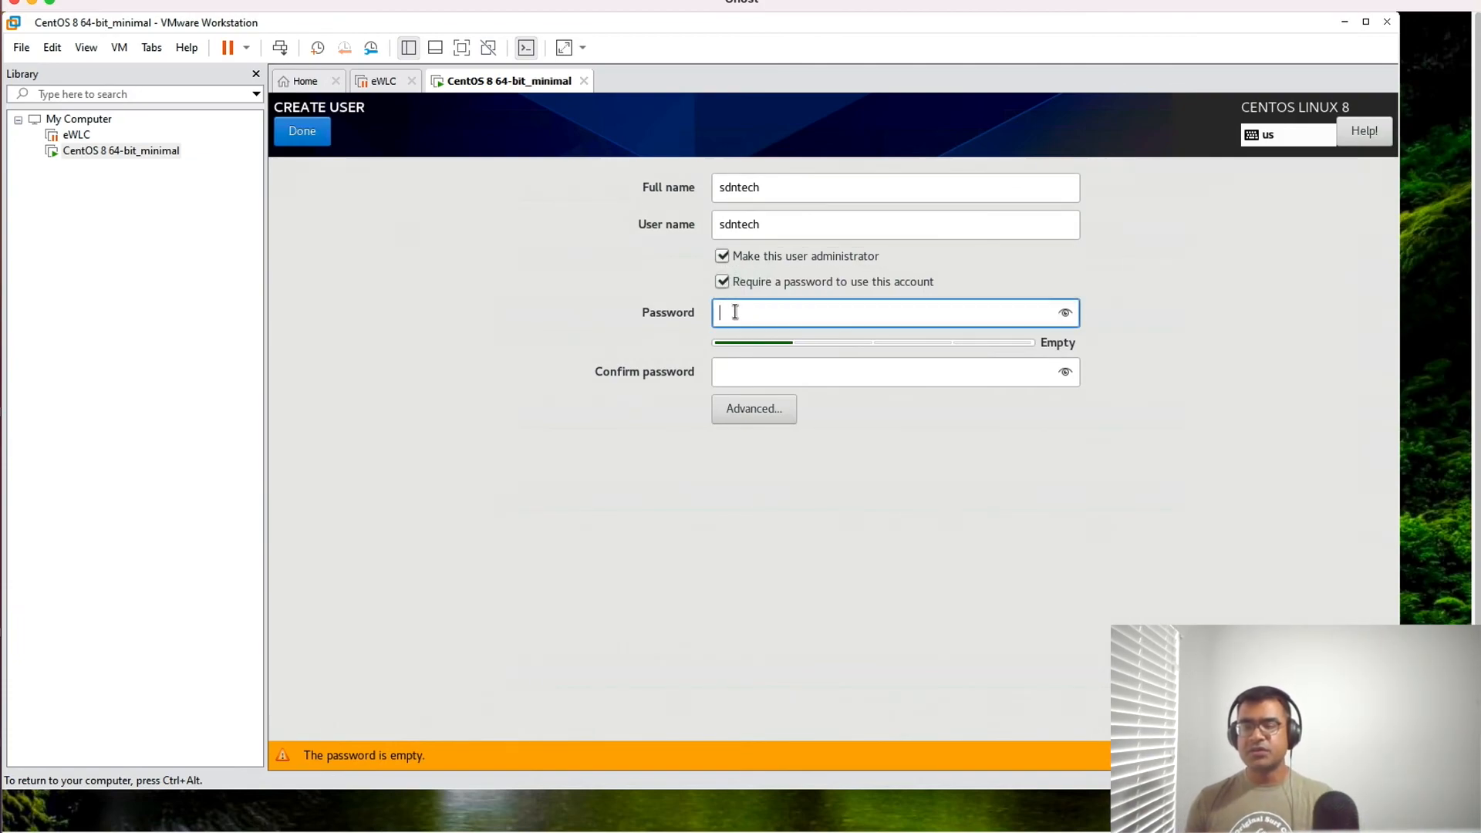
type("sdnte")
left_click(736, 378)
type("sdnte")
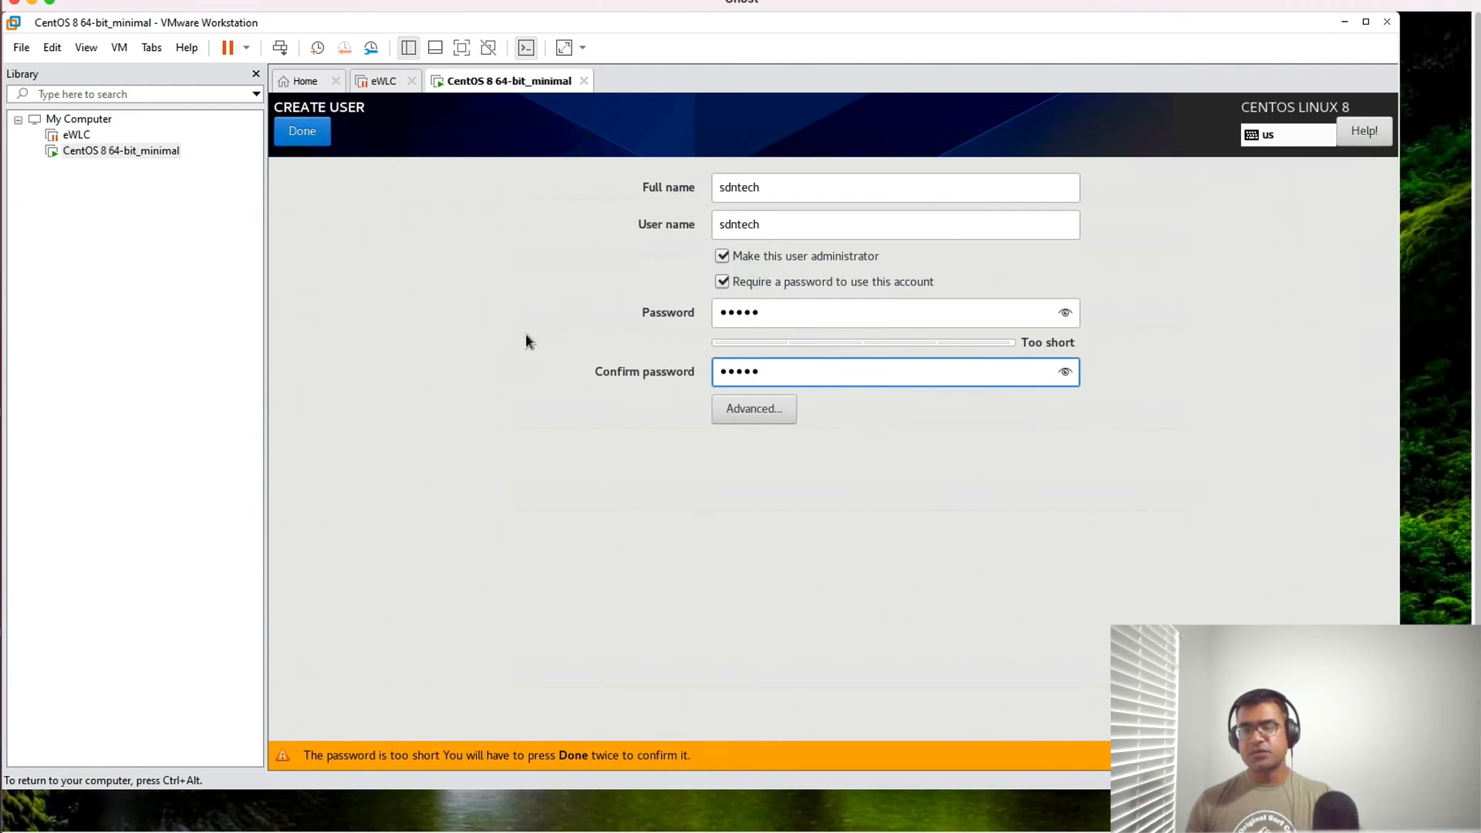
left_click(302, 140)
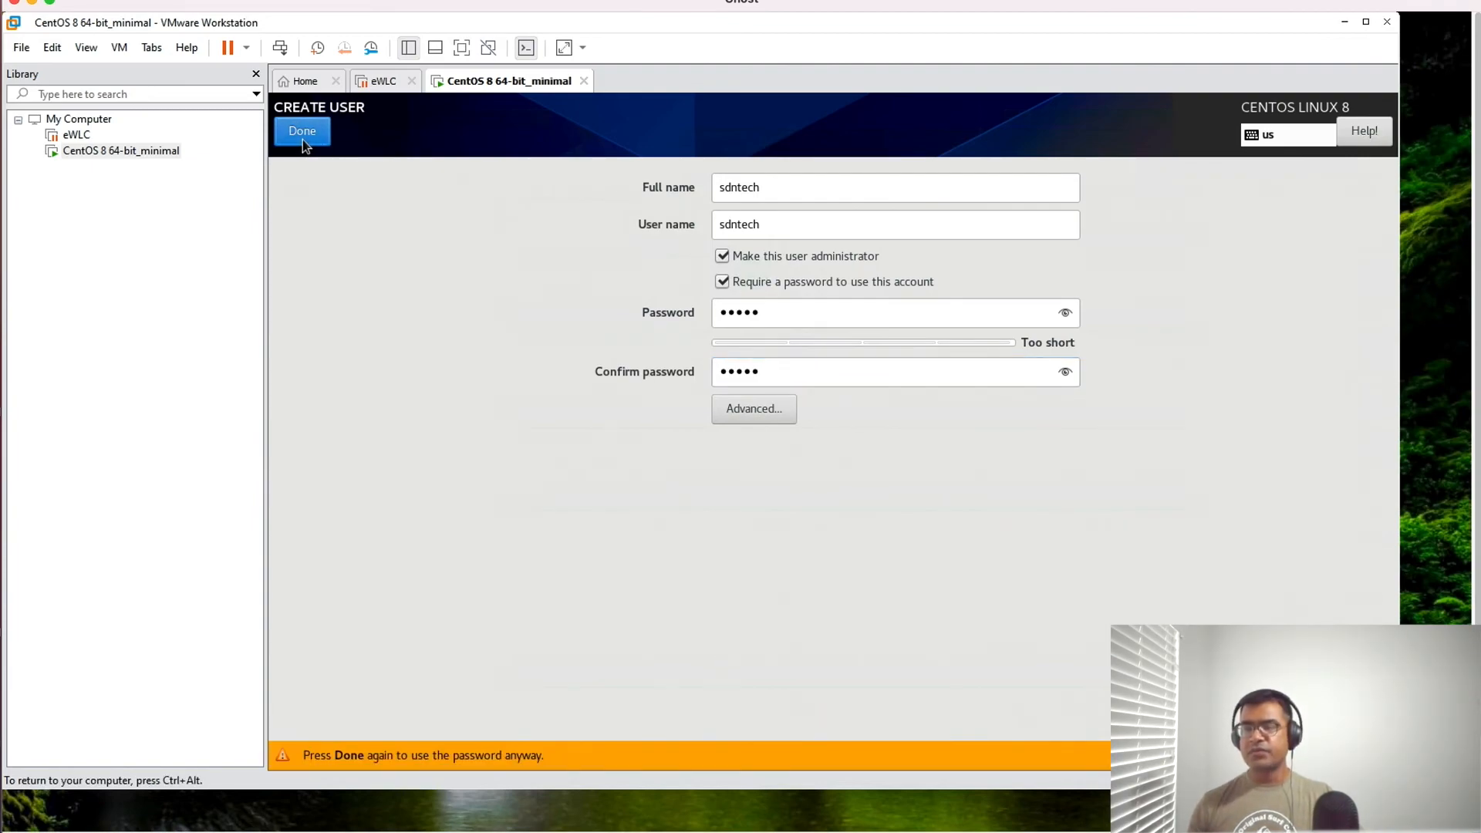
left_click(304, 138)
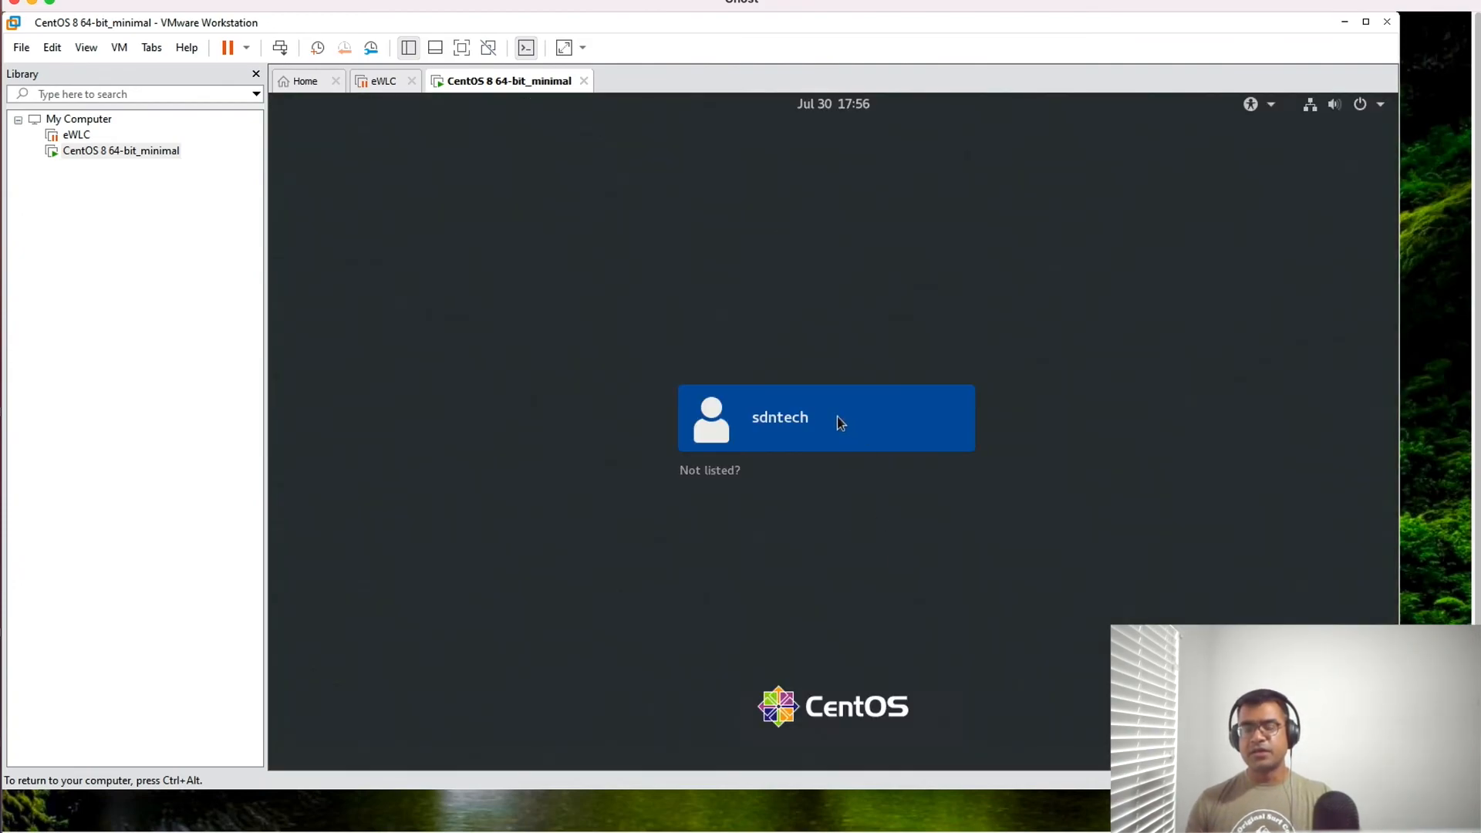
- Sign in to CentOS as sdntech with the account password and open a terminal
left_click(839, 422)
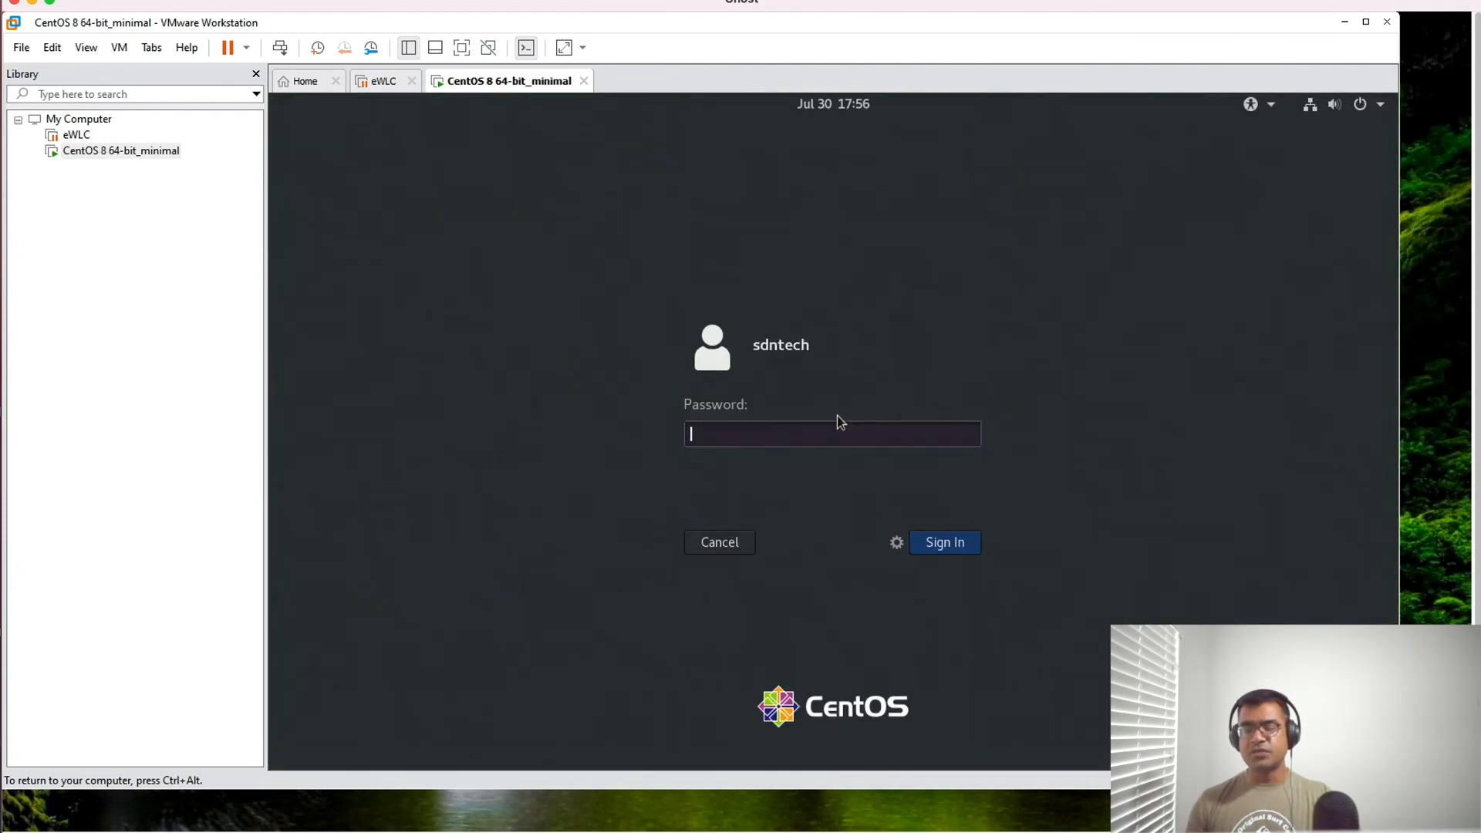
type("•••••")
key("Return")
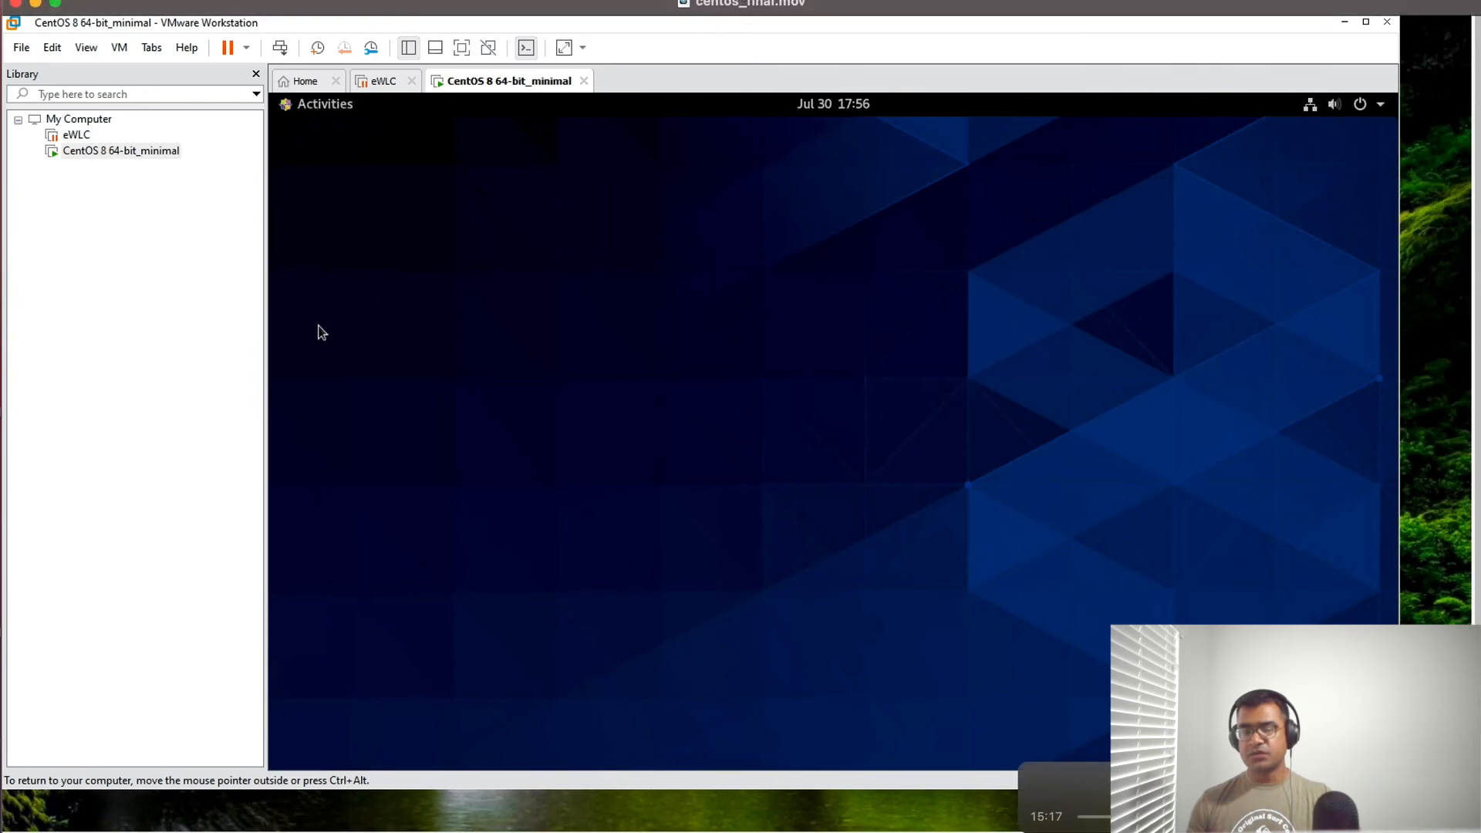
left_click(298, 106)
left_click(294, 561)
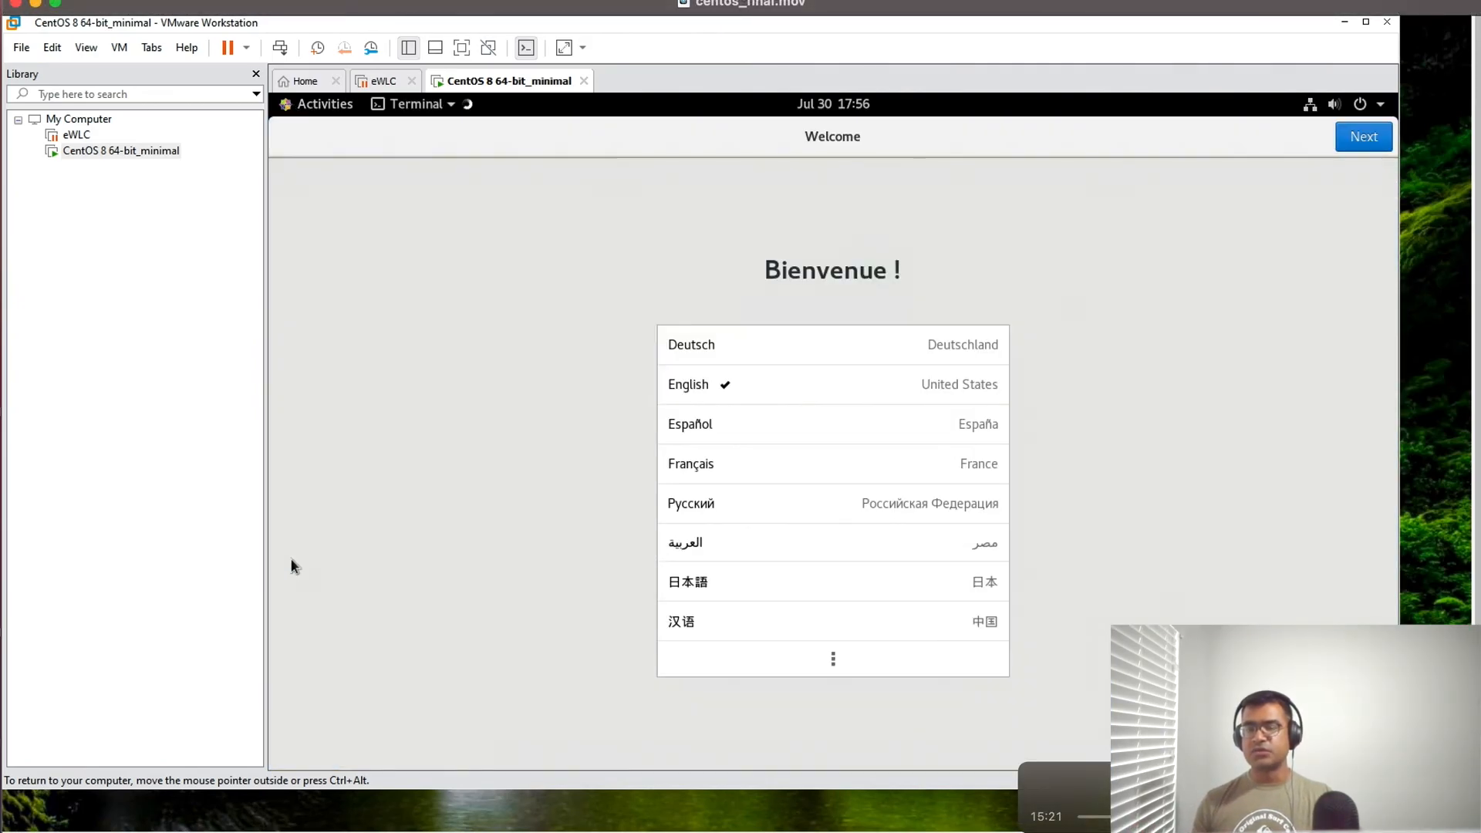
- Complete the GNOME welcome setup with English (United States), English (US) keyboard and Location Services on, skipping online accounts
left_click(1150, 313)
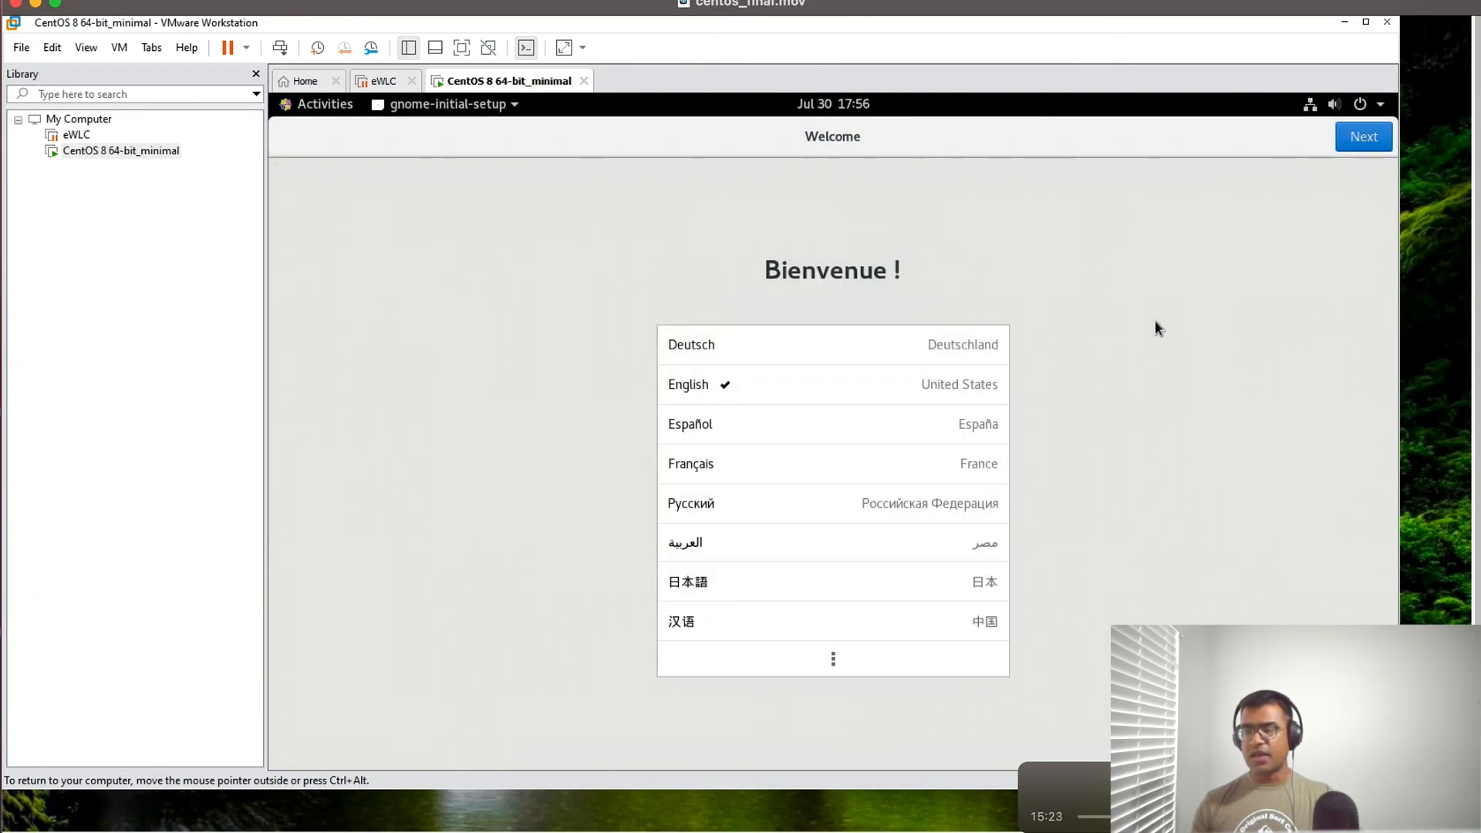
left_click(1369, 136)
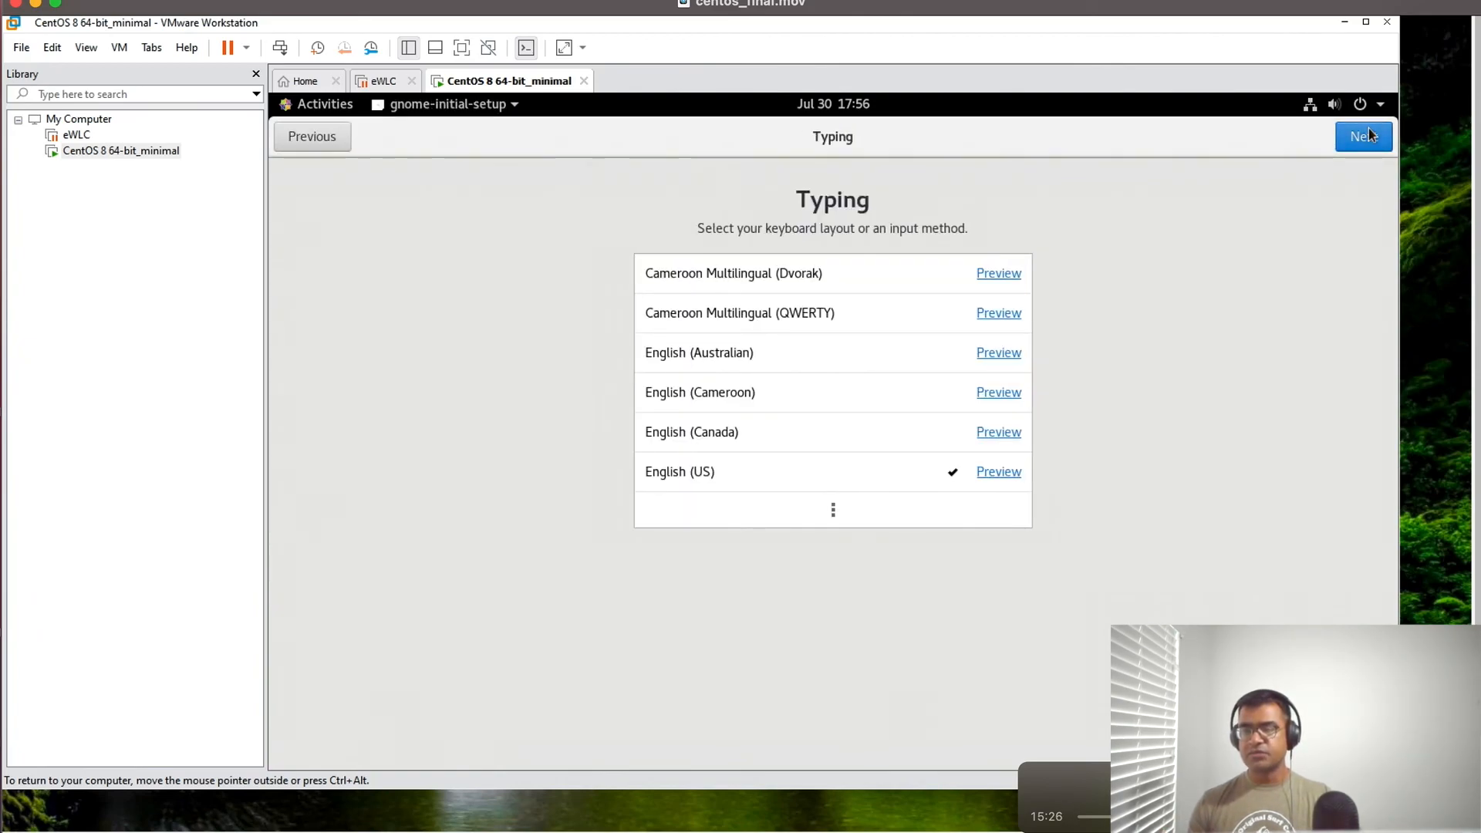
left_click(1369, 136)
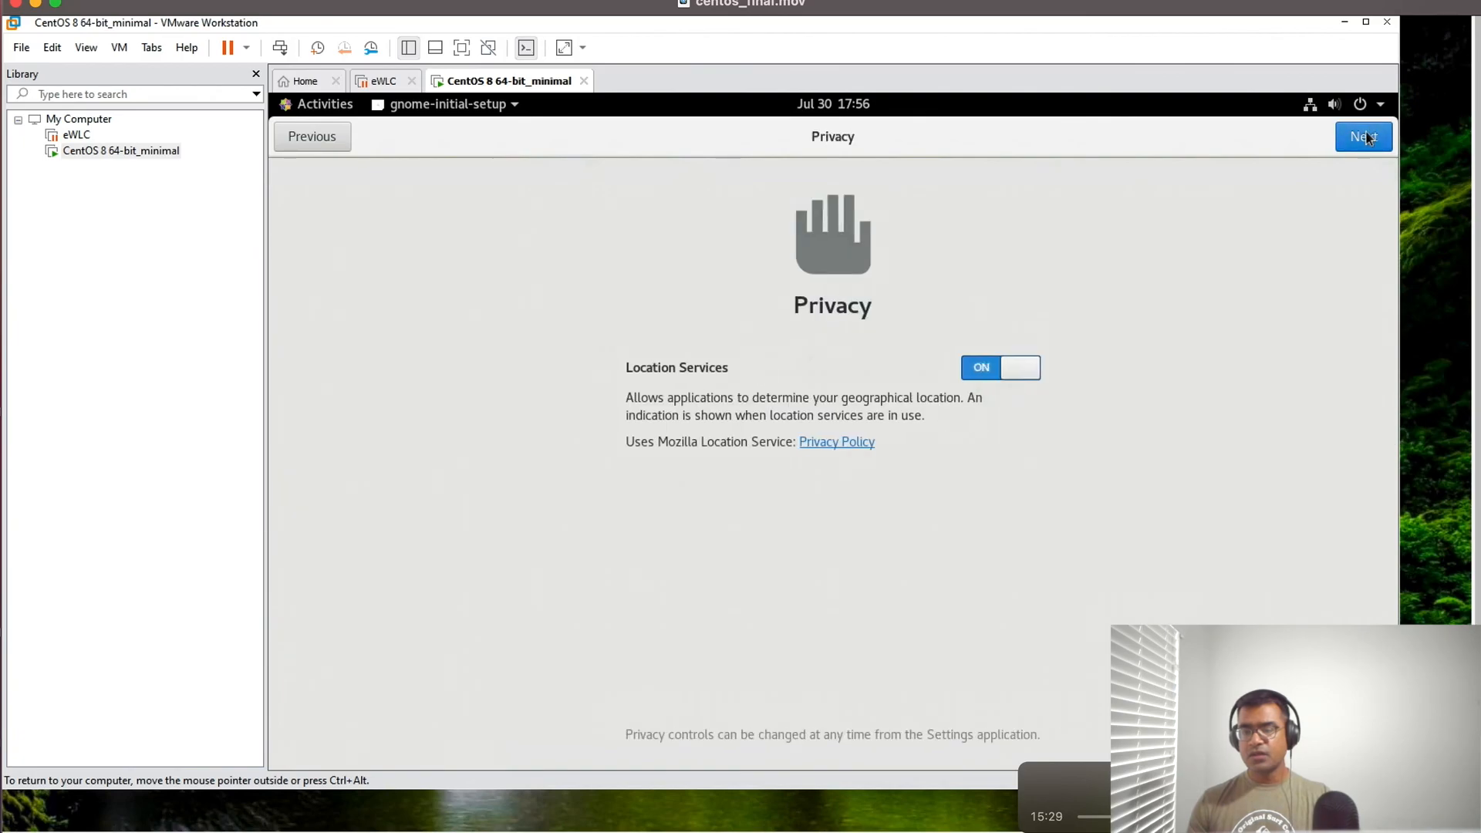
left_click(1369, 144)
left_click(1367, 139)
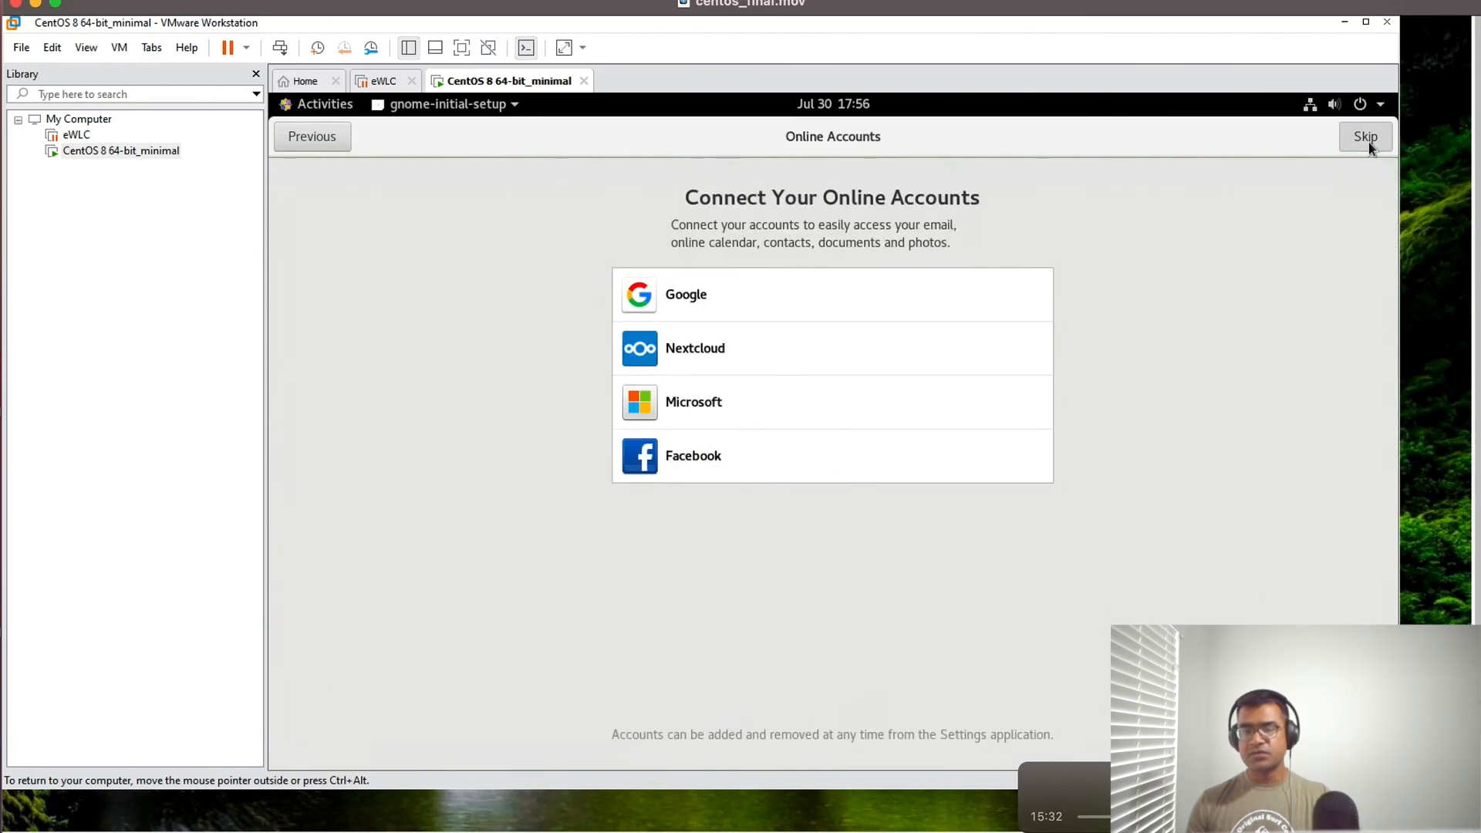
left_click(889, 603)
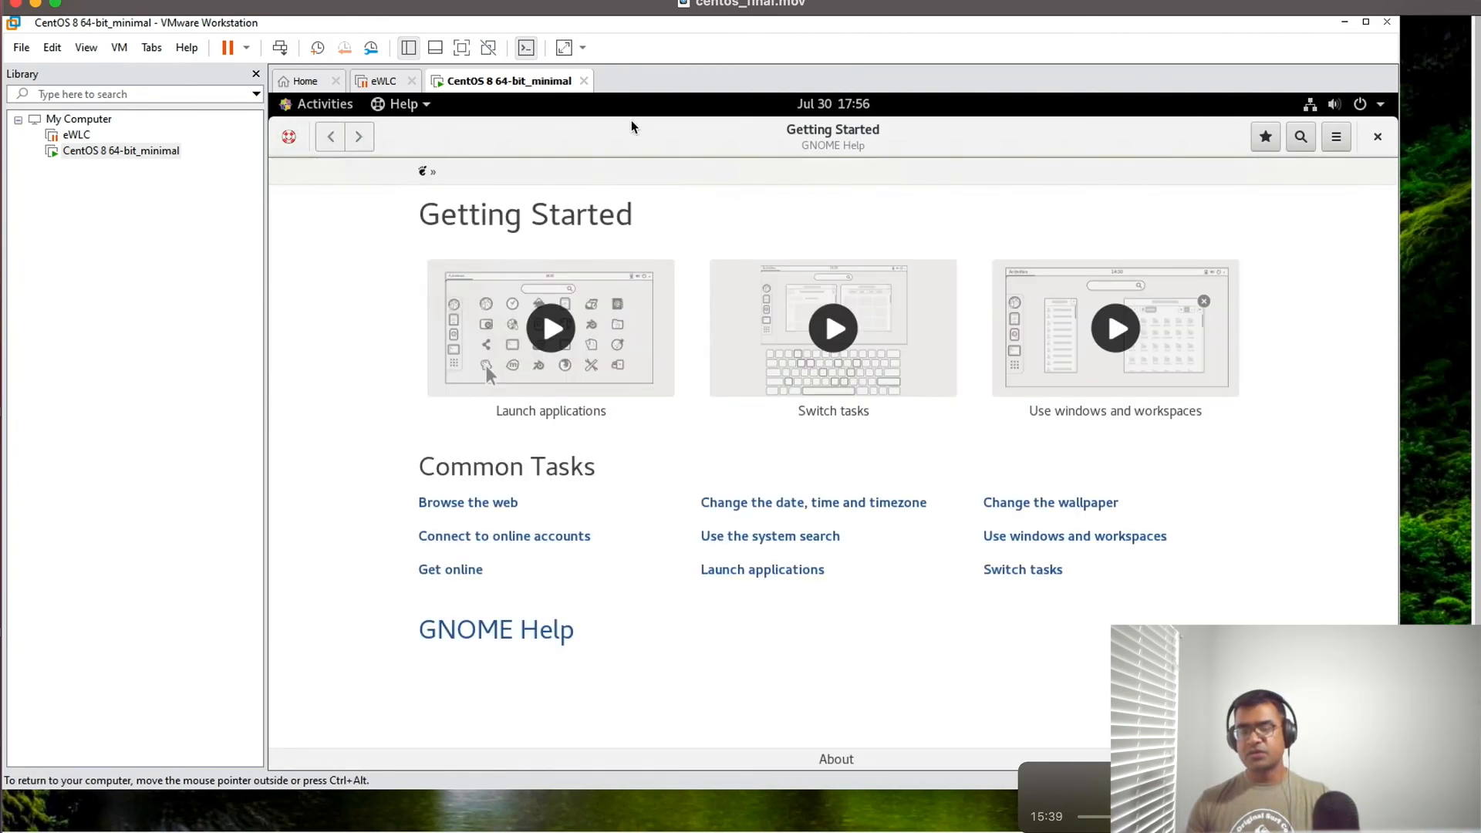
- Bring the open terminal to the front and check the kernel release with uname -r
left_click(287, 112)
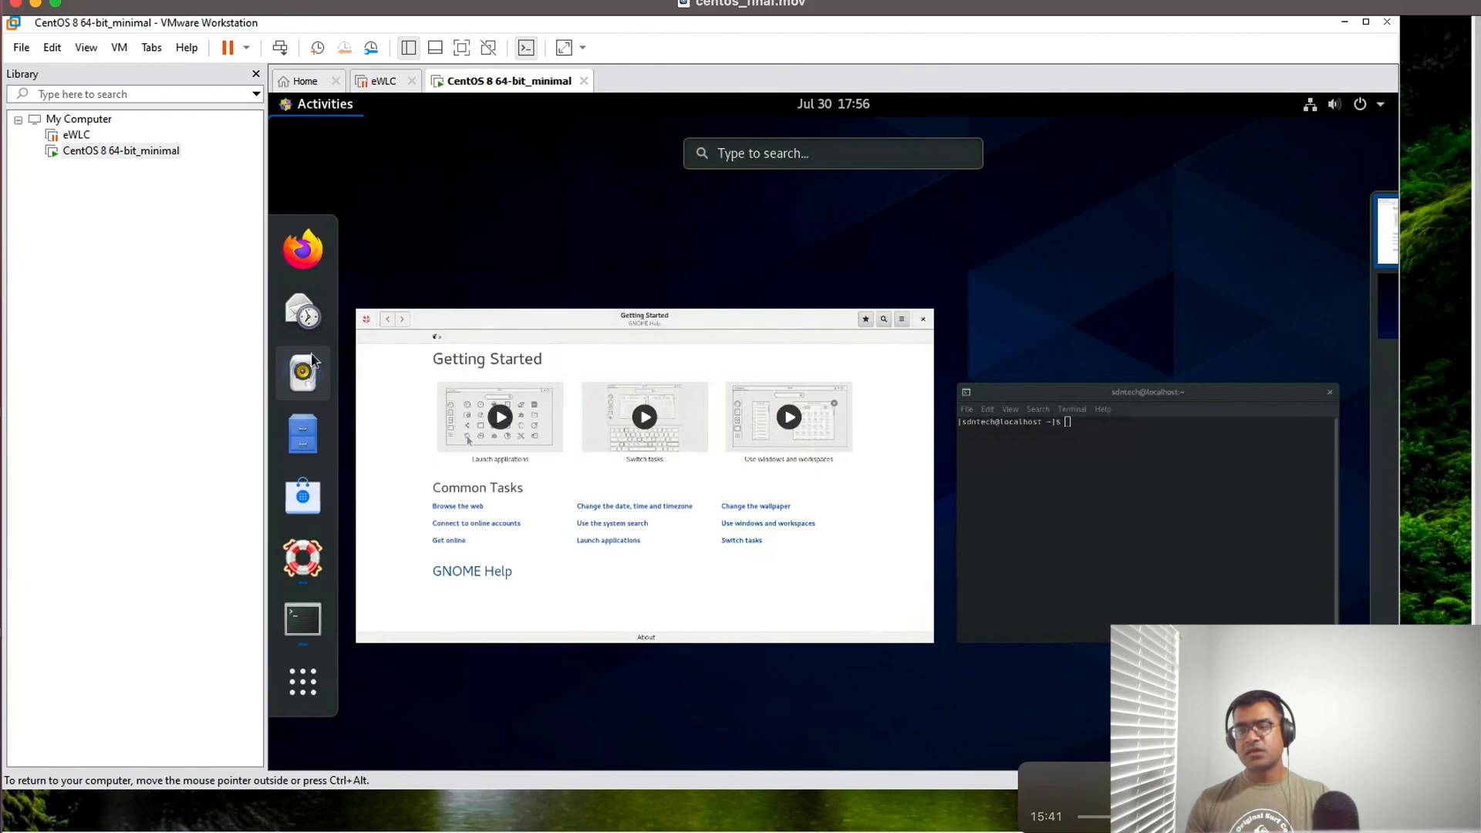
left_click(292, 623)
type("uname -r")
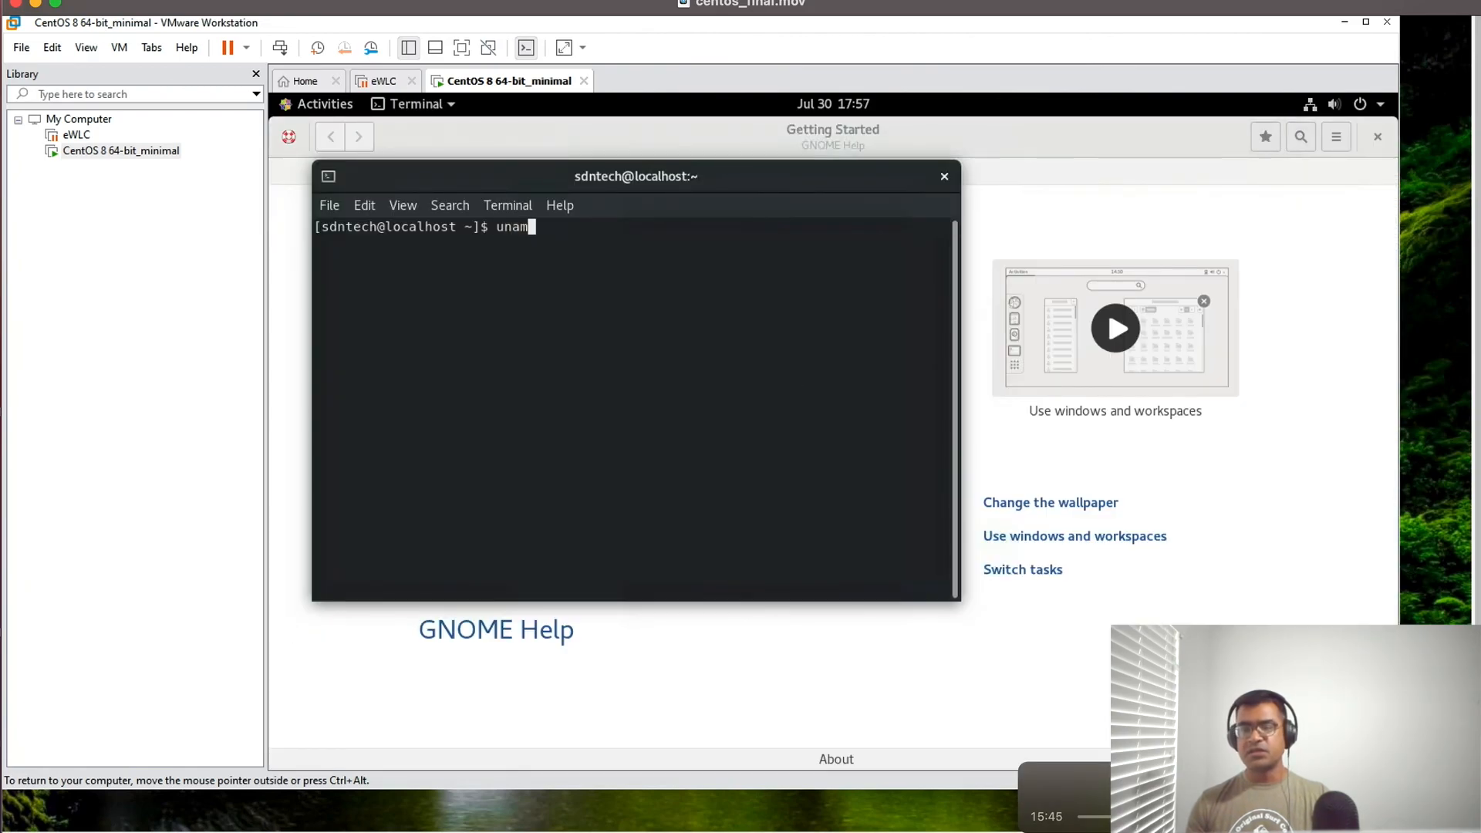
key("Return")
key("Return")
key("Return")
key("Return")
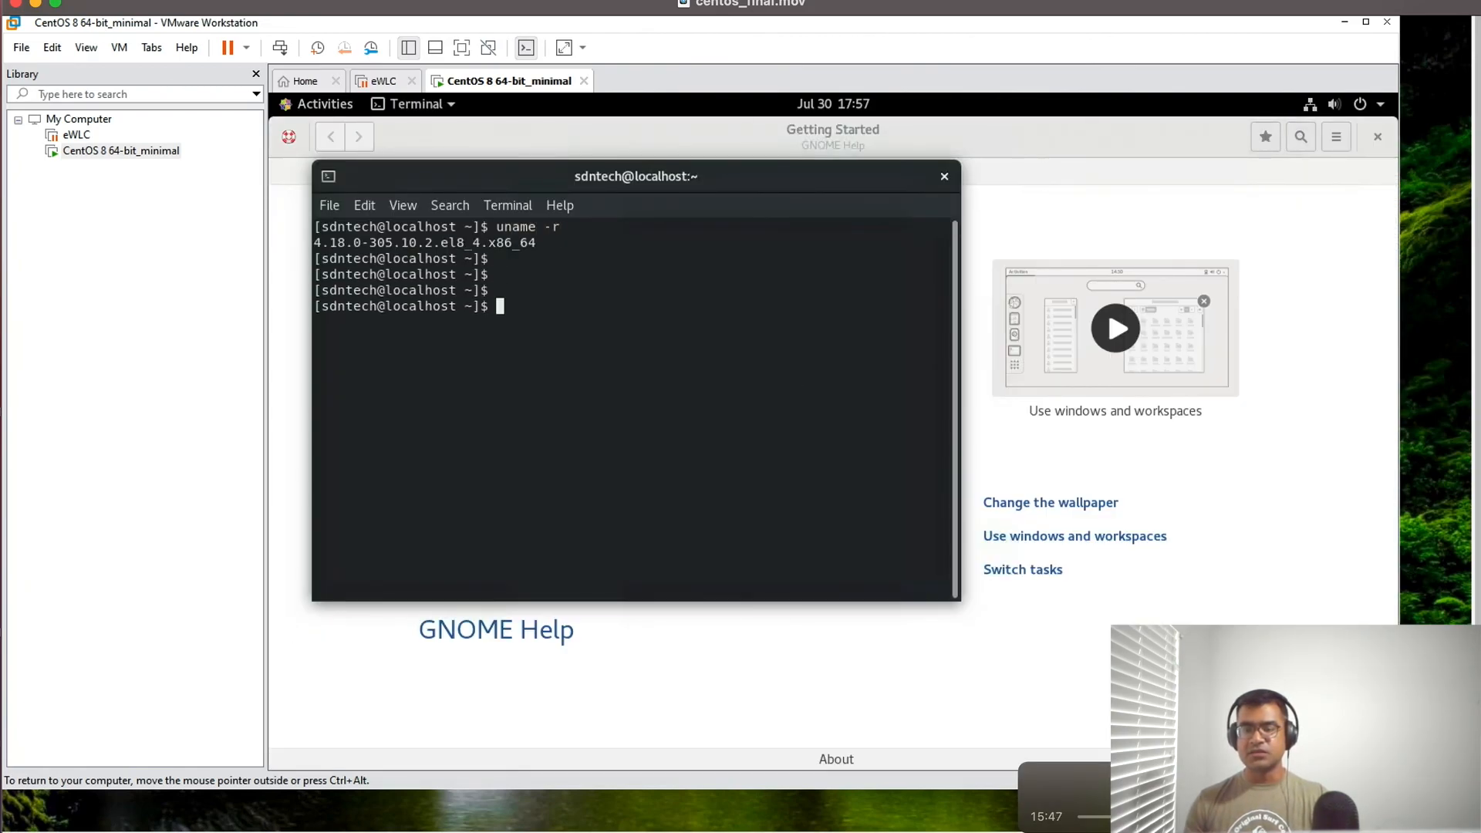